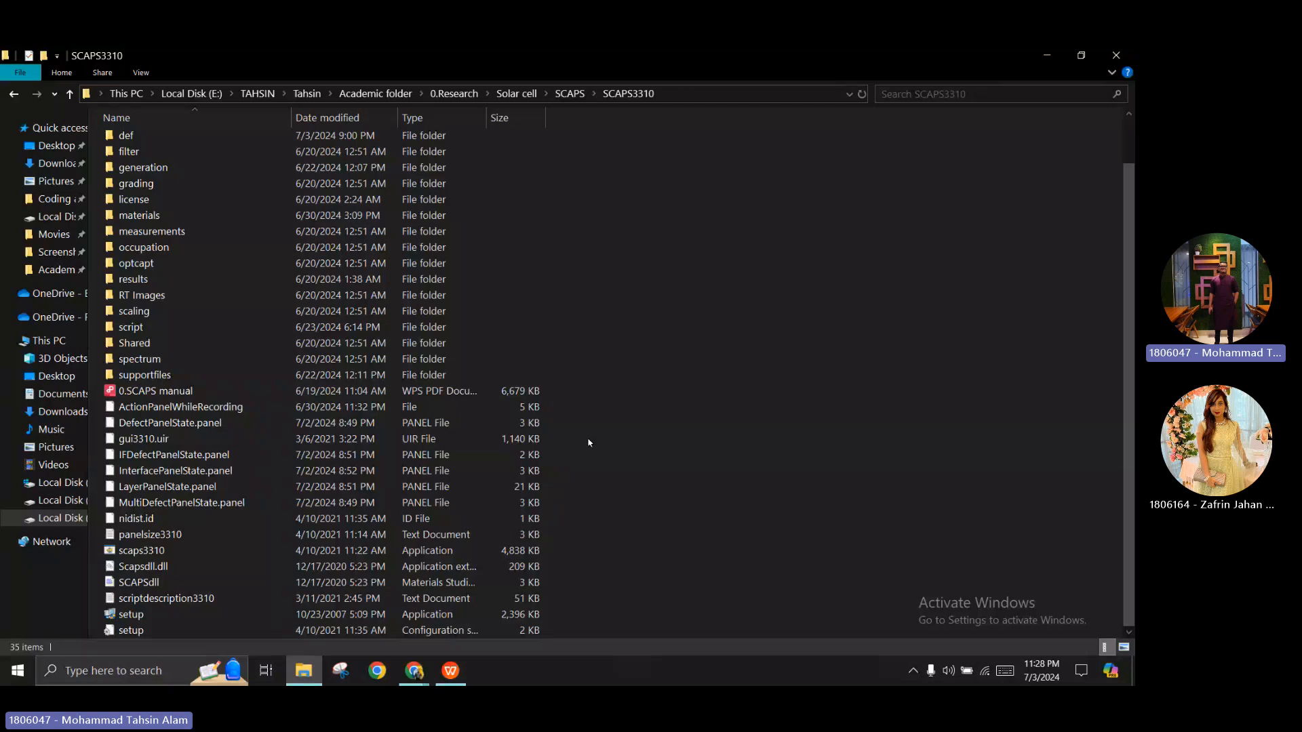
Launch the scaps3310 application from the SCAPS3310 folder and reposition its Action Panel on the desktop
{"action": "scroll", "coordinate": [465, 492], "scroll_direction": "up", "scroll_amount": 1}
{"action": "scroll", "coordinate": [542, 360], "scroll_direction": "down", "scroll_amount": 1}
{"action": "double_click", "coordinate": [184, 553]}
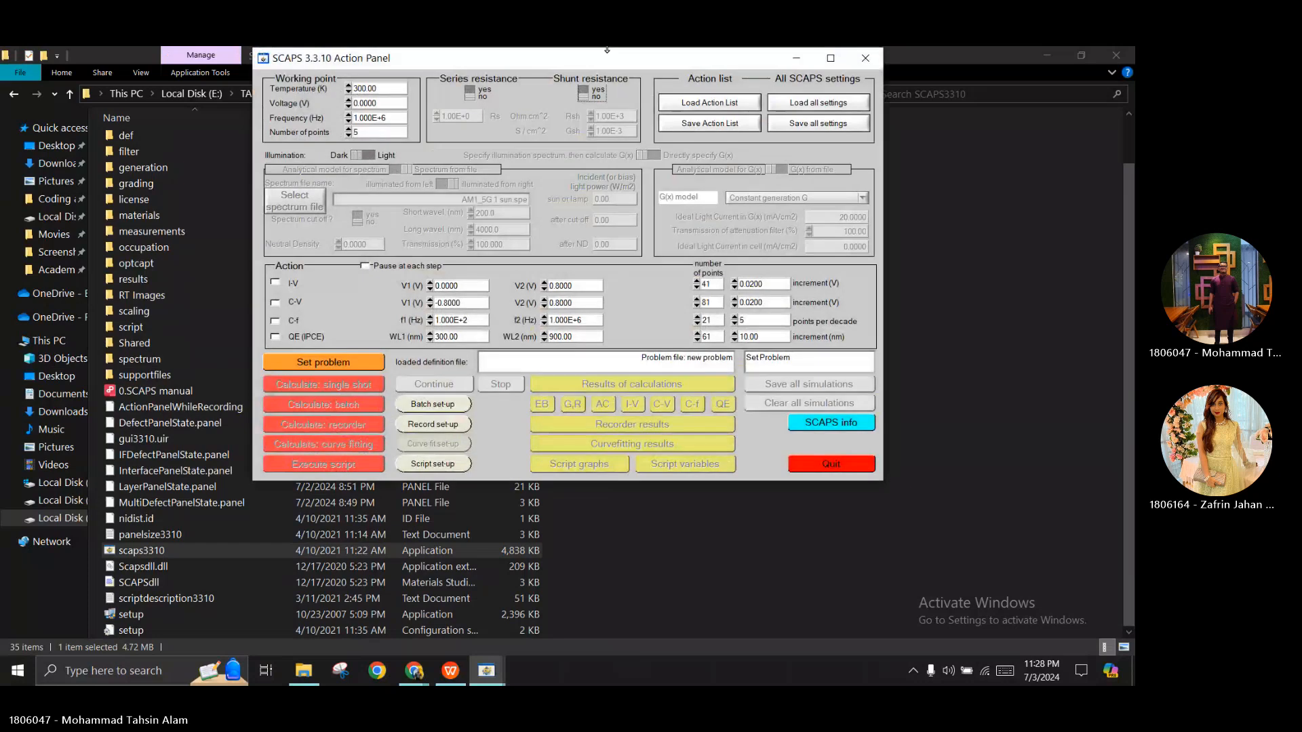
{"action": "left_click_drag", "start_coordinate": [605, 59], "coordinate": [597, 130]}
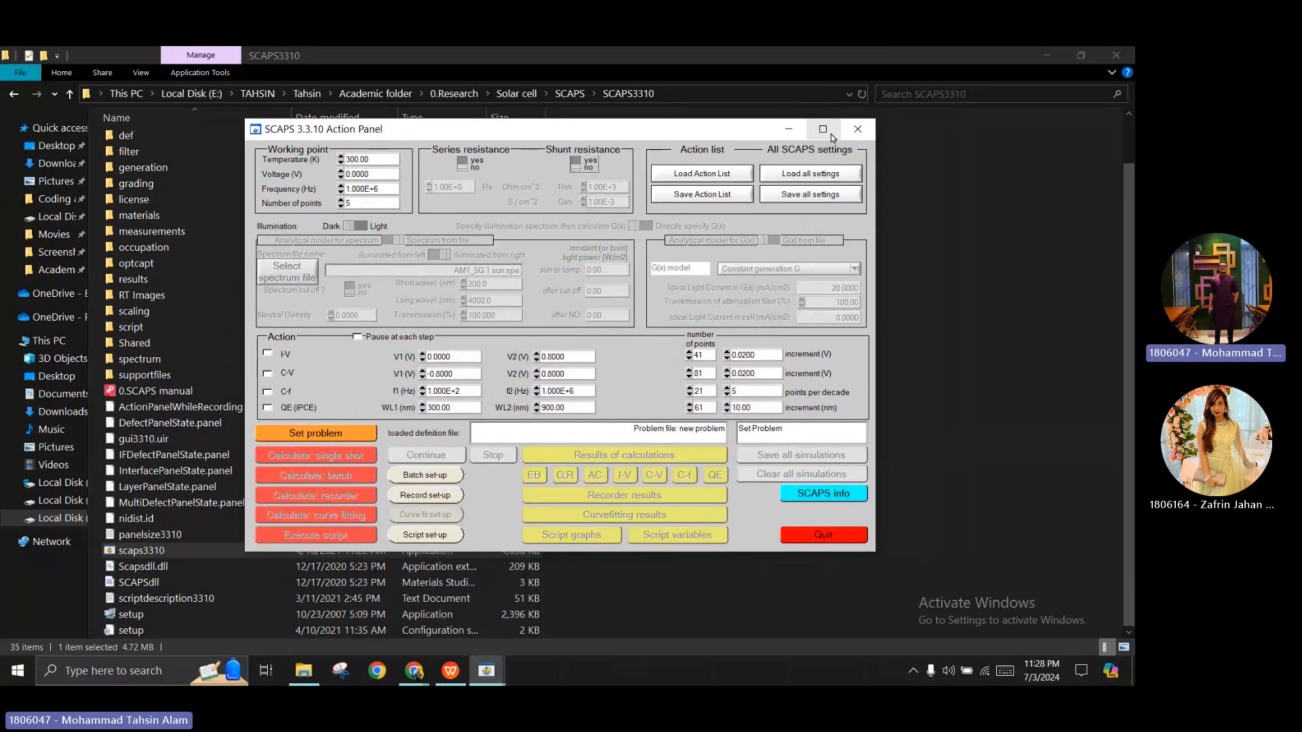
{"action": "left_click_drag", "start_coordinate": [632, 133], "coordinate": [700, 129]}
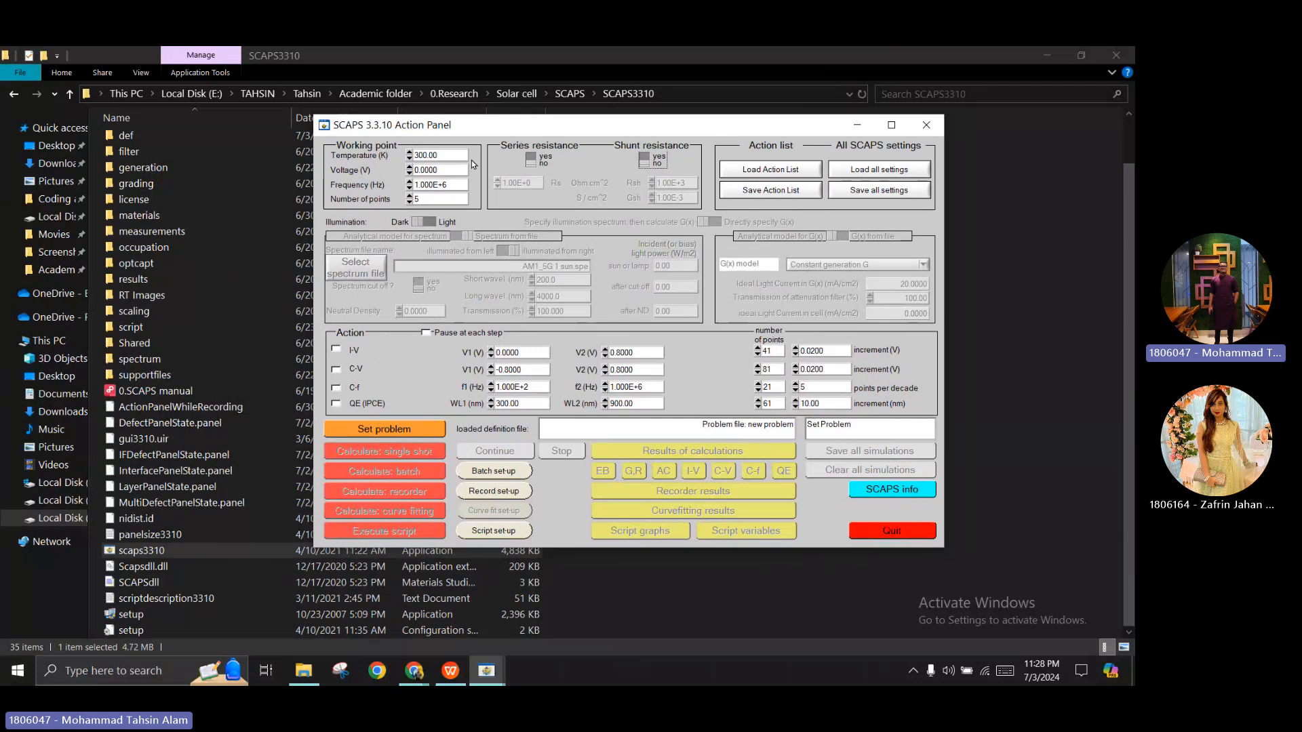
{"action": "left_click_drag", "start_coordinate": [441, 155], "coordinate": [402, 155]}
{"action": "left_click", "coordinate": [447, 156]}
{"action": "left_click", "coordinate": [458, 183]}
{"action": "left_click", "coordinate": [452, 196]}
{"action": "left_click", "coordinate": [533, 161]}
Switch the illumination to Light and load AM1_5G 1 sun.spe from the spectrum folder as the spectrum file
{"action": "left_click", "coordinate": [429, 224]}
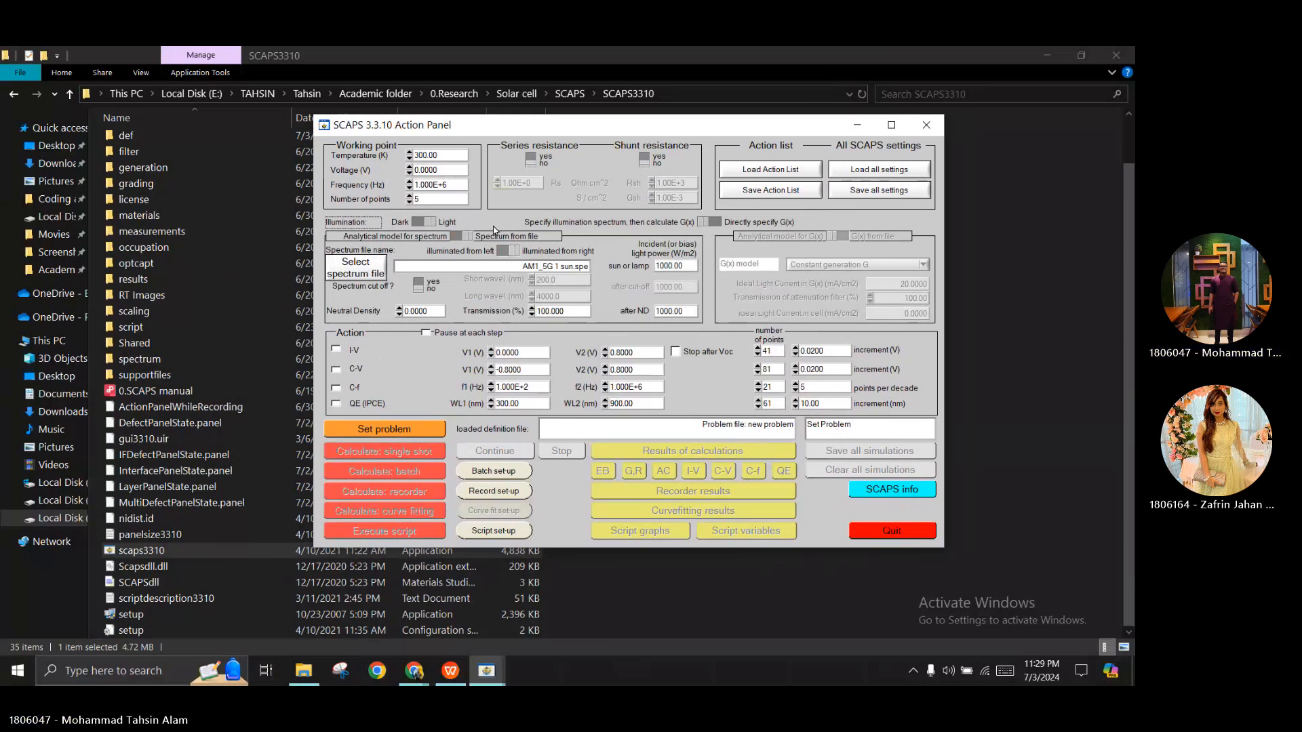
{"action": "left_click", "coordinate": [375, 273]}
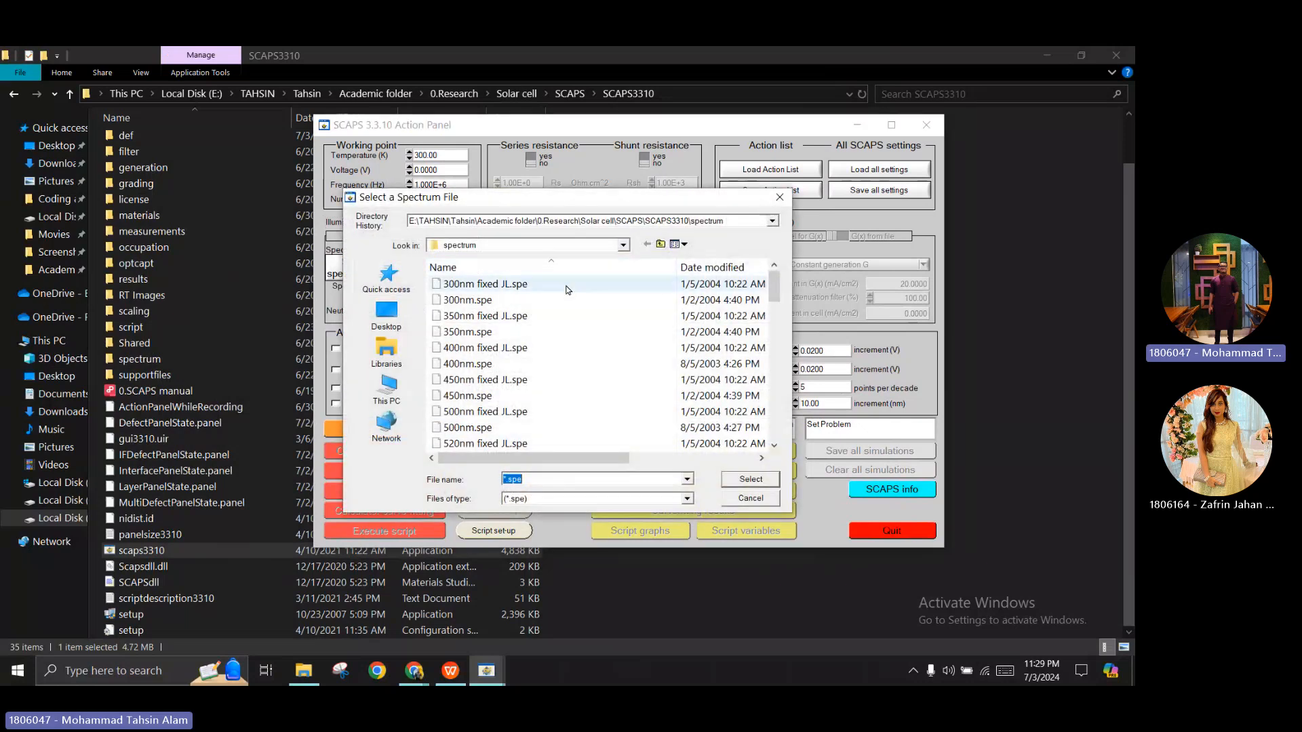
{"action": "scroll", "coordinate": [618, 322], "scroll_direction": "down", "scroll_amount": 4}
{"action": "scroll", "coordinate": [618, 322], "scroll_direction": "down", "scroll_amount": 10}
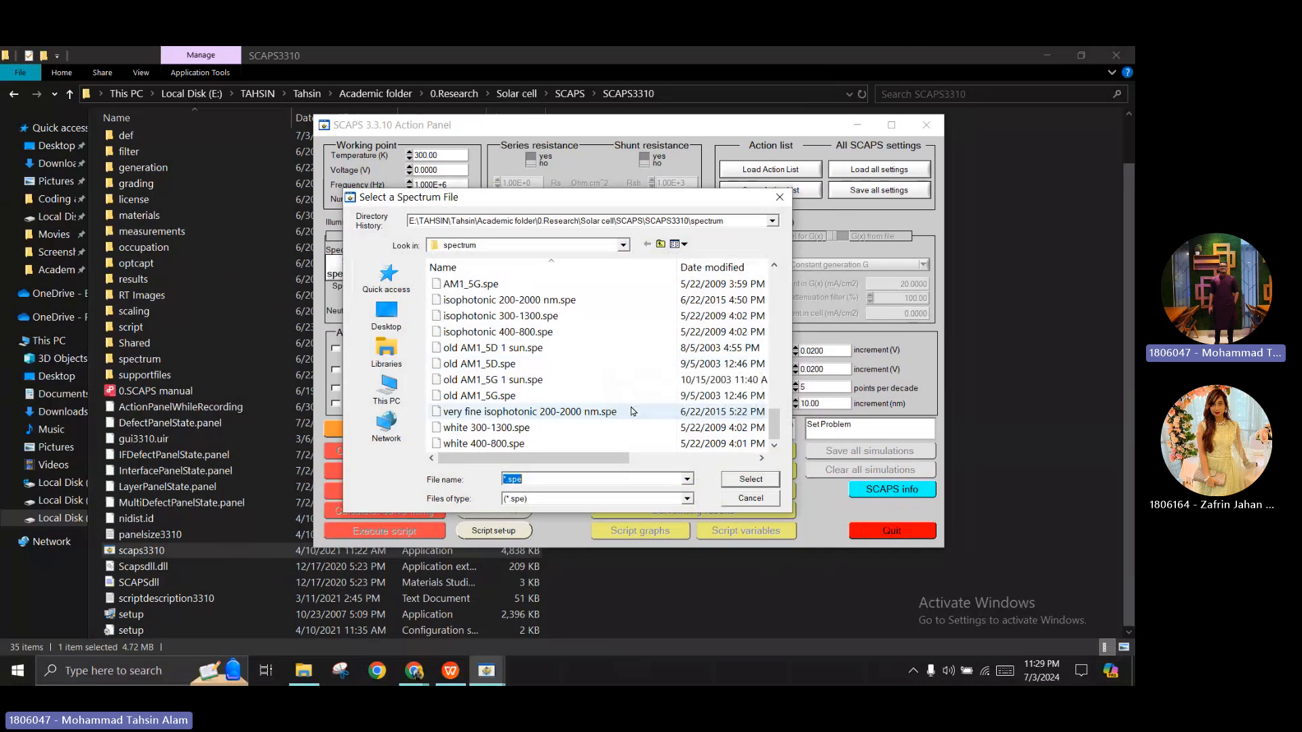
{"action": "left_click_drag", "start_coordinate": [642, 209], "coordinate": [911, 212]}
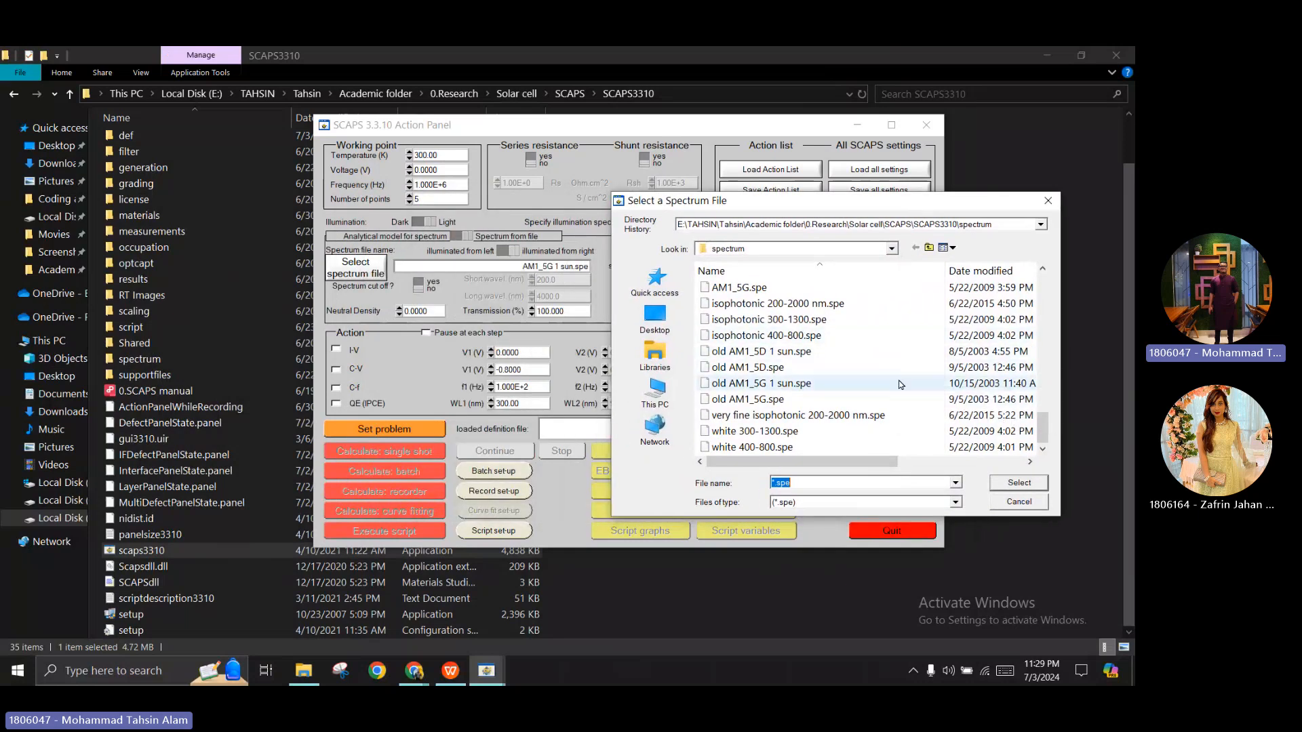
{"action": "scroll", "coordinate": [900, 387], "scroll_direction": "up", "scroll_amount": 5}
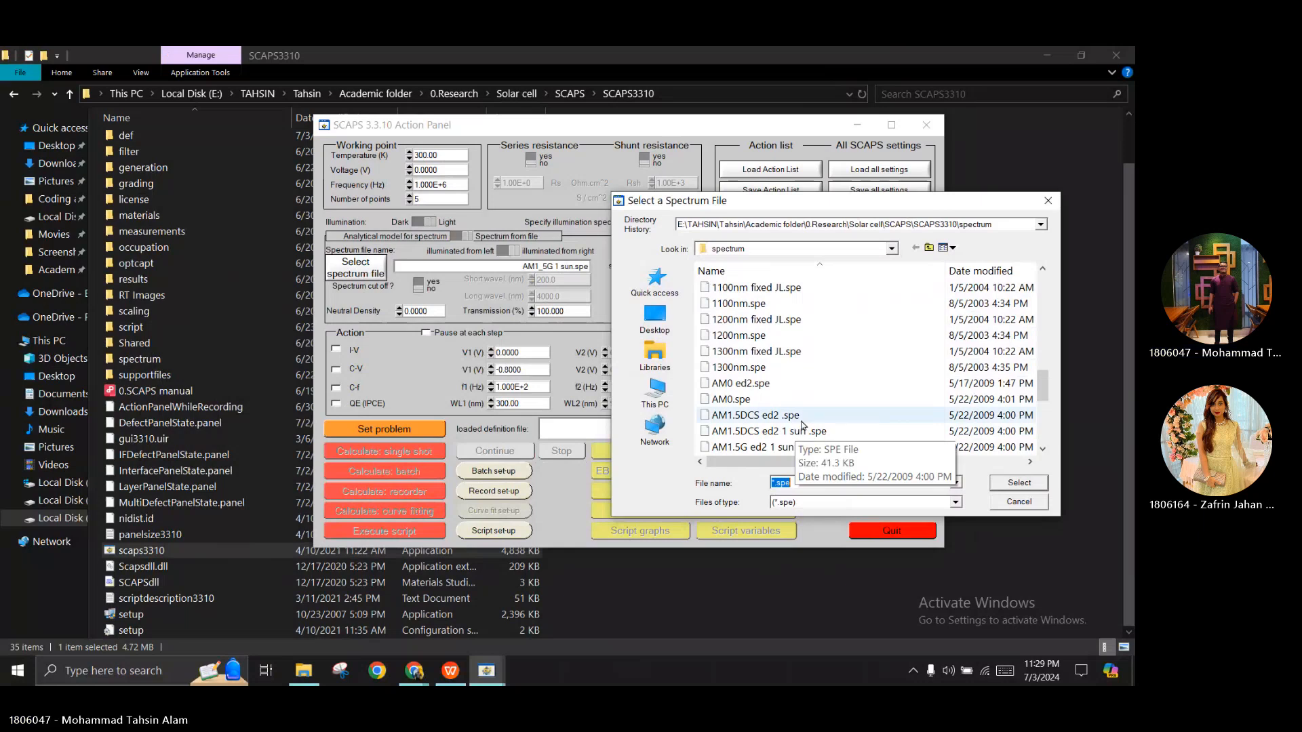
{"action": "scroll", "coordinate": [795, 384], "scroll_direction": "down", "scroll_amount": 1}
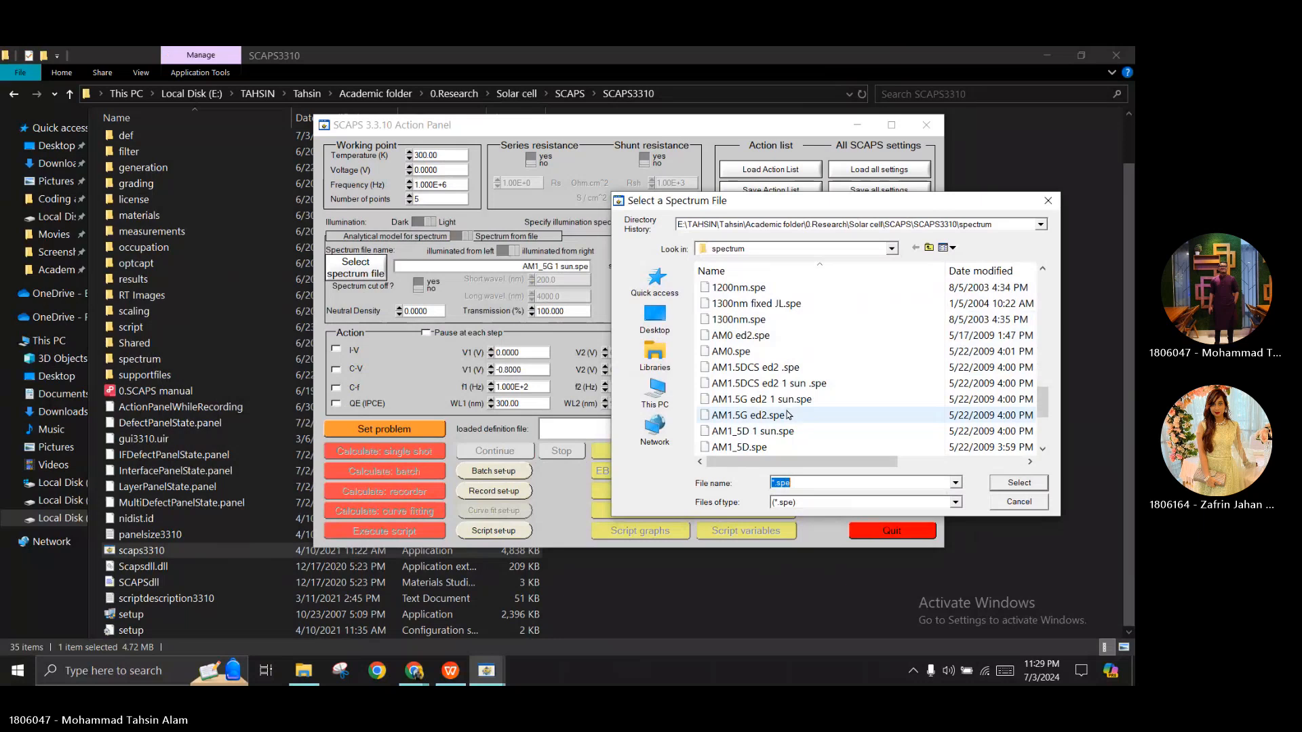
{"action": "scroll", "coordinate": [790, 426], "scroll_direction": "down", "scroll_amount": 1}
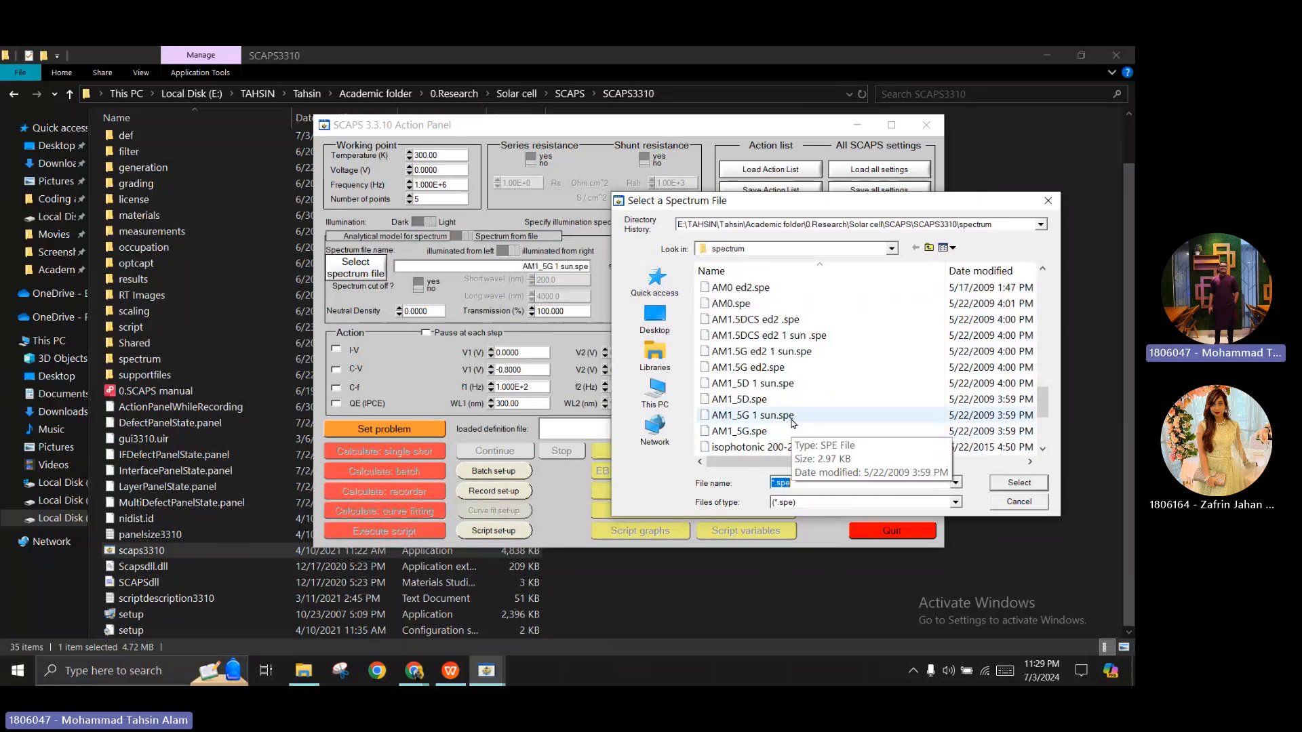
{"action": "double_click", "coordinate": [791, 418]}
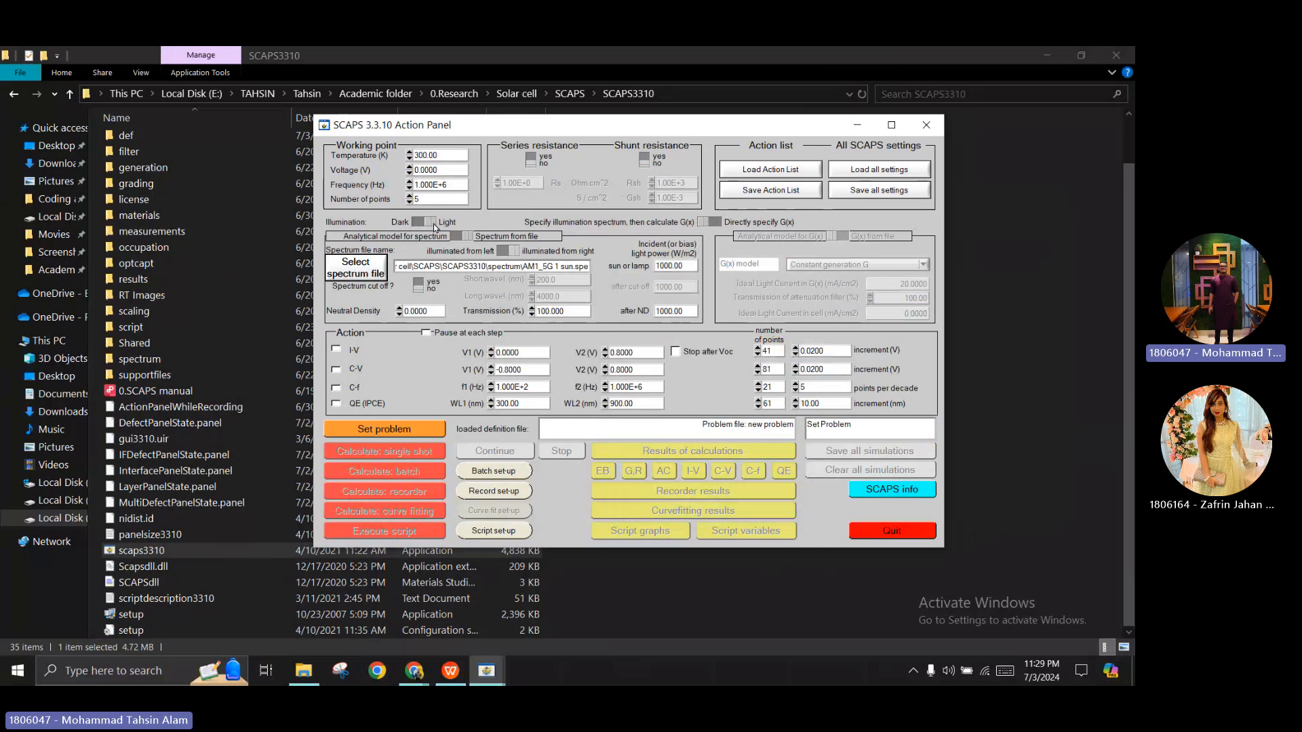
{"action": "left_click", "coordinate": [425, 226]}
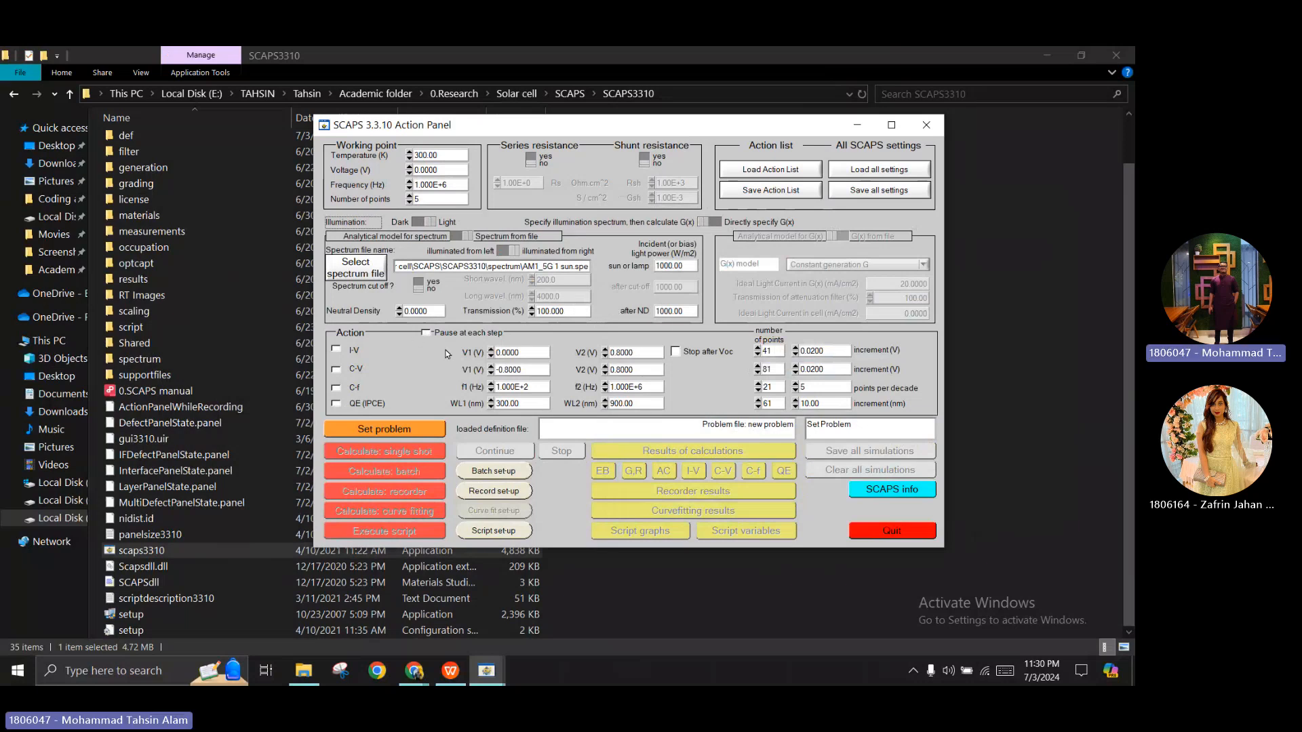
Enable the I-V and QE (IPCE) calculations for the simulation
{"action": "left_click_drag", "start_coordinate": [768, 126], "coordinate": [683, 114]}
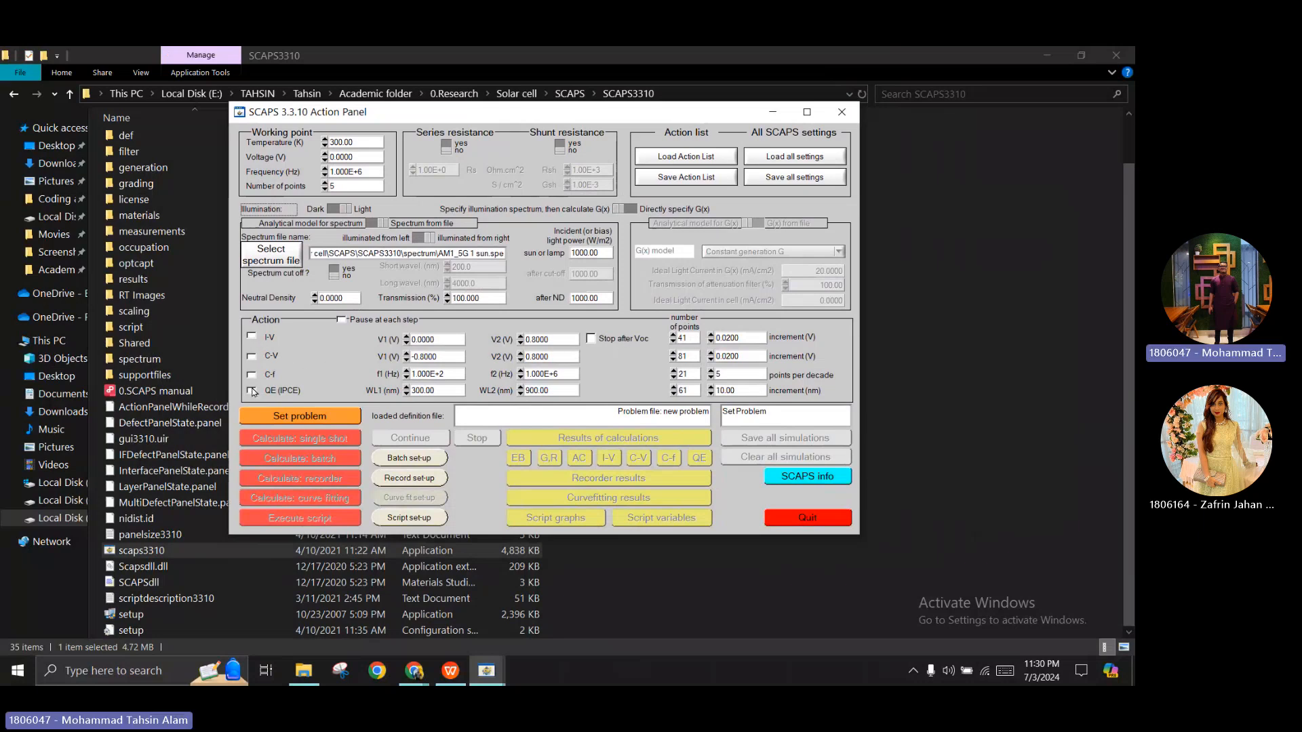
{"action": "left_click", "coordinate": [253, 338]}
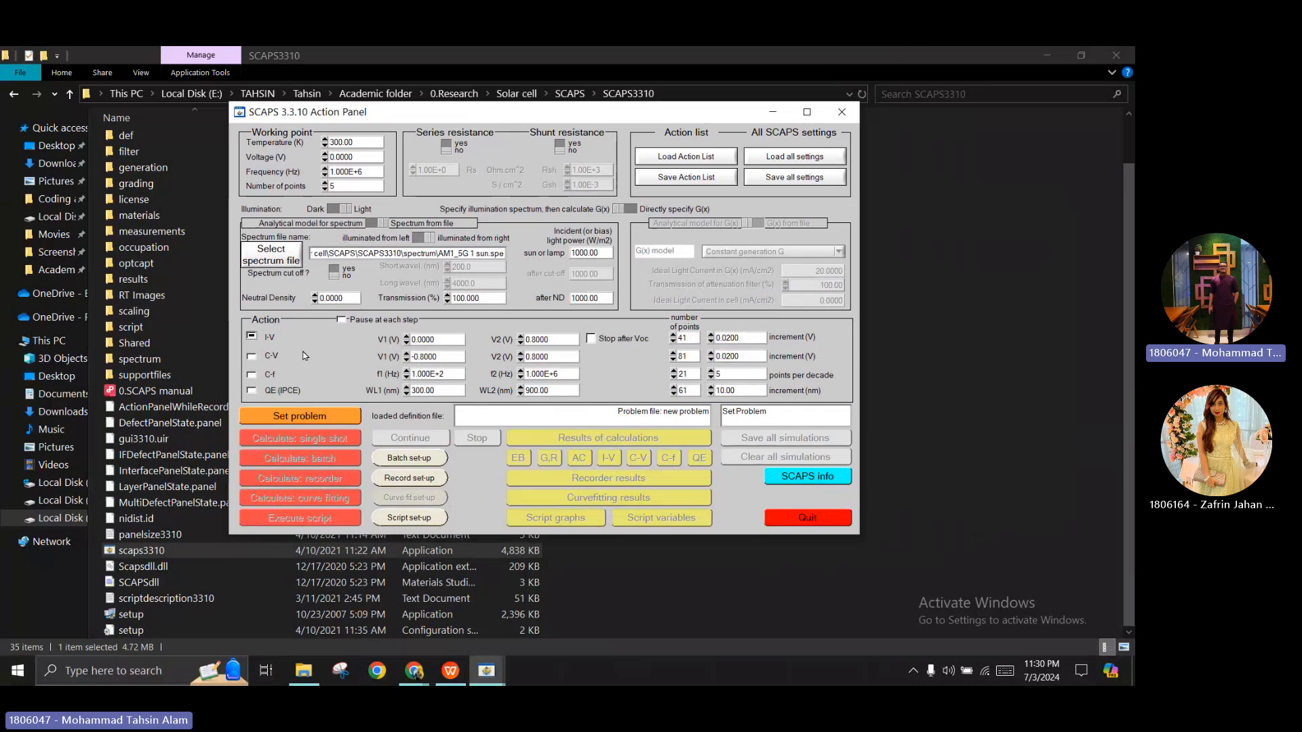
{"action": "left_click", "coordinate": [251, 391]}
Set the I-V sweep's end voltage V2 to 1.8 V and enable Stop after Voc
{"action": "left_click_drag", "start_coordinate": [536, 339], "coordinate": [521, 345]}
{"action": "type", "text": "1.8"}
{"action": "left_click", "coordinate": [591, 339]}
{"action": "left_click_drag", "start_coordinate": [615, 120], "coordinate": [709, 115]}
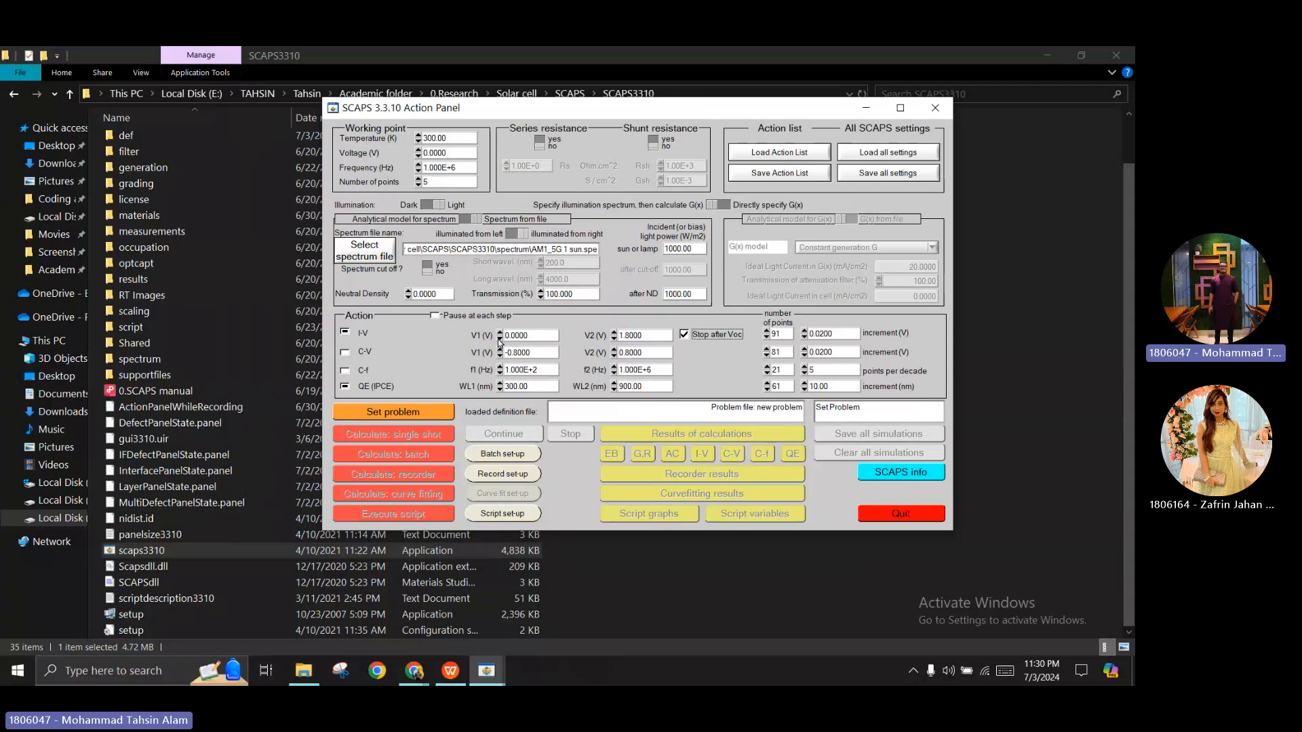
Open the solar cell definition for the new problem and switch to Journal Heliyon.pdf in WPS Office
{"action": "left_click", "coordinate": [434, 412]}
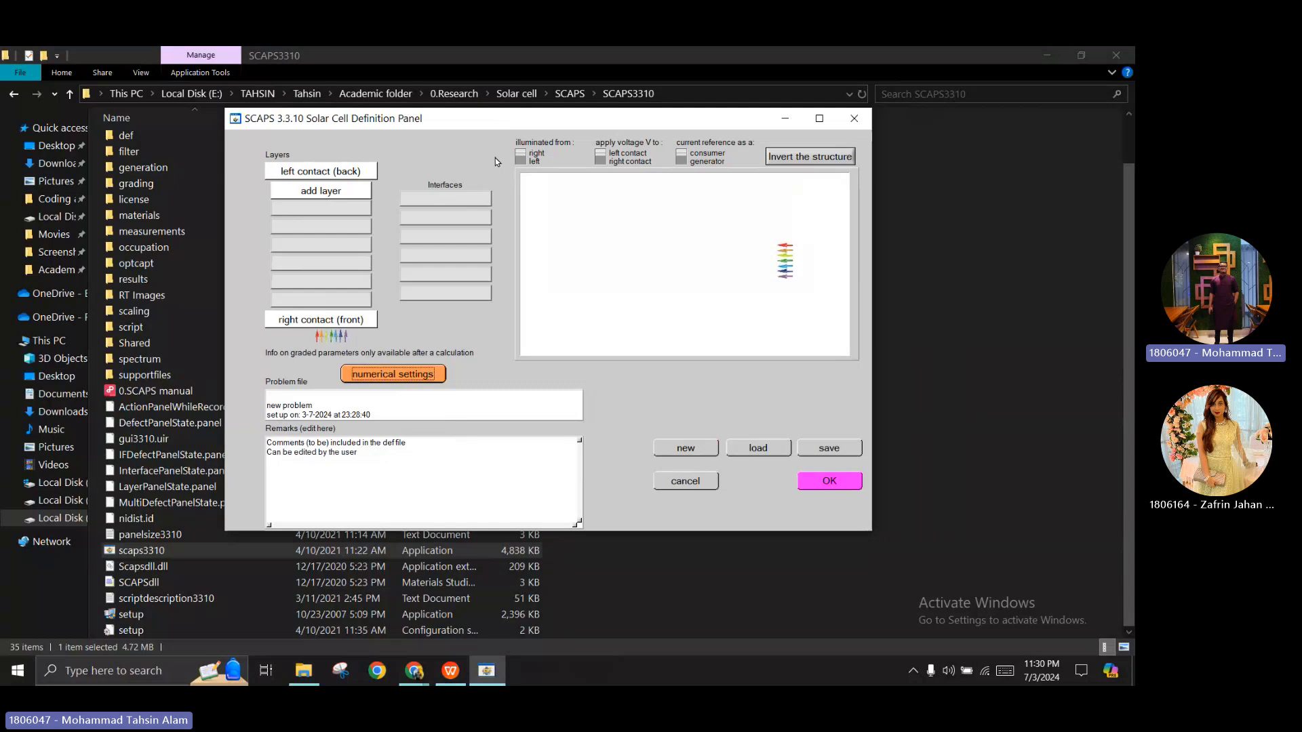
{"action": "mouse_move", "coordinate": [451, 673]}
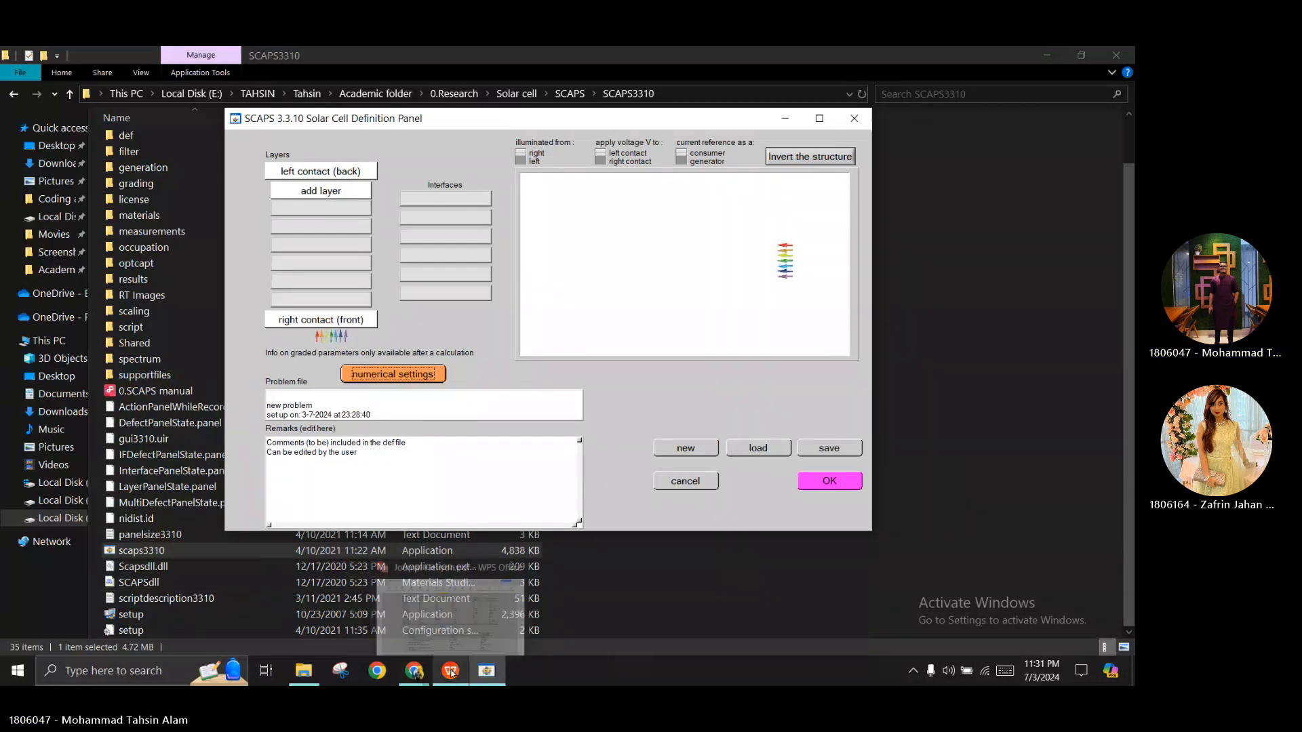
{"action": "left_click", "coordinate": [451, 673]}
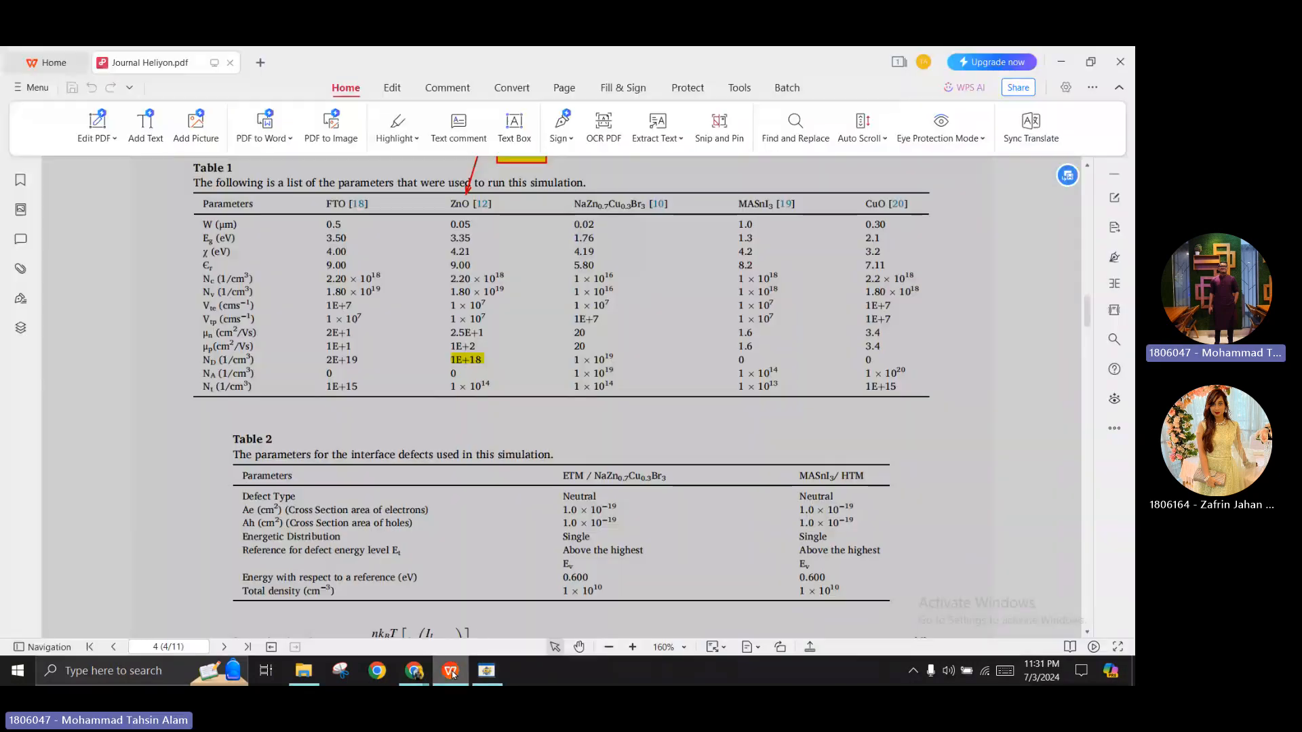
Examine the paper's abstract, the layer parameters in Table 1 and the interface defect parameters in Table 2
{"action": "scroll", "coordinate": [752, 355], "scroll_direction": "up", "scroll_amount": 1}
{"action": "scroll", "coordinate": [752, 355], "scroll_direction": "up", "scroll_amount": 10}
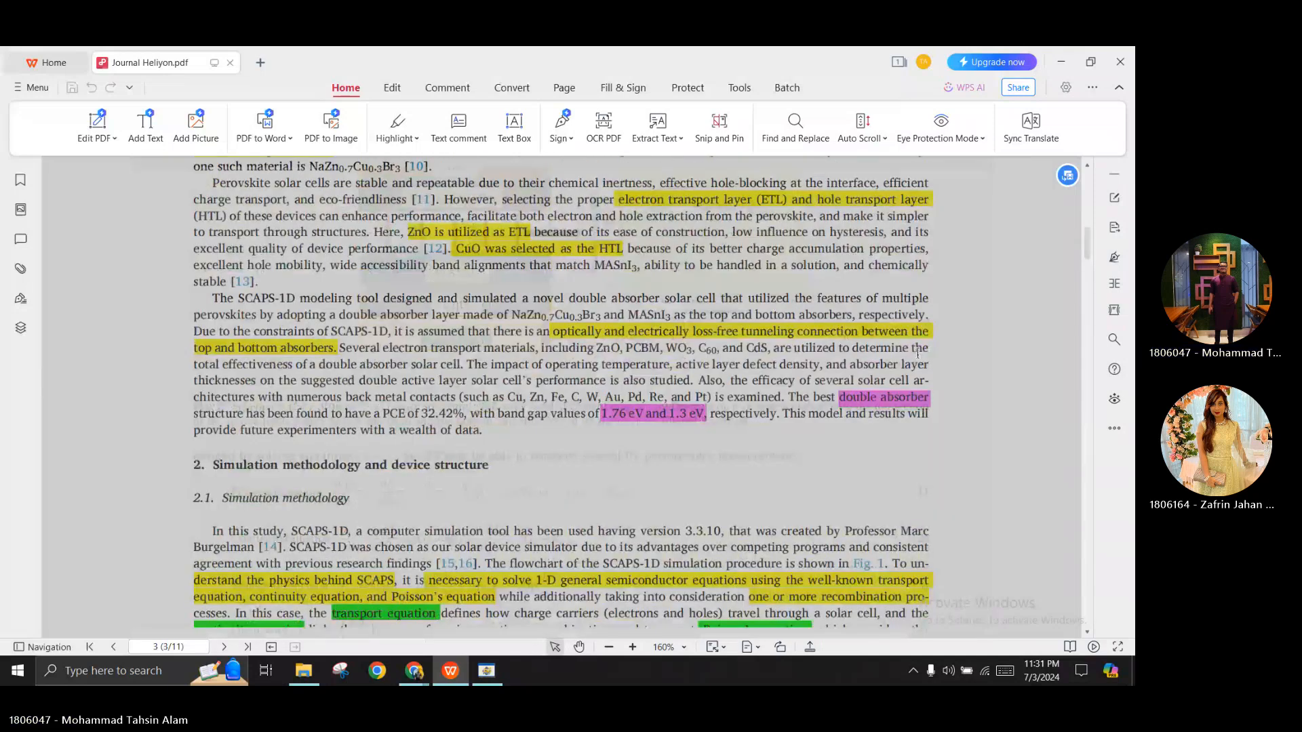
{"action": "scroll", "coordinate": [918, 353], "scroll_direction": "up", "scroll_amount": 15}
{"action": "scroll", "coordinate": [921, 361], "scroll_direction": "down", "scroll_amount": 15}
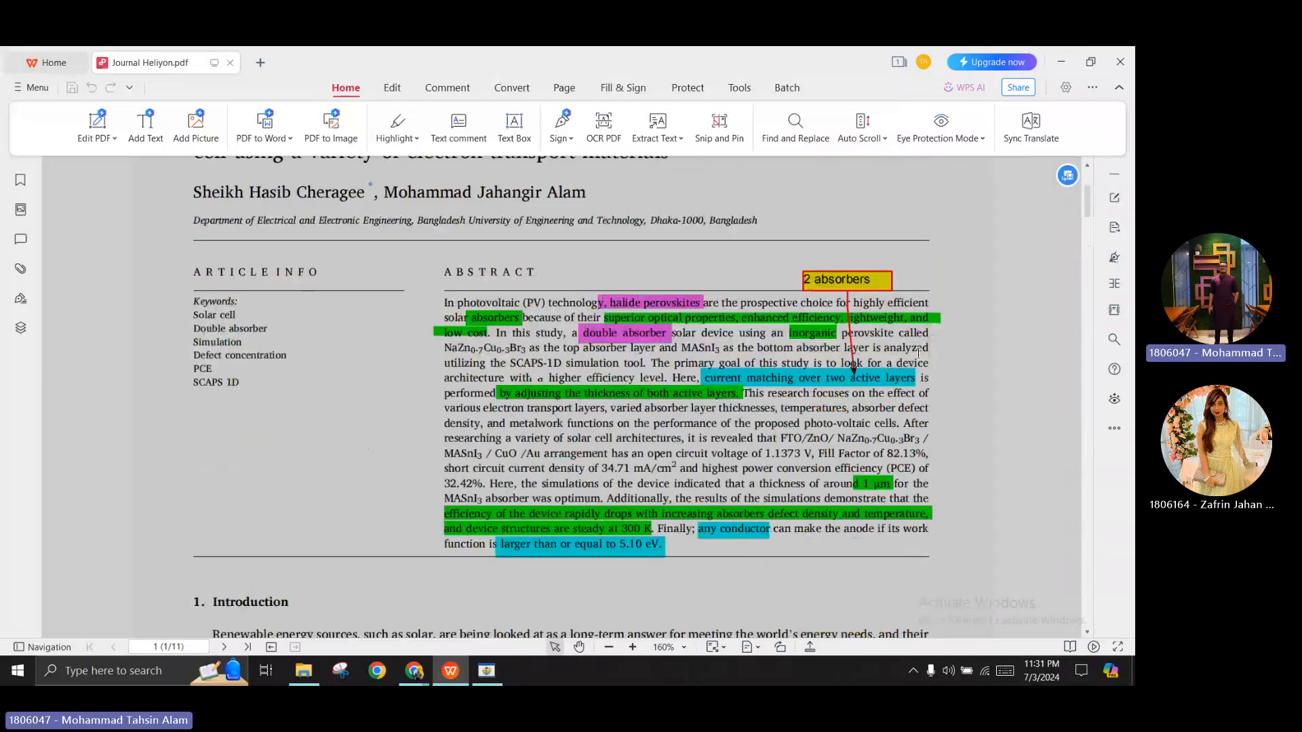
{"action": "scroll", "coordinate": [918, 353], "scroll_direction": "down", "scroll_amount": 10}
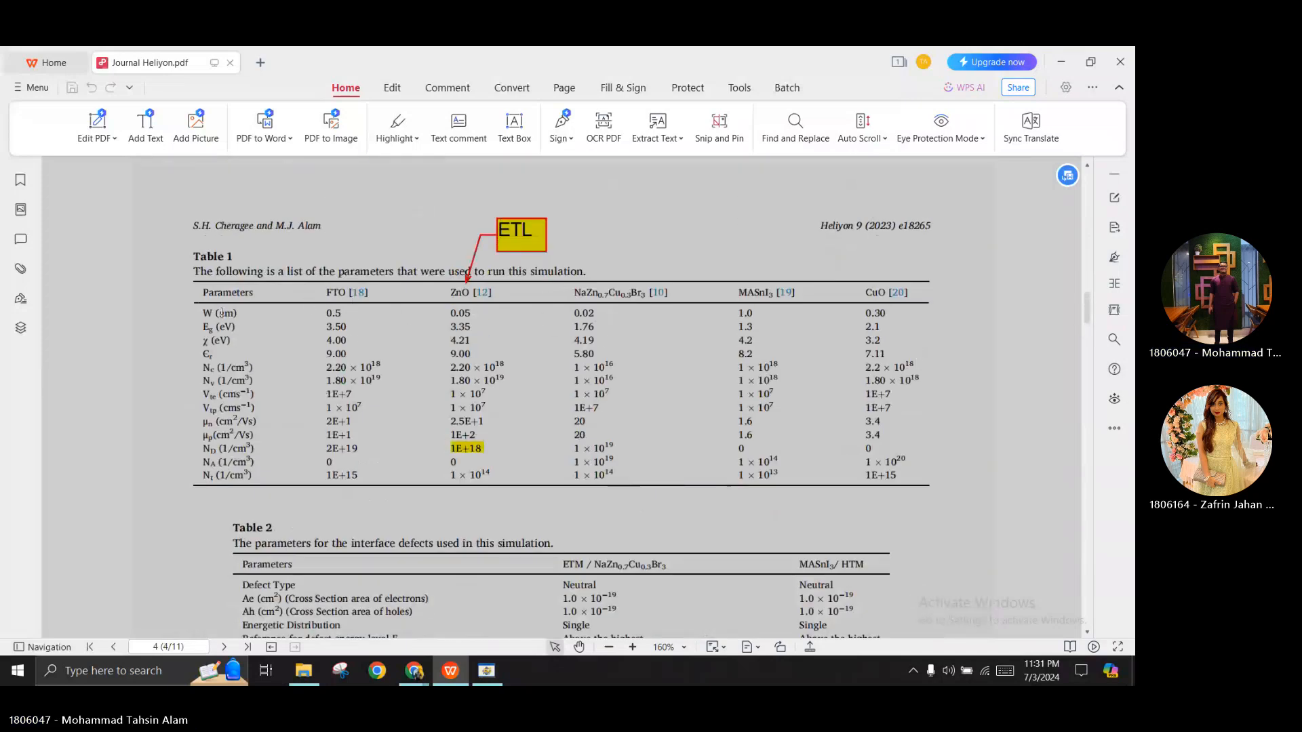
{"action": "left_click_drag", "start_coordinate": [202, 310], "coordinate": [249, 462]}
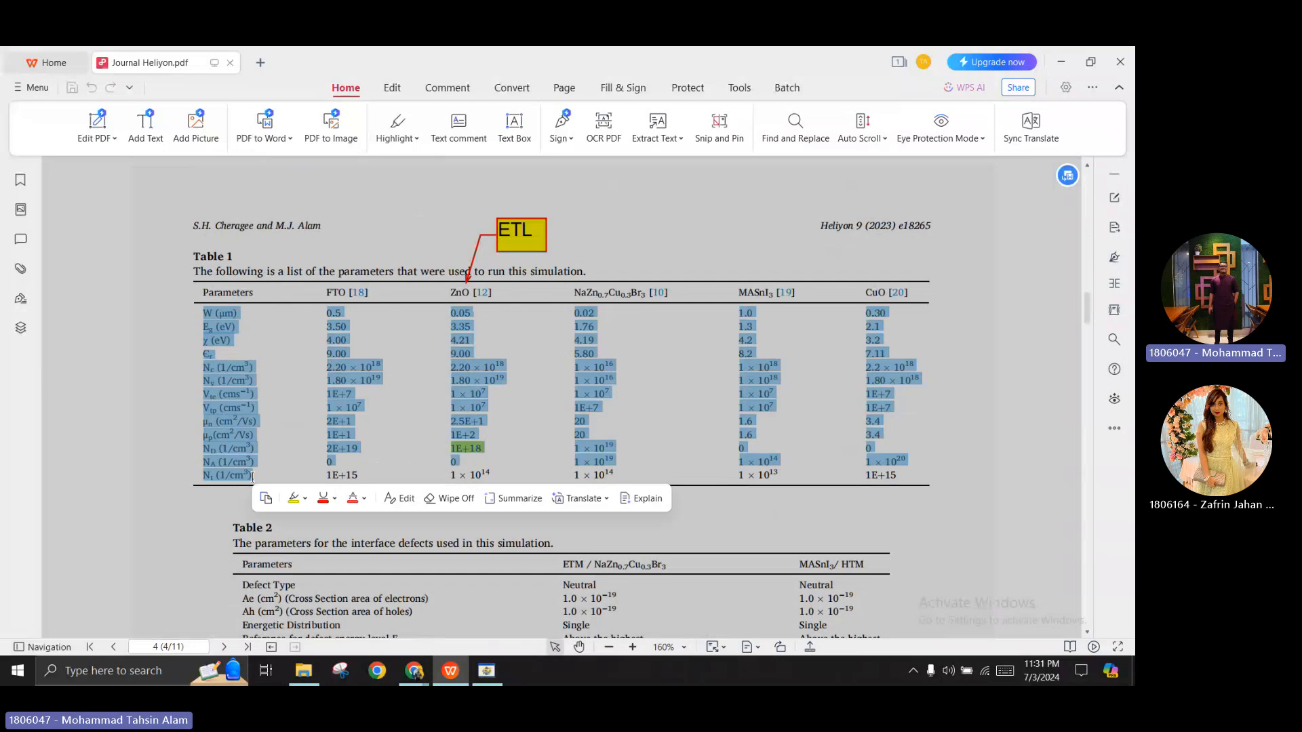
{"action": "left_click", "coordinate": [145, 402]}
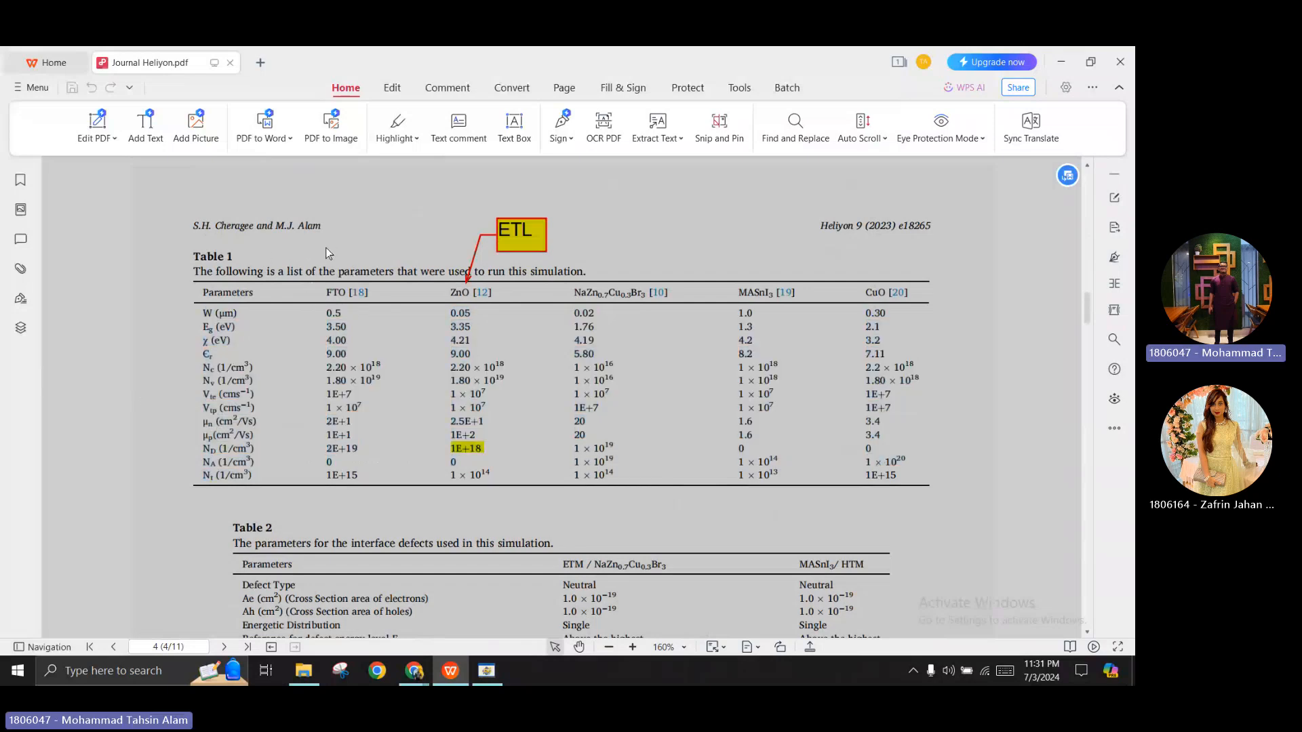
{"action": "left_click_drag", "start_coordinate": [326, 246], "coordinate": [324, 339]}
{"action": "left_click", "coordinate": [324, 490]}
{"action": "left_click", "coordinate": [150, 423]}
{"action": "scroll", "coordinate": [806, 256], "scroll_direction": "down", "scroll_amount": 5}
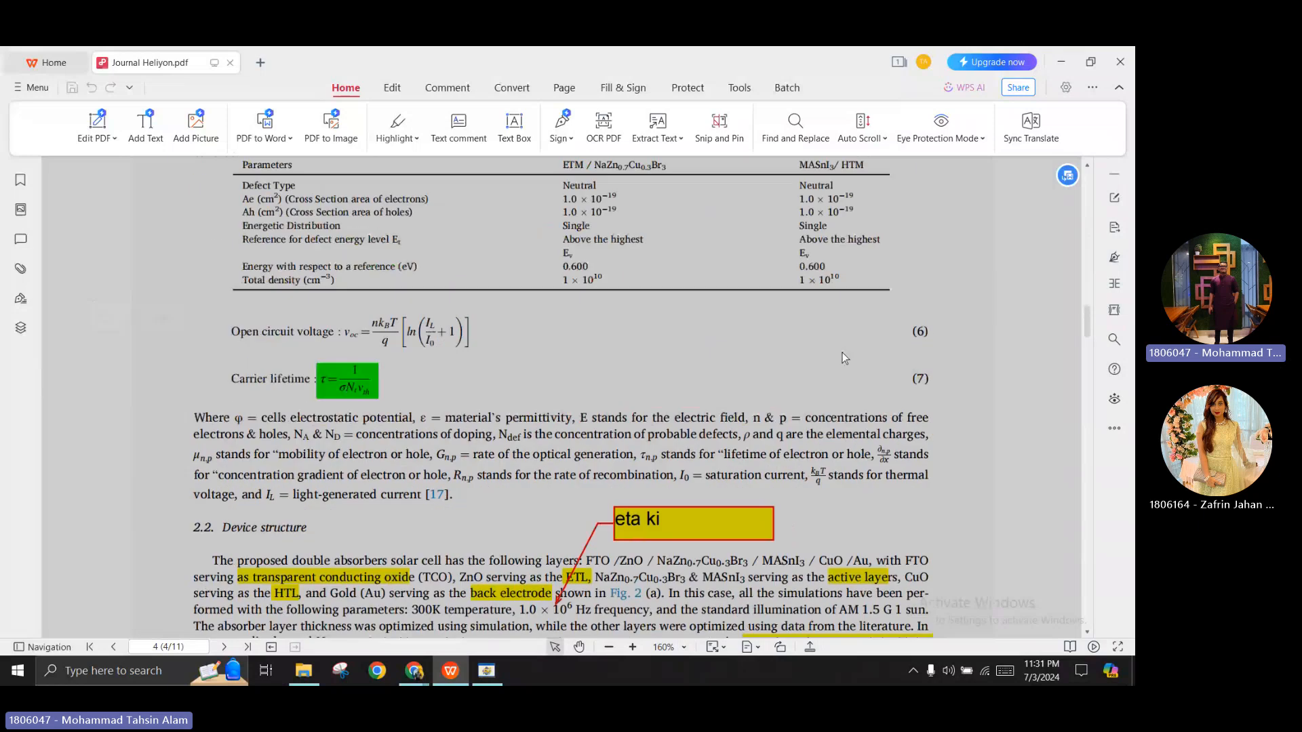
{"action": "scroll", "coordinate": [701, 339], "scroll_direction": "up", "scroll_amount": 5}
{"action": "scroll", "coordinate": [735, 325], "scroll_direction": "down", "scroll_amount": 1}
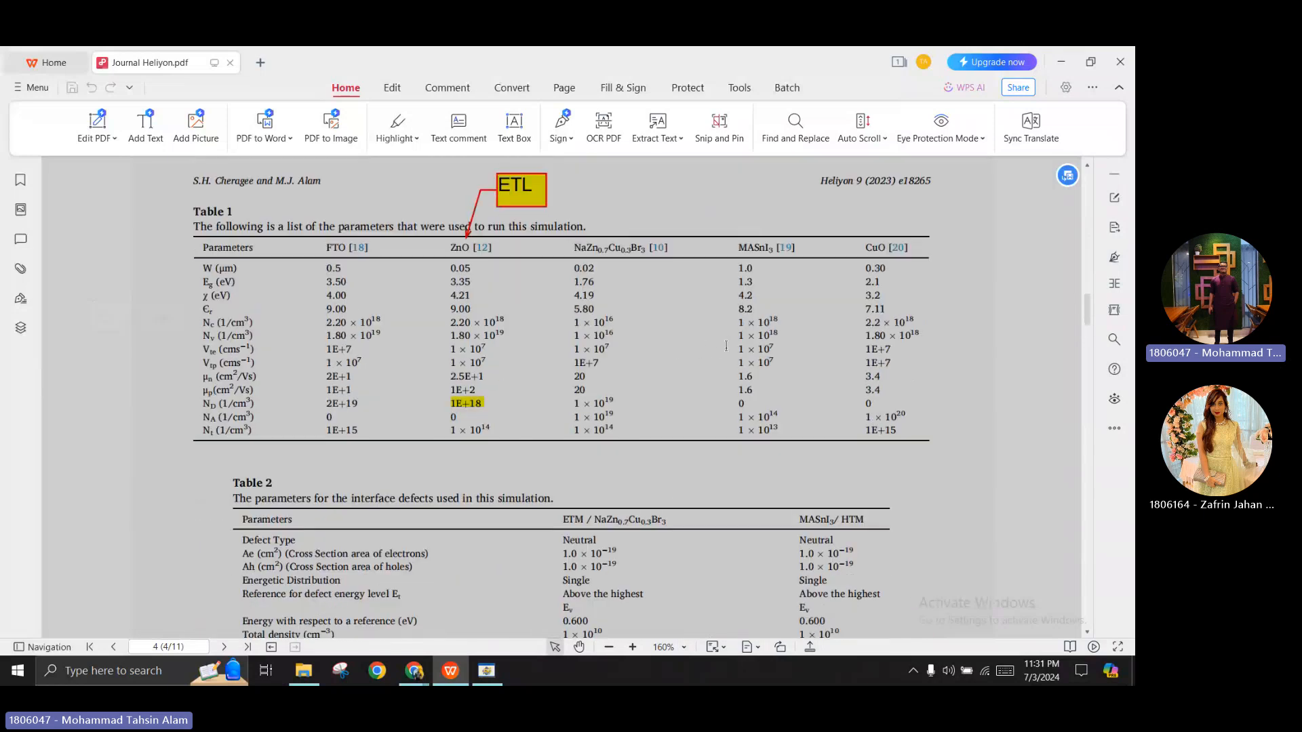
Switch back to SCAPS, start a new layer in the cell definition and place its properties panel beside the paper's FTO column
{"action": "left_click", "coordinate": [487, 670]}
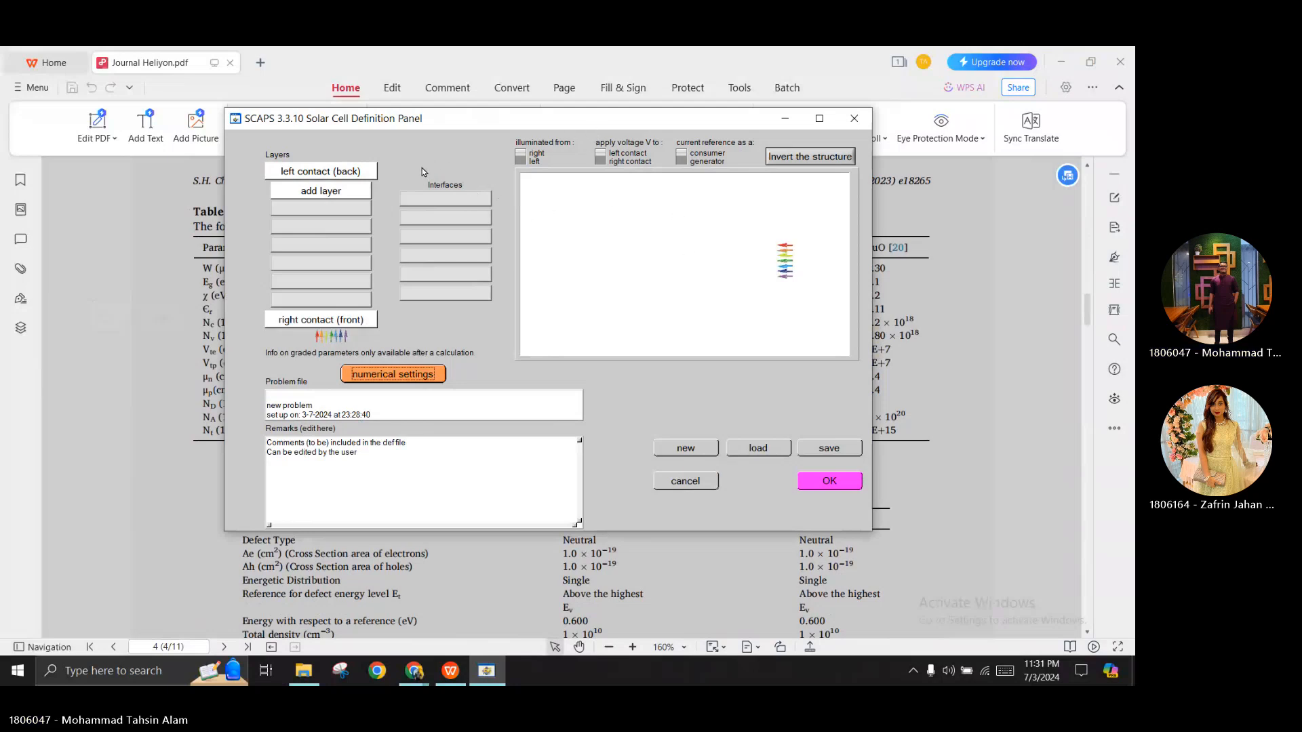
{"action": "left_click_drag", "start_coordinate": [503, 128], "coordinate": [296, 252]}
{"action": "left_click_drag", "start_coordinate": [585, 141], "coordinate": [805, 175]}
{"action": "left_click", "coordinate": [648, 249]}
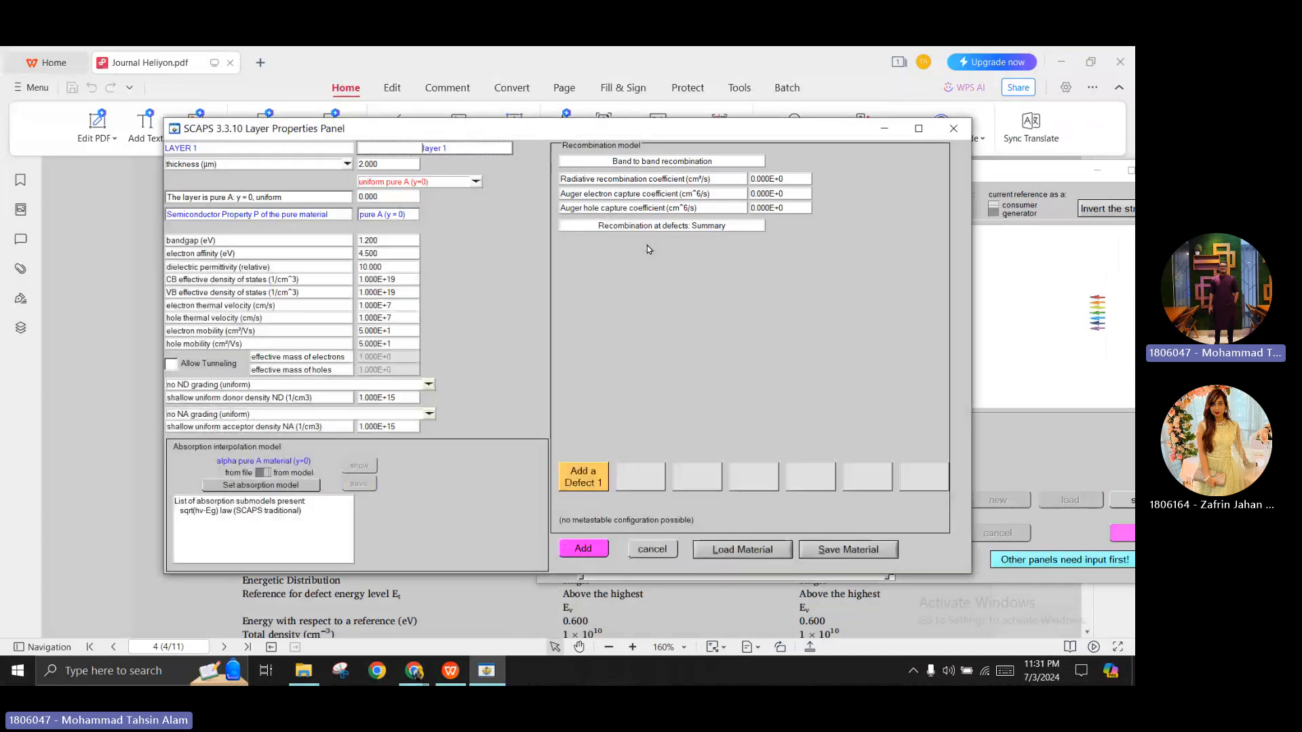
{"action": "left_click_drag", "start_coordinate": [482, 137], "coordinate": [781, 160]}
{"action": "left_click", "coordinate": [884, 128]}
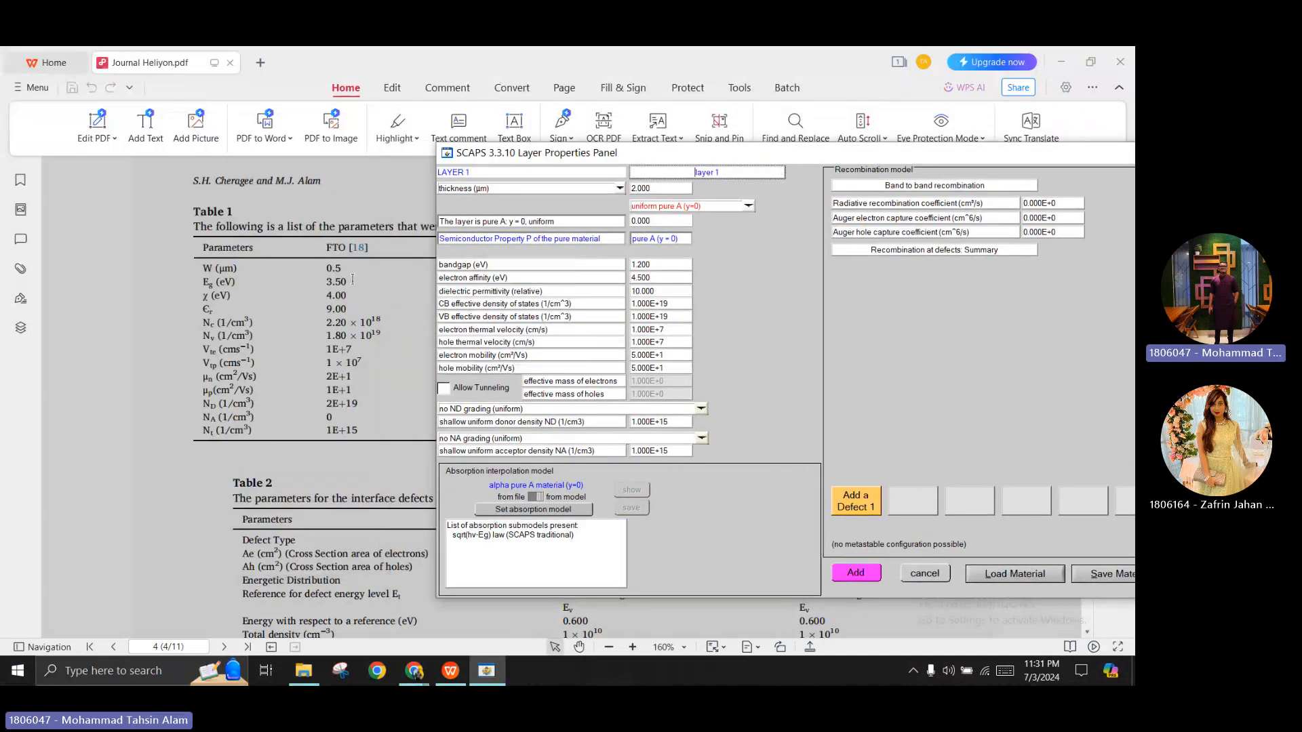
Set layer 1's thickness to 0.5 µm from the FTO column and change the thickness unit to nm
{"action": "left_click", "coordinate": [656, 265]}
{"action": "left_click_drag", "start_coordinate": [204, 264], "coordinate": [238, 268]}
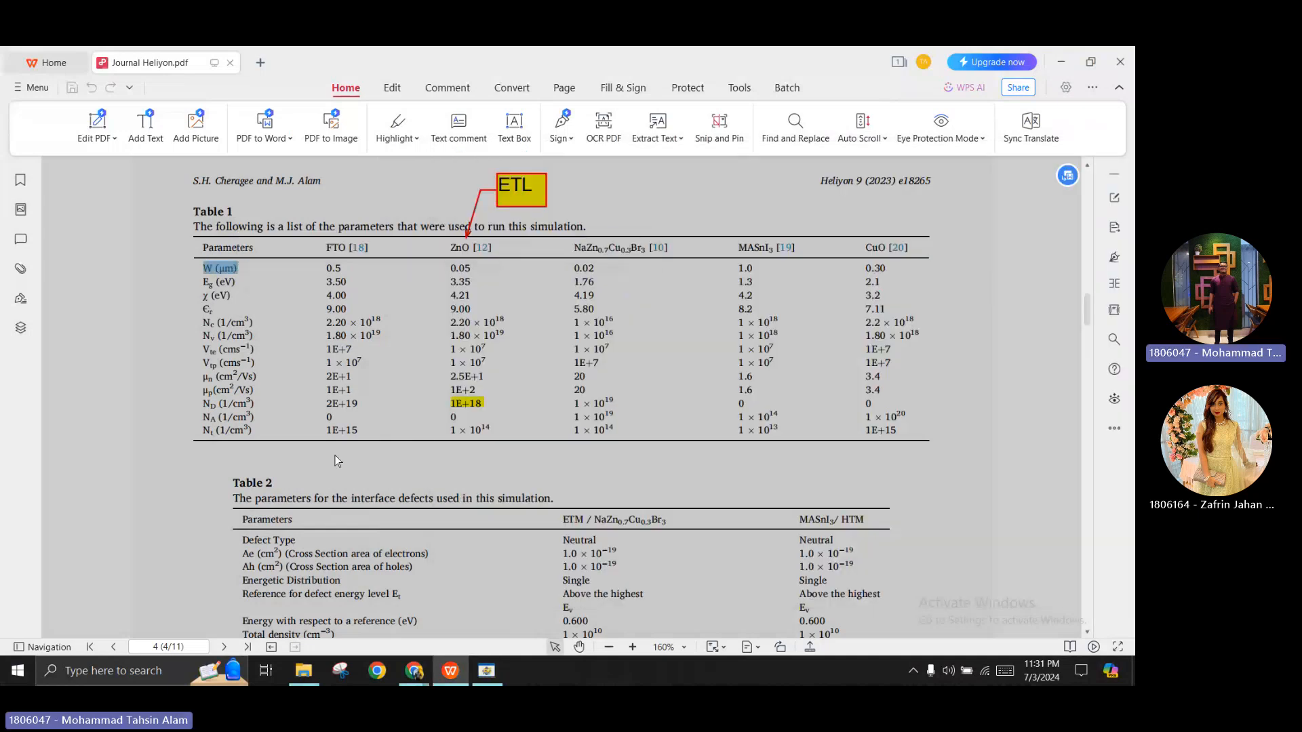
{"action": "left_click", "coordinate": [503, 672]}
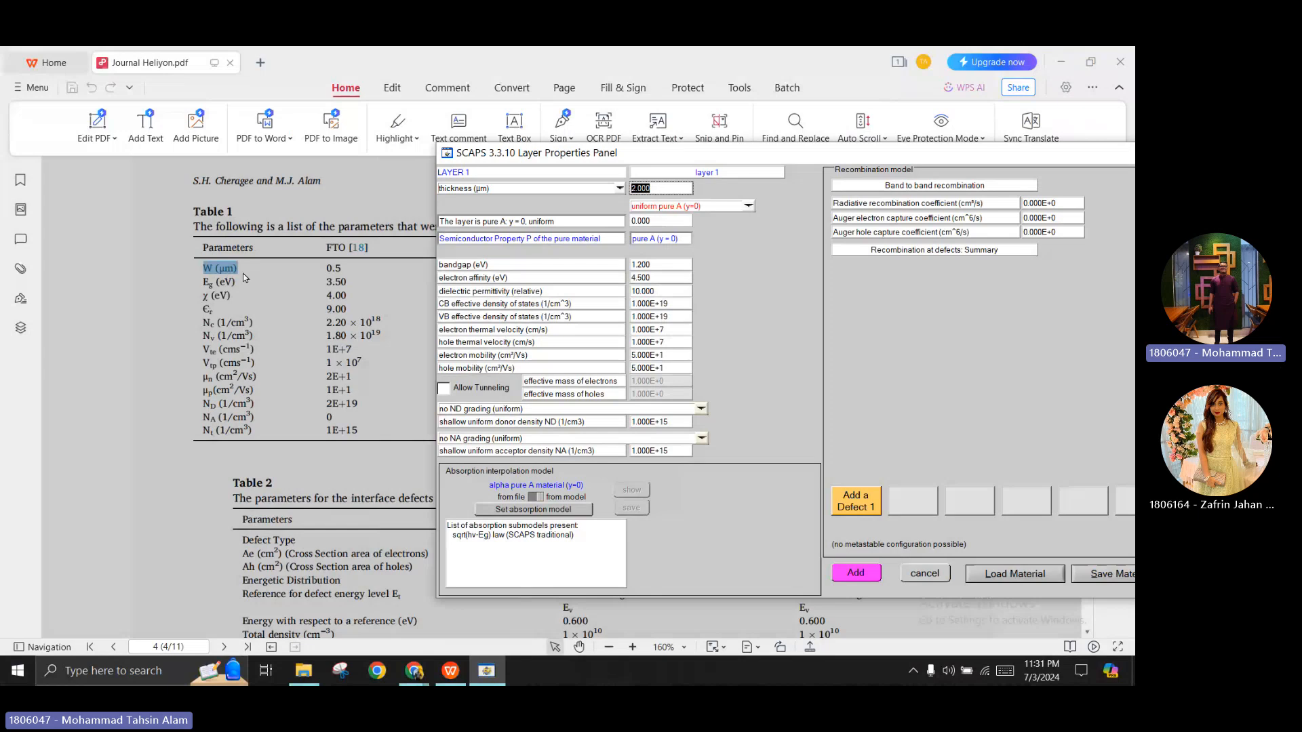
{"action": "type", "text": "0.5"}
{"action": "left_click", "coordinate": [756, 265]}
{"action": "left_click", "coordinate": [621, 190]}
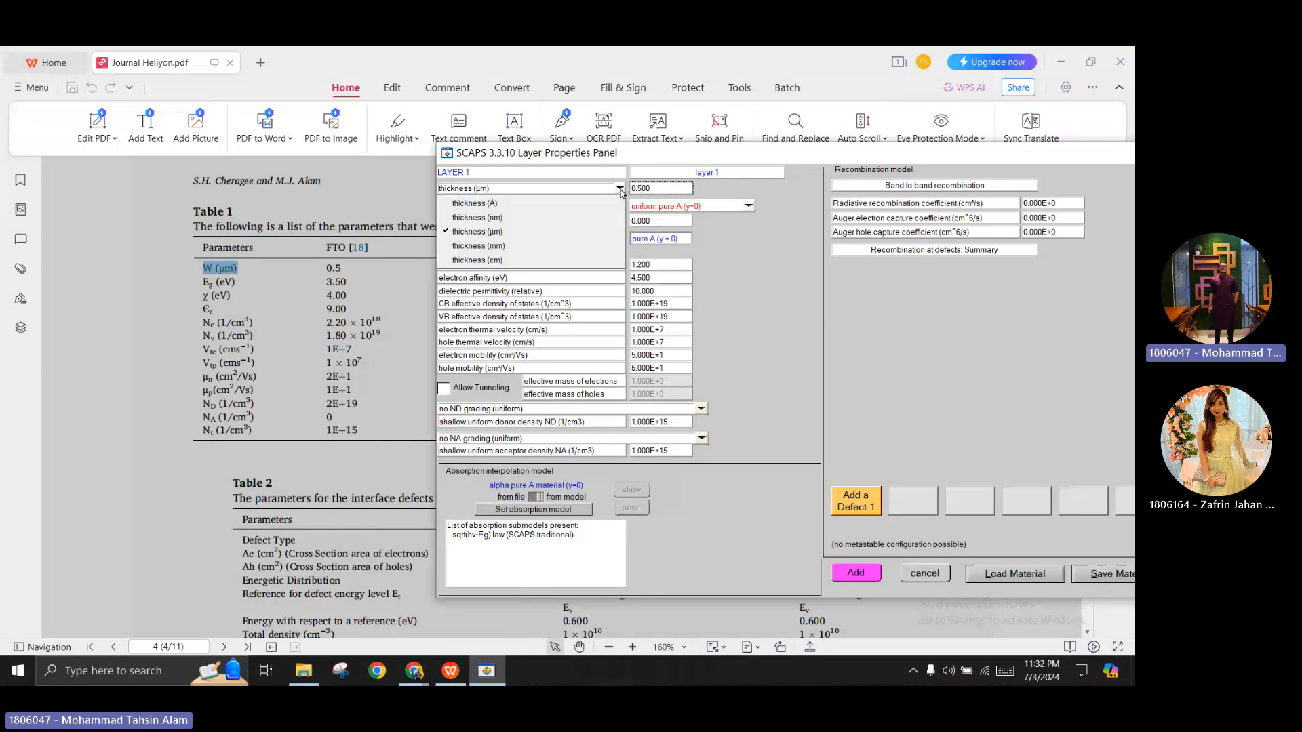
{"action": "left_click", "coordinate": [514, 219]}
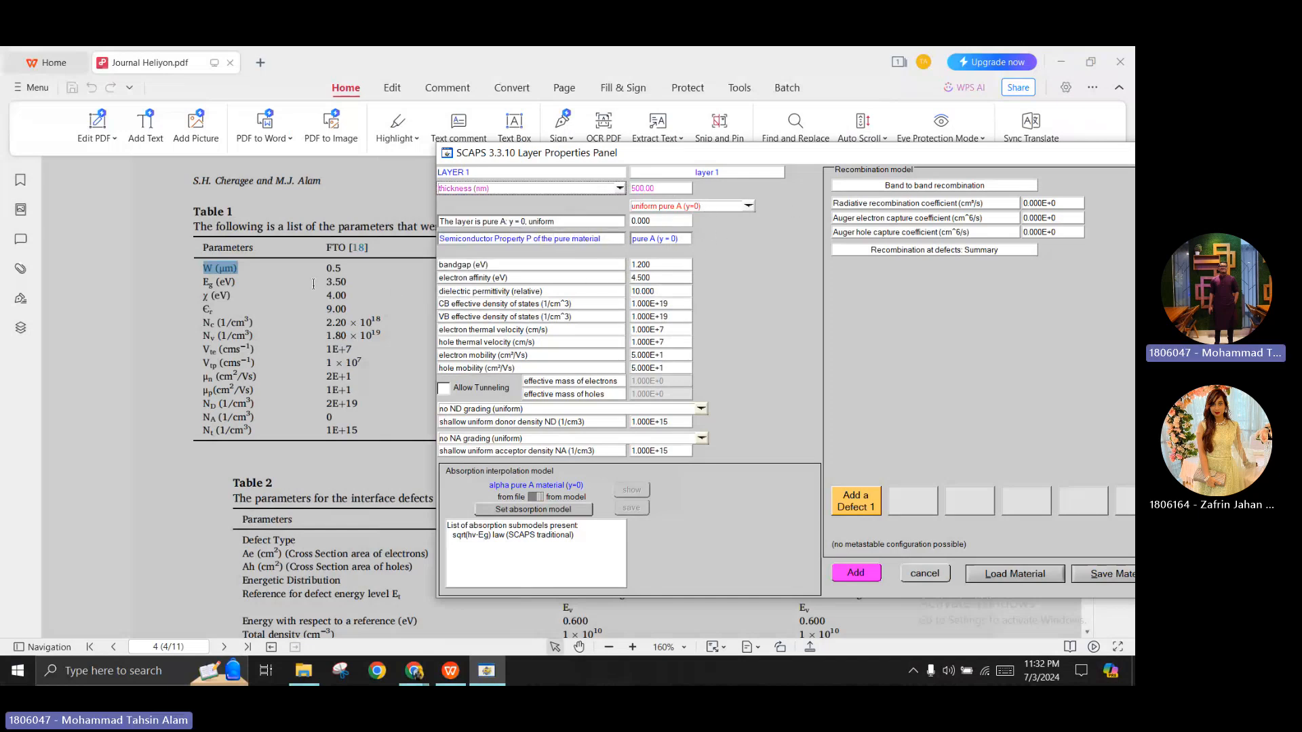
Shrink the WPS Office window to half the screen so Table 1 sits beside the layer properties panel
{"action": "double_click", "coordinate": [336, 296]}
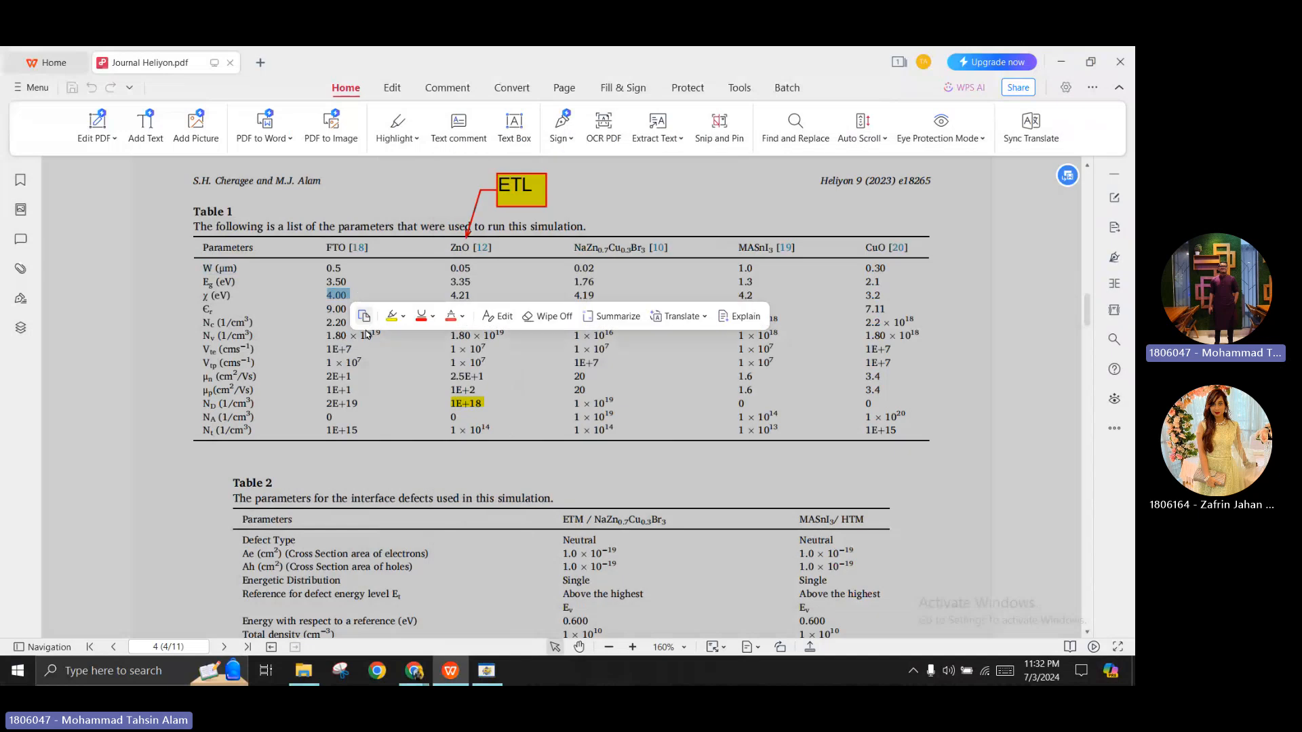
{"action": "key", "text": "alt+Tab"}
{"action": "left_click", "coordinate": [728, 67]}
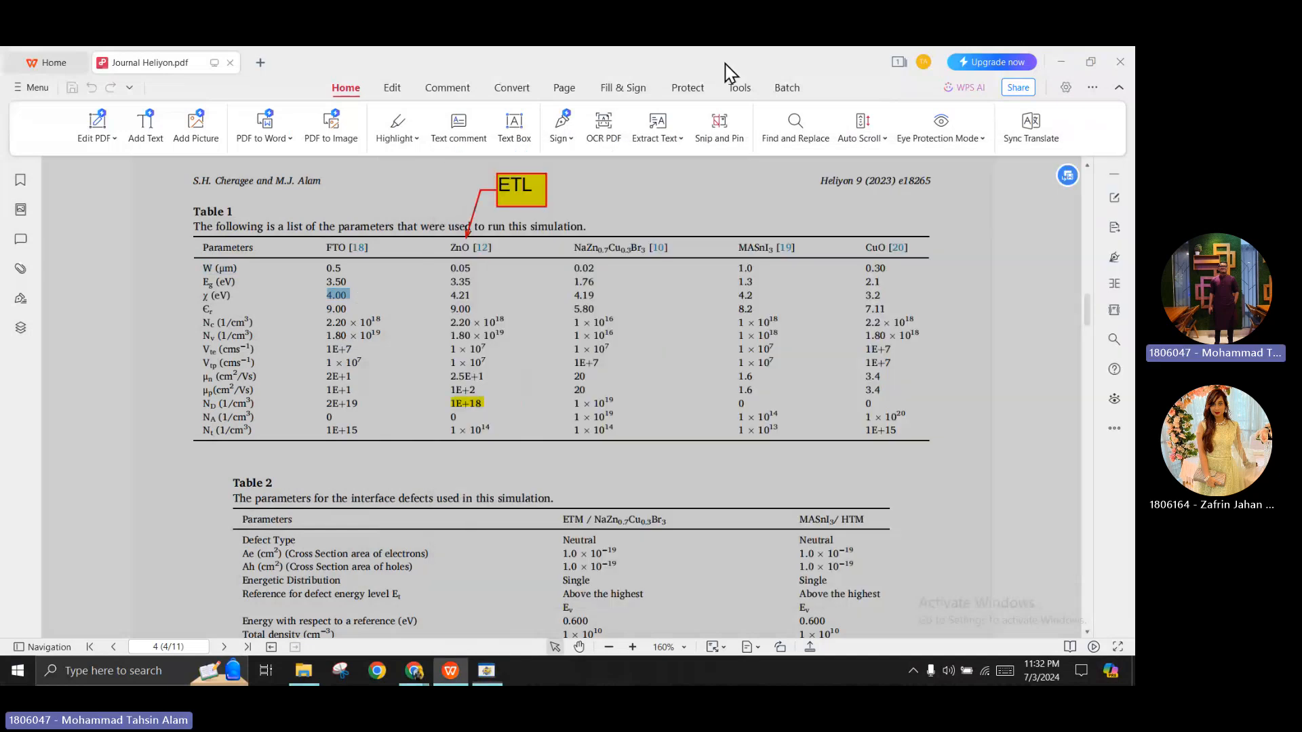
{"action": "double_click", "coordinate": [727, 68]}
{"action": "double_click", "coordinate": [250, 371]}
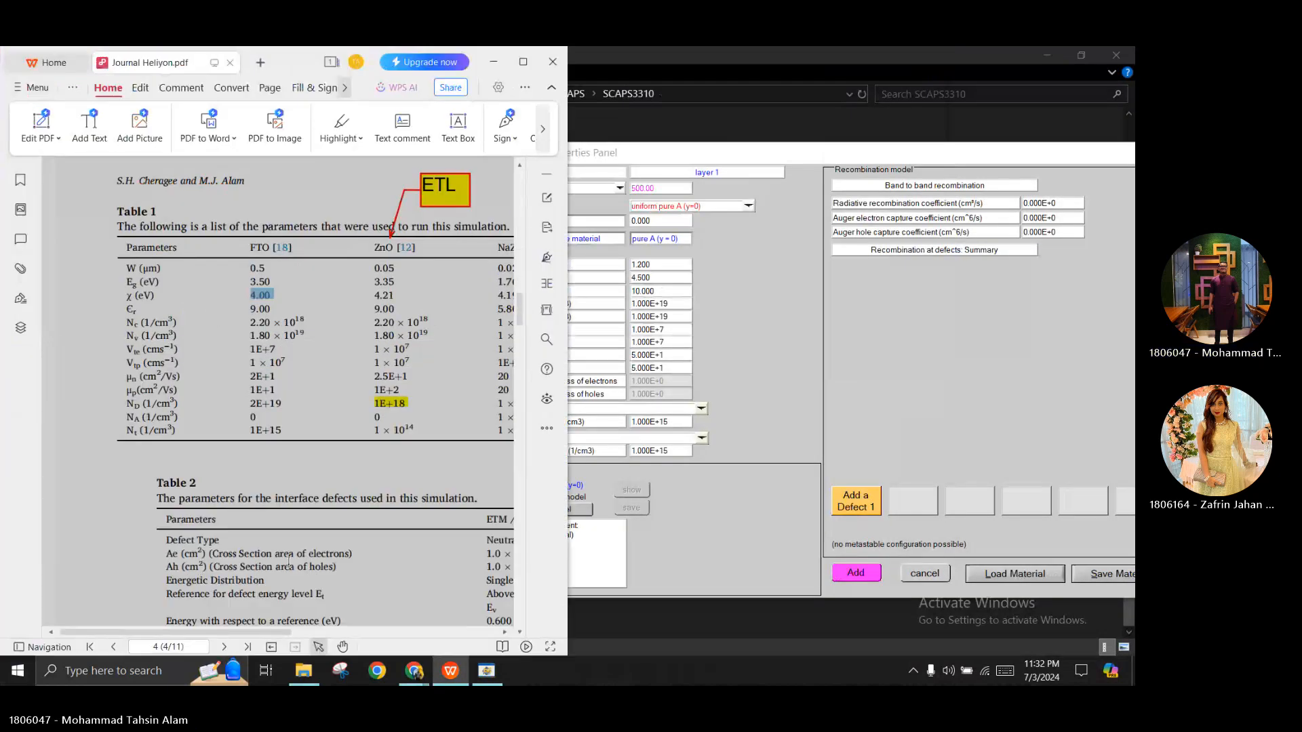
{"action": "left_click_drag", "start_coordinate": [723, 157], "coordinate": [1134, 133]}
{"action": "left_click", "coordinate": [722, 246]}
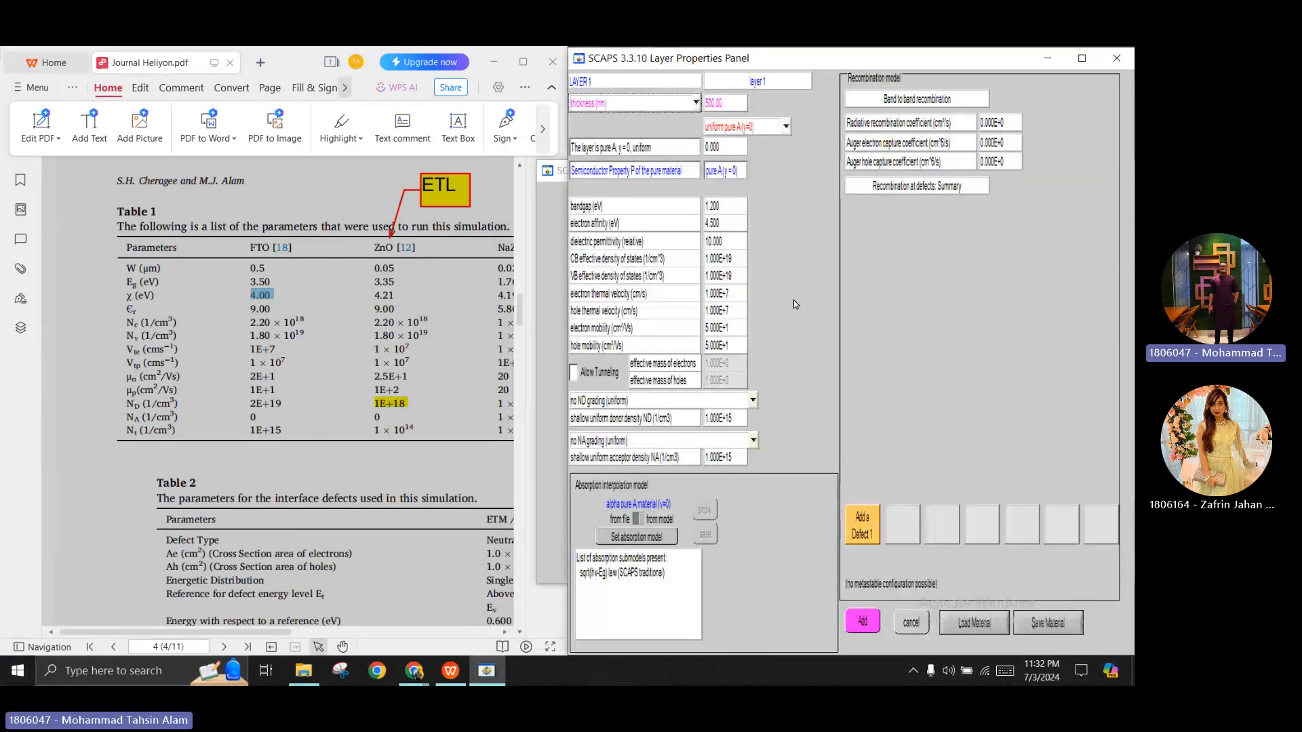
{"action": "left_click", "coordinate": [825, 663]}
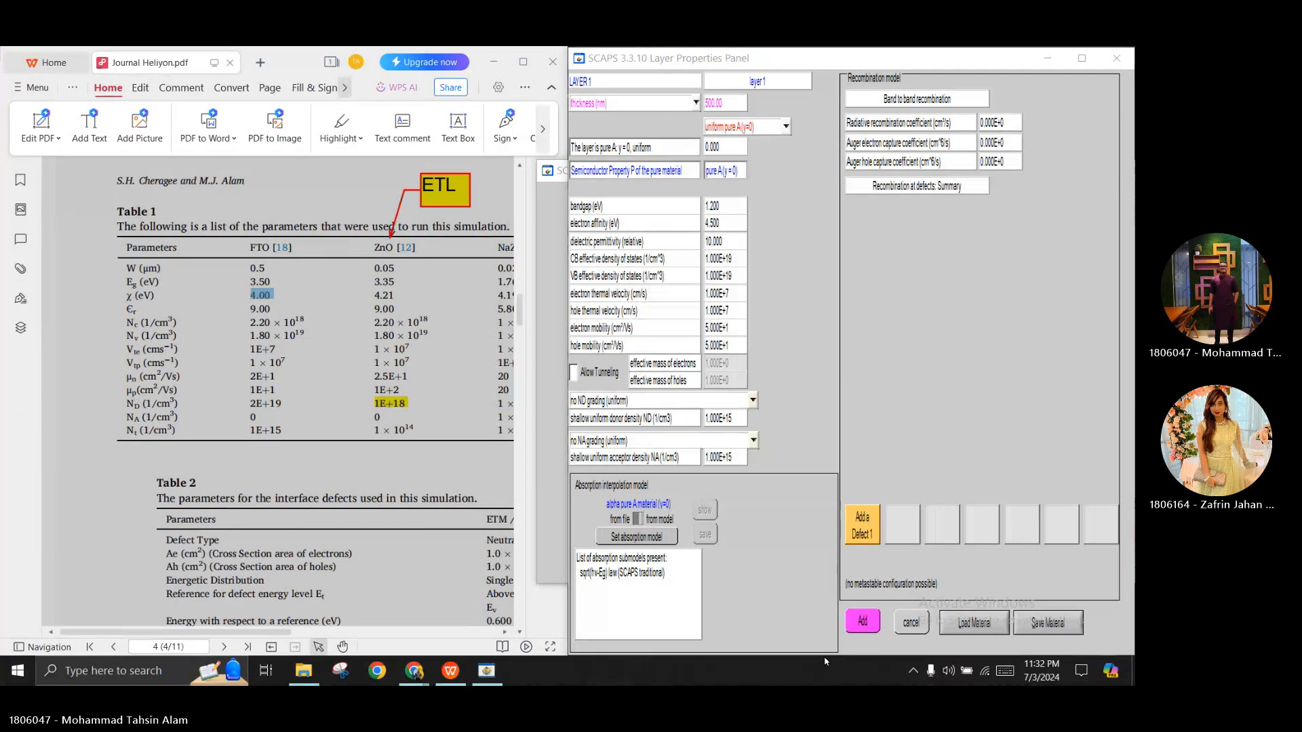
{"action": "left_click", "coordinate": [821, 431]}
{"action": "left_click_drag", "start_coordinate": [833, 47], "coordinate": [1098, 131]}
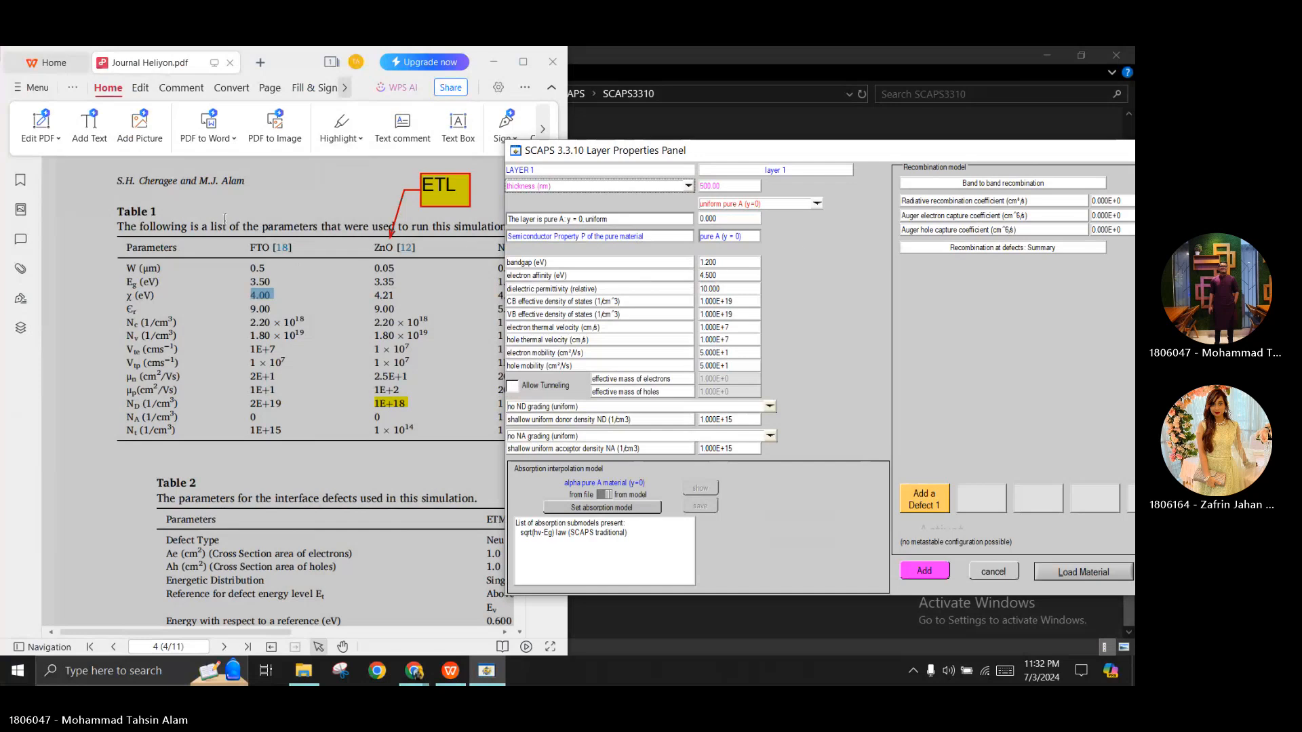
Compare Table 1's FTO parameters with the matching layer 1 property fields, including the electron and hole thermal velocities
{"action": "left_click", "coordinate": [308, 307]}
{"action": "left_click", "coordinate": [786, 331]}
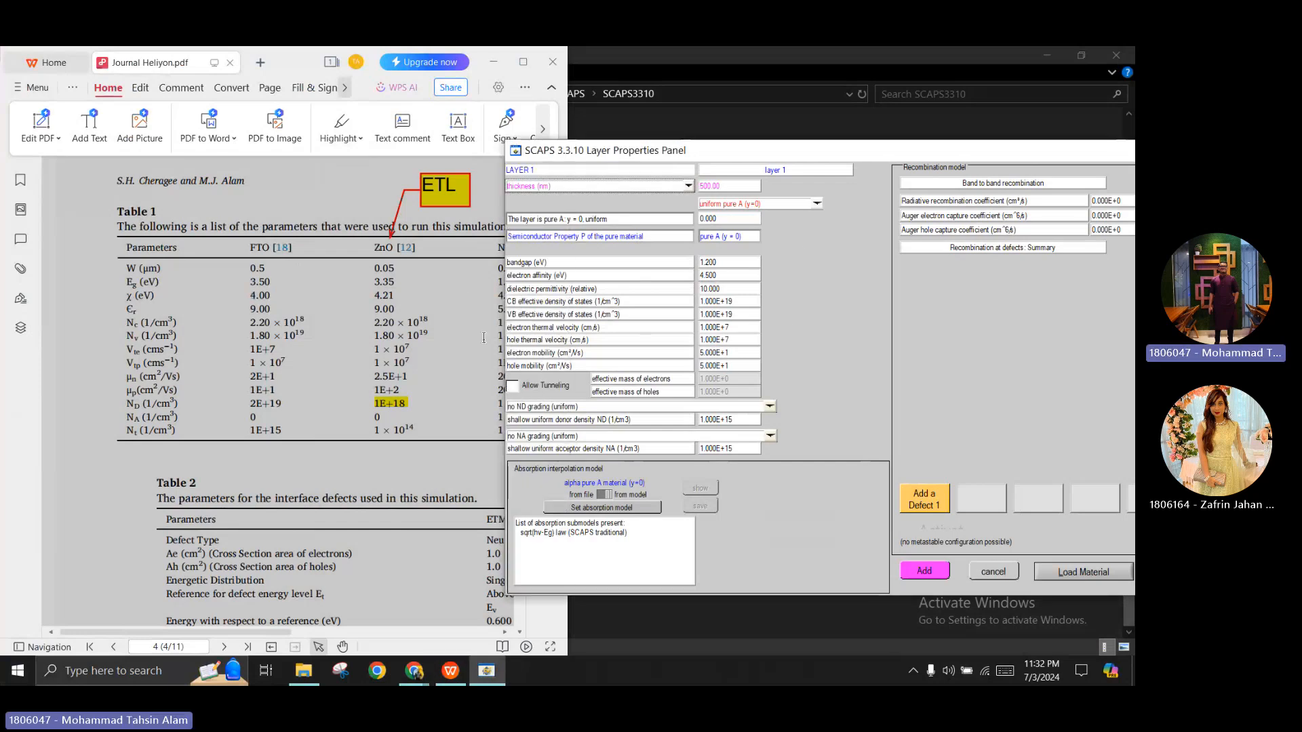
{"action": "scroll", "coordinate": [438, 307], "scroll_direction": "down", "scroll_amount": 1}
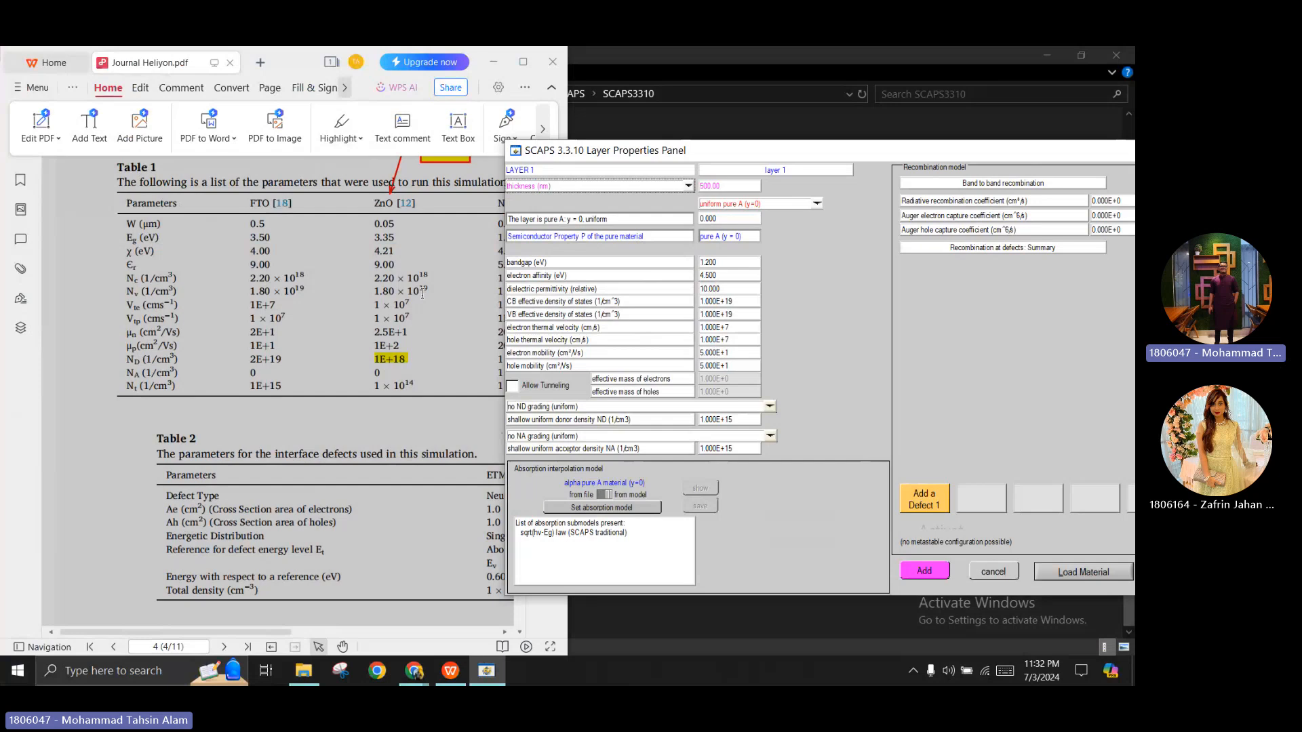
{"action": "scroll", "coordinate": [416, 302], "scroll_direction": "up", "scroll_amount": 1}
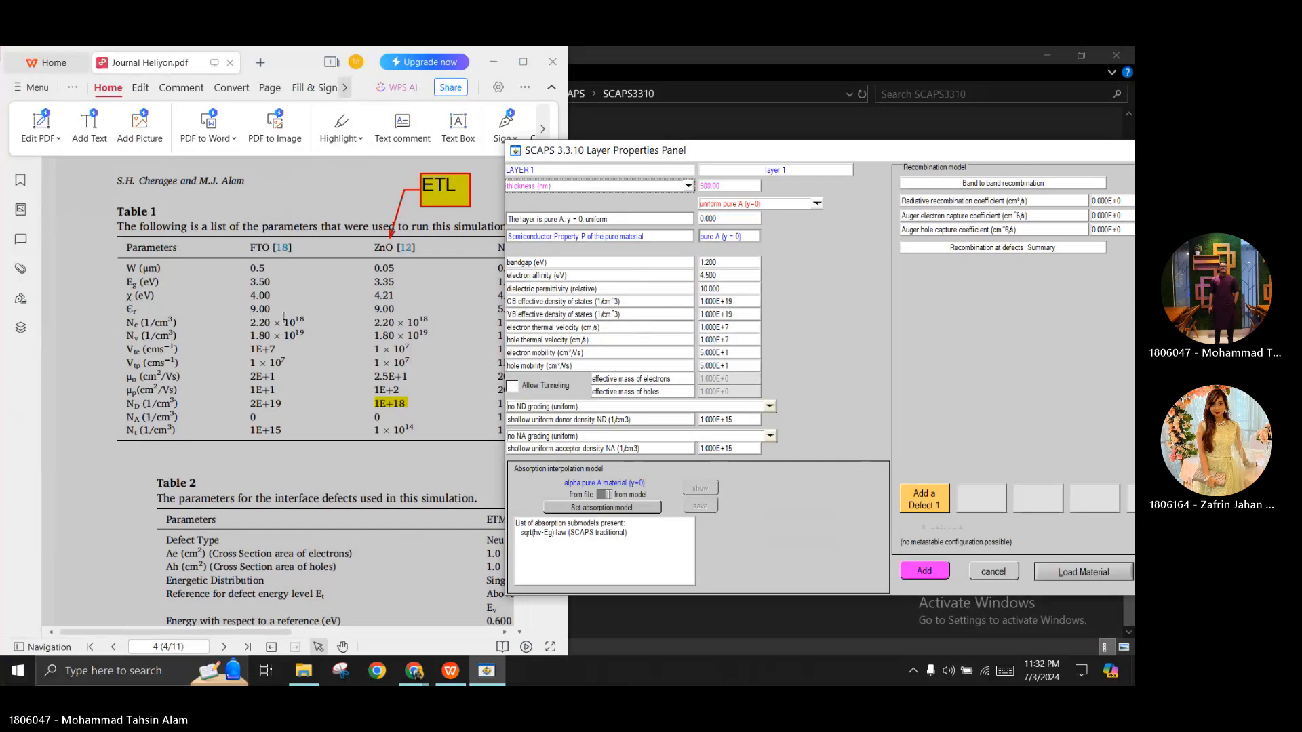
{"action": "scroll", "coordinate": [200, 272], "scroll_direction": "down", "scroll_amount": 1}
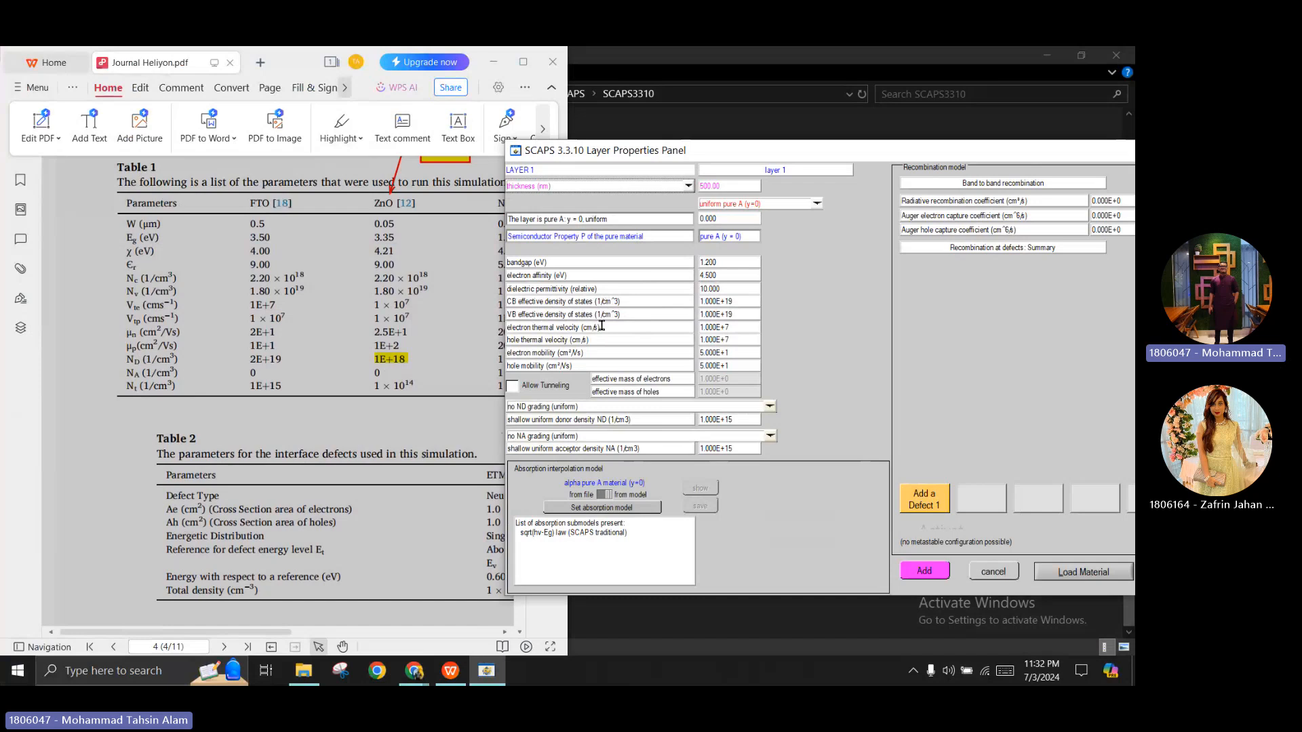
{"action": "left_click_drag", "start_coordinate": [729, 327], "coordinate": [674, 338]}
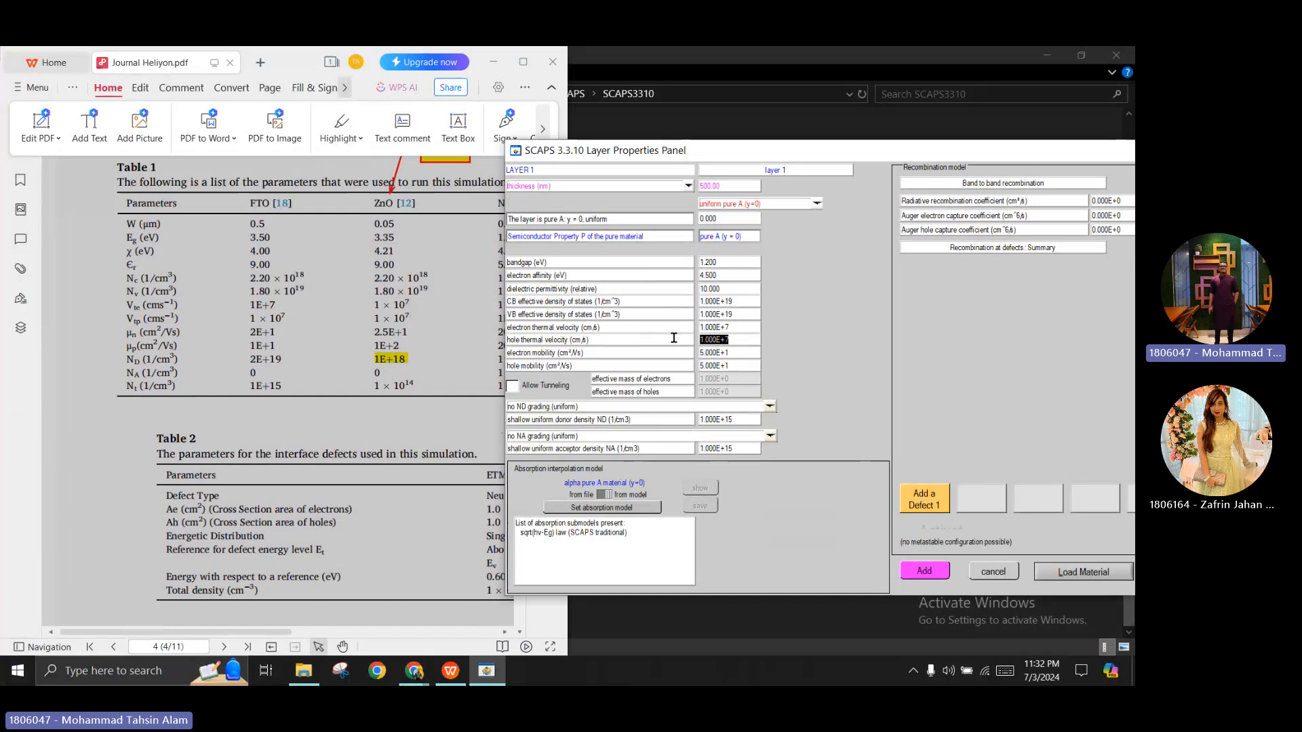
{"action": "left_click", "coordinate": [750, 339]}
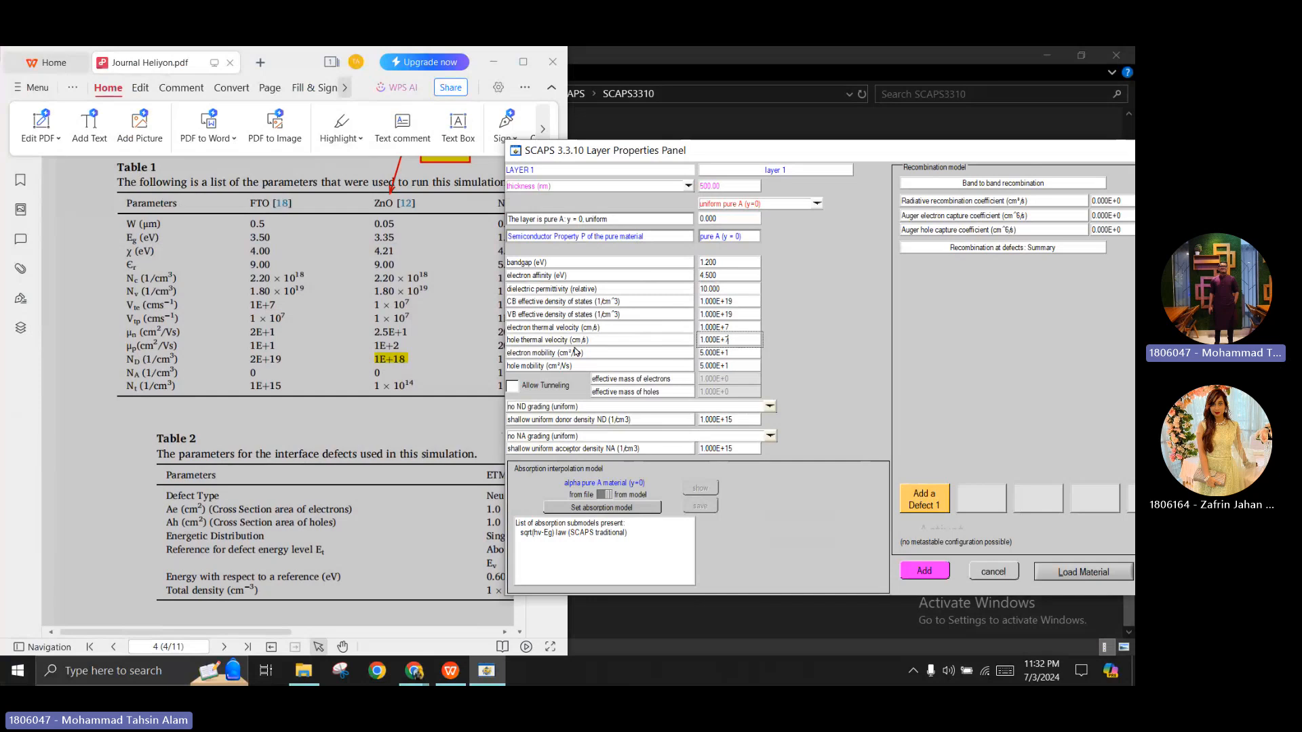
{"action": "left_click_drag", "start_coordinate": [887, 152], "coordinate": [776, 146]}
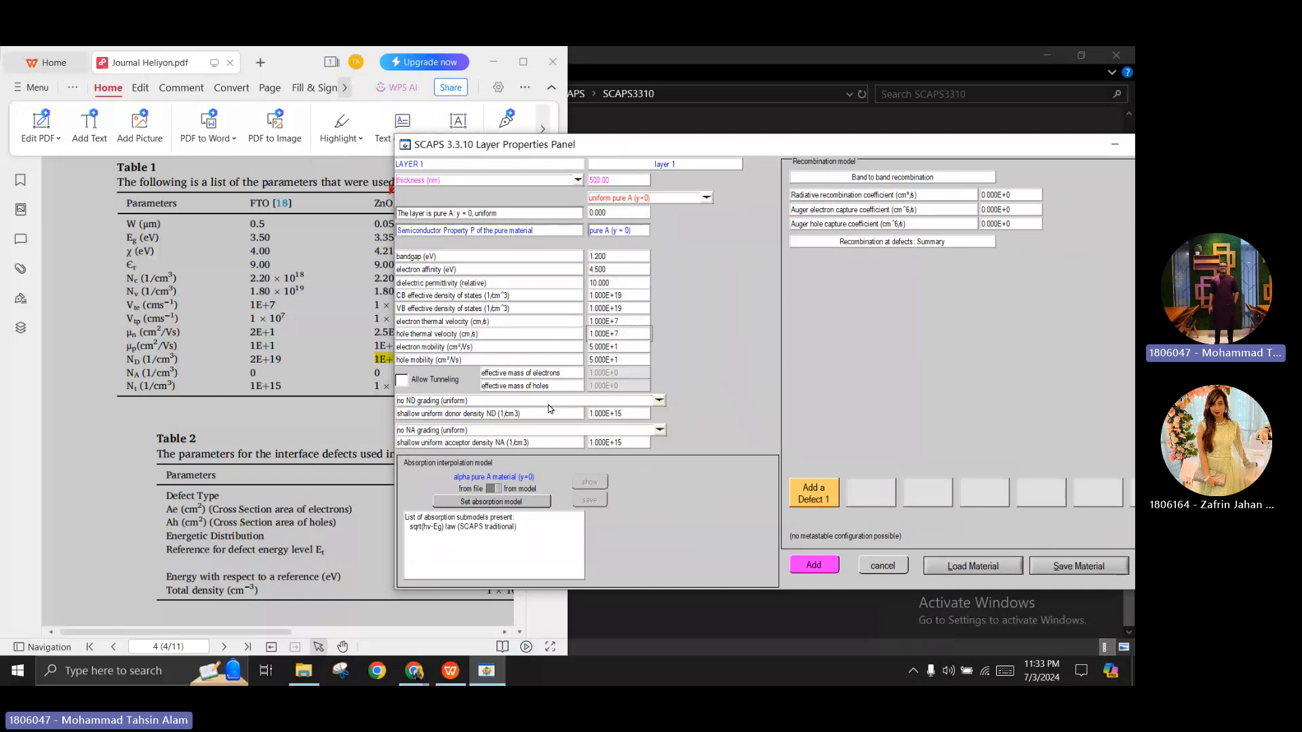
Load CH3NH3SnI3.material into layer 1 as pure A material, including thickness, shallow doping and SRH recombination
{"action": "left_click_drag", "start_coordinate": [805, 143], "coordinate": [645, 138]}
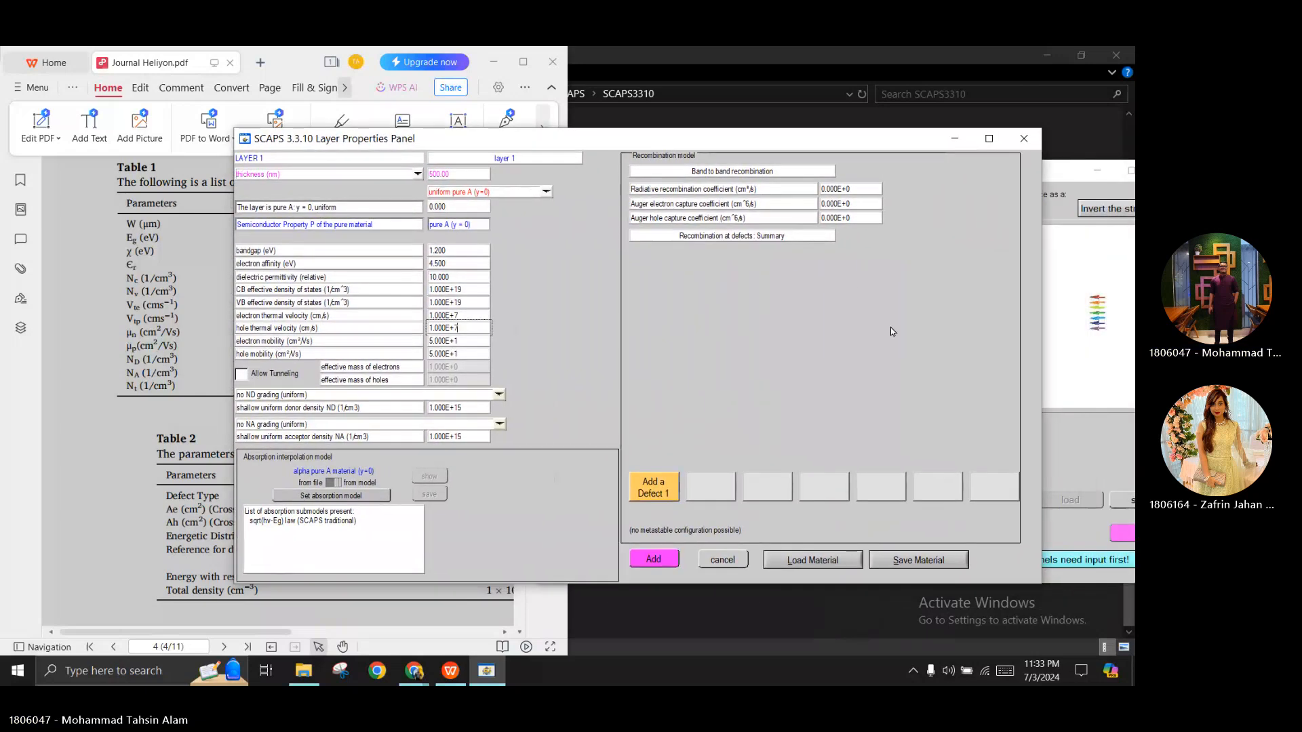
{"action": "left_click", "coordinate": [817, 560]}
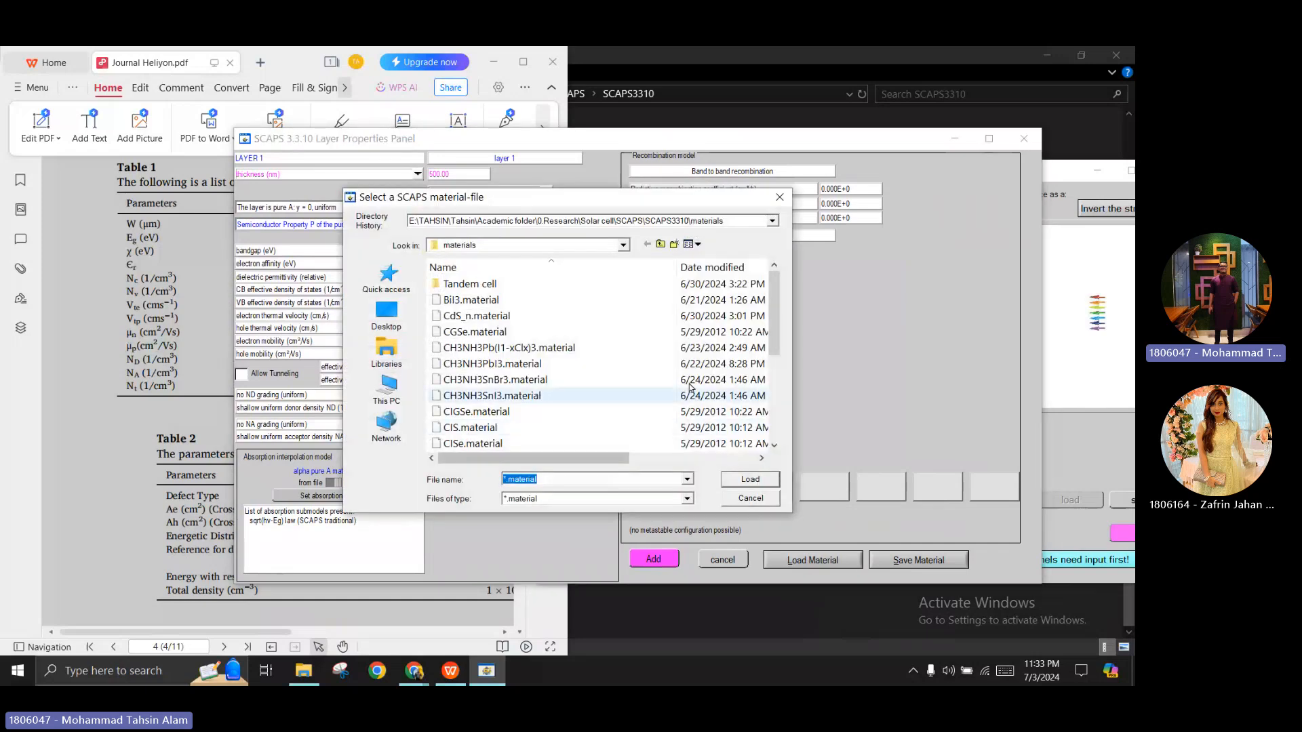
{"action": "double_click", "coordinate": [512, 397]}
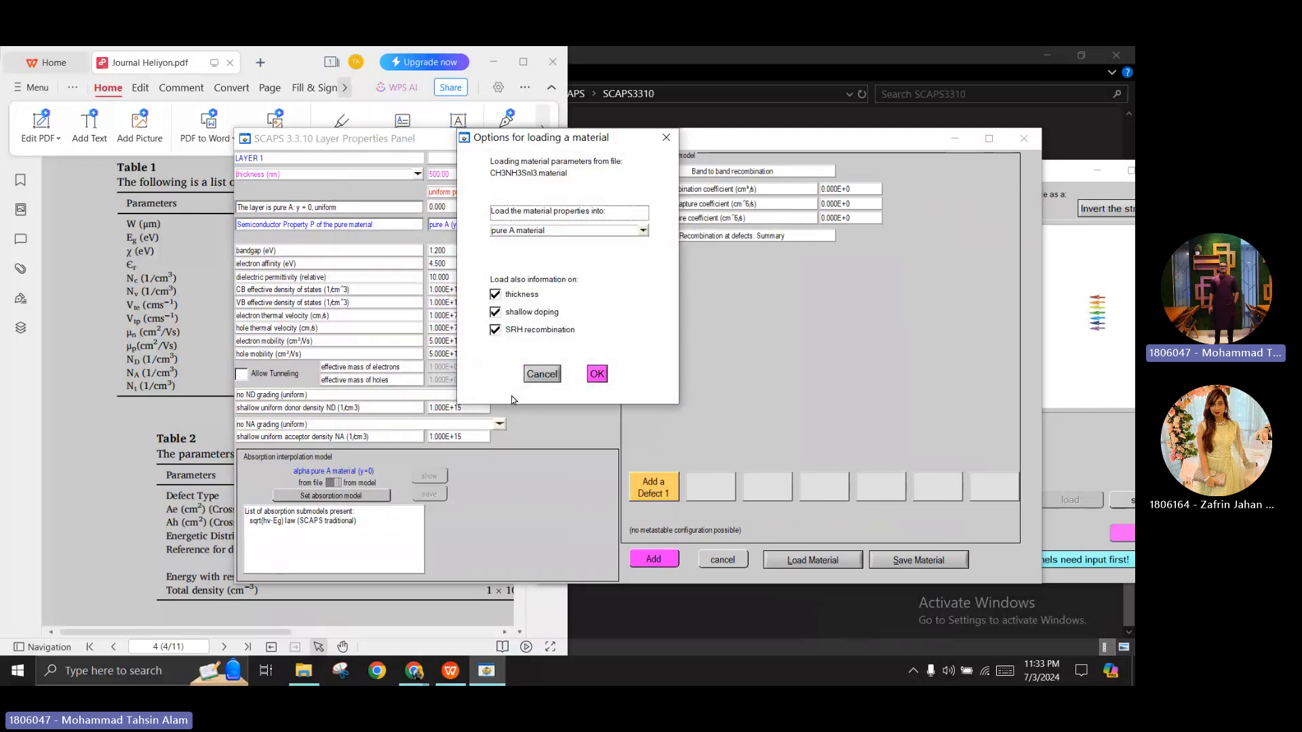
{"action": "left_click", "coordinate": [600, 377]}
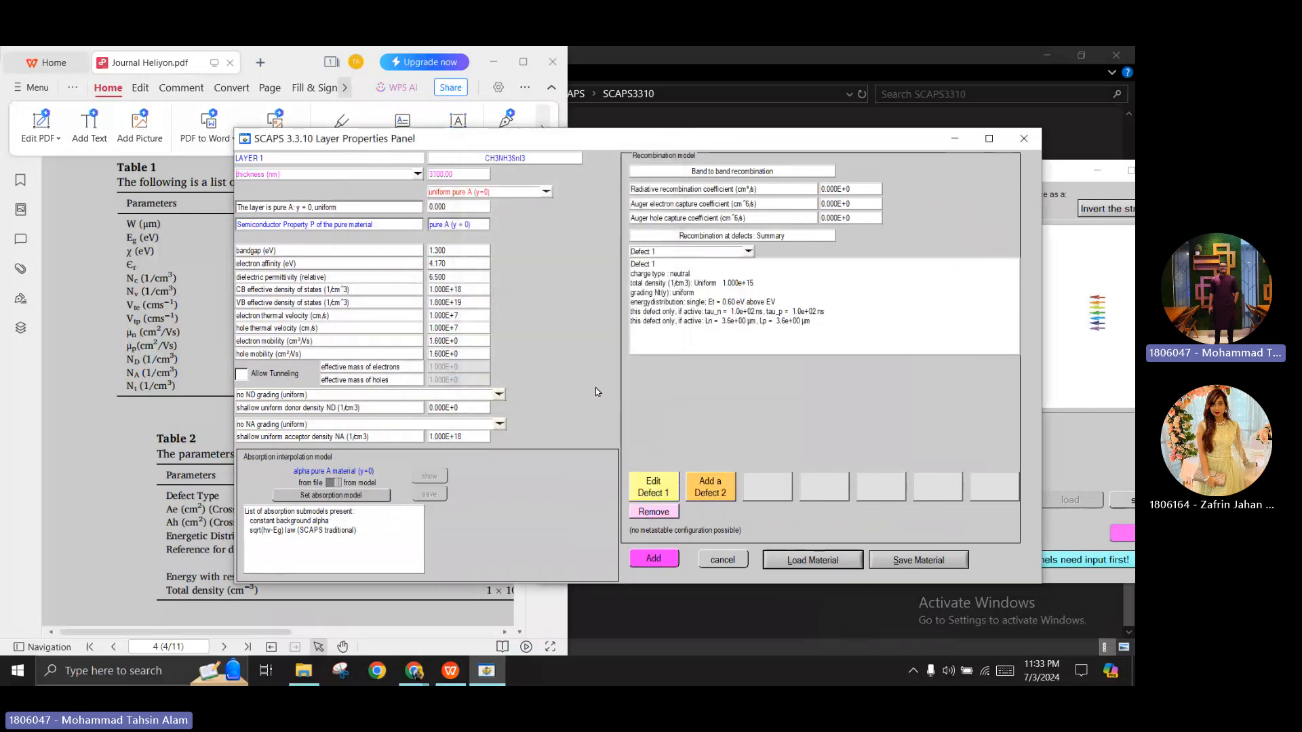
Remove the existing Defect 1 from the loaded CH3NH3SnI3 layer
{"action": "left_click_drag", "start_coordinate": [596, 144], "coordinate": [653, 128]}
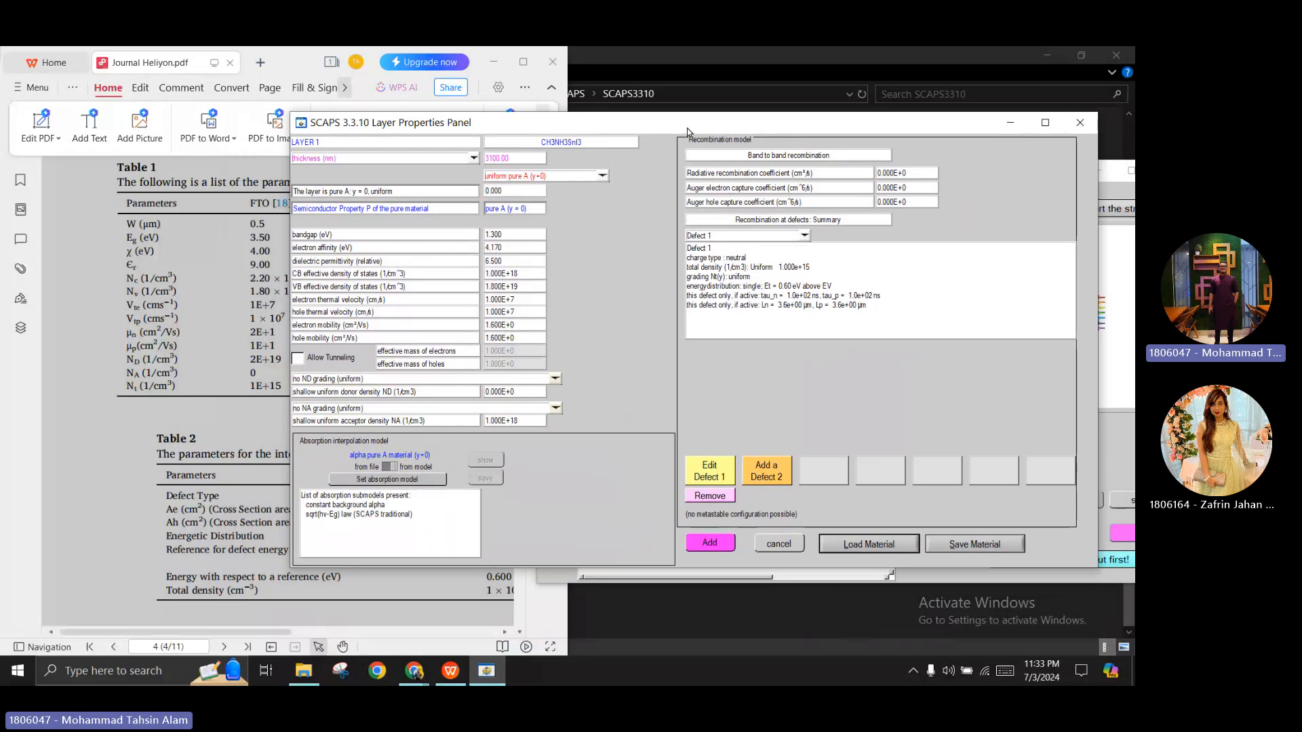
{"action": "left_click_drag", "start_coordinate": [687, 131], "coordinate": [616, 122]}
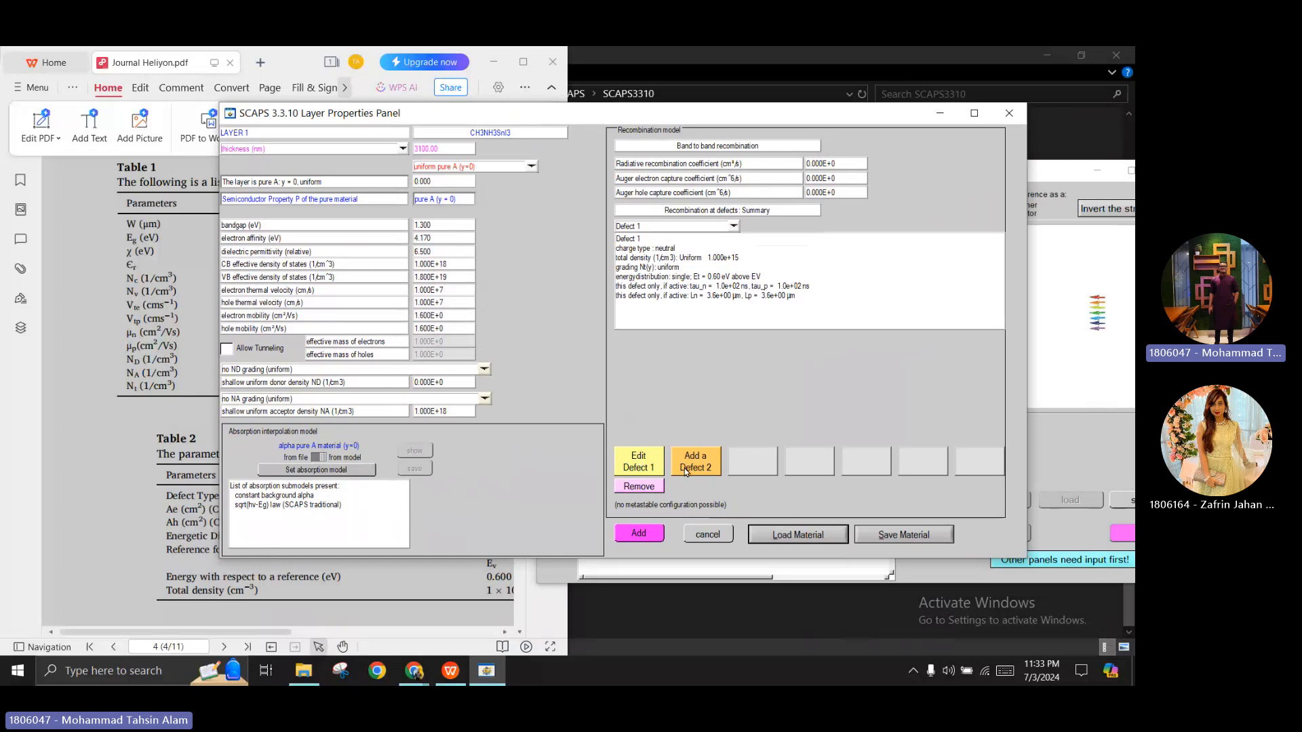
{"action": "left_click", "coordinate": [651, 489]}
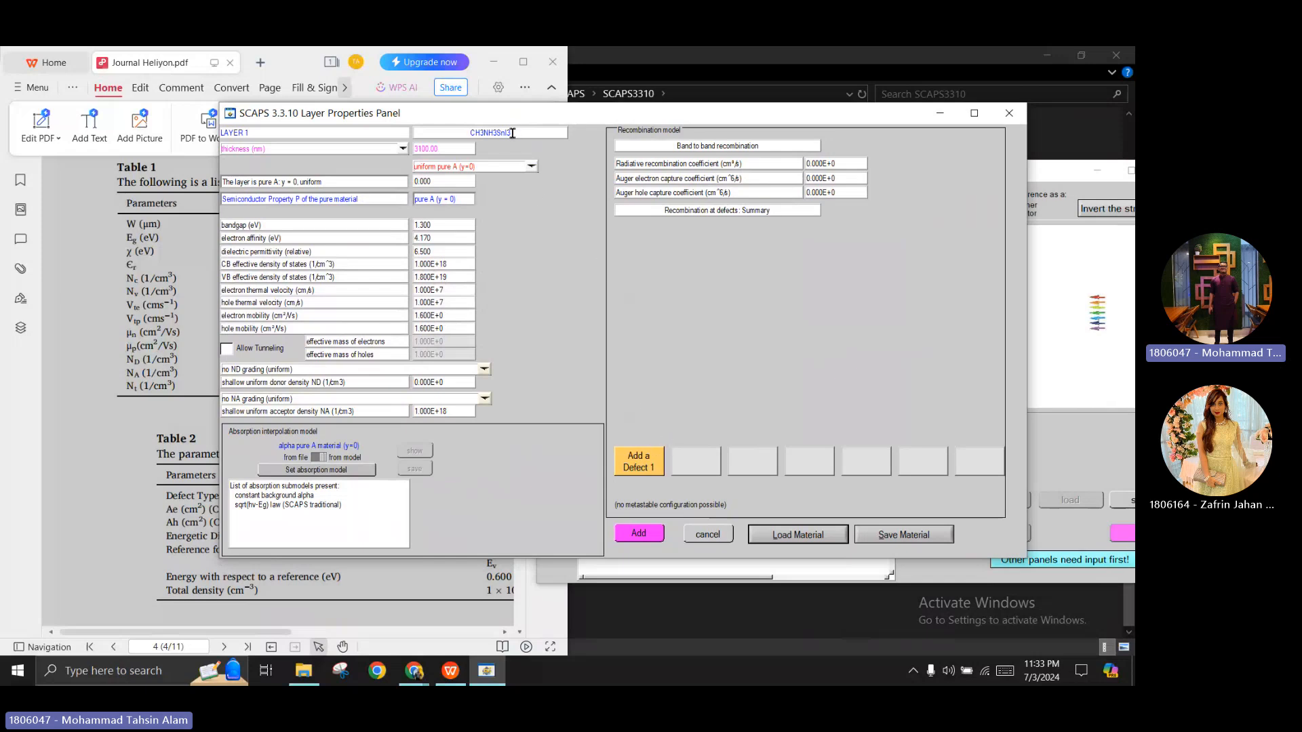
{"action": "left_click_drag", "start_coordinate": [514, 133], "coordinate": [464, 135]}
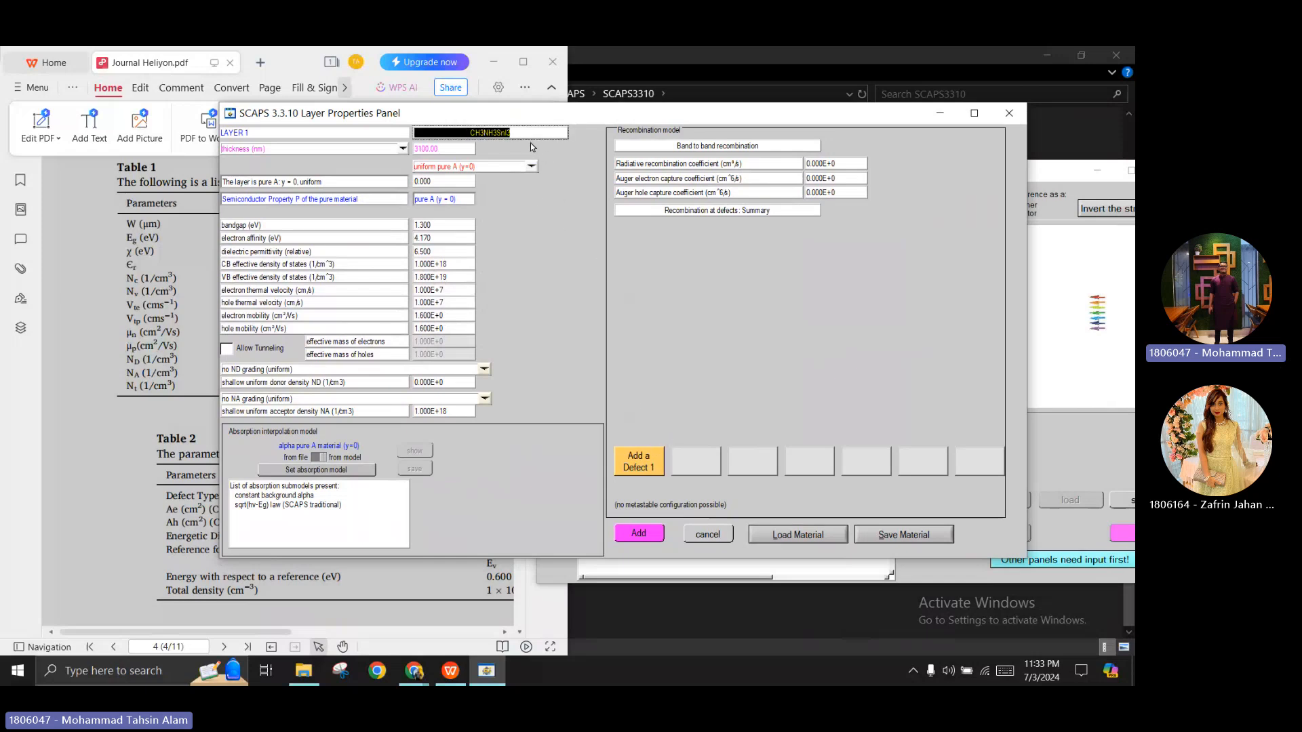
{"action": "left_click", "coordinate": [616, 336]}
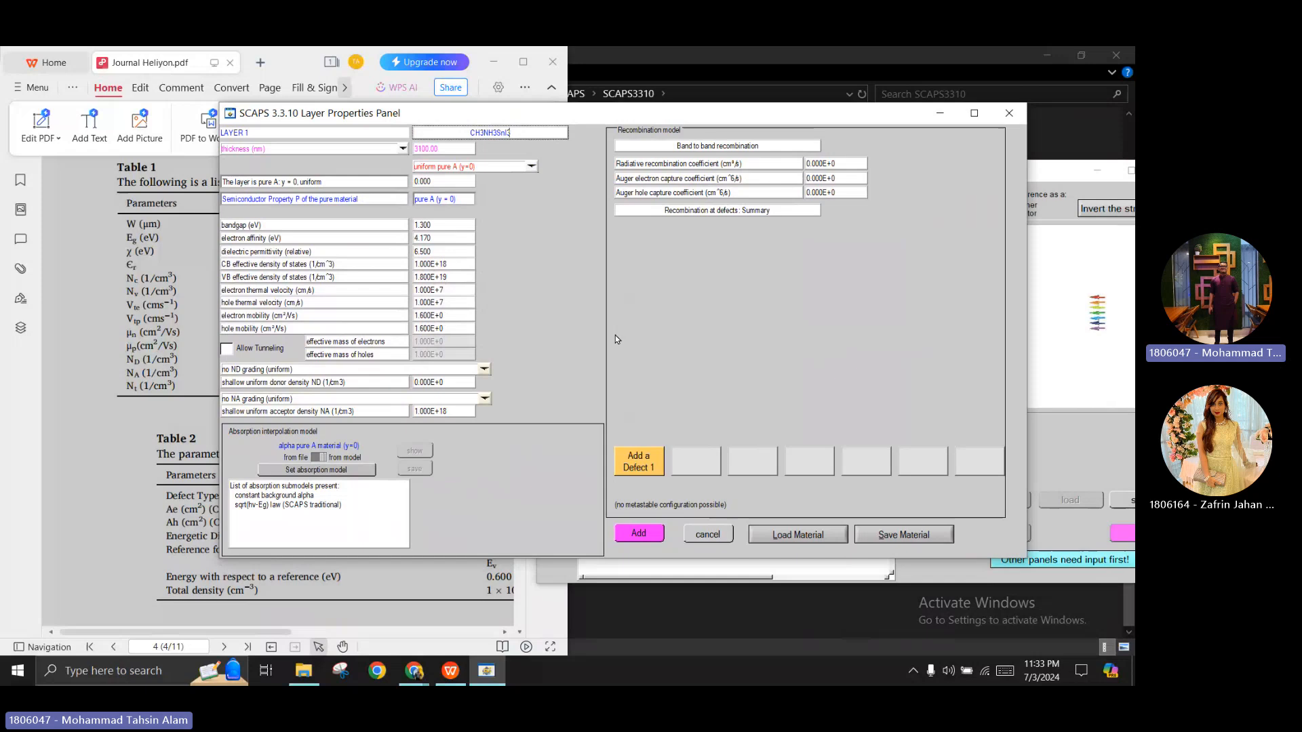
Add a neutral, single-level defect to the CH3NH3SnI3 layer with a uniform Nt total of 1E+14 1/cm³
{"action": "left_click", "coordinate": [638, 463]}
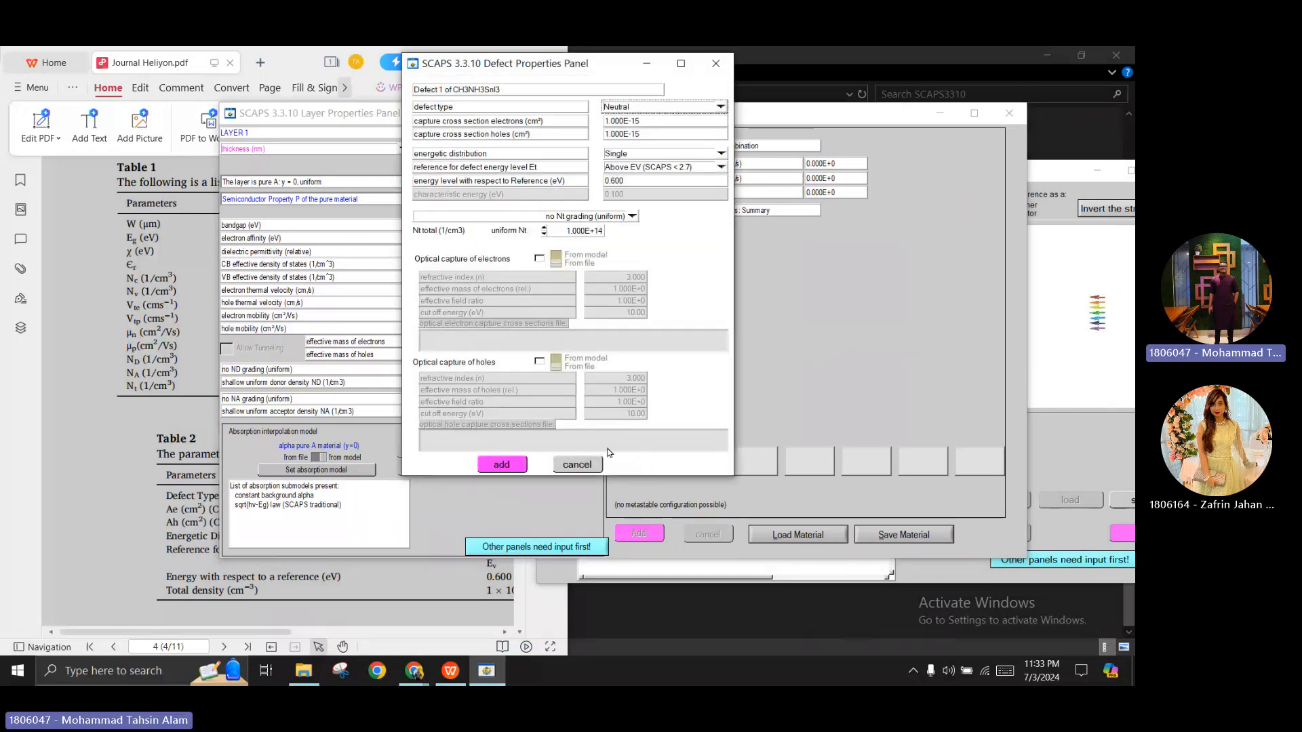
{"action": "left_click_drag", "start_coordinate": [595, 67], "coordinate": [763, 165]}
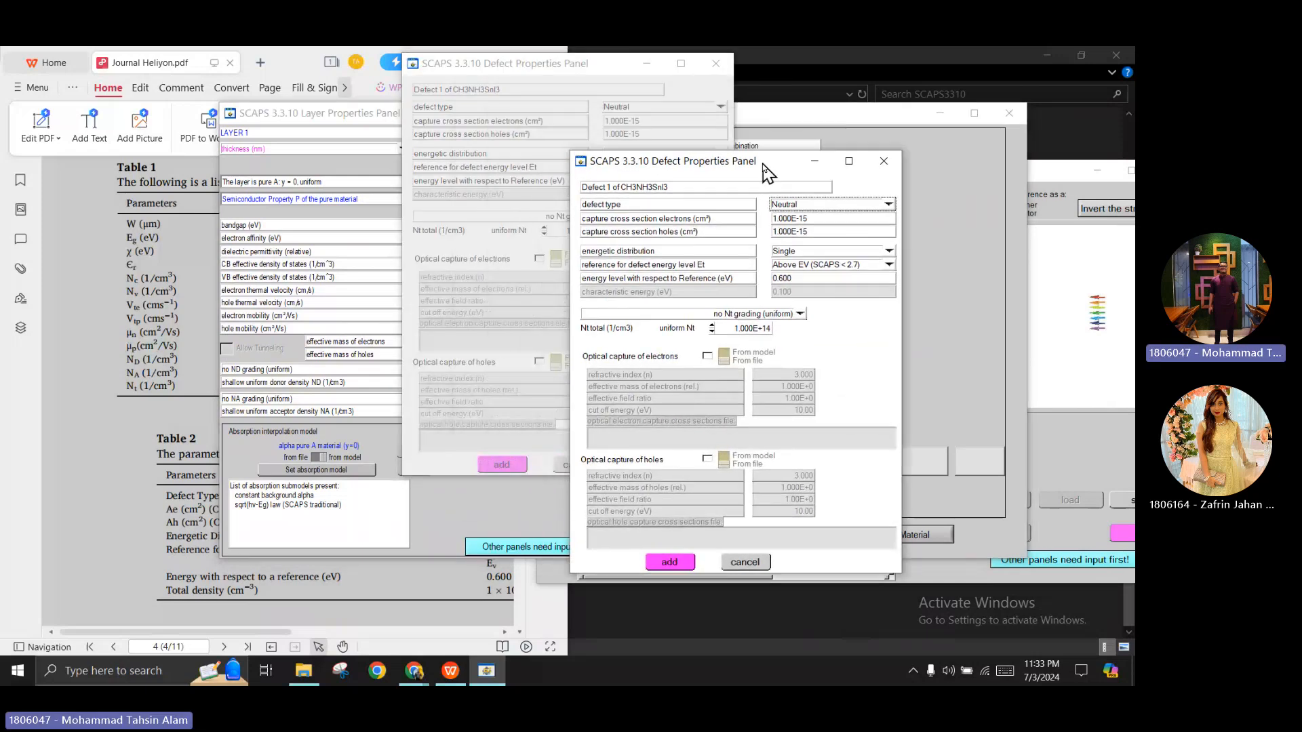
{"action": "left_click", "coordinate": [766, 328]}
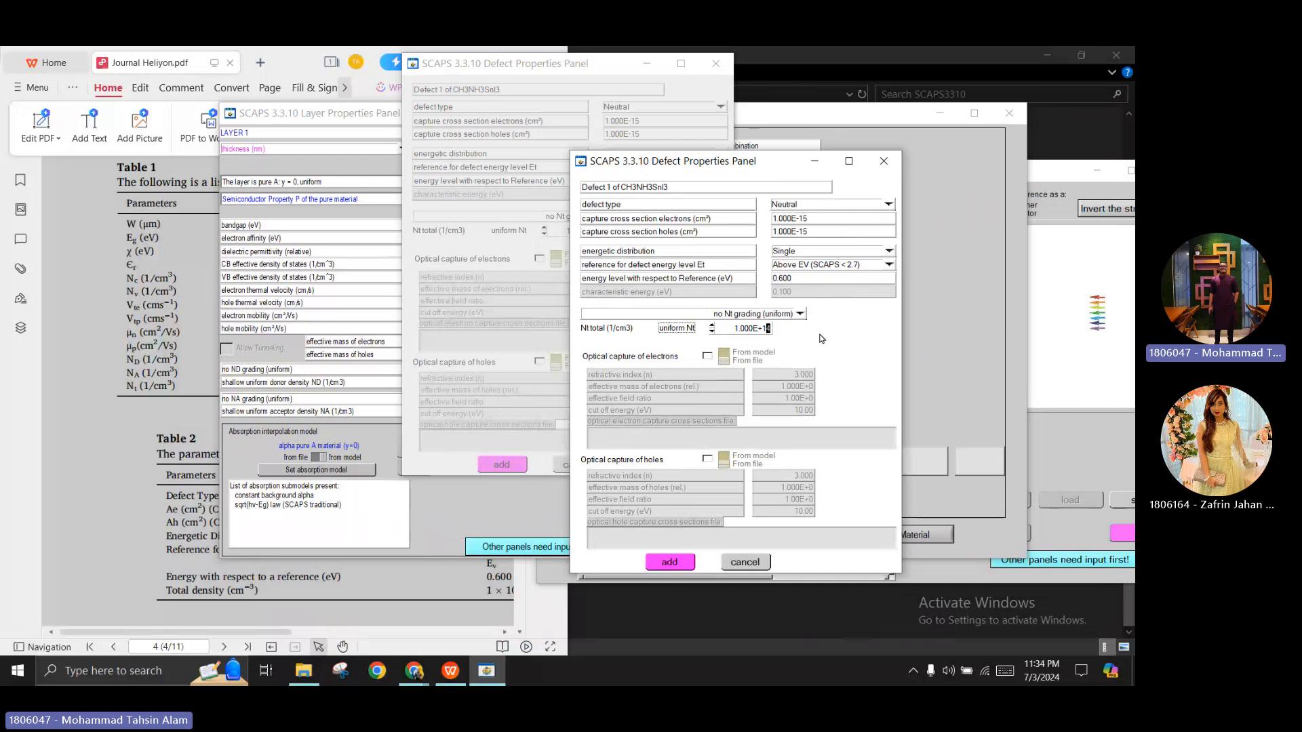
{"action": "left_click", "coordinate": [769, 328]}
{"action": "left_click_drag", "start_coordinate": [782, 169], "coordinate": [724, 156]}
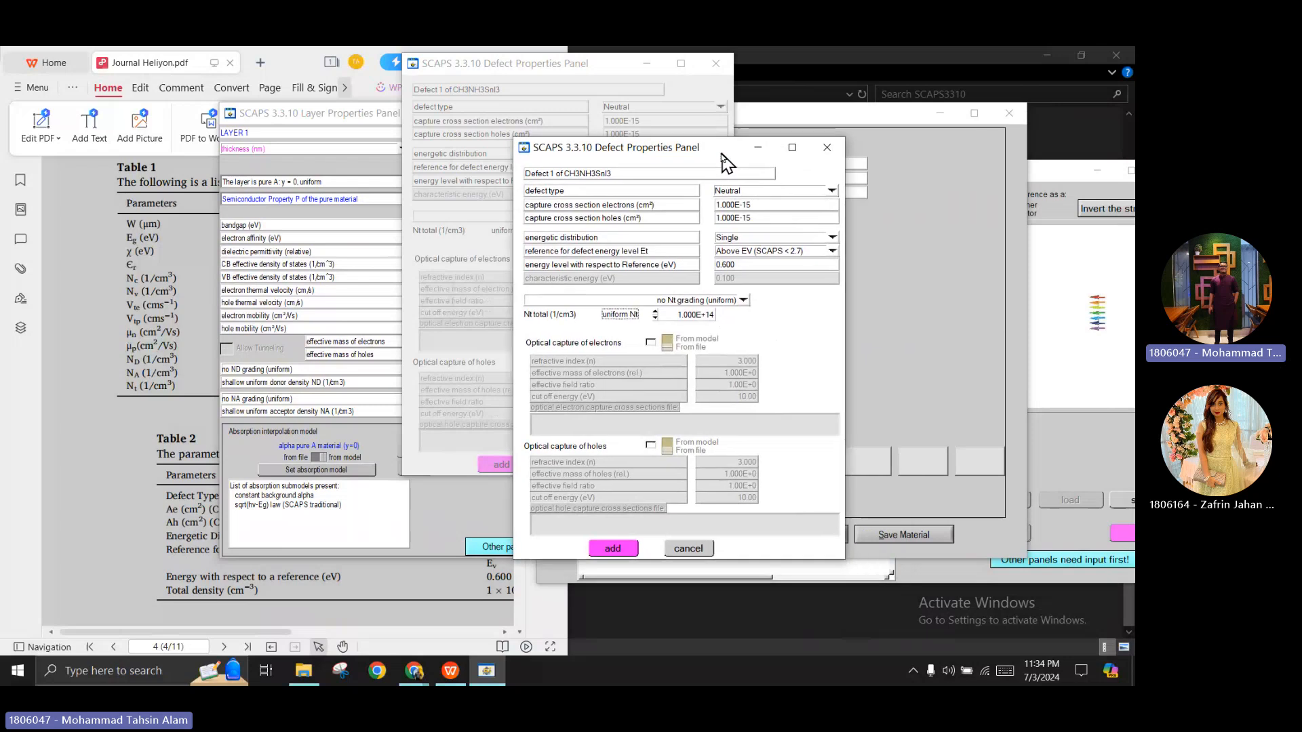
{"action": "left_click", "coordinate": [603, 549]}
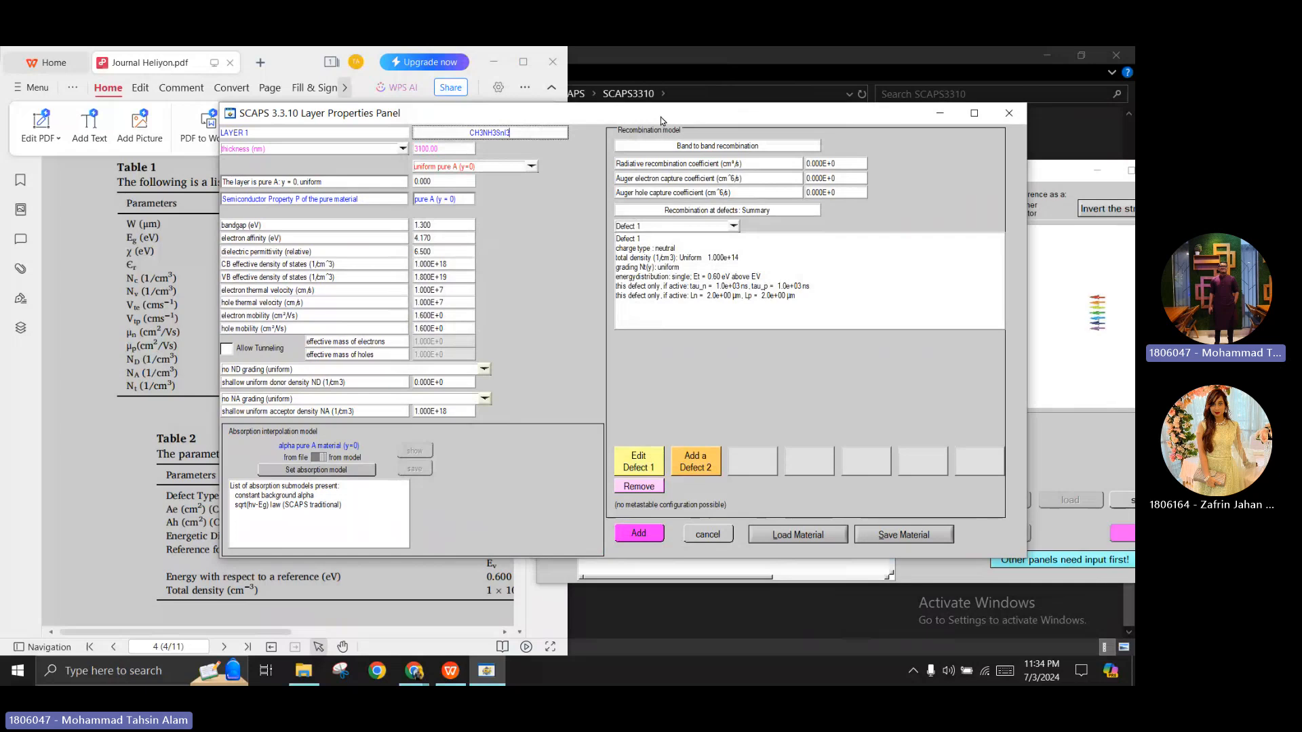
{"action": "left_click_drag", "start_coordinate": [661, 116], "coordinate": [819, 130]}
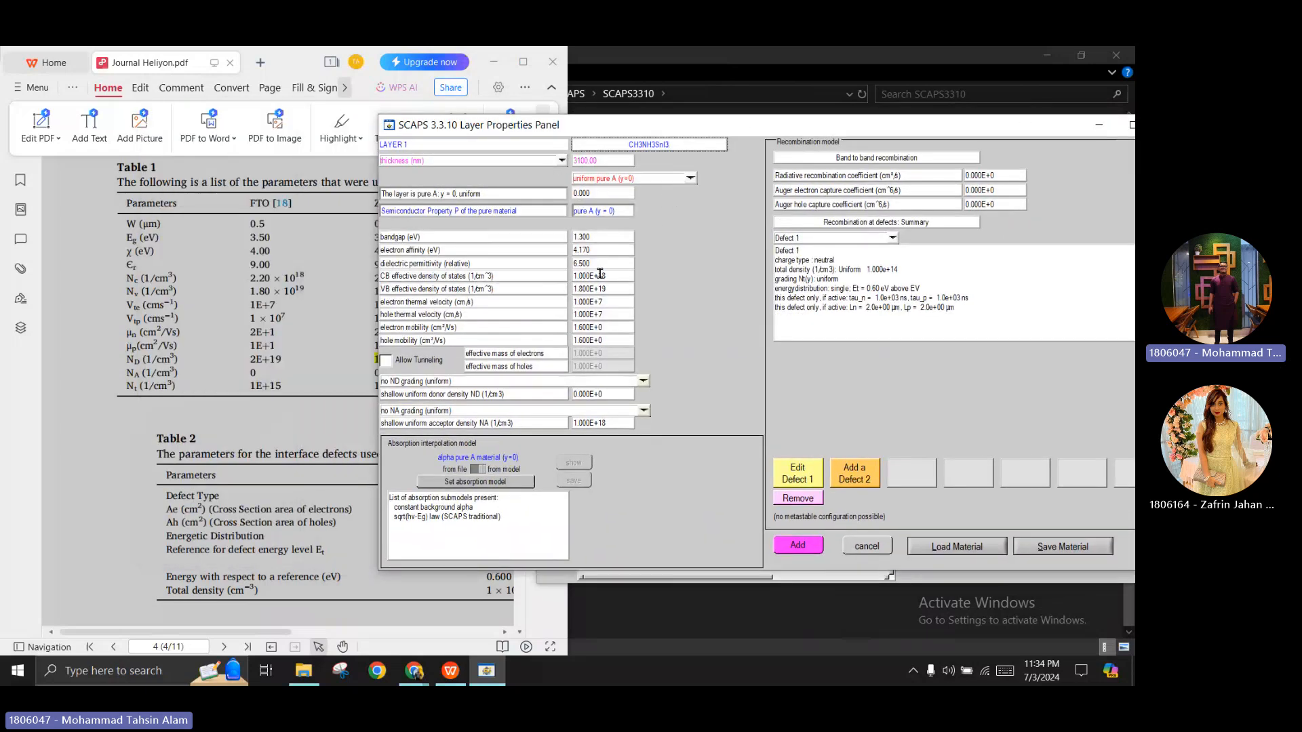
{"action": "left_click_drag", "start_coordinate": [796, 127], "coordinate": [658, 128]}
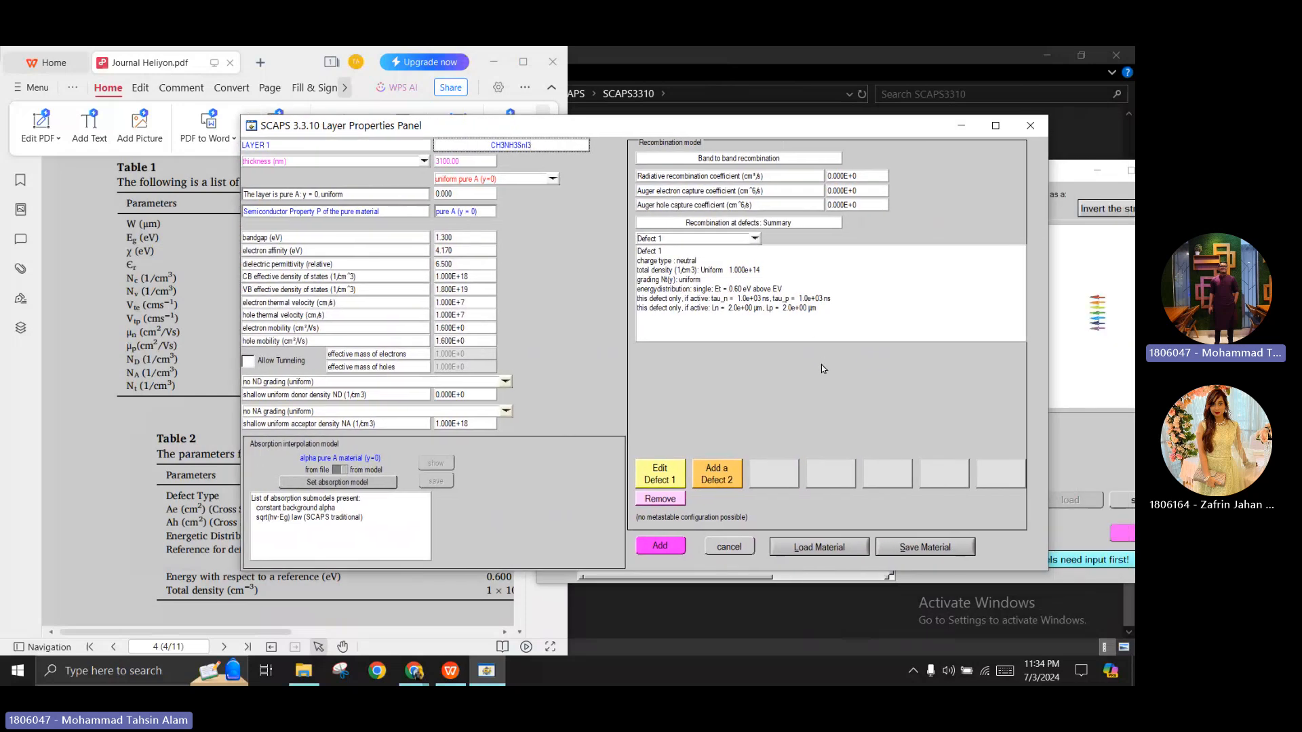
Switch to the Teams meeting in Chrome to check it, and minimize it to return to SCAPS
{"action": "left_click", "coordinate": [414, 671]}
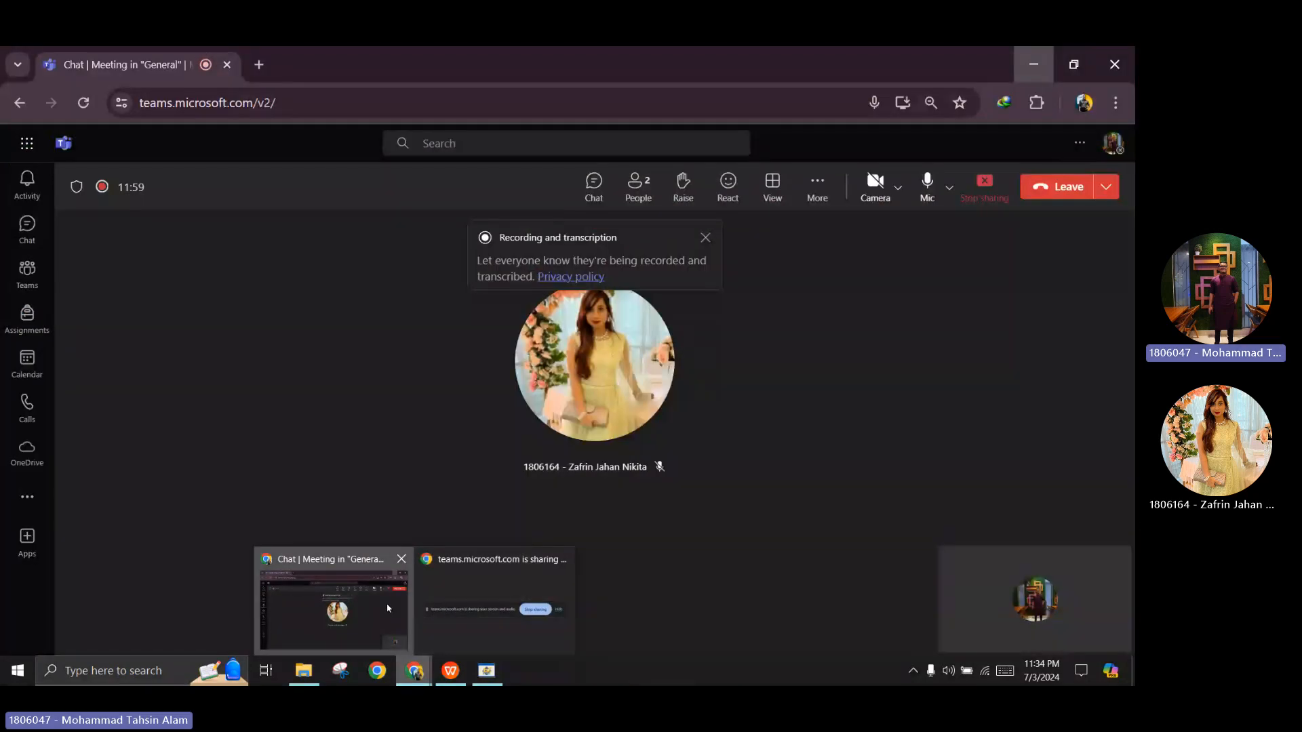
{"action": "left_click", "coordinate": [333, 606]}
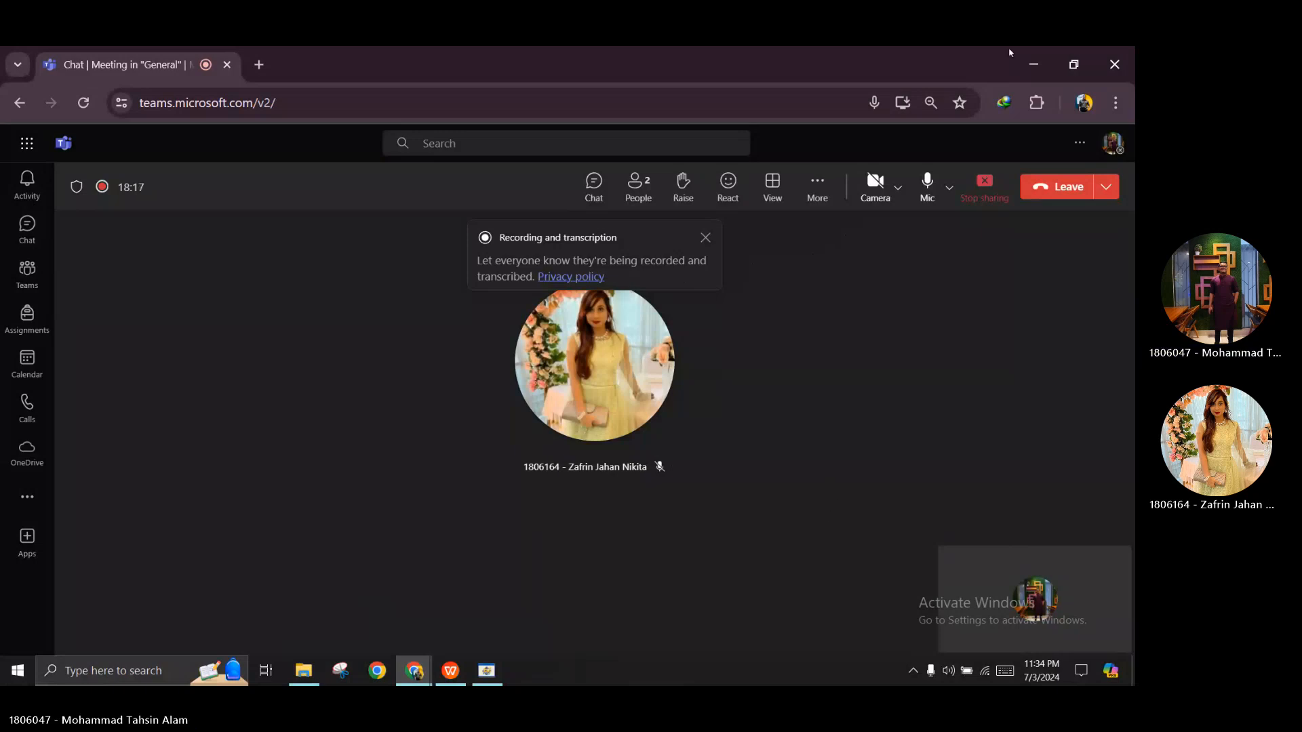
{"action": "left_click", "coordinate": [1034, 65]}
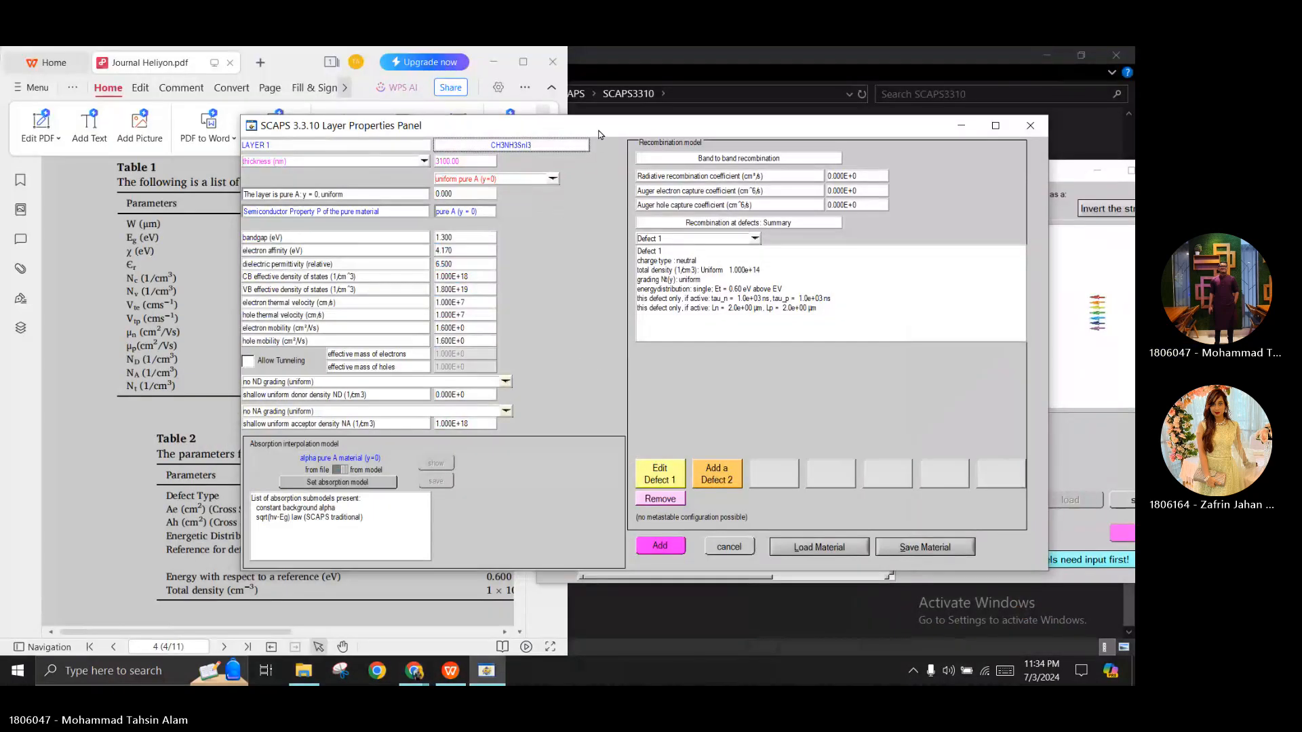
Compare the CH3NH3SnI3 layer's name and properties with the material columns in Table 1, including MASnI3
{"action": "left_click_drag", "start_coordinate": [601, 130], "coordinate": [716, 149]}
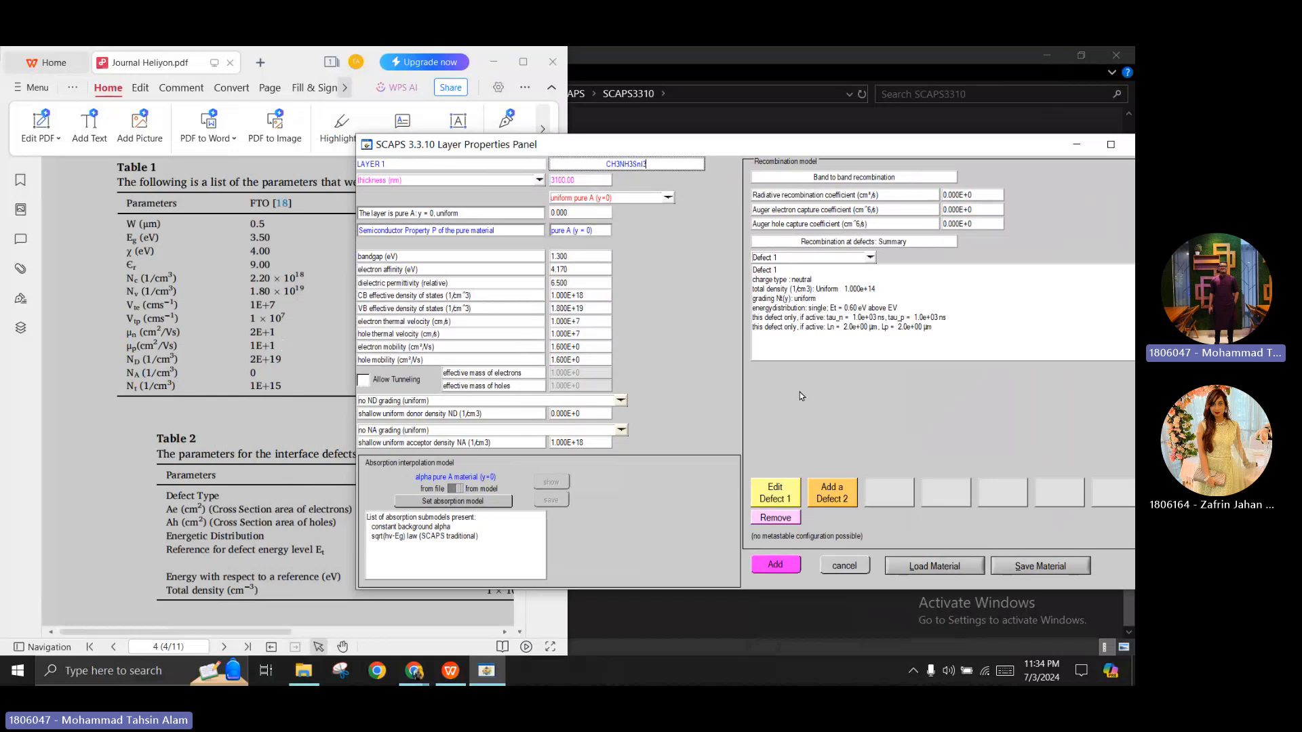
{"action": "left_click_drag", "start_coordinate": [915, 153], "coordinate": [764, 145]}
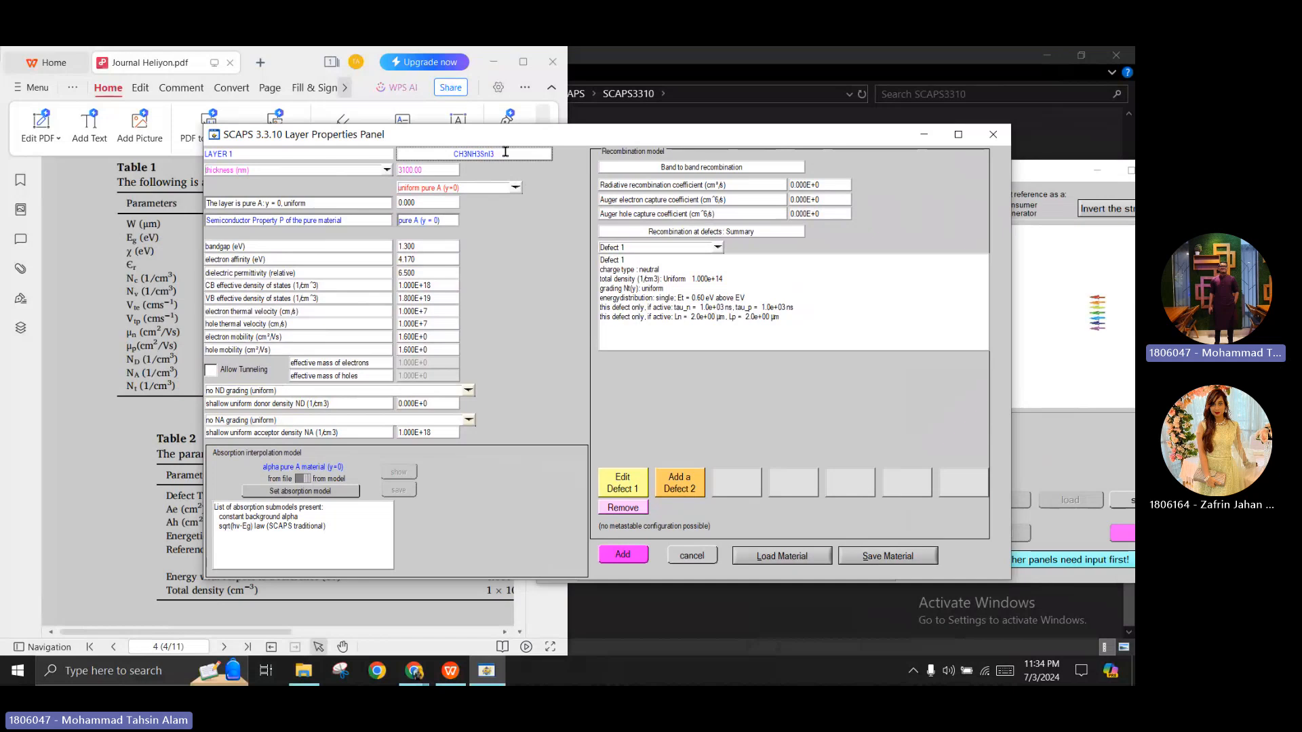
{"action": "left_click_drag", "start_coordinate": [505, 153], "coordinate": [486, 152]}
{"action": "left_click", "coordinate": [453, 259]}
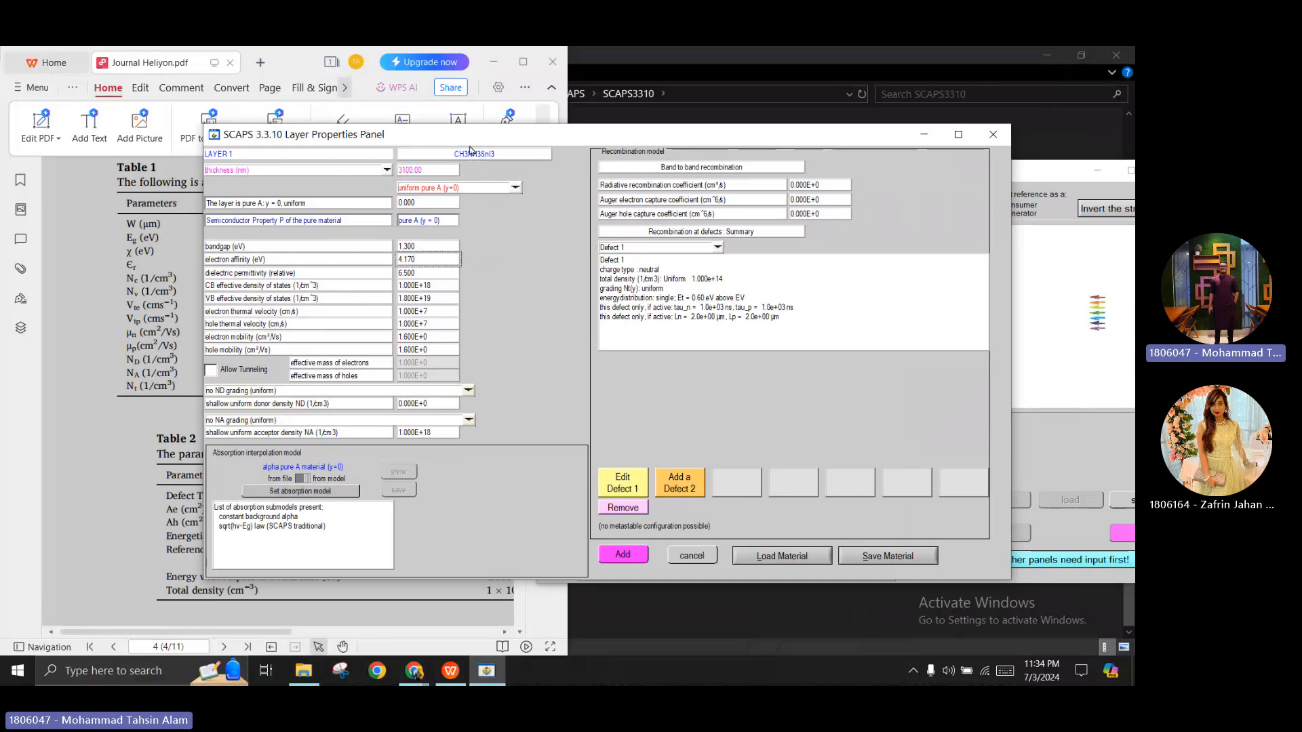
{"action": "left_click_drag", "start_coordinate": [493, 139], "coordinate": [834, 145]}
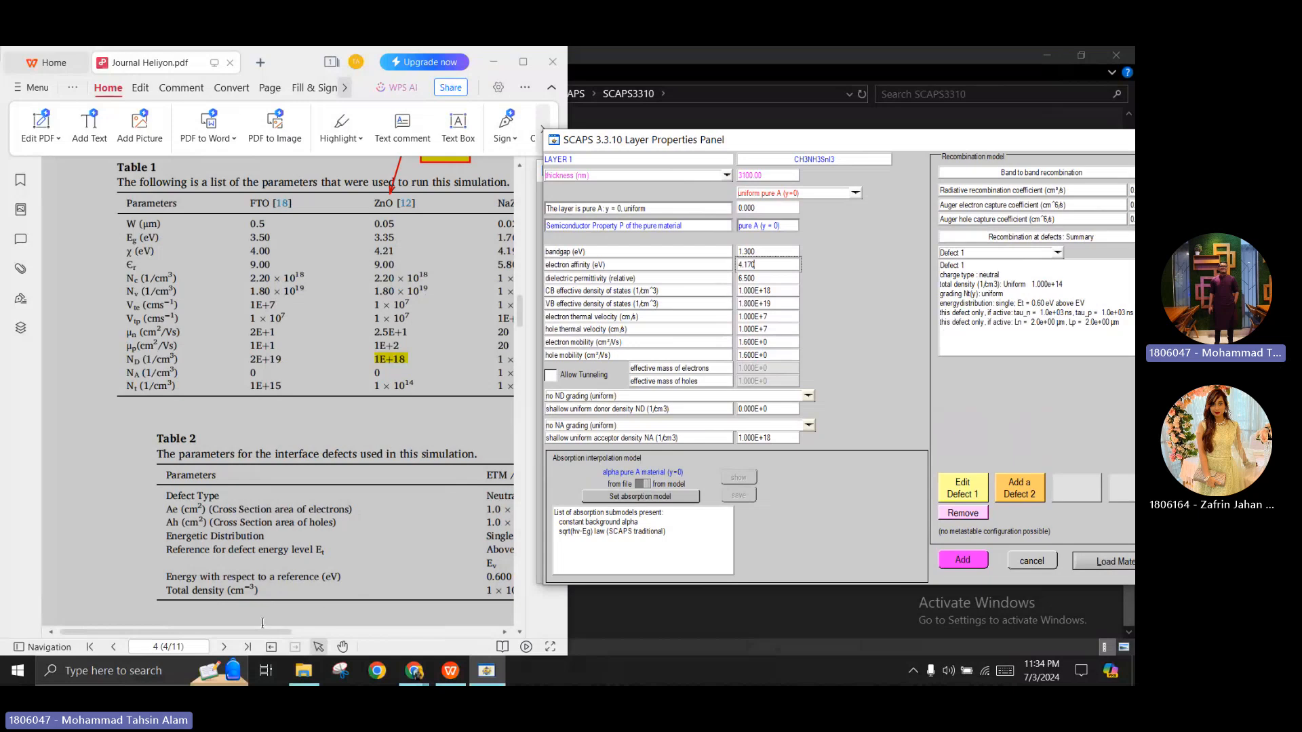
{"action": "left_click_drag", "start_coordinate": [262, 632], "coordinate": [408, 631]}
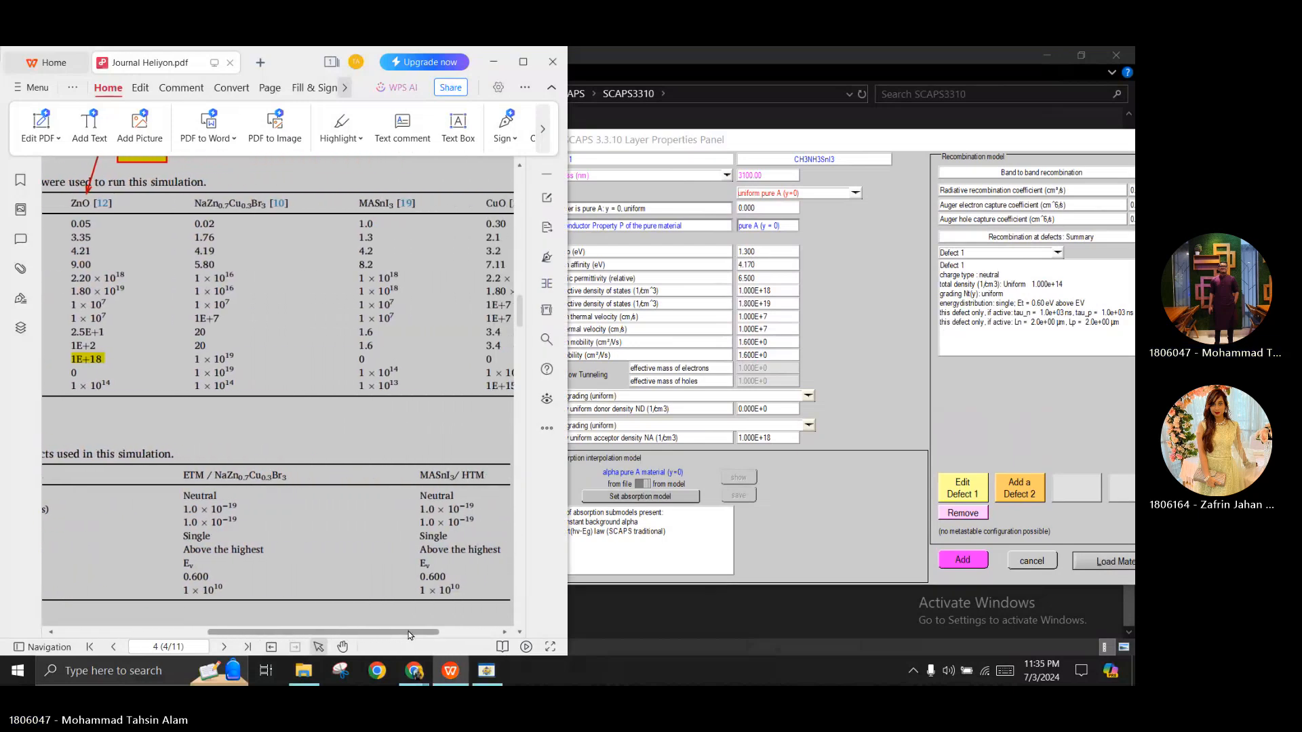
{"action": "left_click_drag", "start_coordinate": [409, 634], "coordinate": [262, 635]}
{"action": "left_click", "coordinate": [873, 144]}
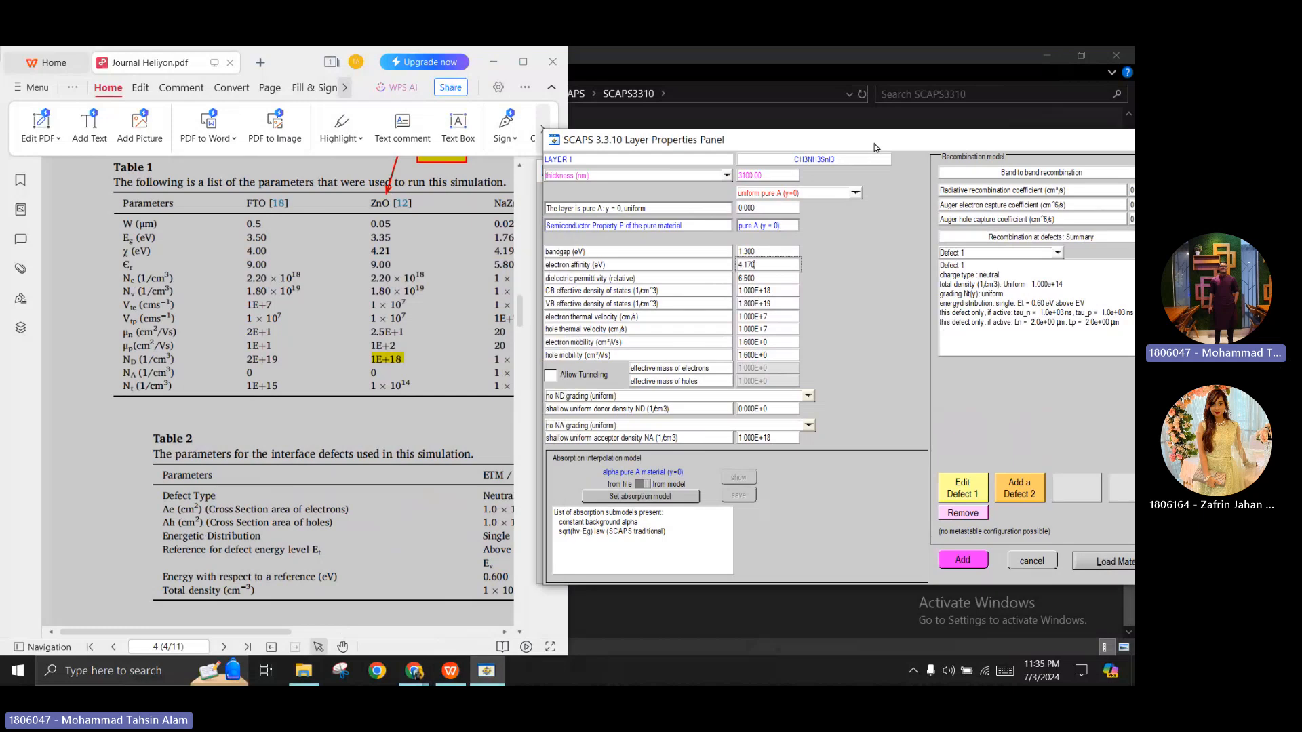
Start saving the CH3NH3SnI3 layer's pure A material, including its thickness, shallow doping and SRH recombination information
{"action": "left_click_drag", "start_coordinate": [874, 144], "coordinate": [440, 156]}
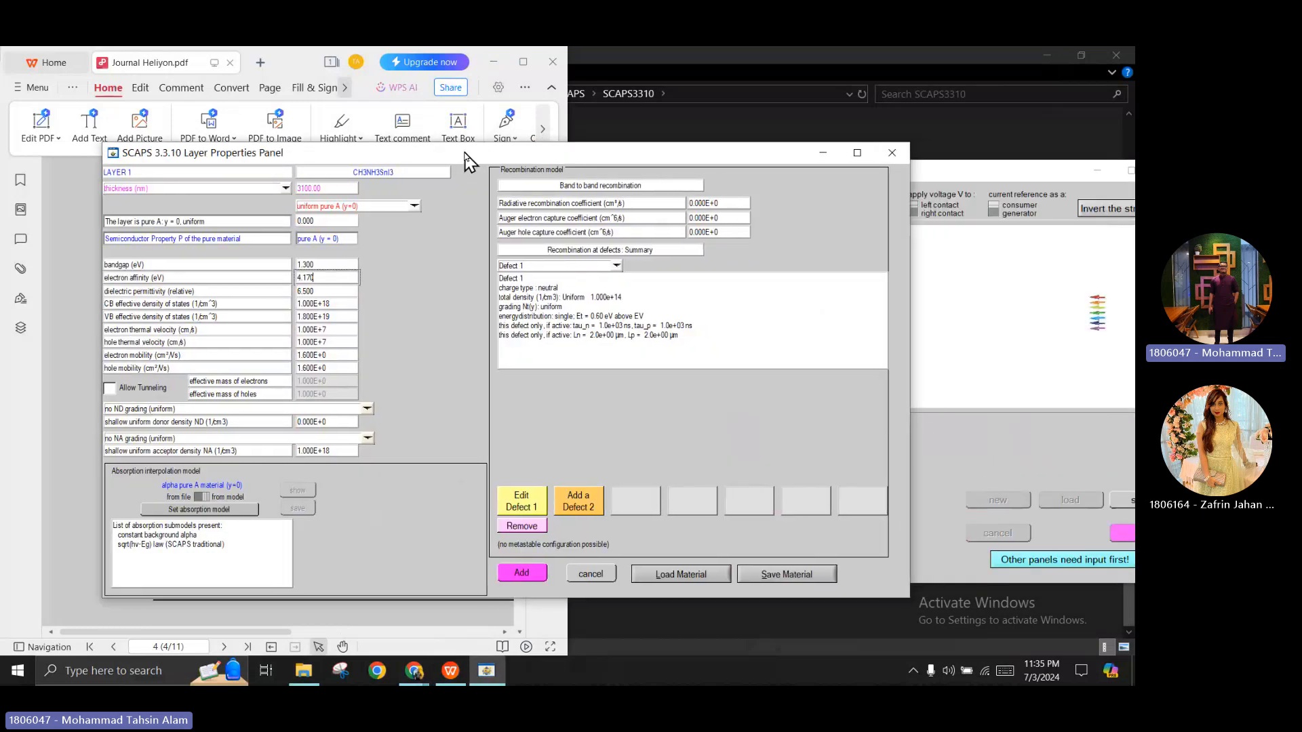
{"action": "left_click", "coordinate": [786, 574]}
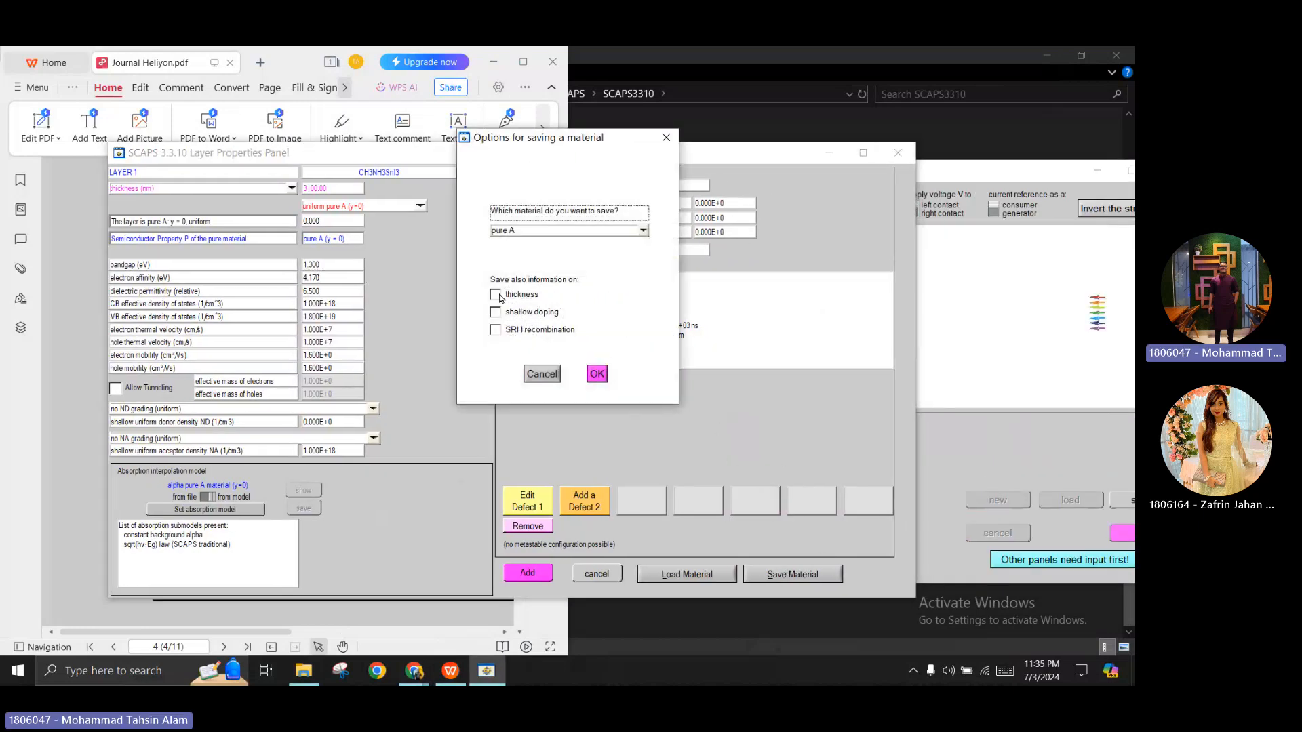
{"action": "left_click", "coordinate": [496, 295]}
{"action": "left_click", "coordinate": [495, 311]}
{"action": "left_click", "coordinate": [495, 330]}
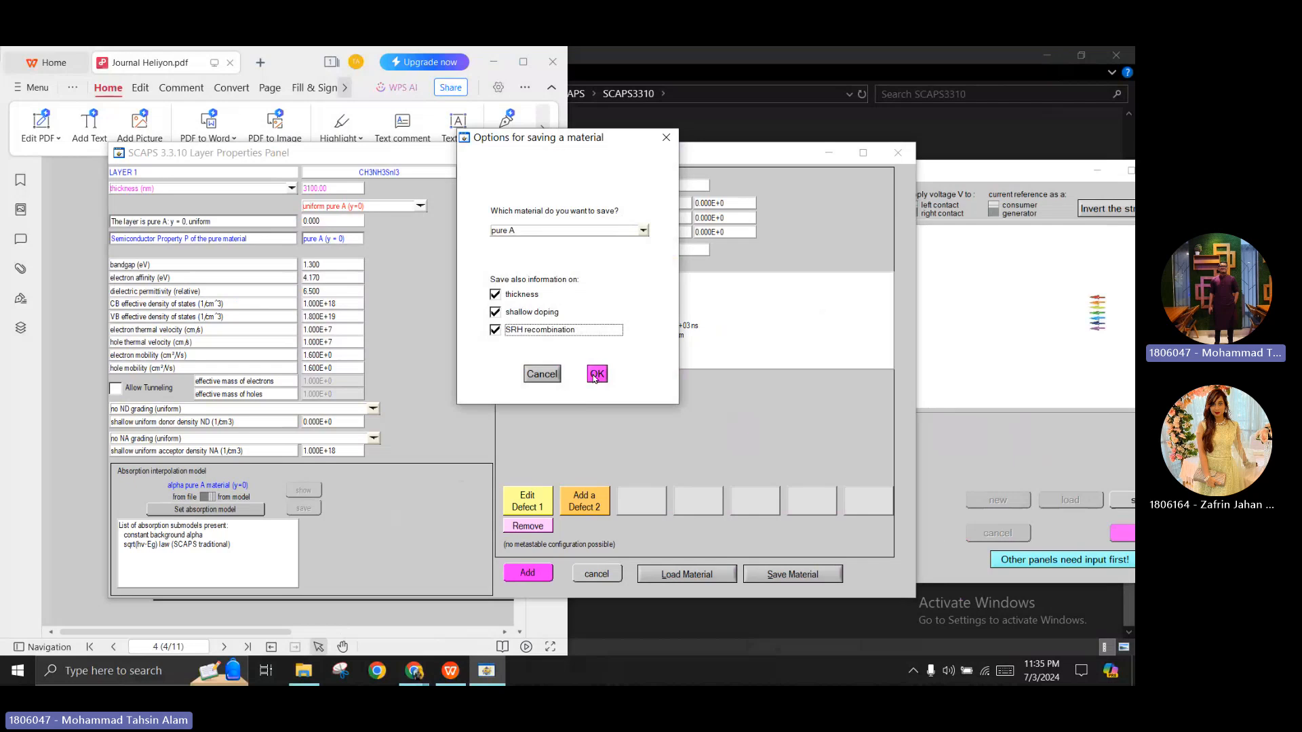
{"action": "left_click", "coordinate": [596, 375]}
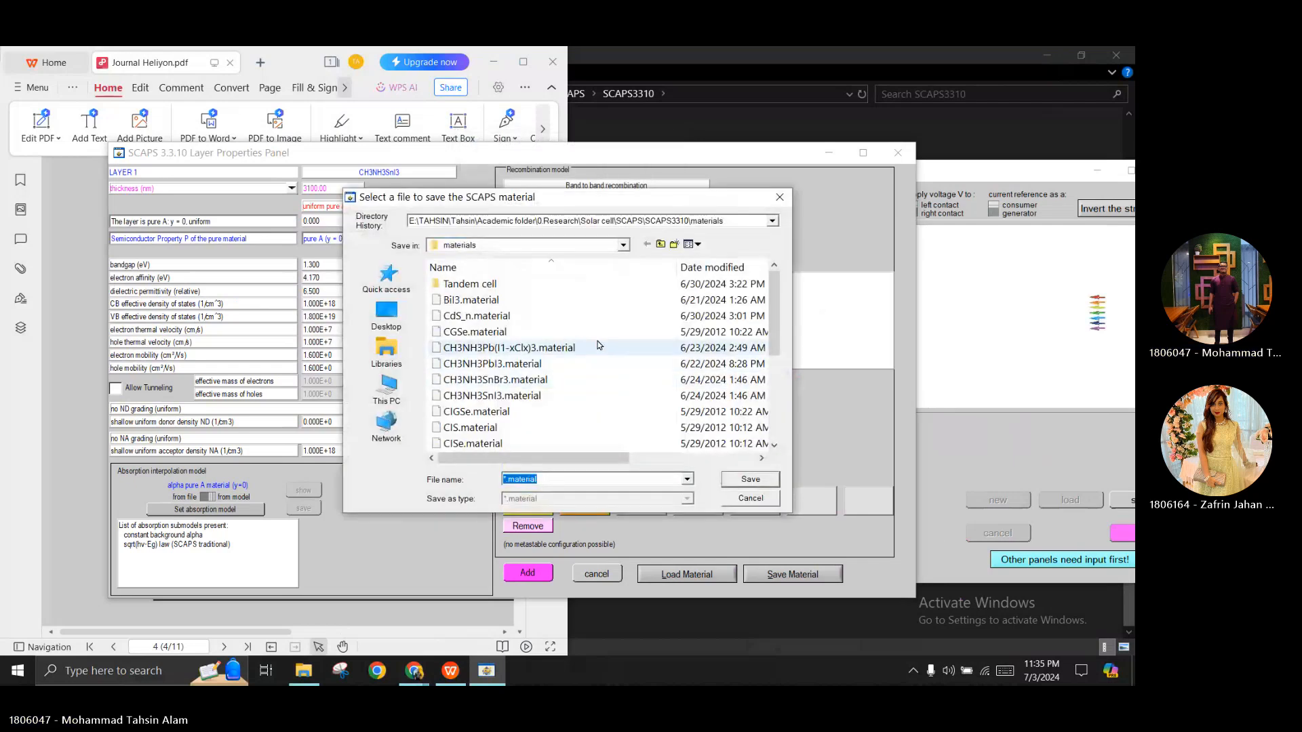
Save the material as MASnI3.material in the materials folder, accept the default comments, and close the layer properties without adding the layer
{"action": "scroll", "coordinate": [598, 345], "scroll_direction": "down", "scroll_amount": 4}
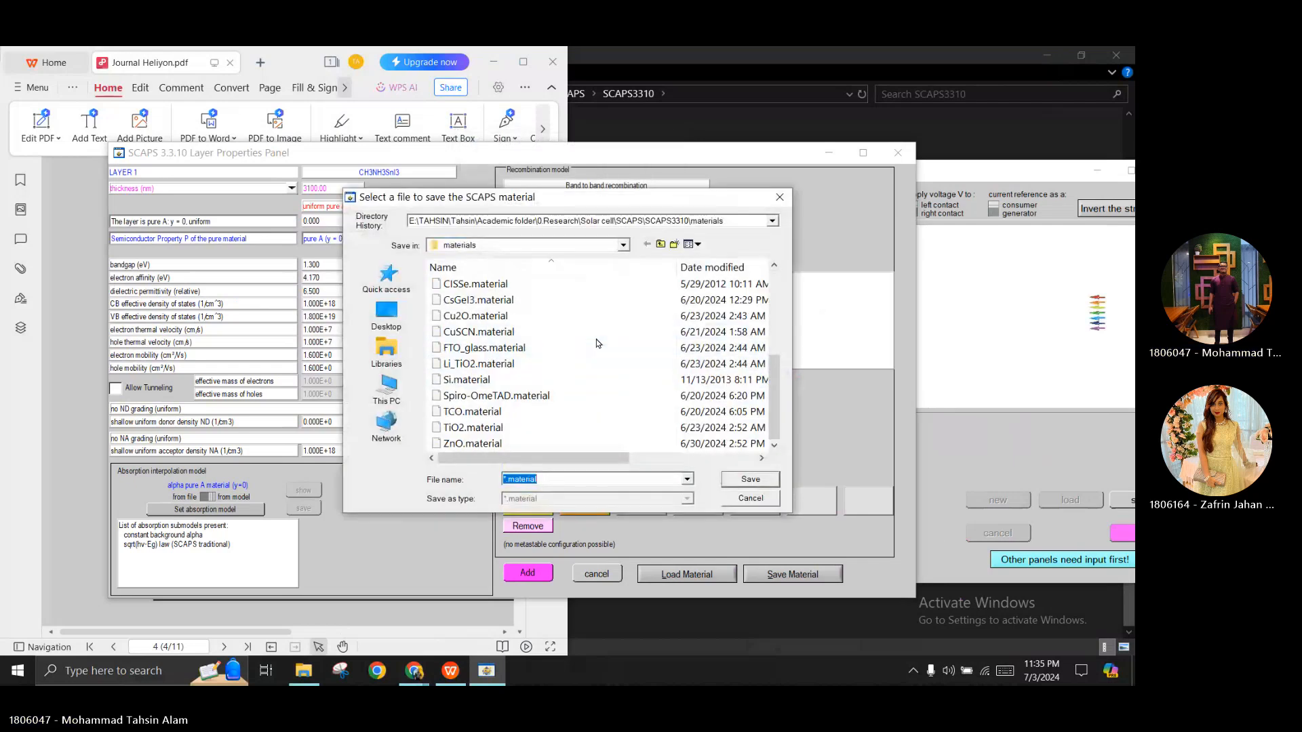
{"action": "left_click", "coordinate": [506, 479]}
{"action": "key", "text": "BackSpace"}
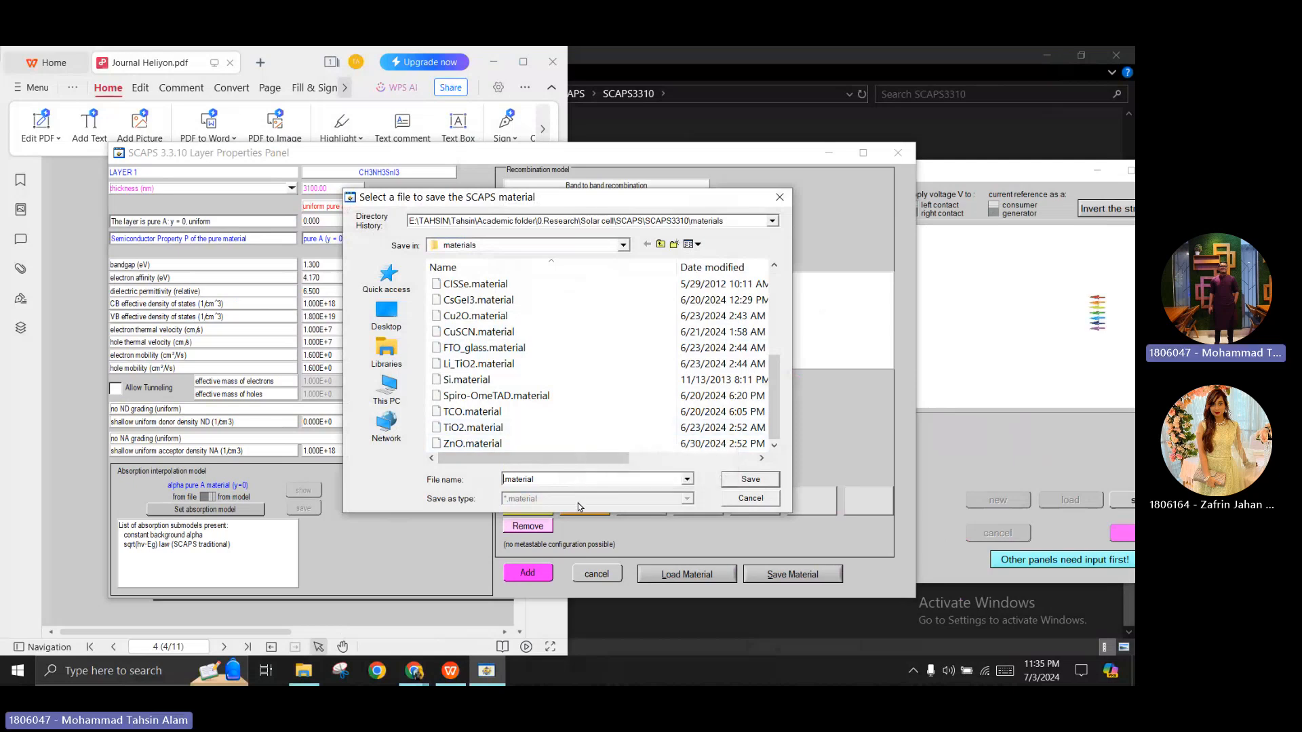
{"action": "left_click_drag", "start_coordinate": [548, 211], "coordinate": [557, 223]}
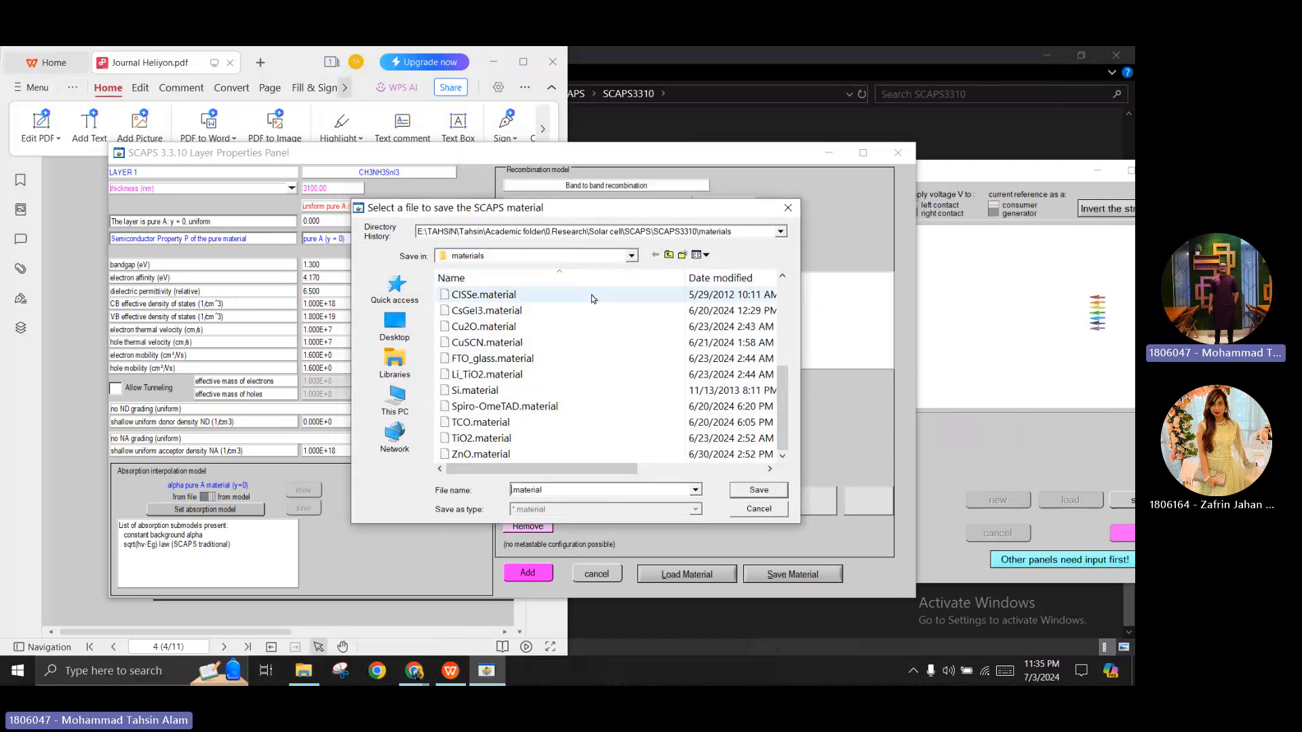
{"action": "type", "text": "M"}
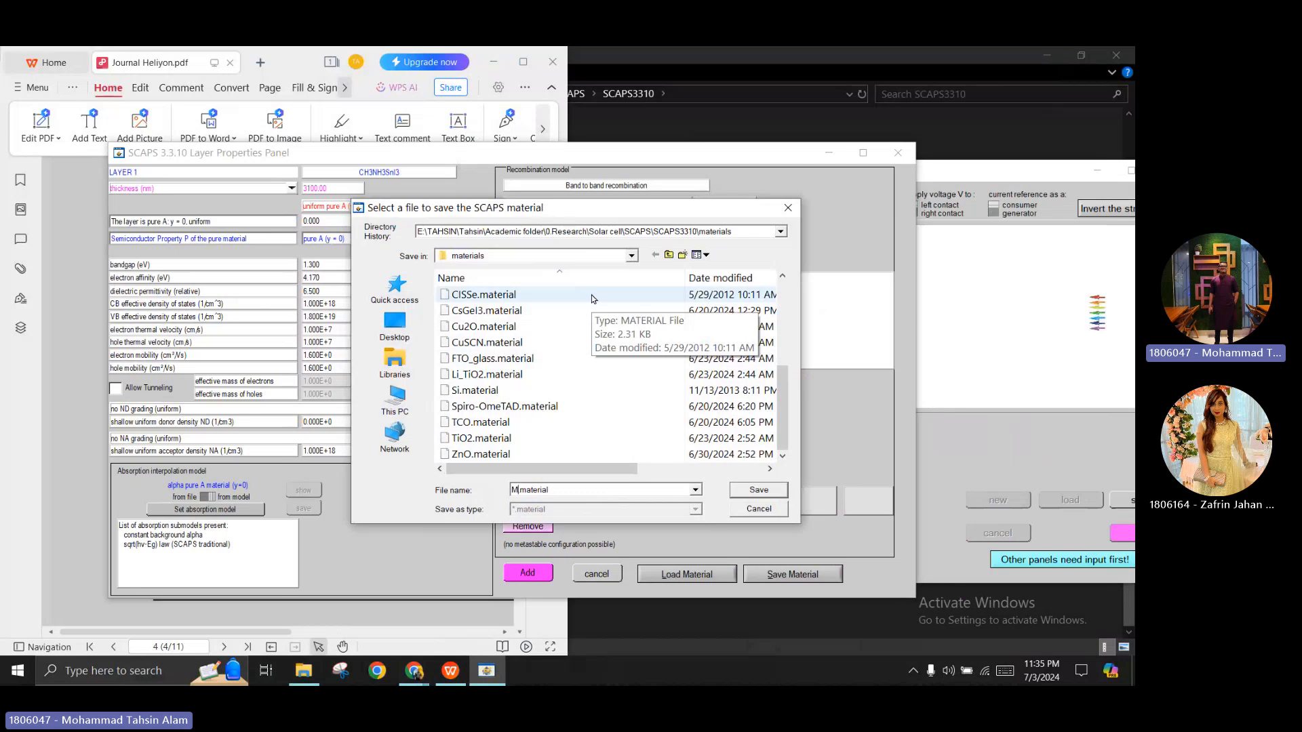
{"action": "type", "text": "A"}
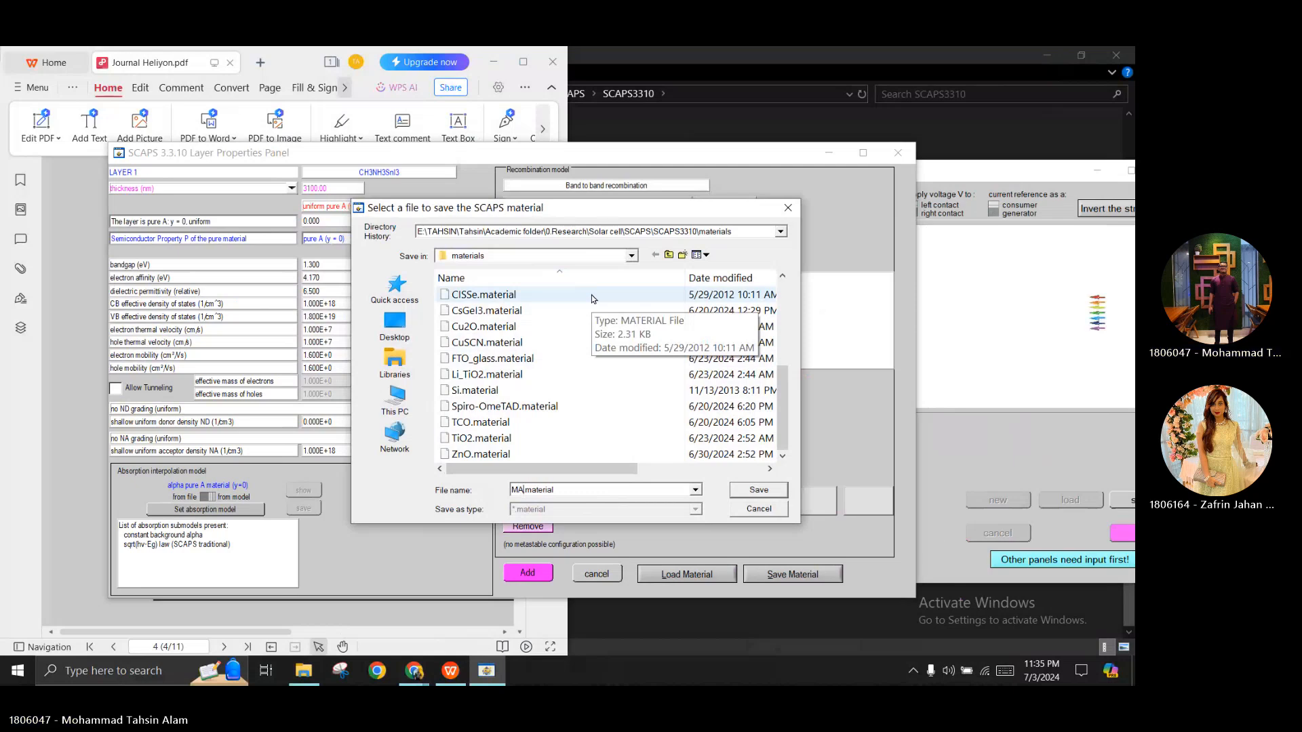
{"action": "type", "text": "SnI3"}
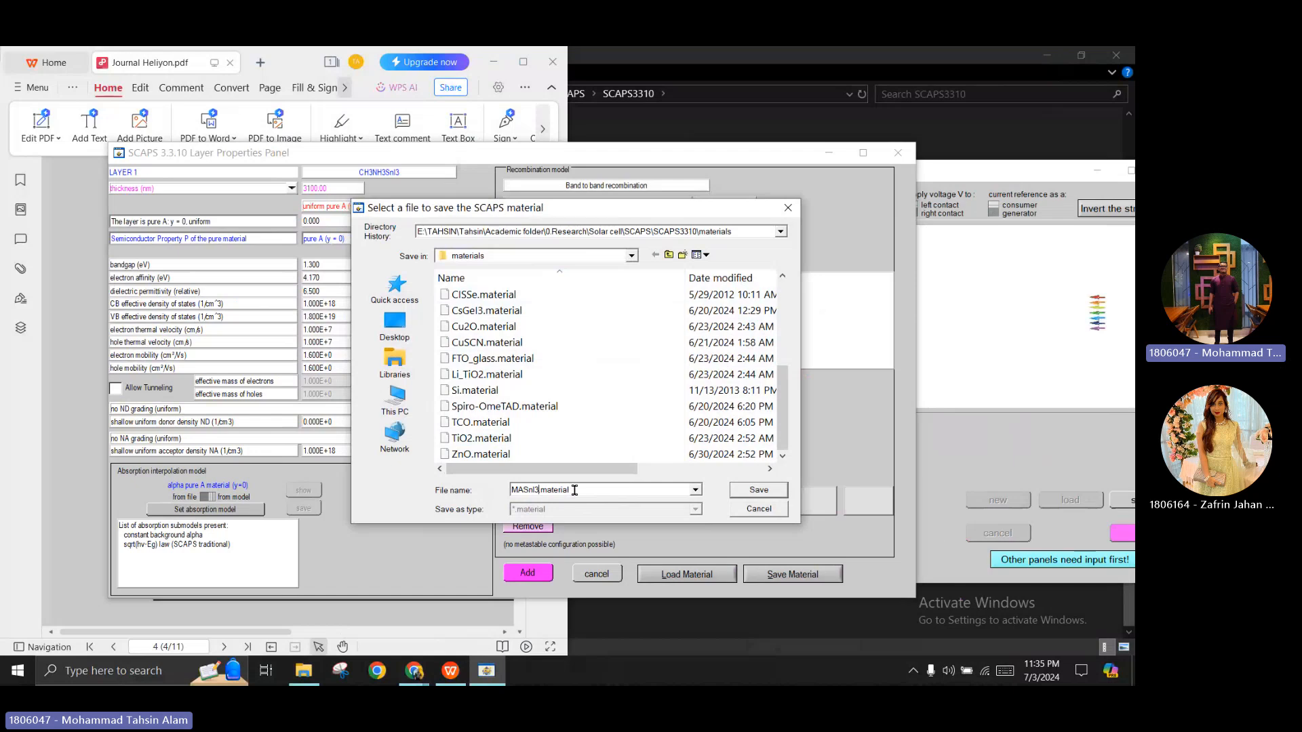
{"action": "left_click_drag", "start_coordinate": [572, 490], "coordinate": [539, 489]}
{"action": "left_click", "coordinate": [576, 489]}
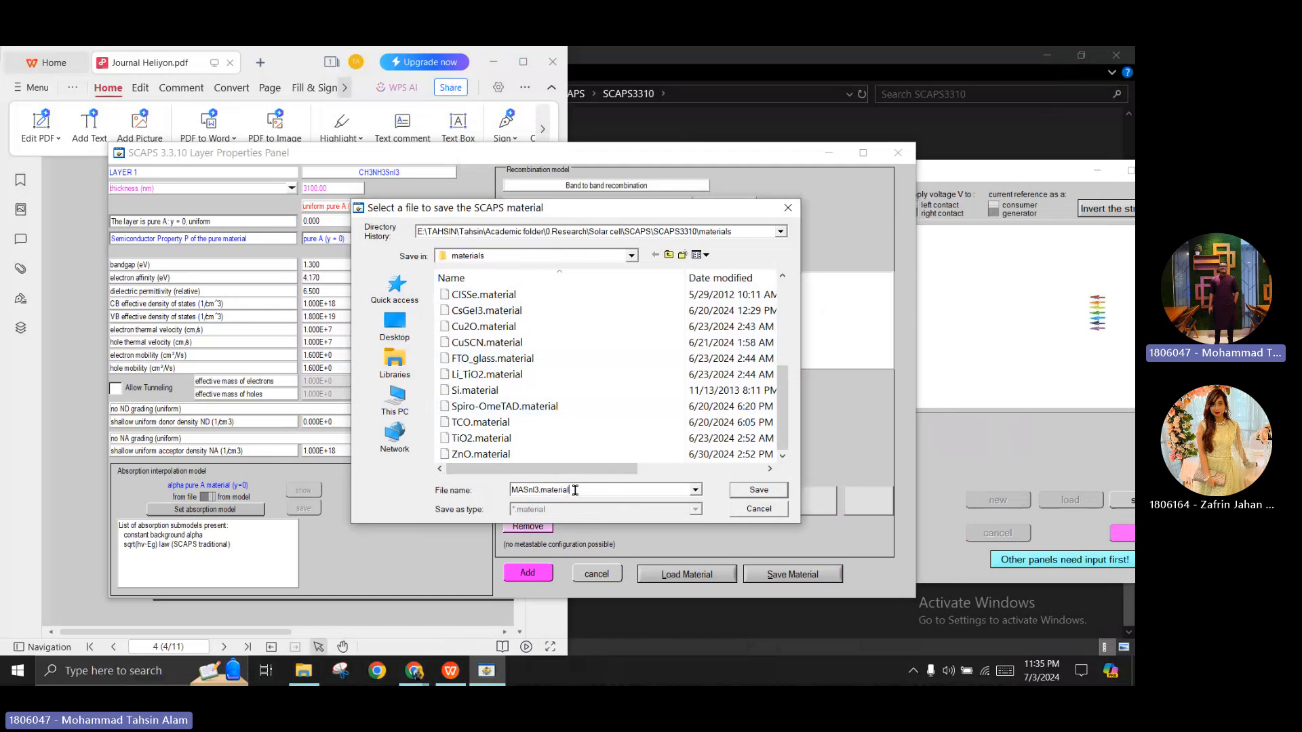
{"action": "left_click", "coordinate": [757, 491]}
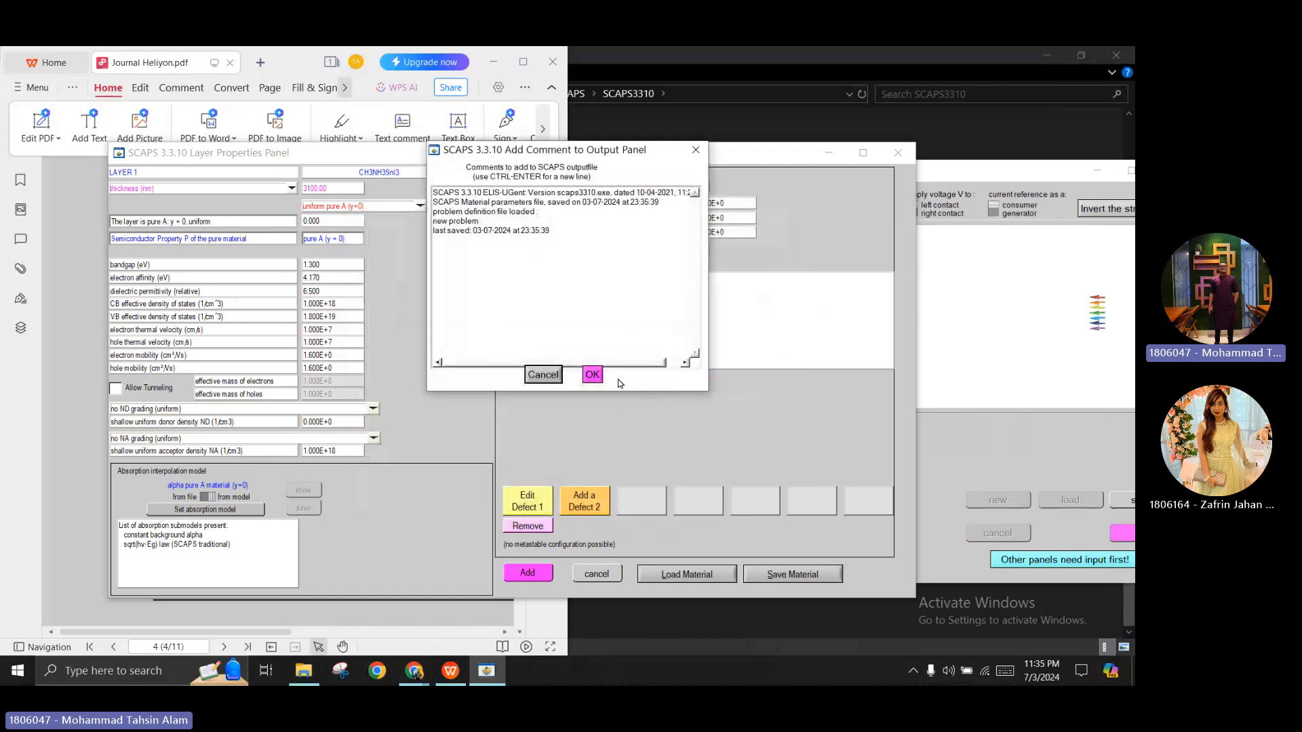
{"action": "left_click", "coordinate": [593, 375]}
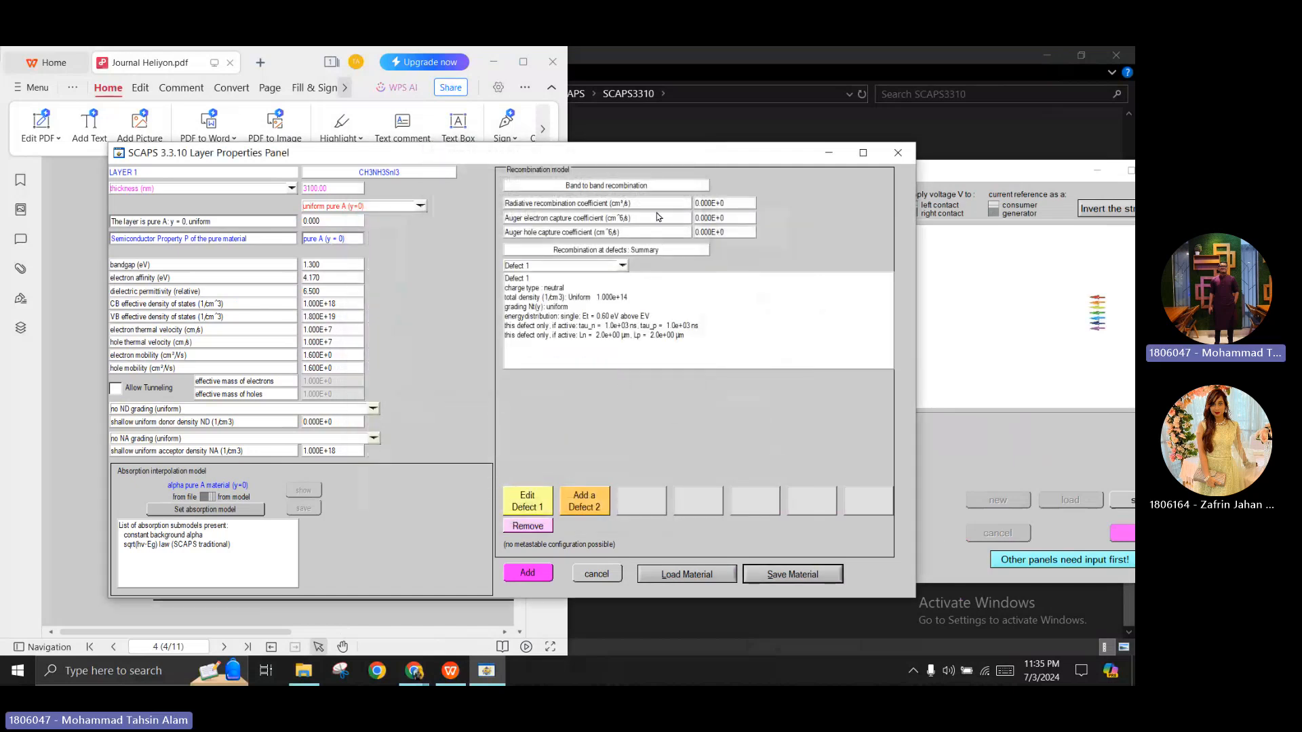
{"action": "left_click", "coordinate": [906, 156]}
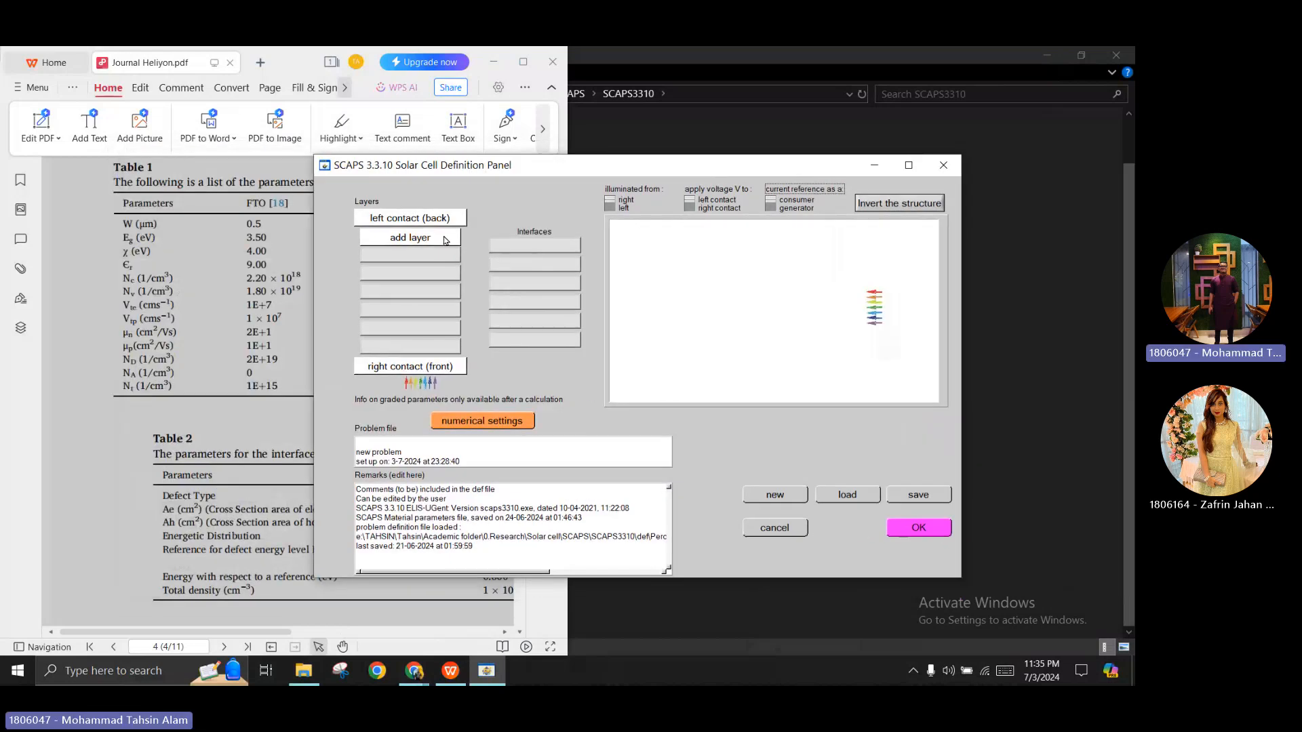
Add layer 1 to the solar cell by loading MASnI3.material with its saved information
{"action": "left_click", "coordinate": [445, 239]}
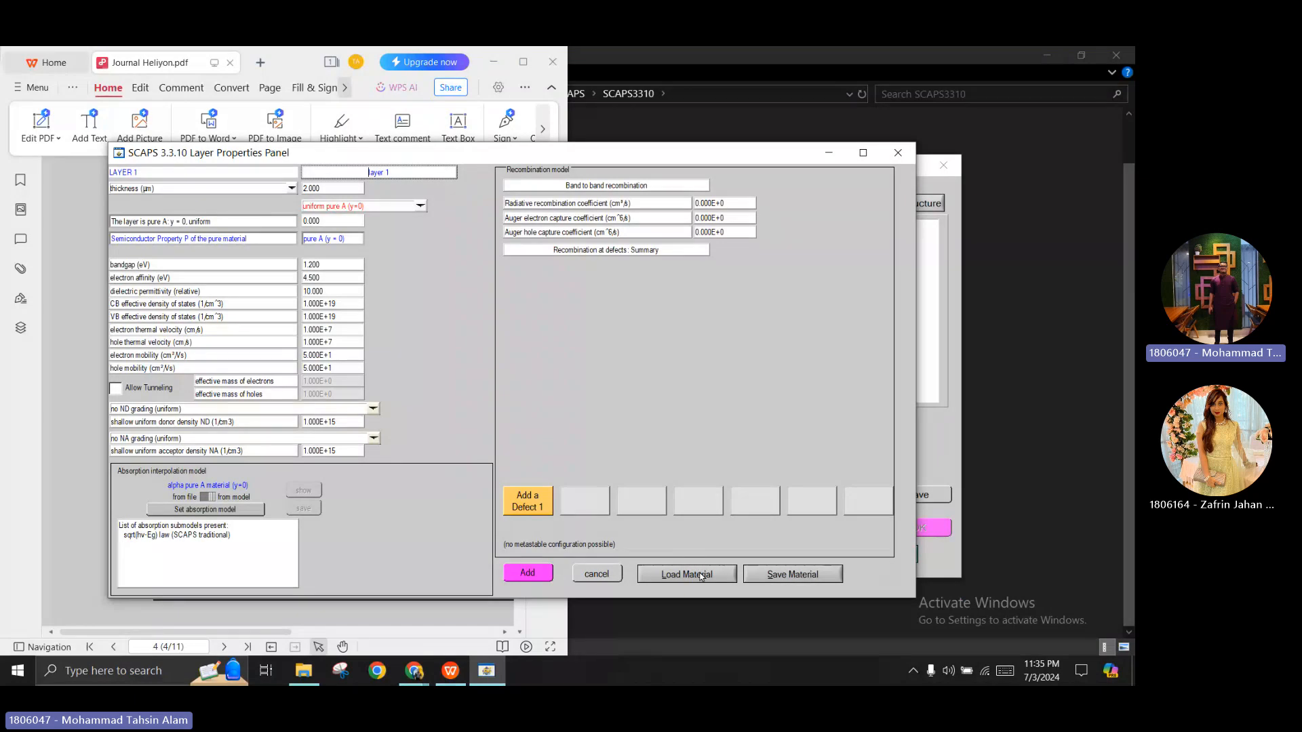
{"action": "left_click", "coordinate": [687, 574]}
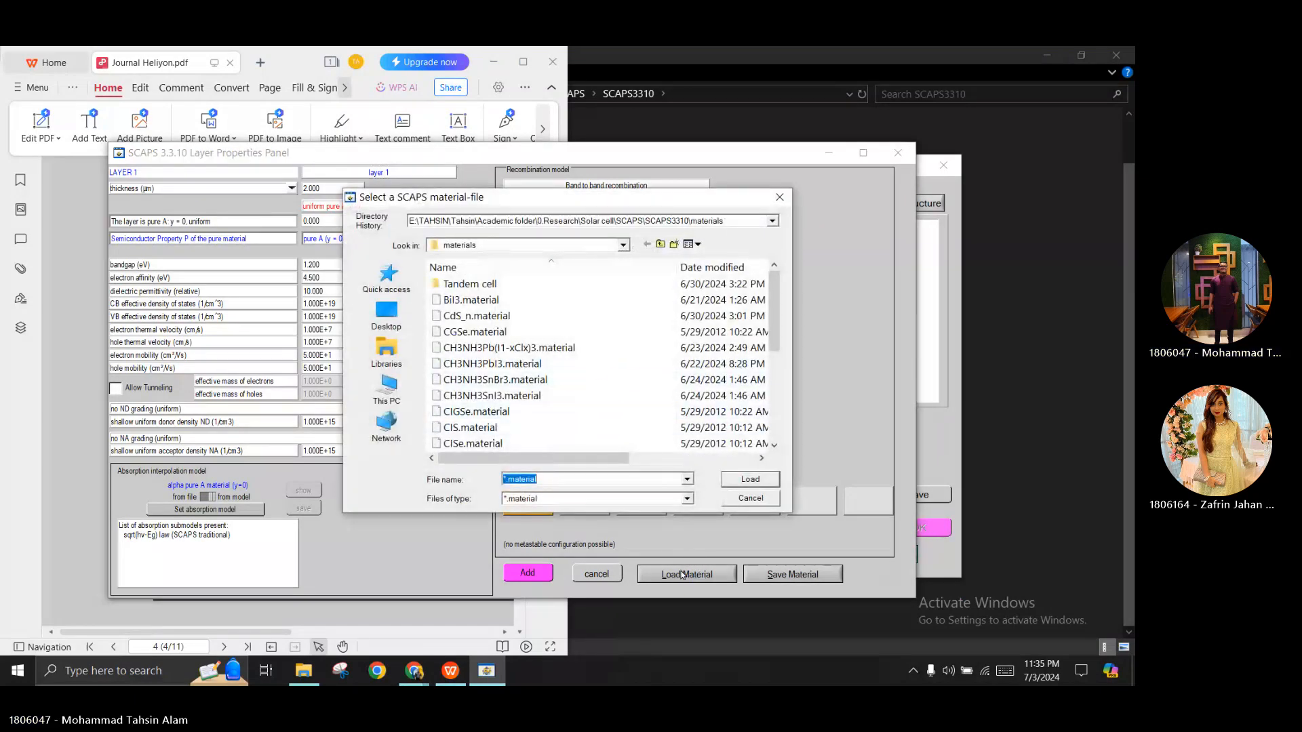
{"action": "scroll", "coordinate": [594, 343], "scroll_direction": "down", "scroll_amount": 5}
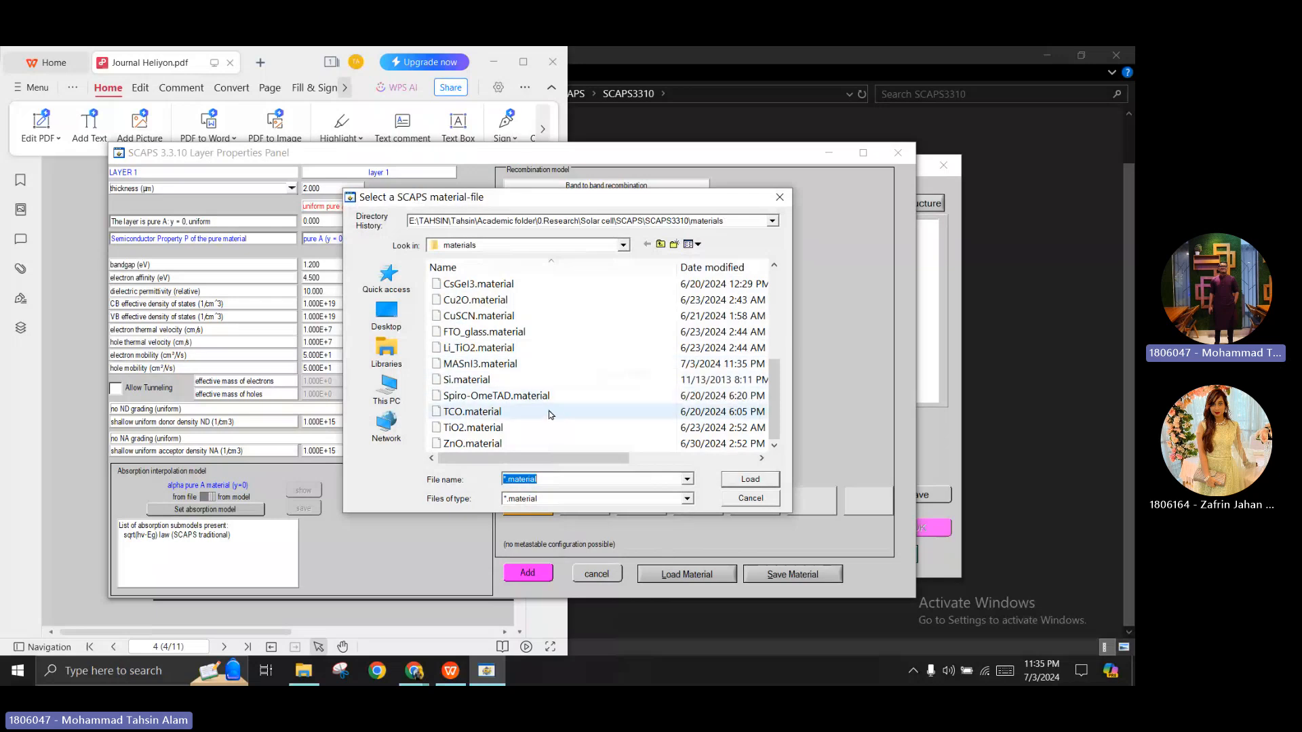
{"action": "scroll", "coordinate": [548, 415], "scroll_direction": "up", "scroll_amount": 1}
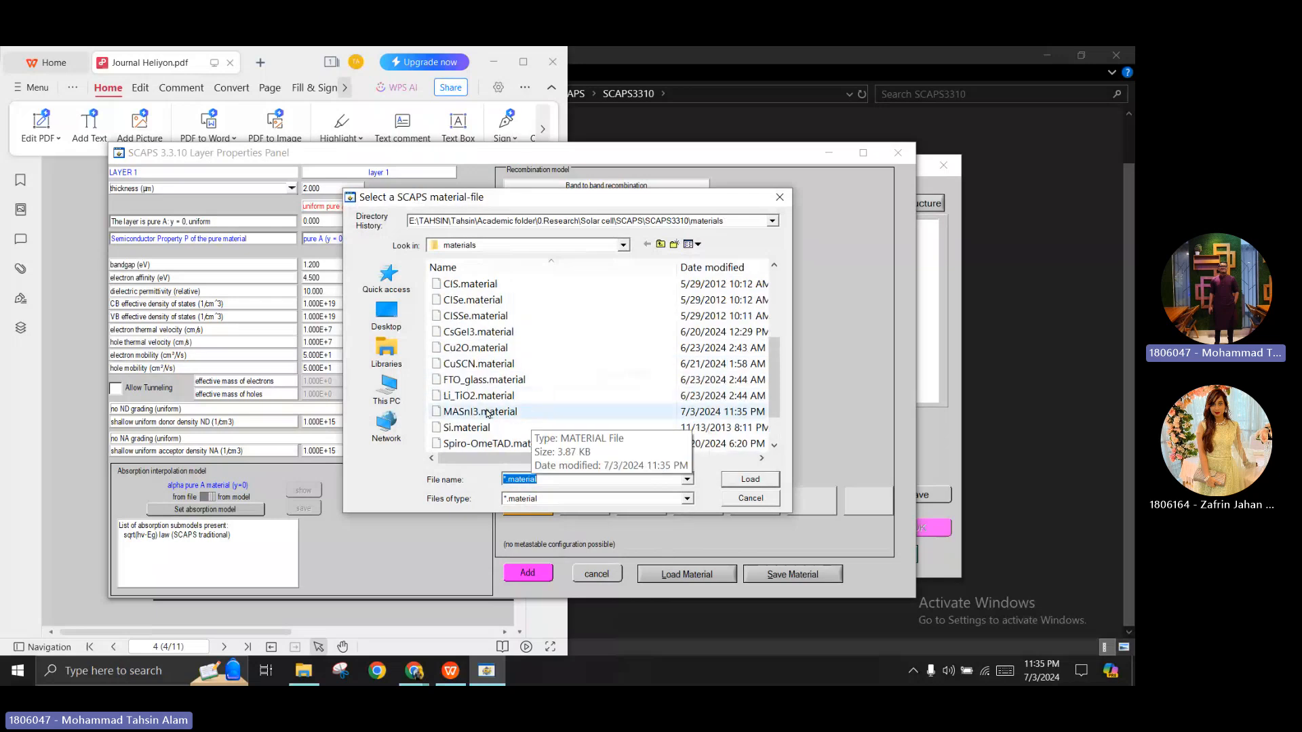
{"action": "left_click", "coordinate": [480, 413]}
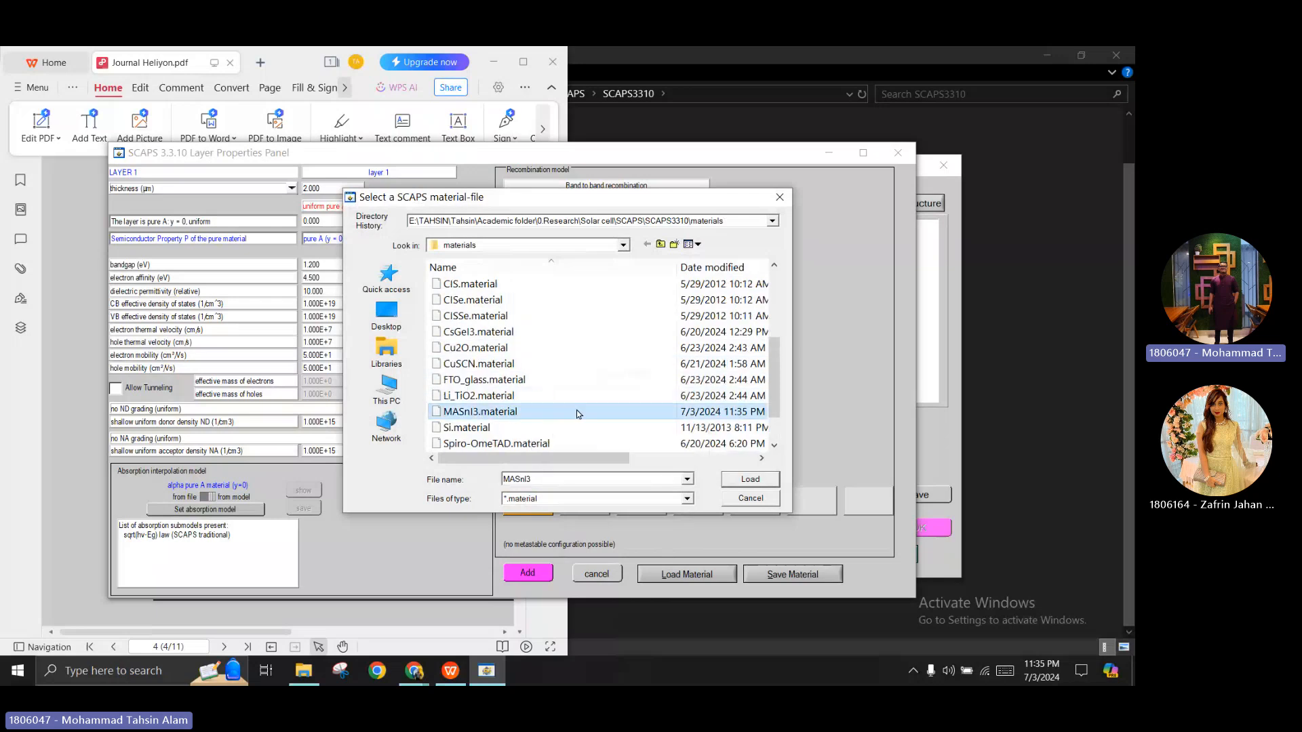
{"action": "double_click", "coordinate": [505, 413]}
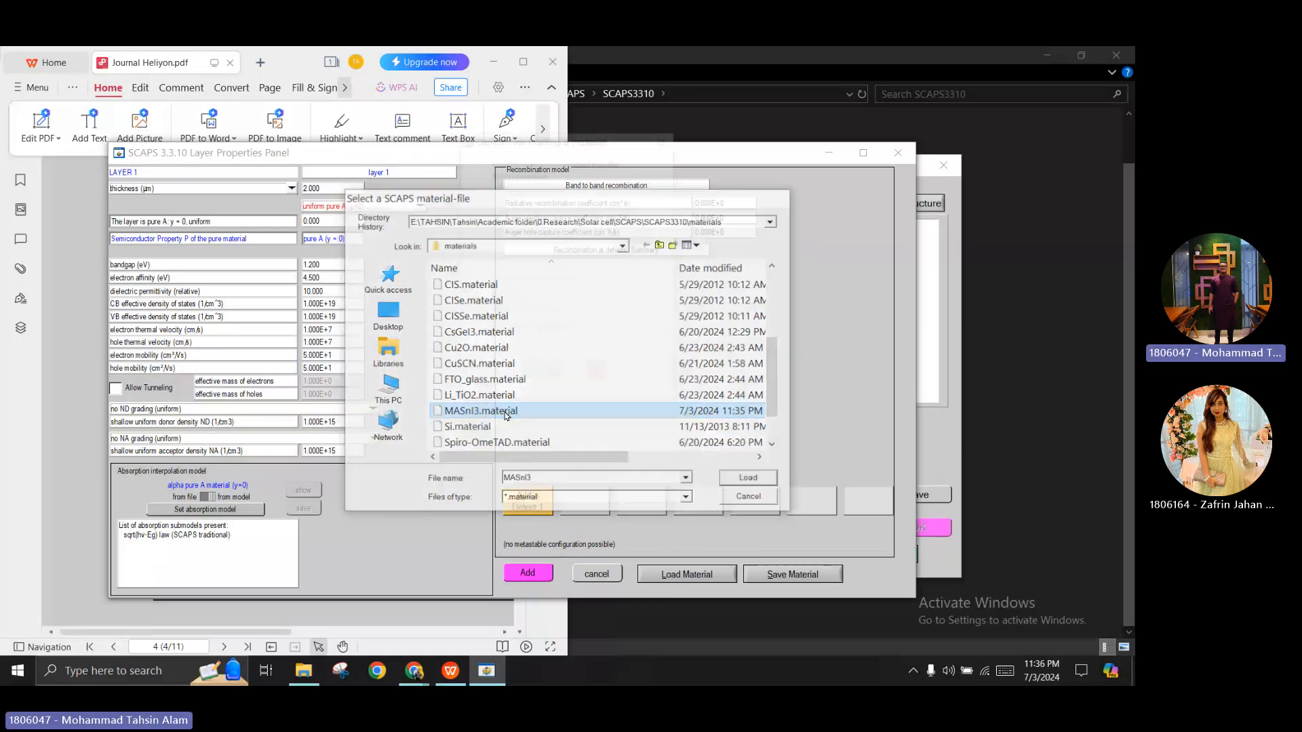
{"action": "left_click", "coordinate": [598, 374]}
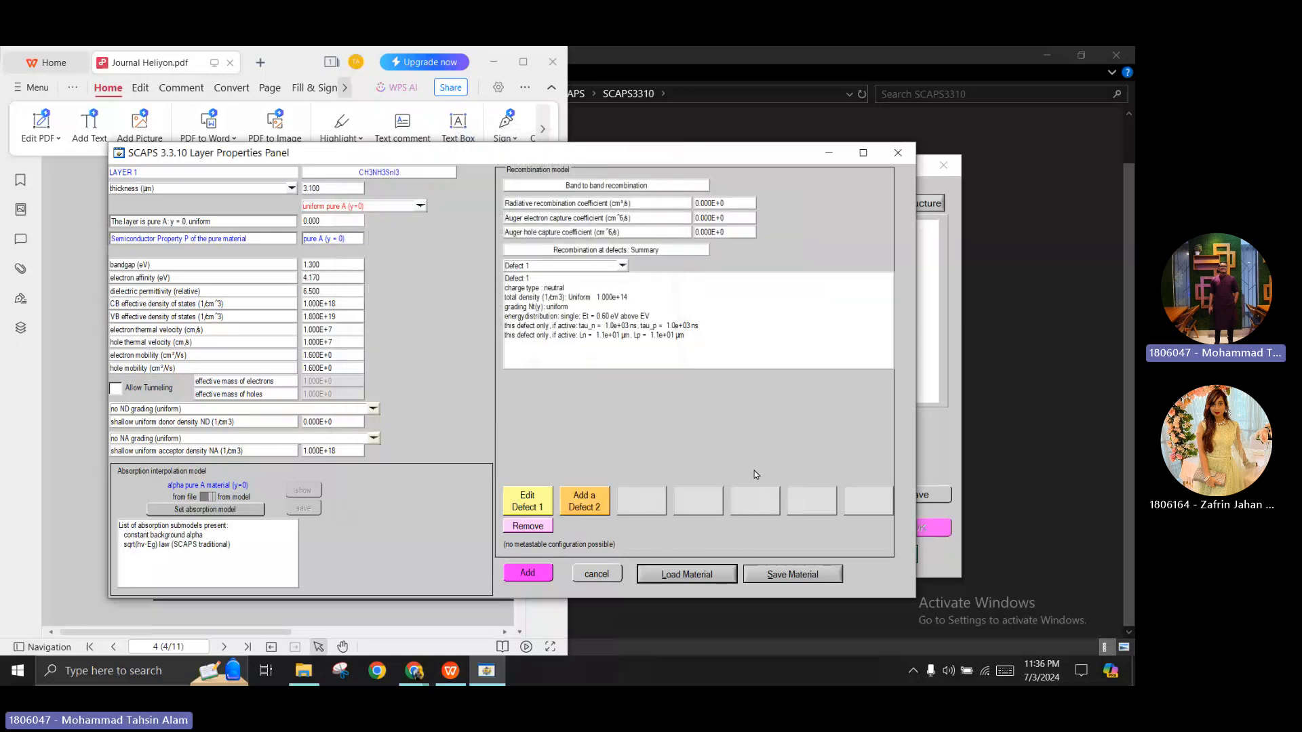
{"action": "left_click", "coordinate": [533, 573]}
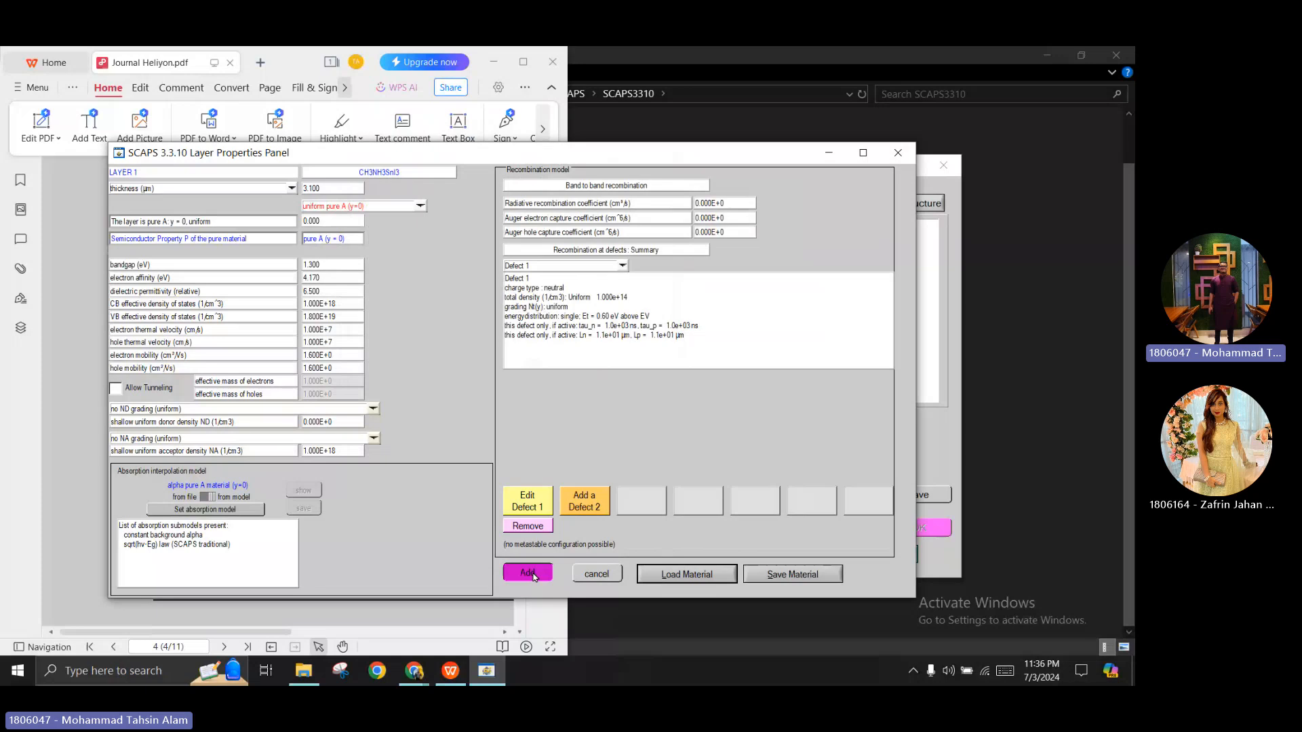
{"action": "left_click_drag", "start_coordinate": [640, 169], "coordinate": [705, 170]}
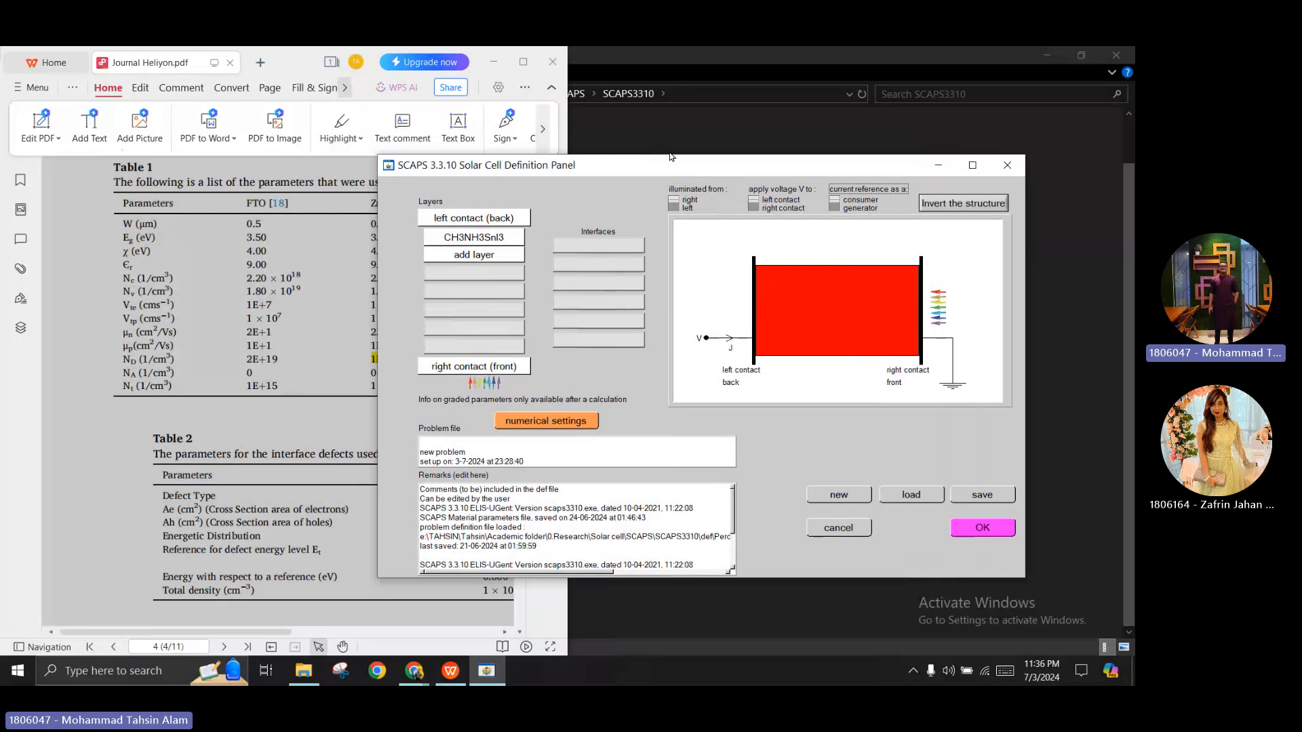
Load the problem definition Example CH3NH3SnI3 Perovskite.def from the Perovskite examples folder
{"action": "left_click_drag", "start_coordinate": [673, 165], "coordinate": [812, 155]}
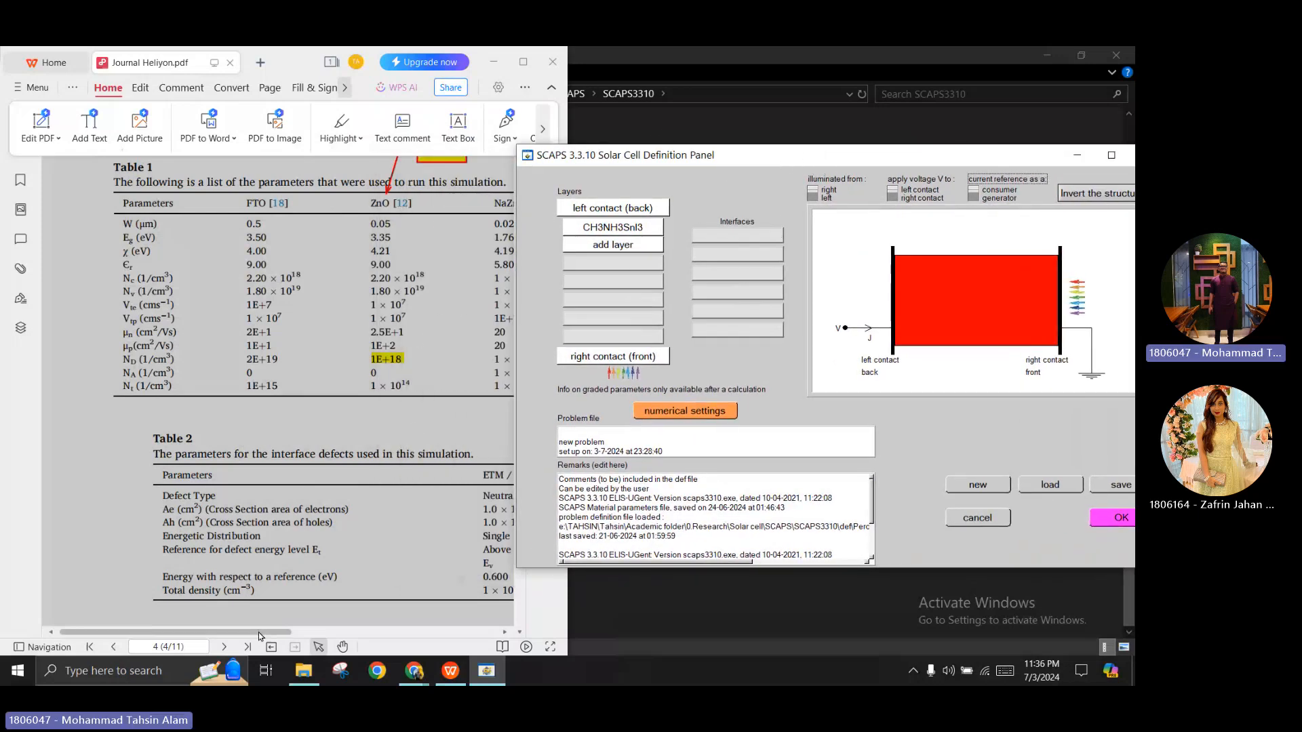
{"action": "left_click_drag", "start_coordinate": [263, 631], "coordinate": [337, 630]}
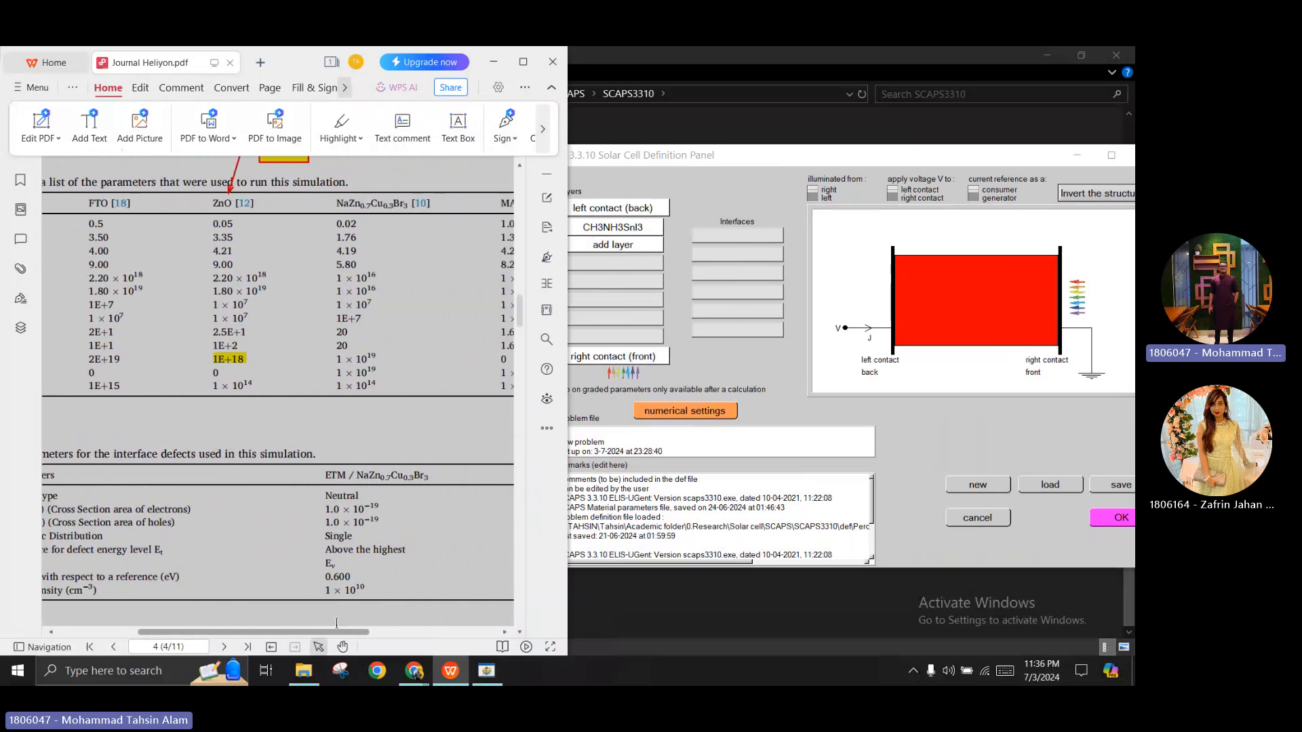
{"action": "left_click_drag", "start_coordinate": [838, 160], "coordinate": [624, 158]}
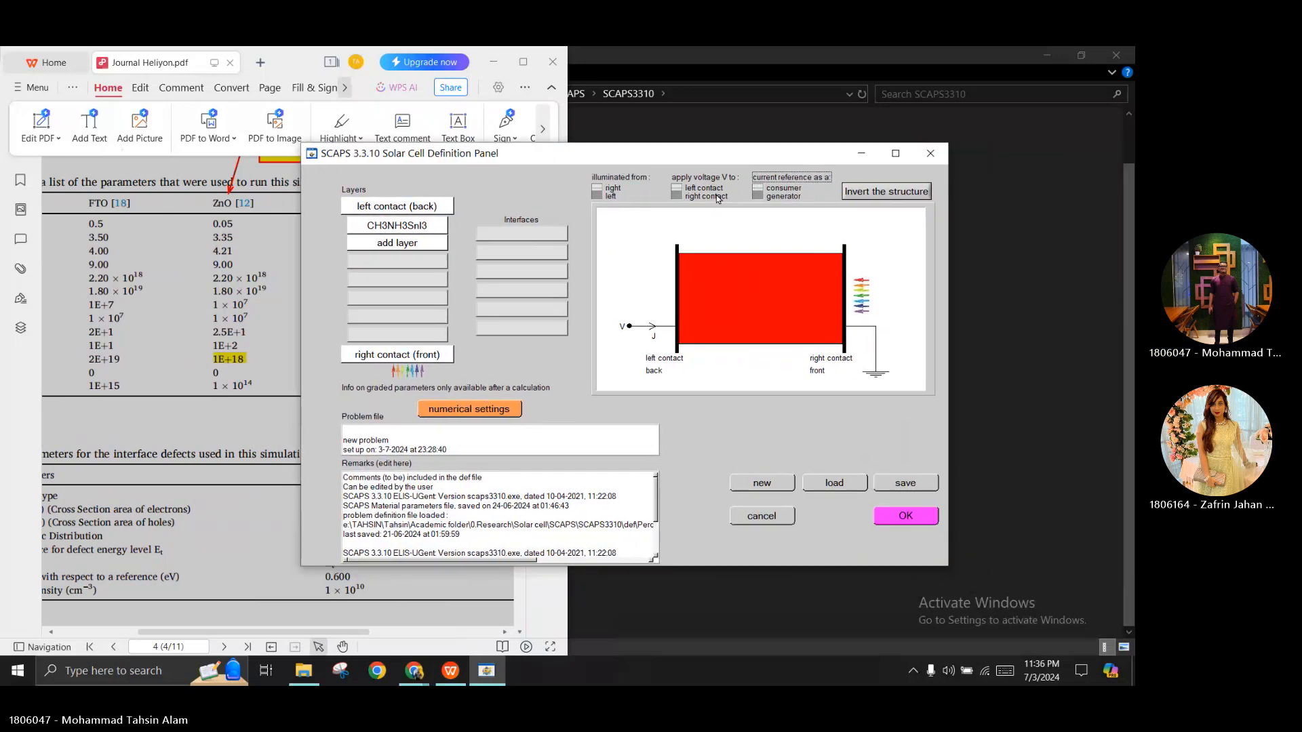
{"action": "left_click", "coordinate": [848, 487]}
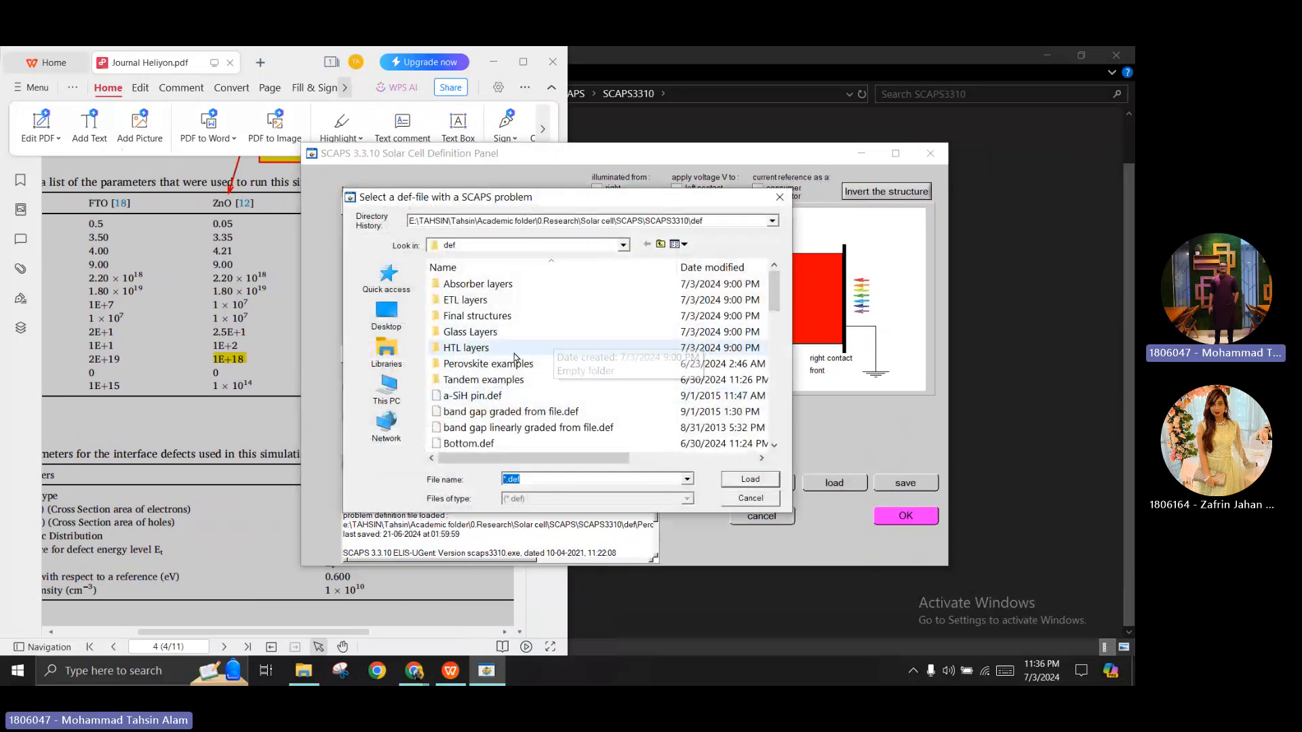
{"action": "left_click", "coordinate": [543, 372]}
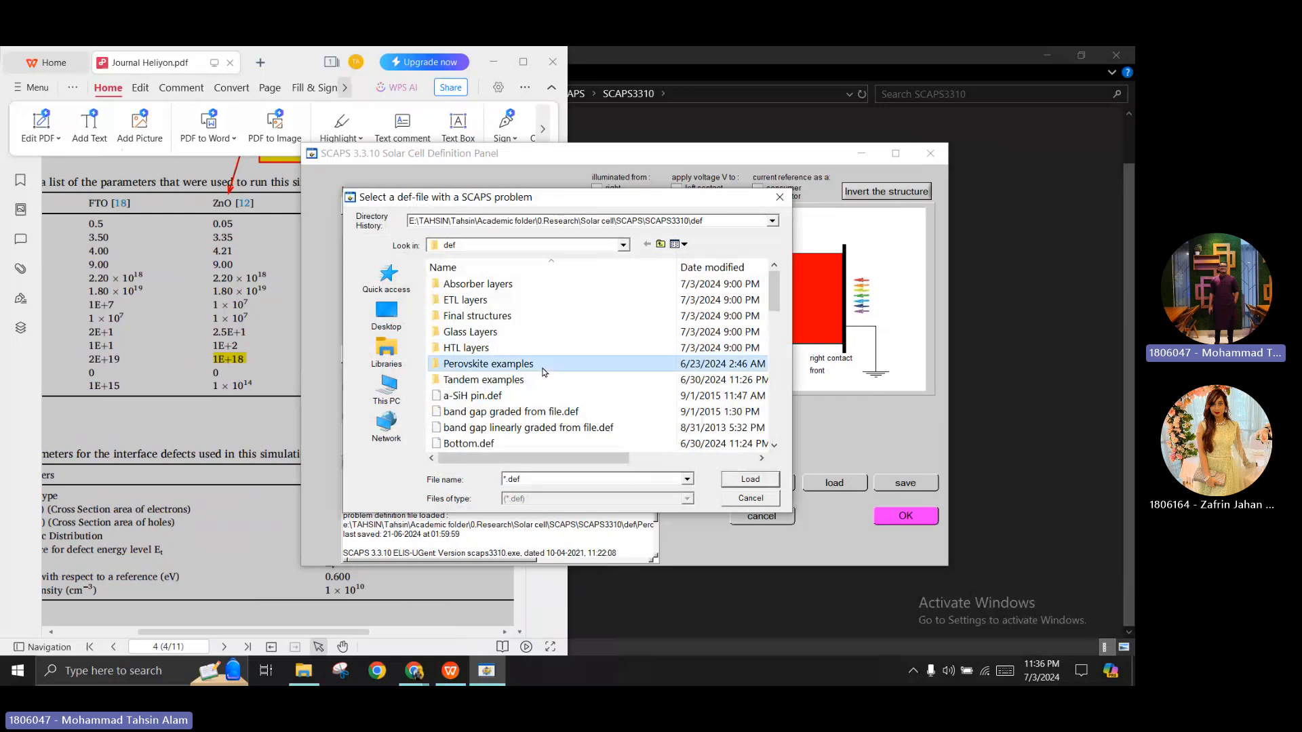
{"action": "double_click", "coordinate": [542, 371]}
{"action": "left_click", "coordinate": [588, 350]}
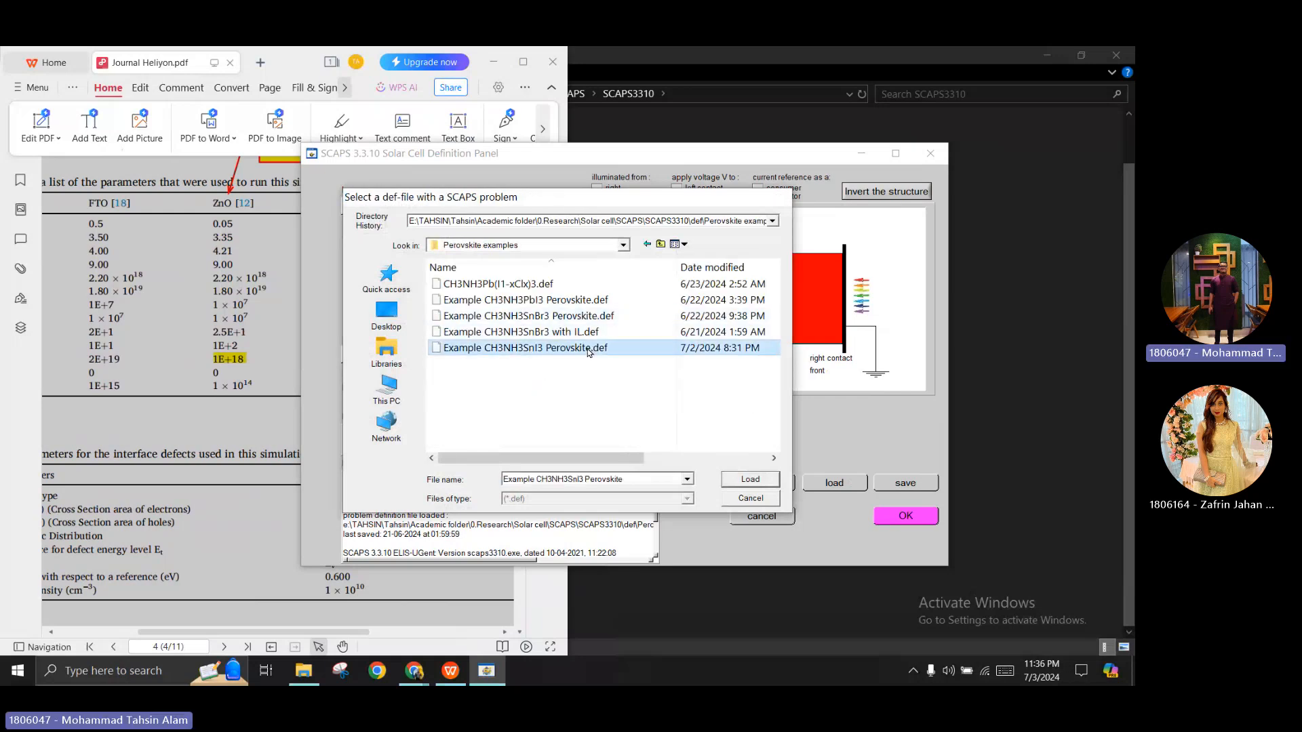
{"action": "double_click", "coordinate": [587, 349]}
{"action": "left_click_drag", "start_coordinate": [690, 156], "coordinate": [630, 160]}
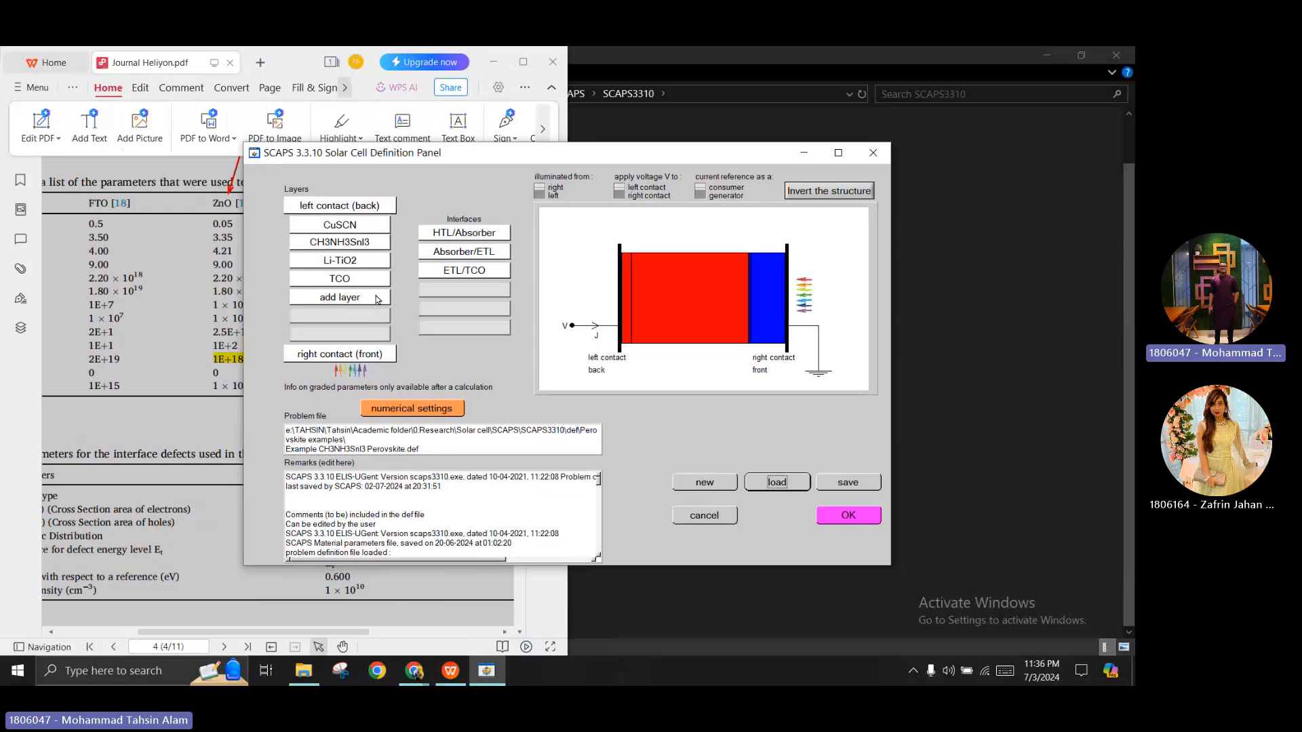
Try the flat bands option on the left (back) contact, edit its metal work function manually instead, and accept the contact settings
{"action": "left_click", "coordinate": [381, 205]}
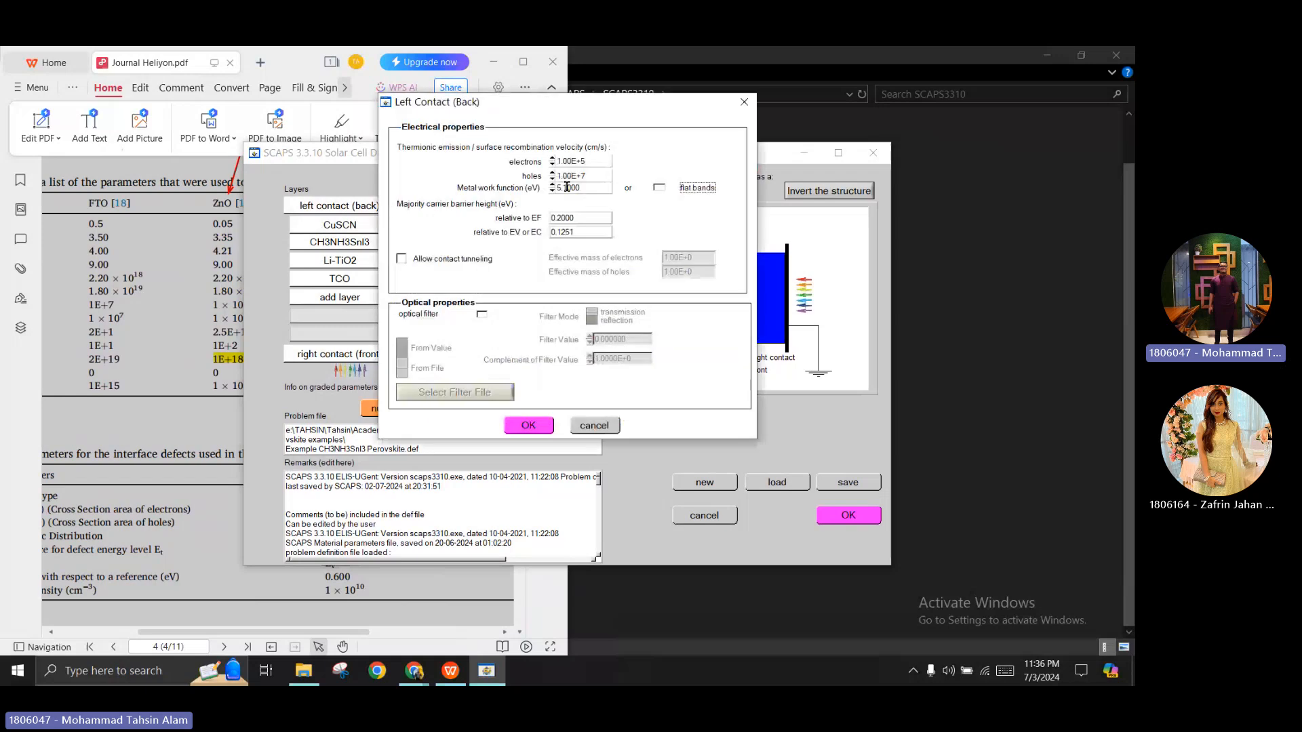
{"action": "left_click", "coordinate": [659, 189]}
{"action": "left_click_drag", "start_coordinate": [581, 188], "coordinate": [562, 187]}
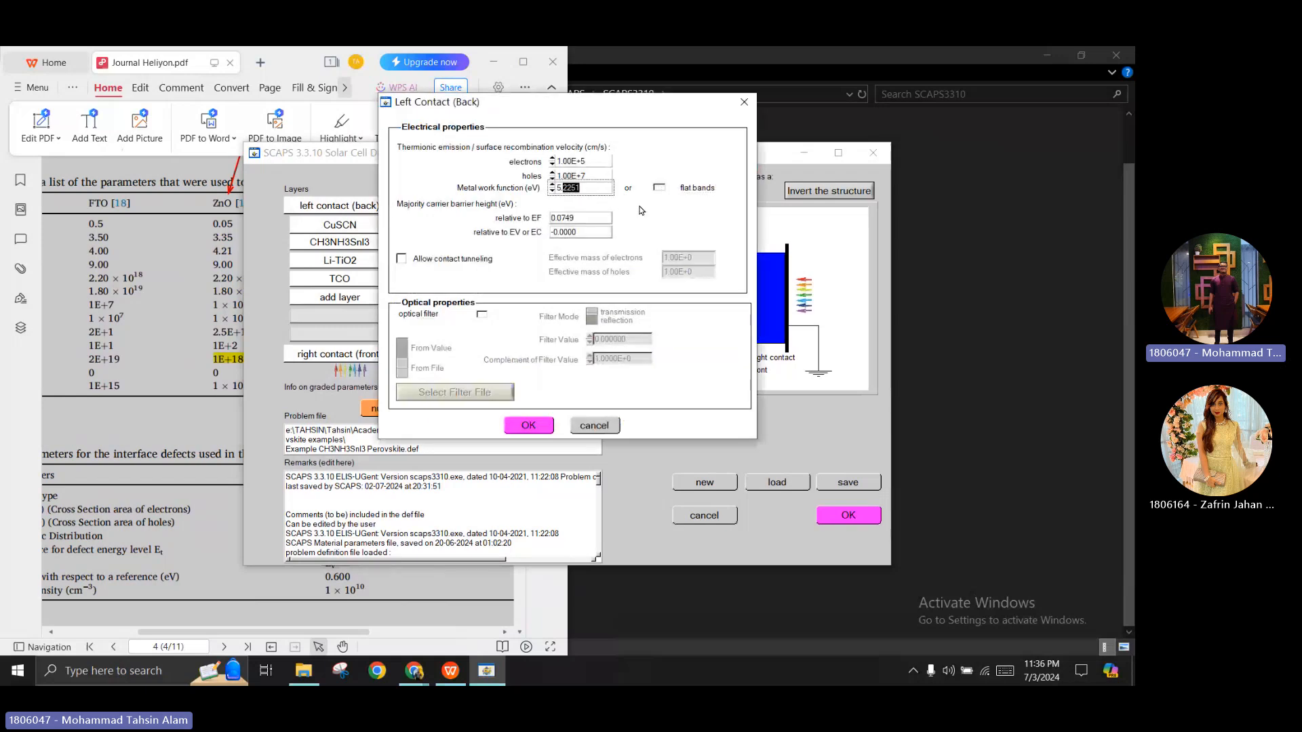
{"action": "key", "text": "BackSpace"}
{"action": "left_click", "coordinate": [528, 425]}
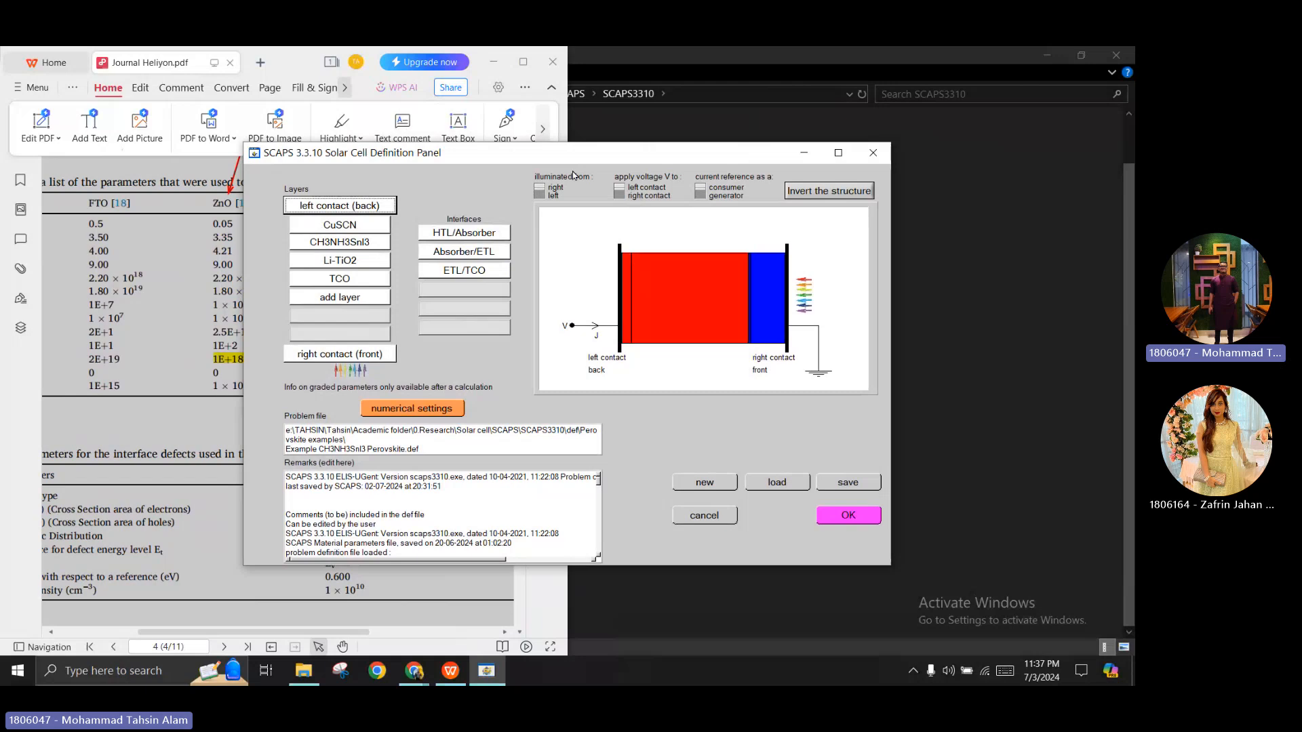
Minimize the solar cell definition window and maximize the journal PDF to show the parameter columns of Table 1 and Table 2
{"action": "left_click_drag", "start_coordinate": [587, 162], "coordinate": [645, 159]}
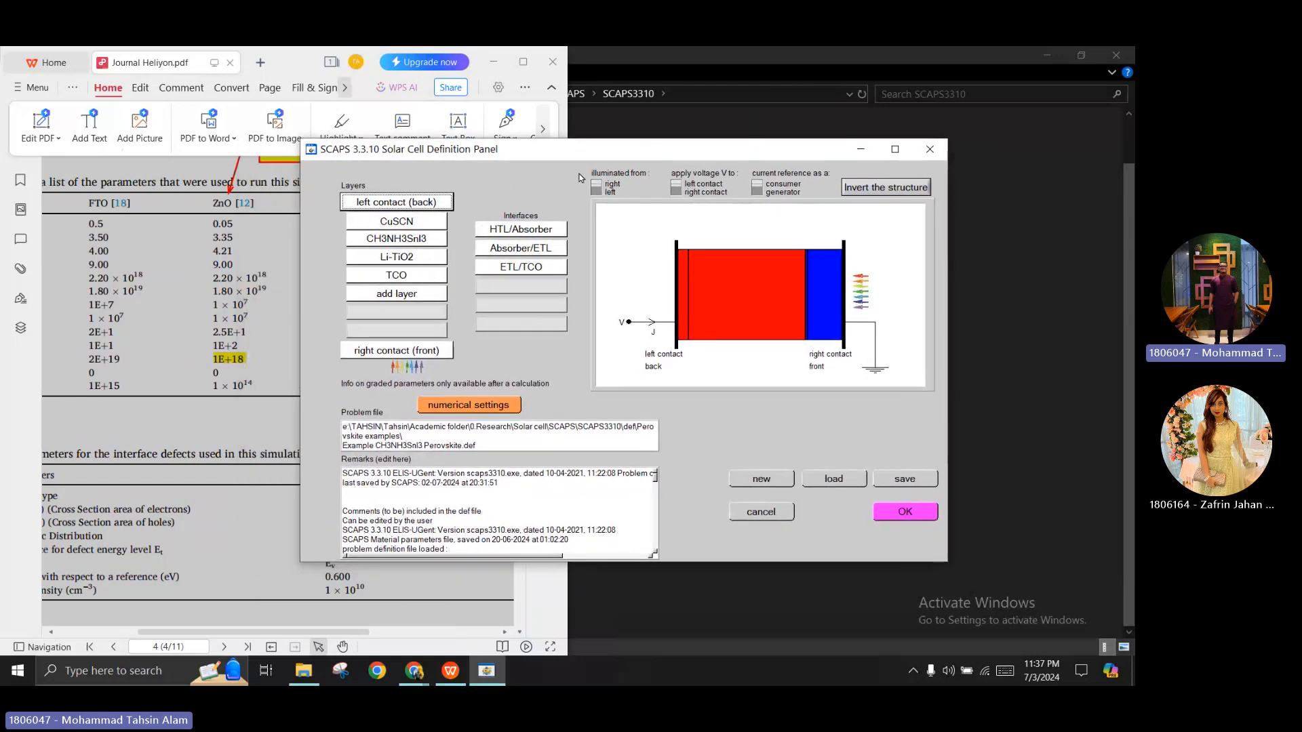
{"action": "left_click", "coordinate": [860, 149]}
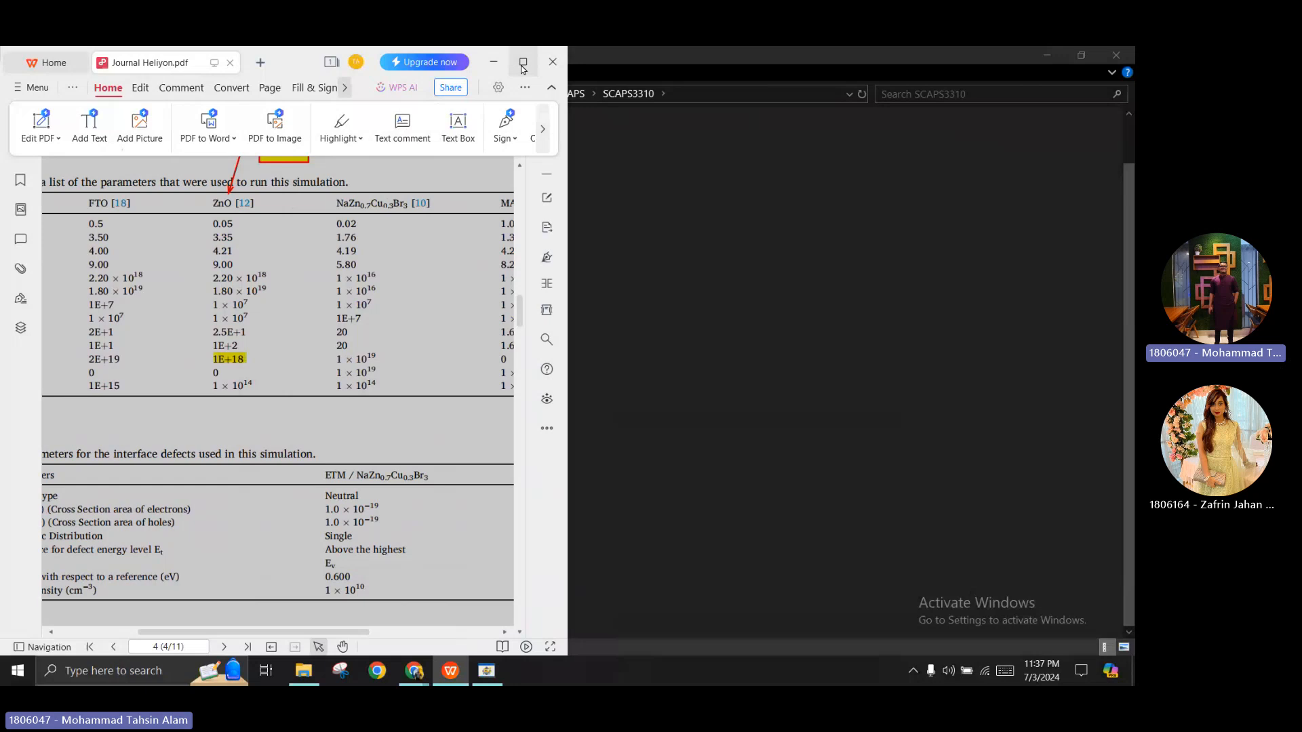
{"action": "left_click", "coordinate": [523, 62]}
{"action": "scroll", "coordinate": [510, 368], "scroll_direction": "up", "scroll_amount": 2}
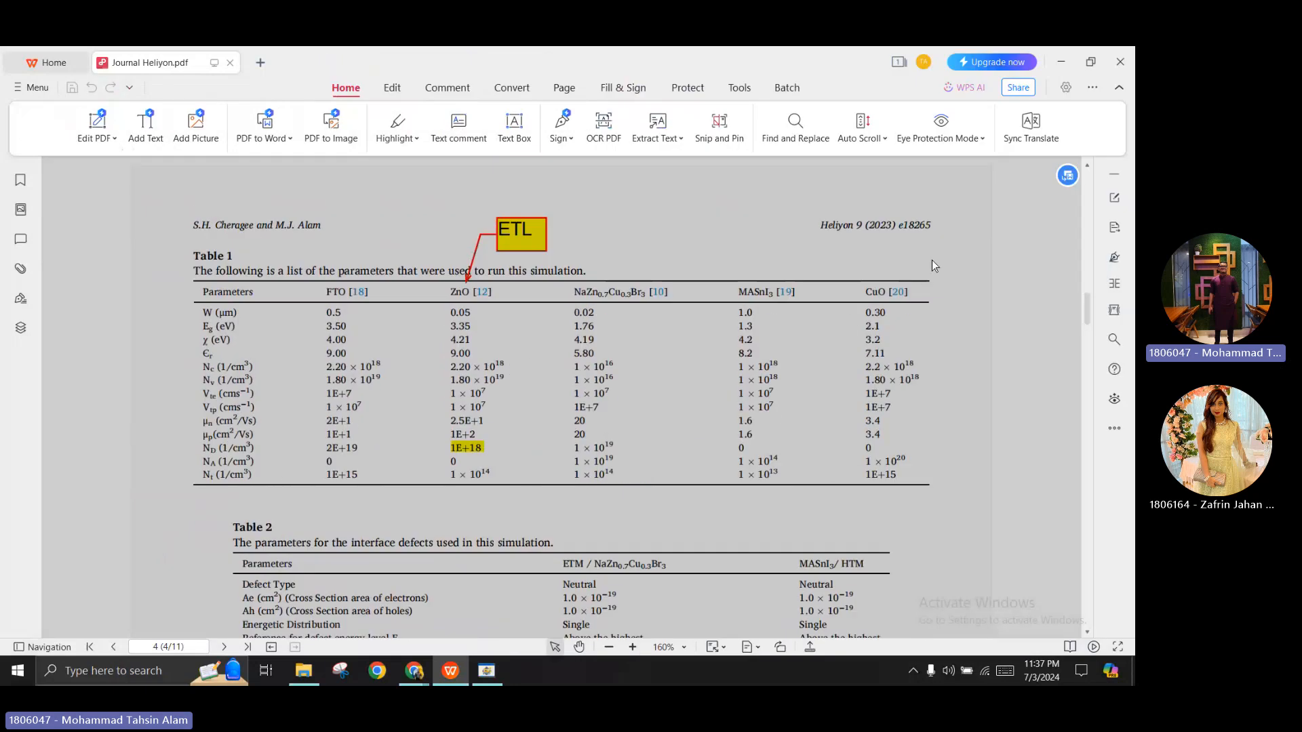
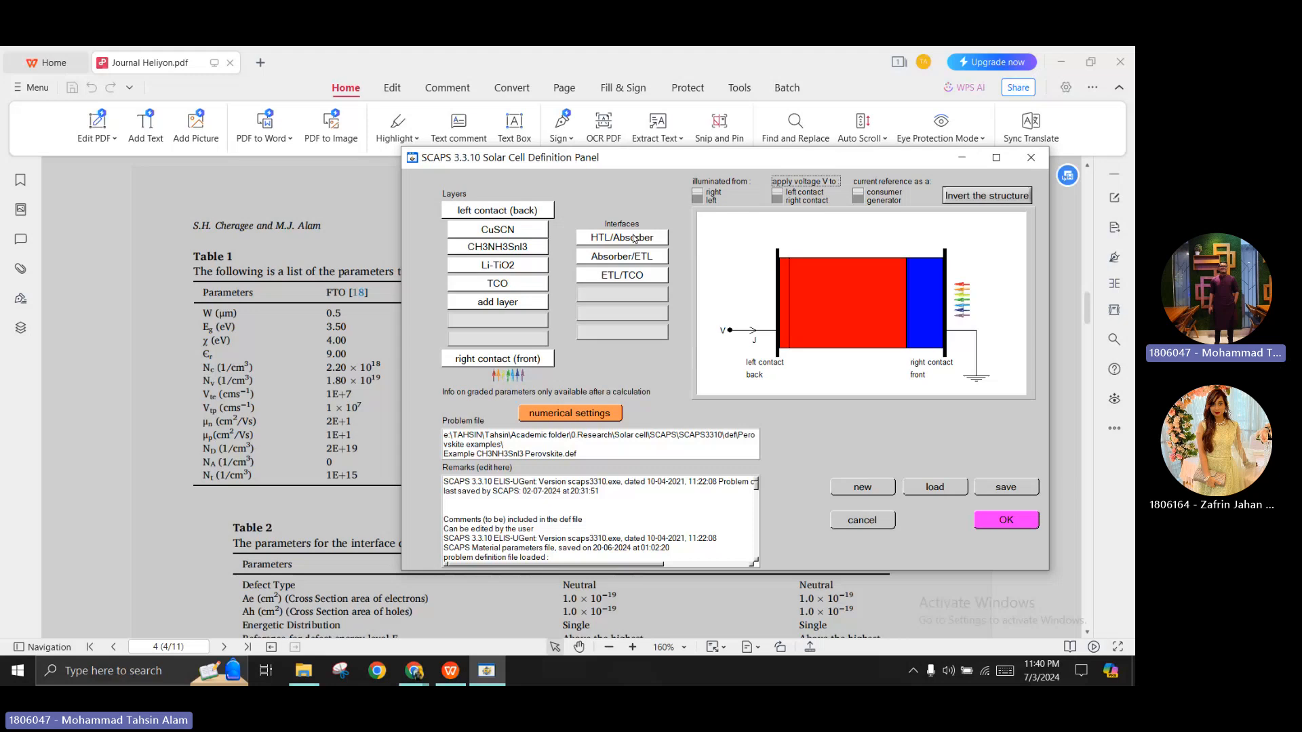
Examine the HTL/Absorber interface and the adjoining CuSCN and CH3NH3SnI3 layers, closing each one without changes
{"action": "left_click", "coordinate": [634, 237]}
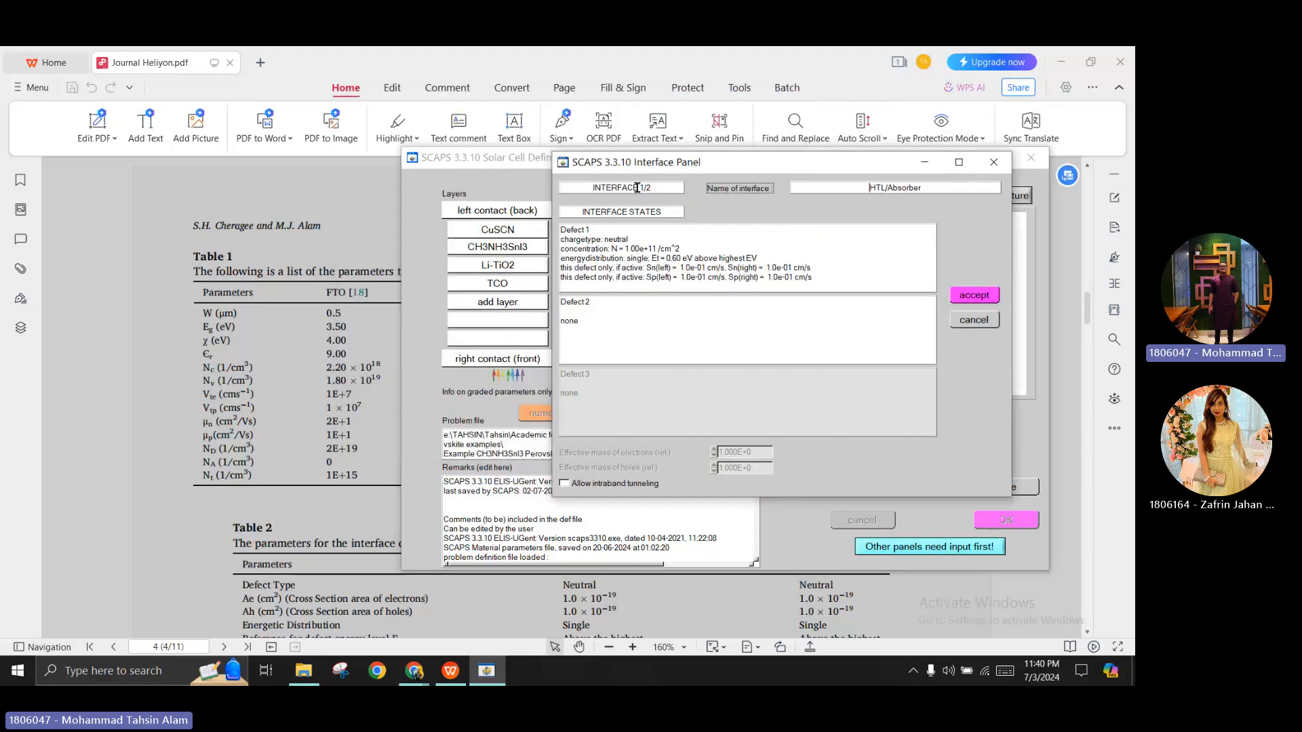
{"action": "left_click_drag", "start_coordinate": [723, 173], "coordinate": [827, 217]}
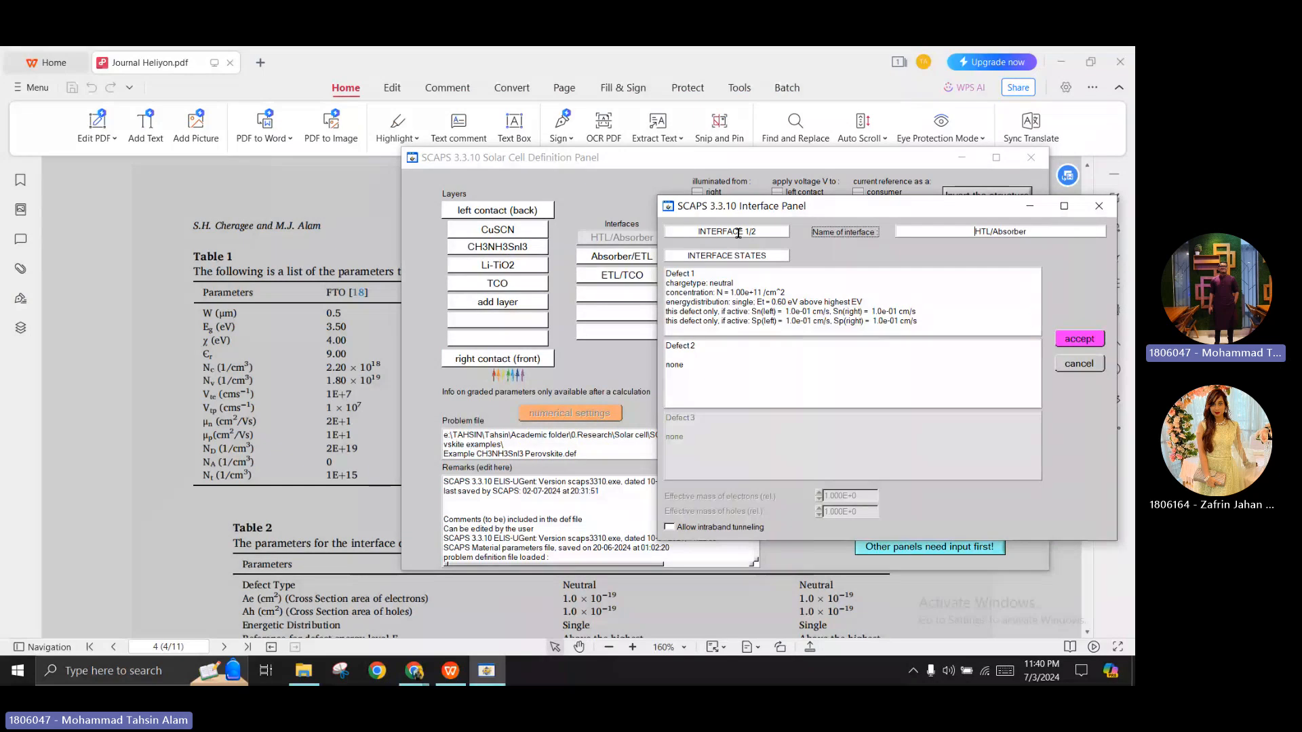
{"action": "left_click", "coordinate": [1094, 212]}
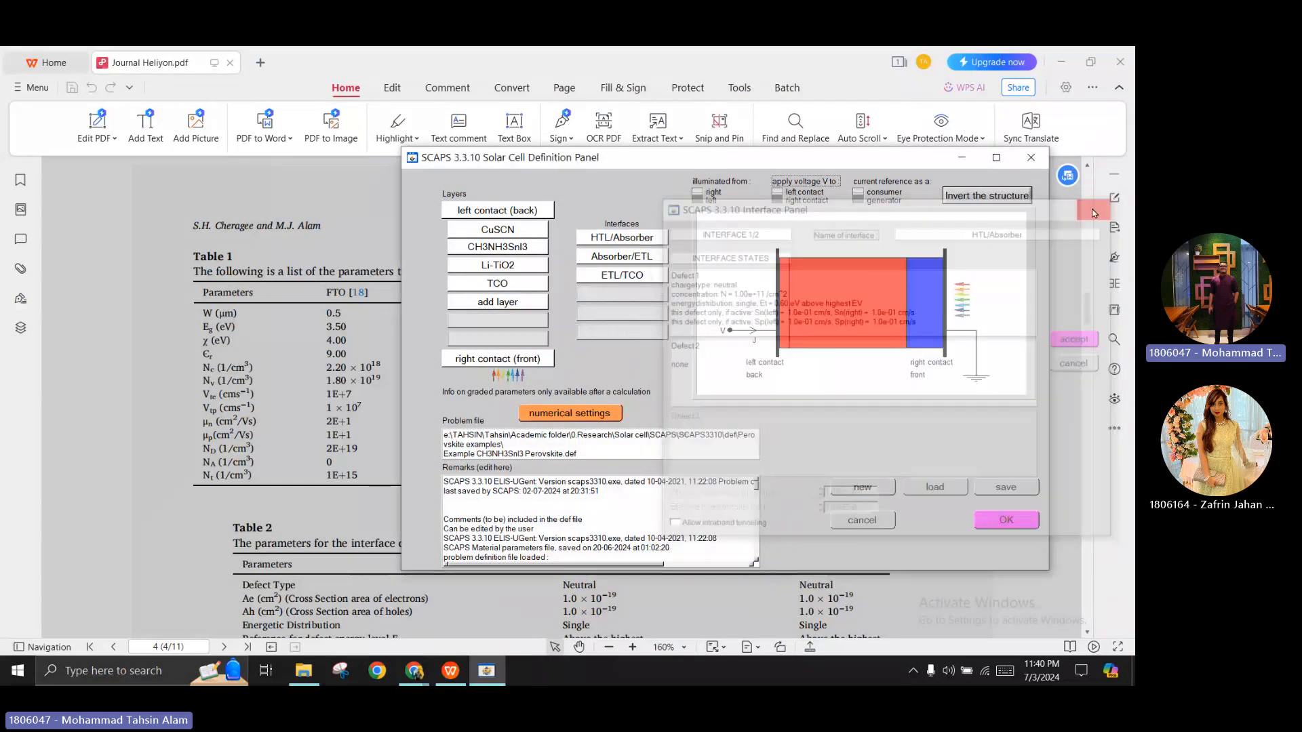
{"action": "left_click", "coordinate": [509, 231]}
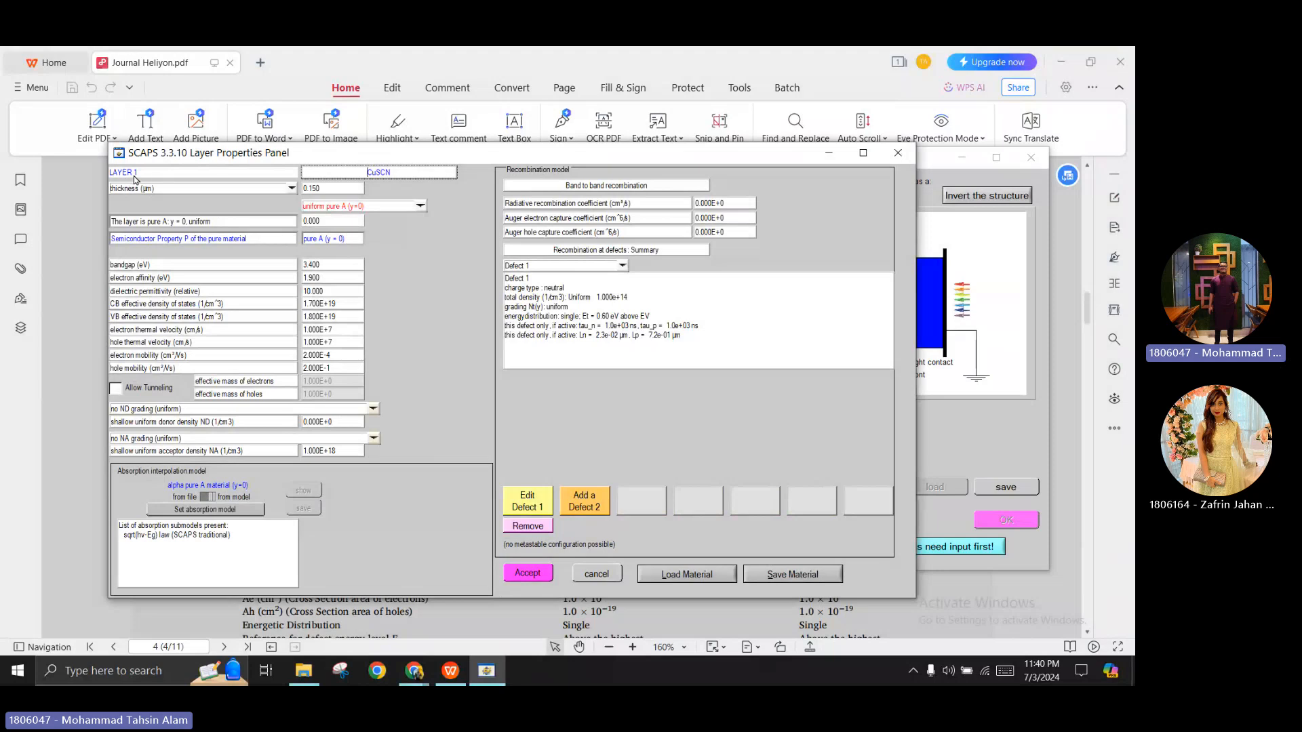
{"action": "left_click", "coordinate": [898, 153]}
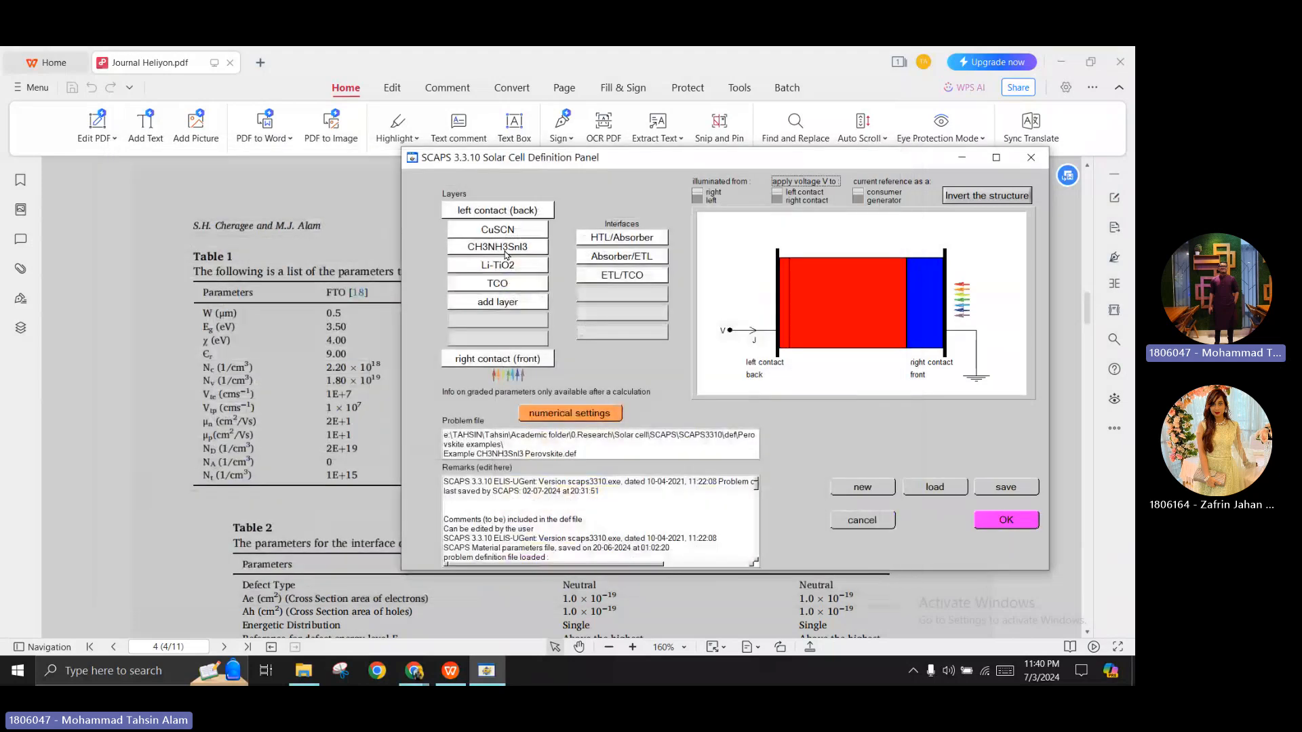
{"action": "left_click", "coordinate": [505, 251]}
{"action": "left_click", "coordinate": [898, 153]}
Set the total density of Defect 1 at the HTL/Absorber interface to 1.00E+10 per cm² and accept the interface settings
{"action": "left_click", "coordinate": [624, 246]}
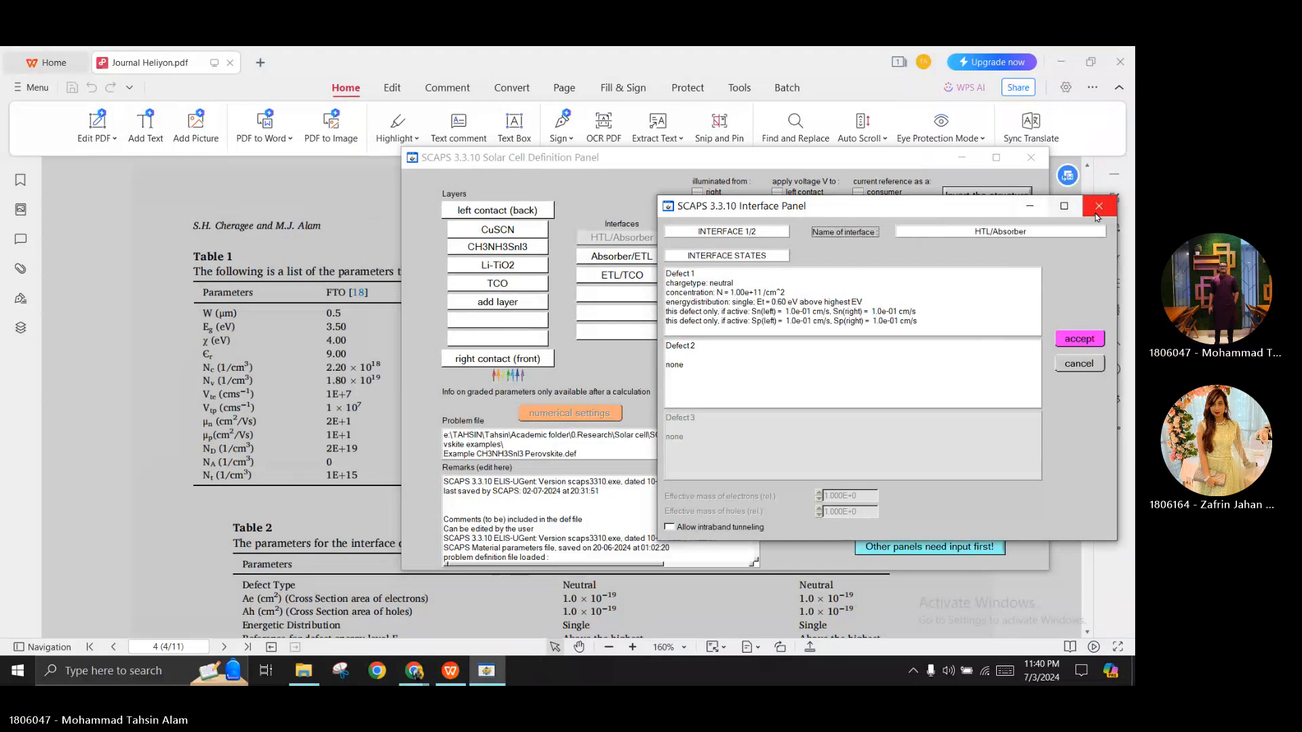
{"action": "left_click", "coordinate": [877, 283]}
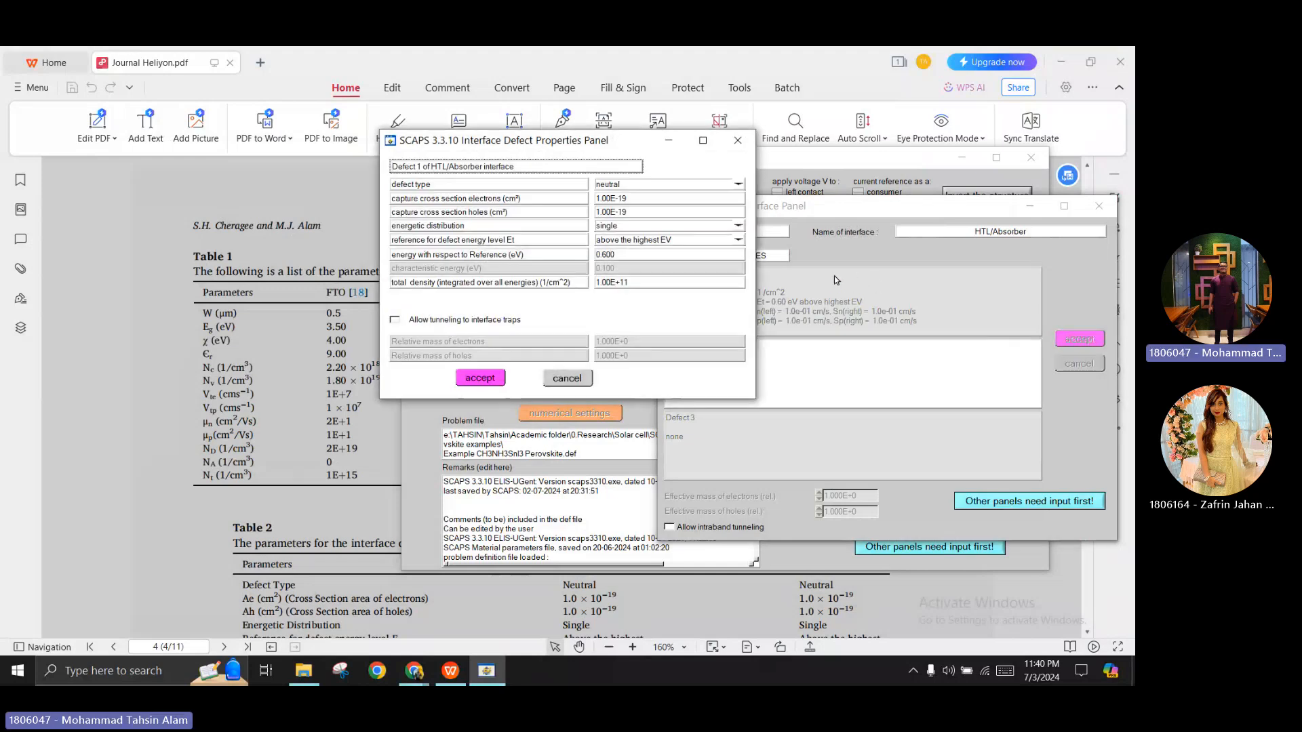
{"action": "left_click_drag", "start_coordinate": [615, 147], "coordinate": [757, 165]}
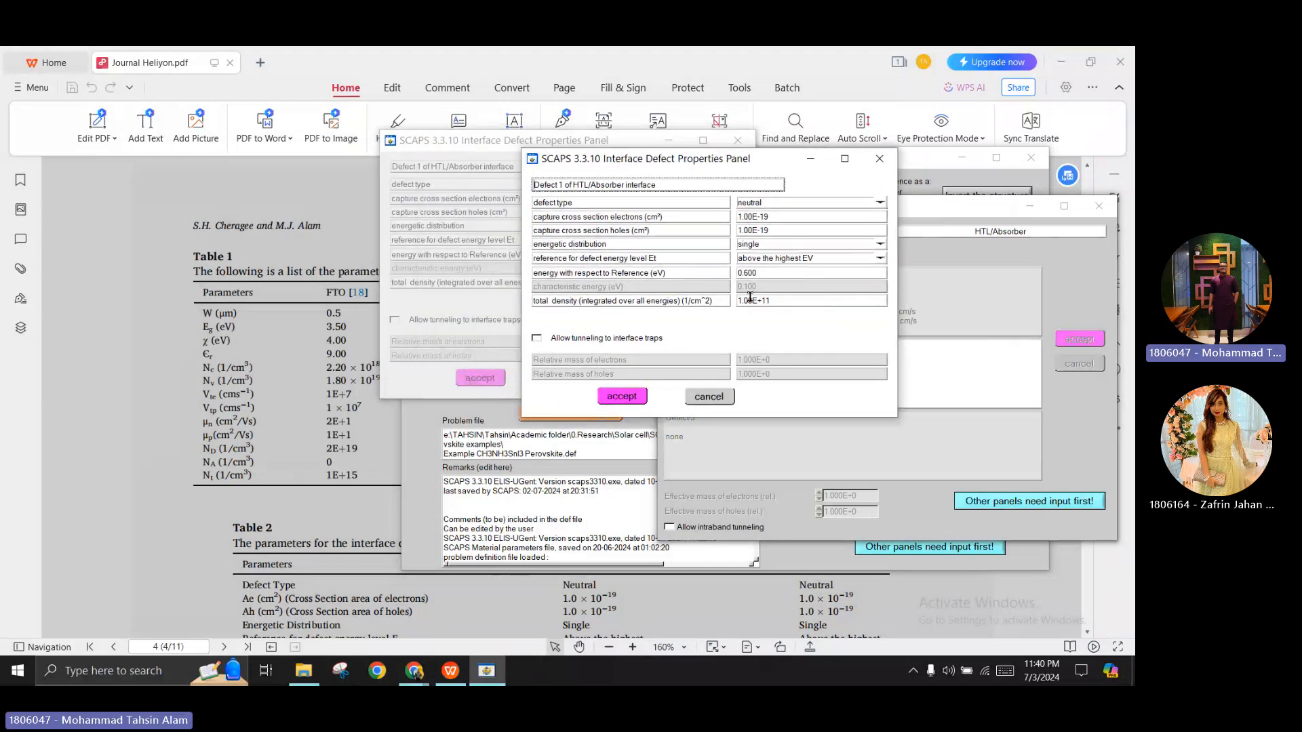
{"action": "left_click", "coordinate": [778, 299]}
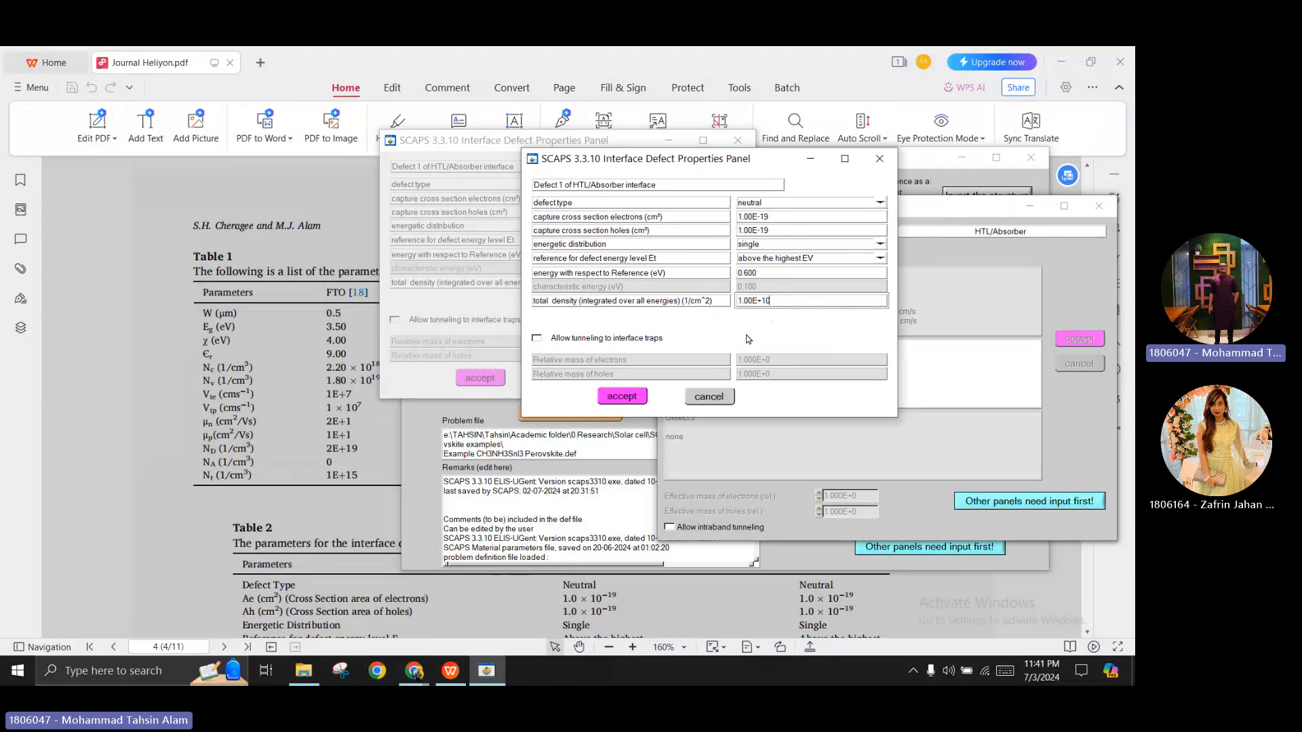
{"action": "left_click", "coordinate": [632, 397]}
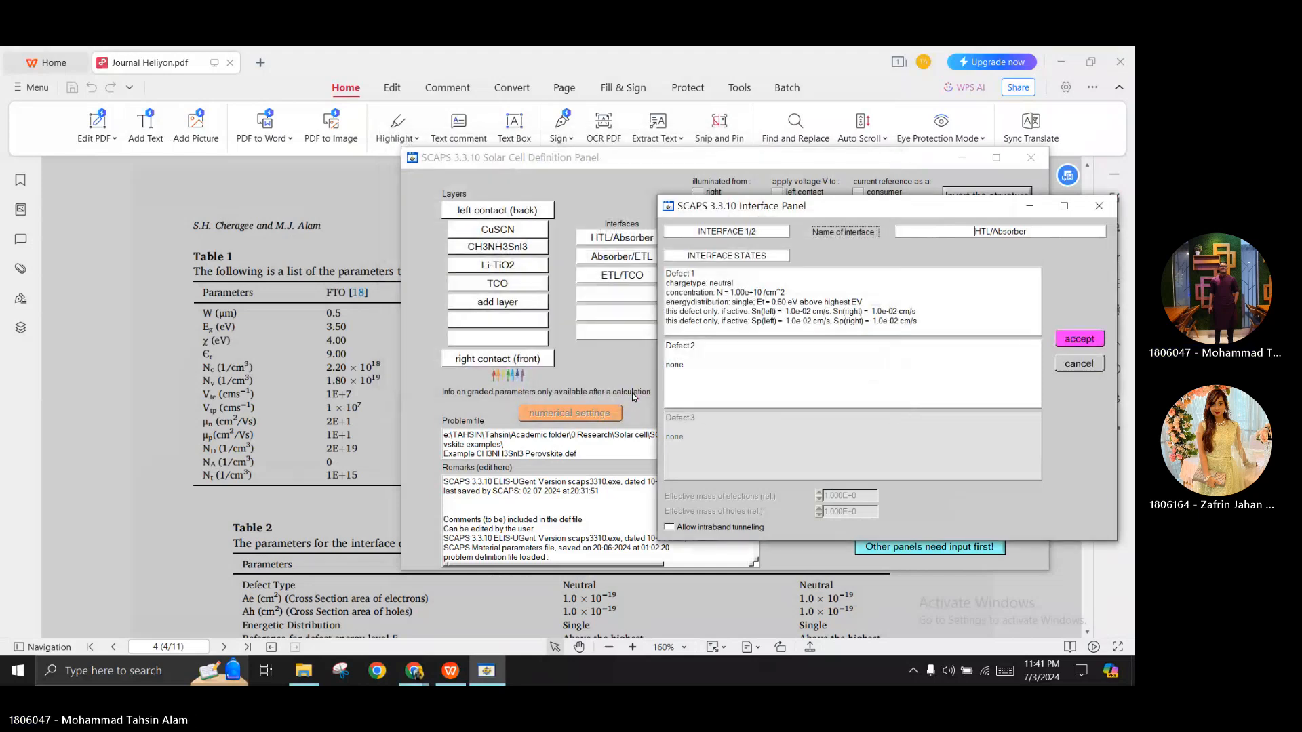
{"action": "left_click", "coordinate": [1079, 339]}
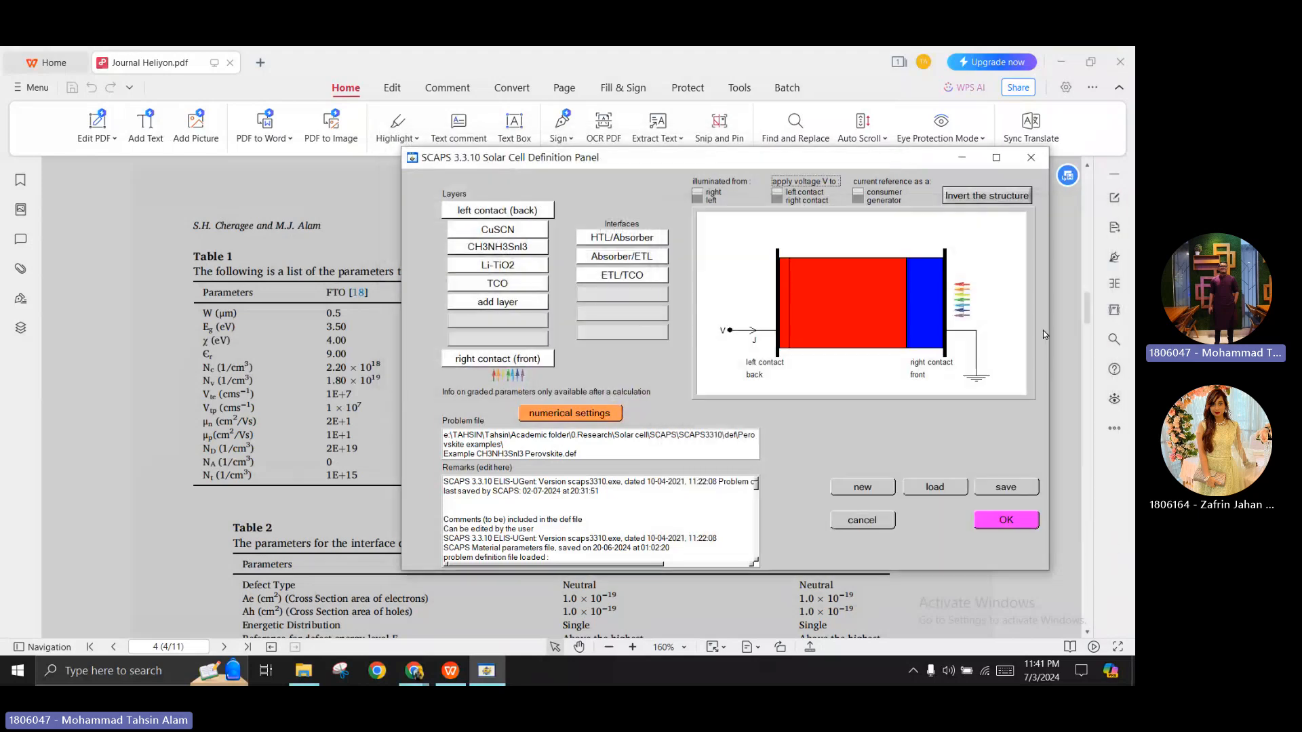
Review the energetic distribution options for Defect 1 of the Absorber/ETL interface and accept with gauß selected
{"action": "left_click", "coordinate": [648, 257]}
{"action": "left_click", "coordinate": [969, 290]}
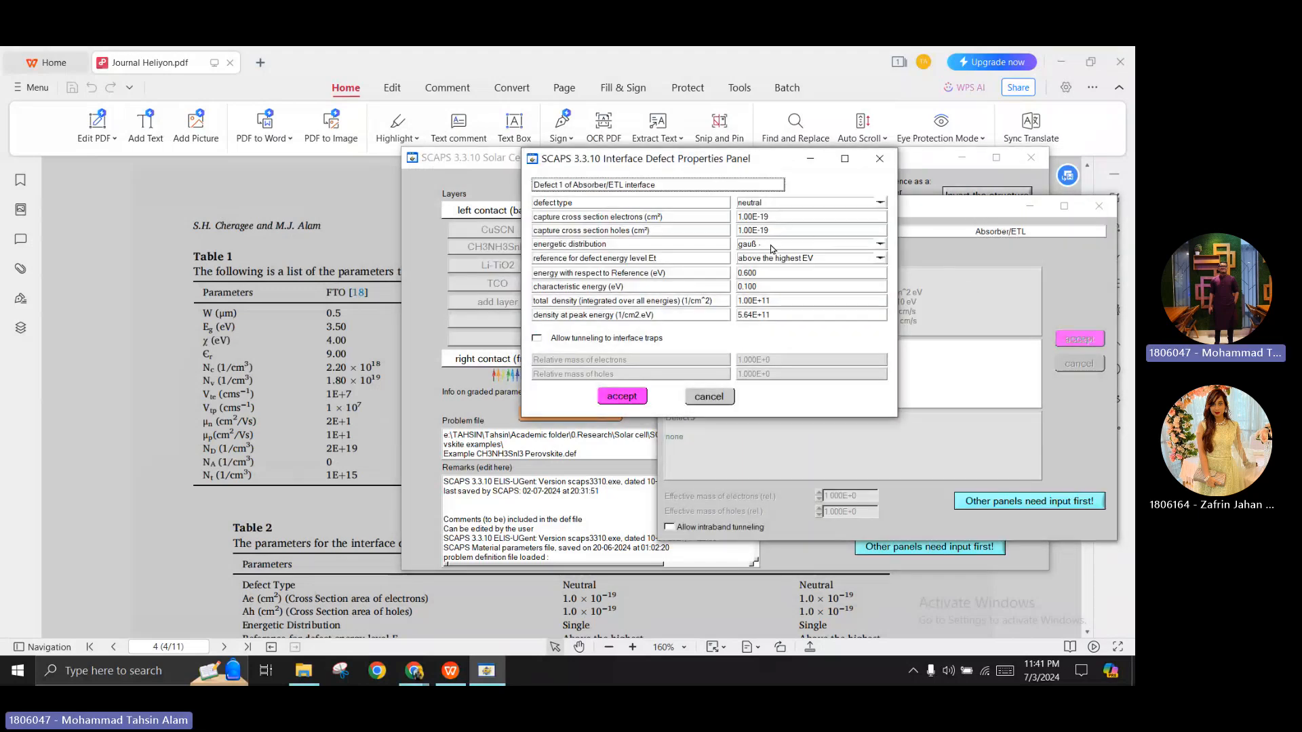
{"action": "left_click", "coordinate": [813, 245]}
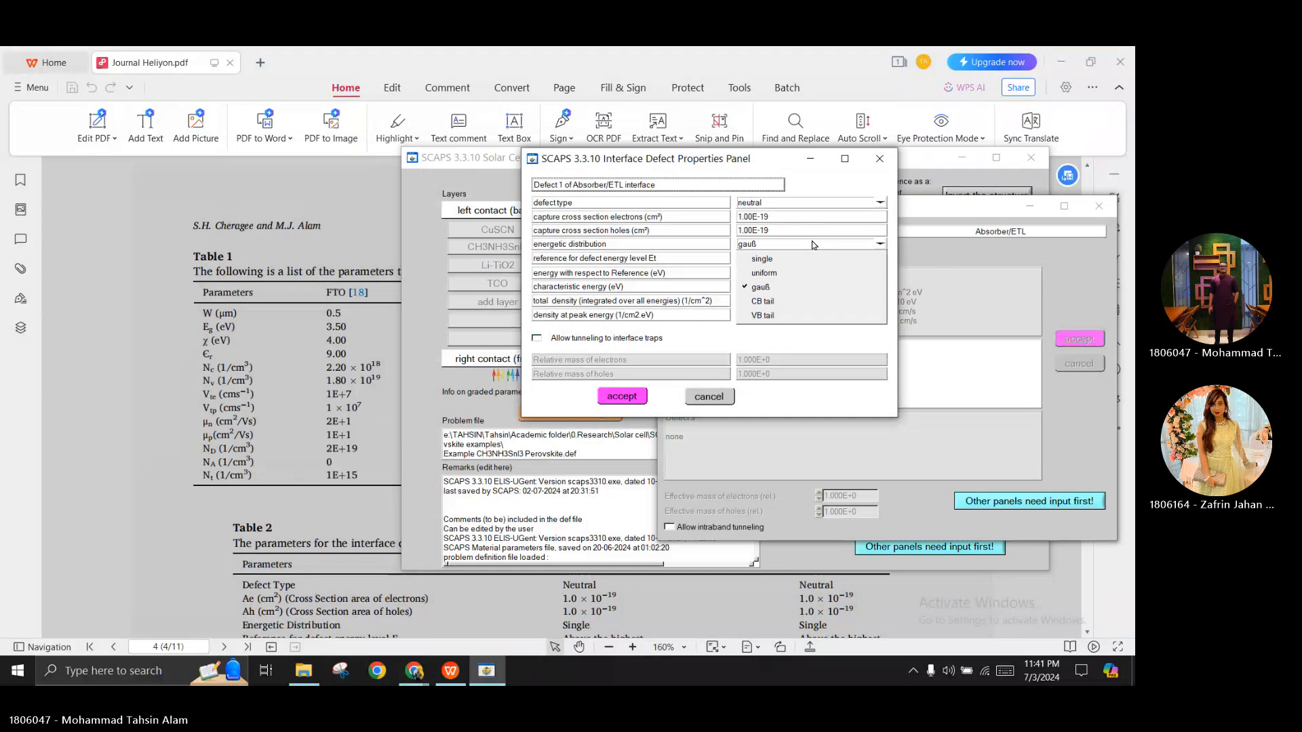
{"action": "left_click", "coordinate": [766, 287]}
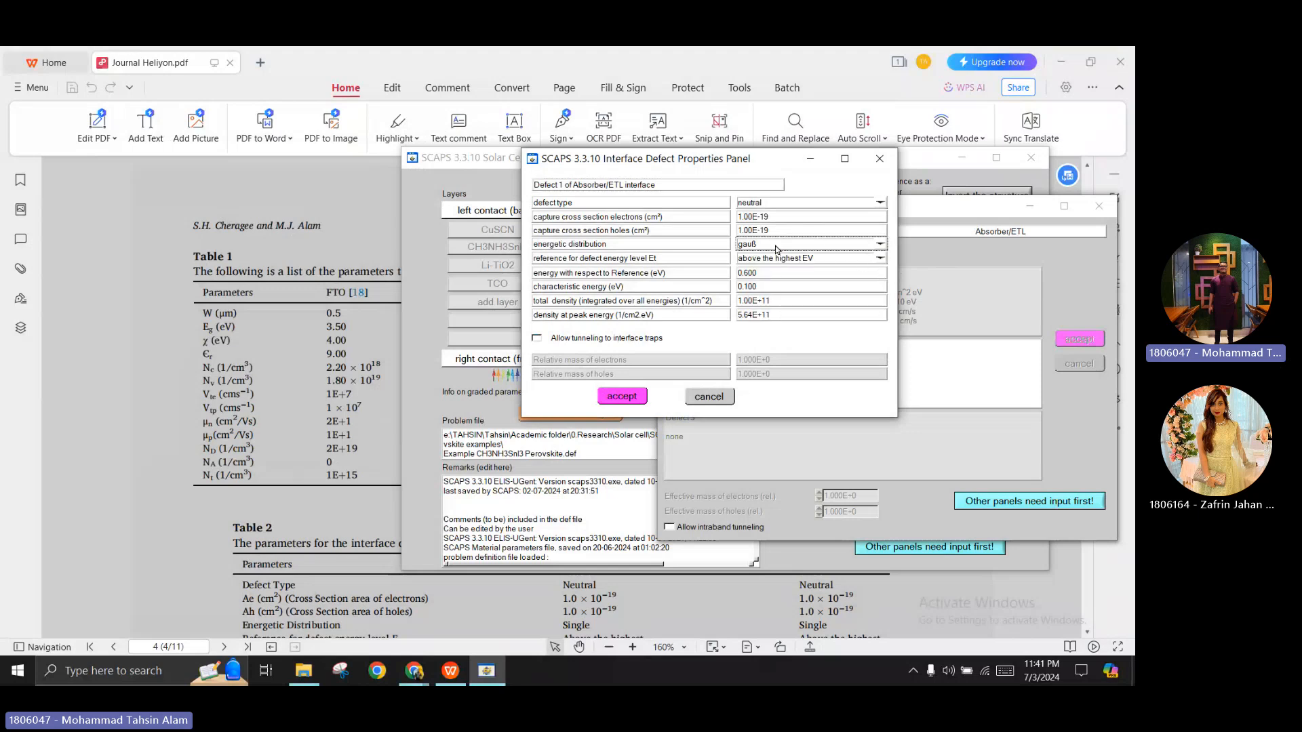
{"action": "left_click", "coordinate": [637, 396]}
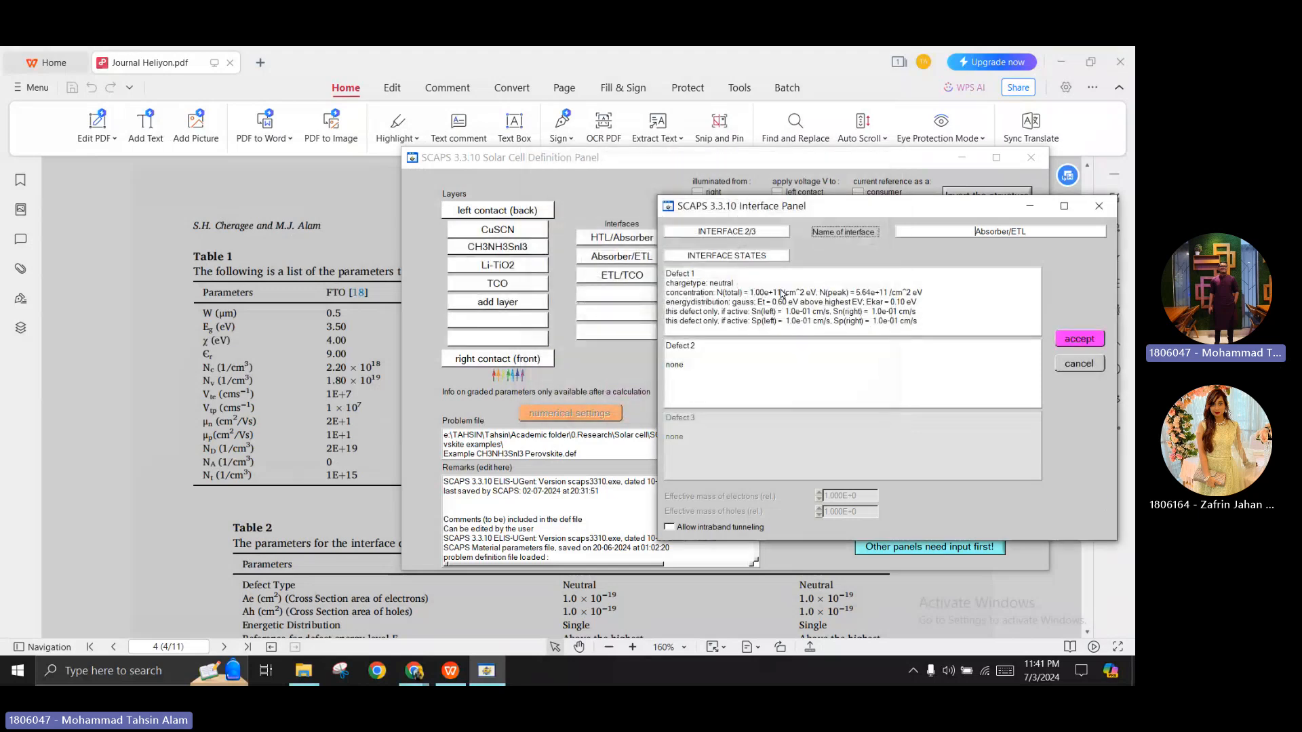
{"action": "left_click", "coordinate": [1090, 339]}
Review the energetic distribution options for Defect 1 of the HTL/Absorber interface and accept with single selected
{"action": "left_click", "coordinate": [637, 240]}
{"action": "left_click", "coordinate": [964, 292]}
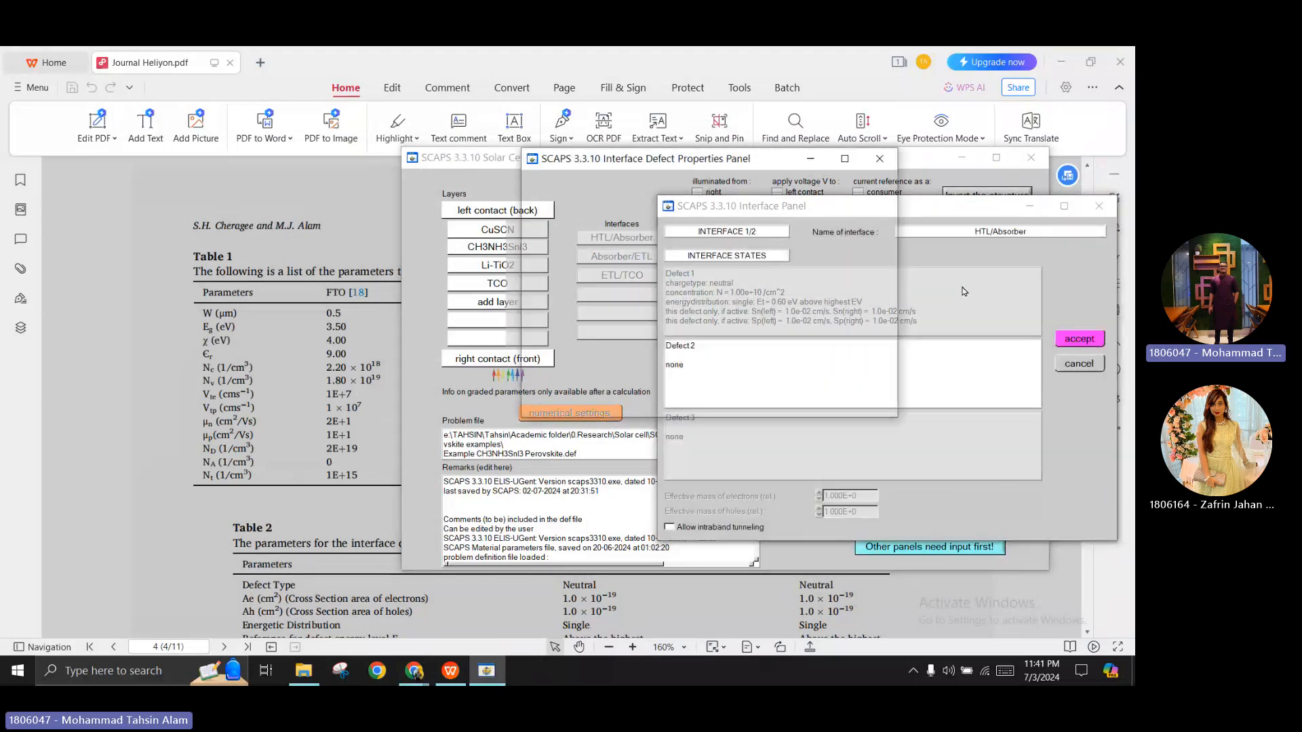
{"action": "left_click", "coordinate": [826, 245]}
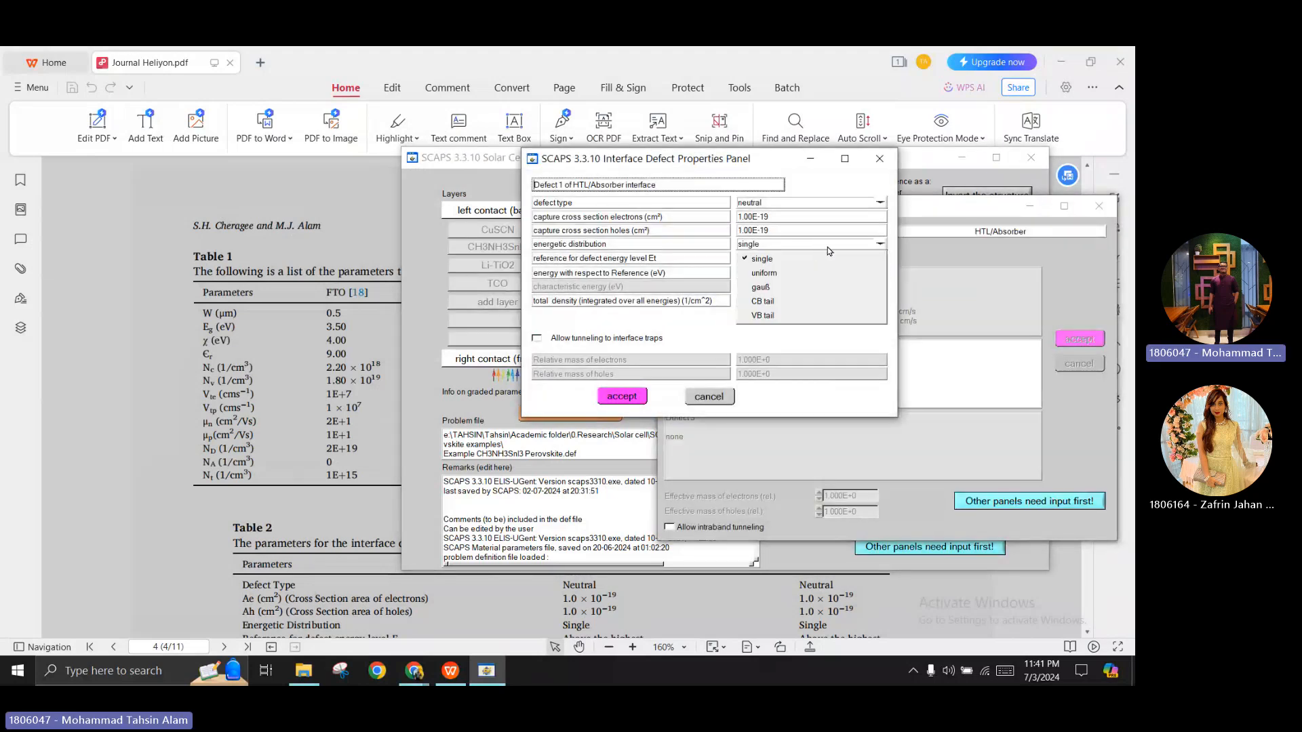
{"action": "left_click", "coordinate": [788, 258]}
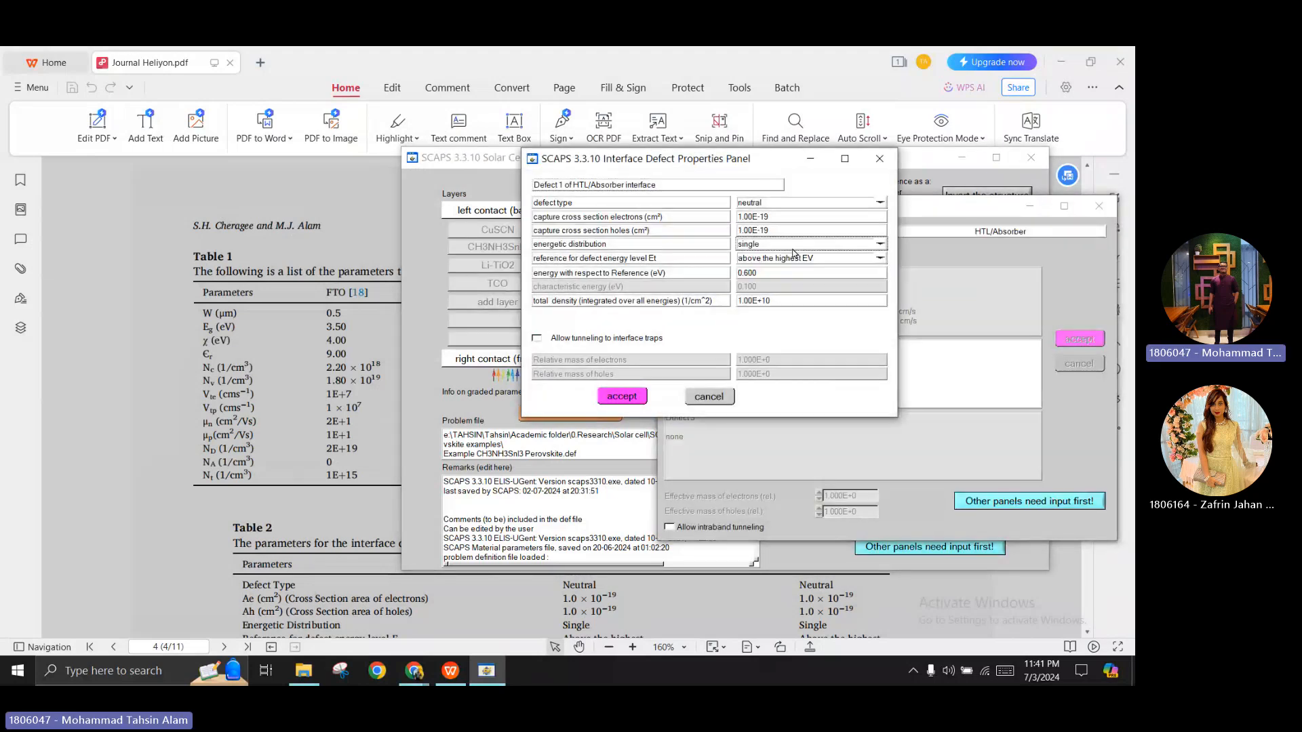
{"action": "left_click", "coordinate": [622, 396]}
{"action": "left_click", "coordinate": [1079, 339]}
Check the Defect 1 properties of the ETL/TCO interface and accept them
{"action": "left_click", "coordinate": [637, 275]}
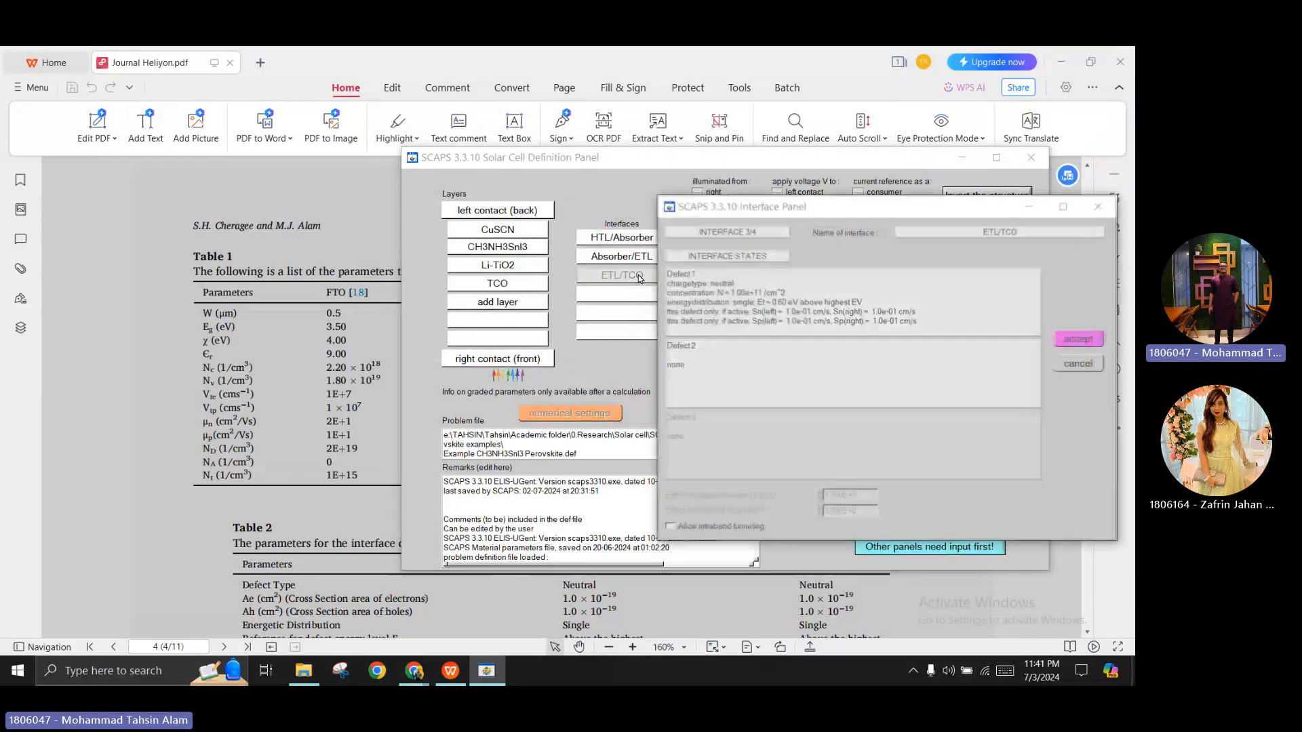
{"action": "left_click", "coordinate": [779, 248]}
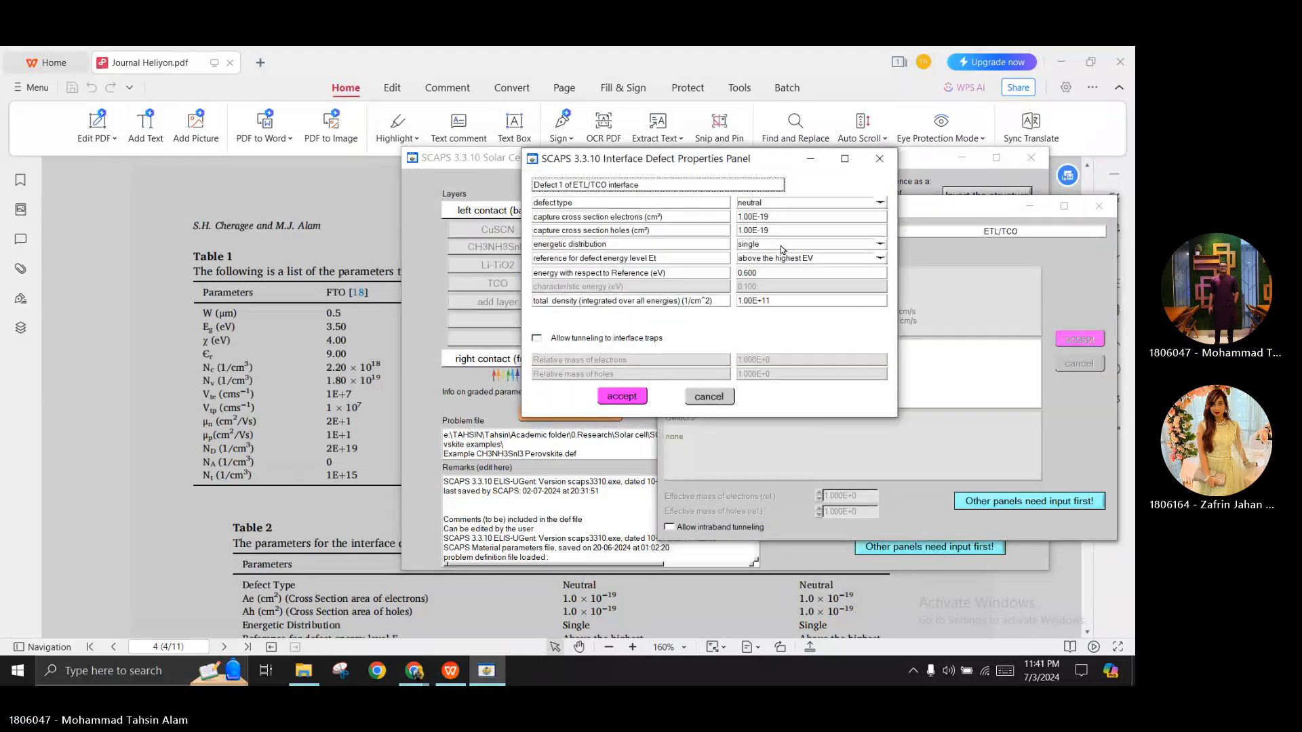
{"action": "left_click", "coordinate": [621, 396]}
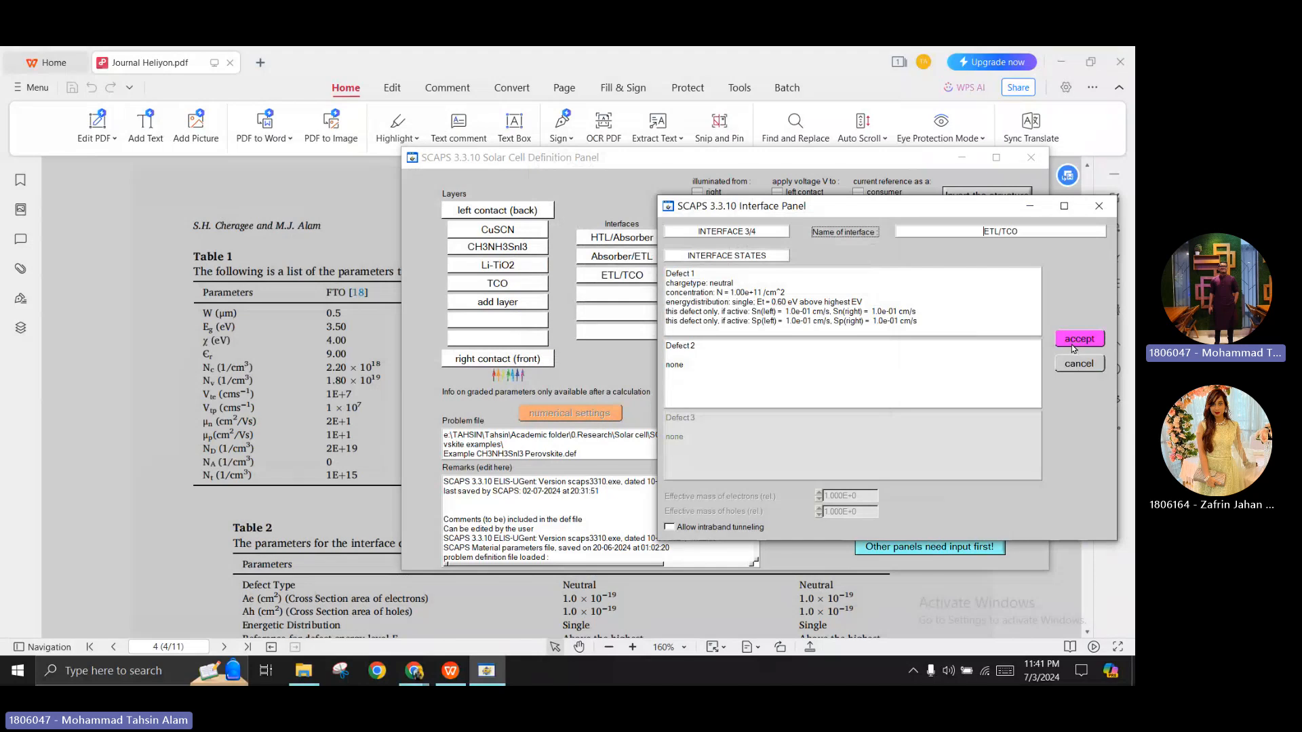
{"action": "left_click", "coordinate": [1074, 341]}
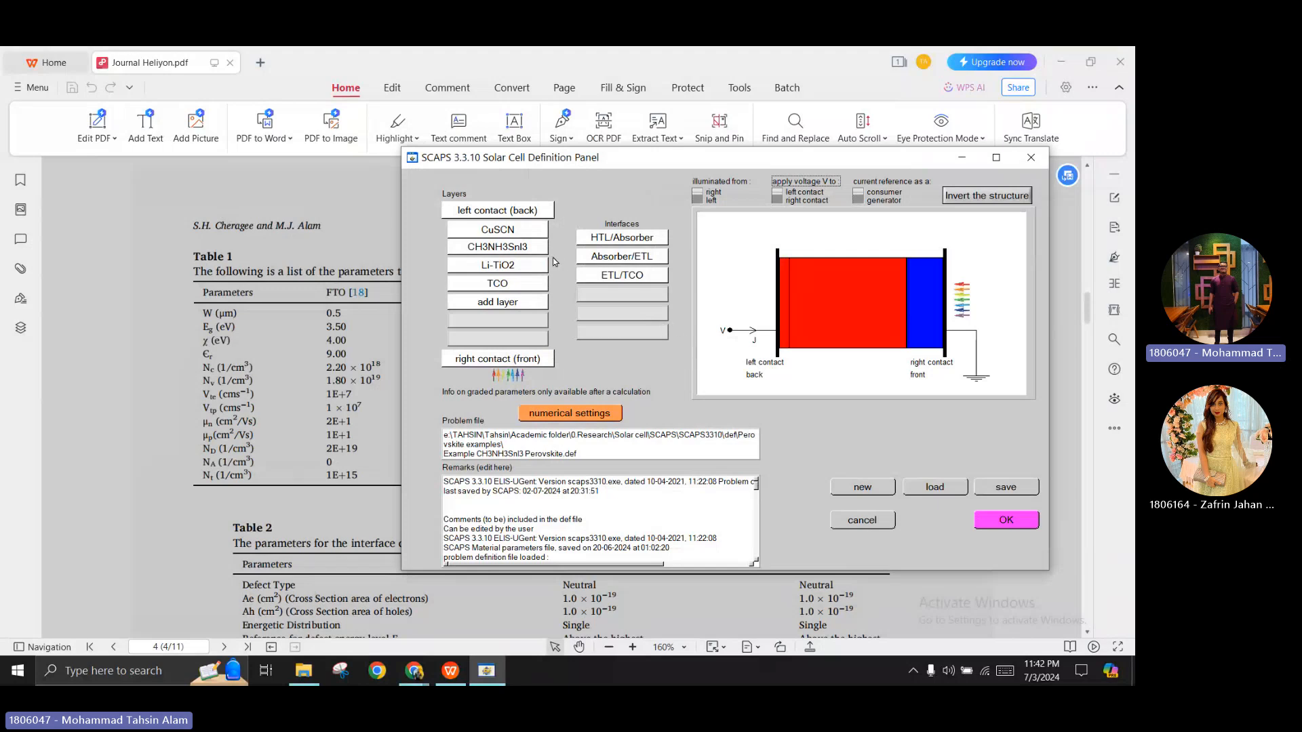
Examine the CuSCN layer's absorption model setup and graph, and accept the model and layer properties
{"action": "left_click", "coordinate": [527, 233]}
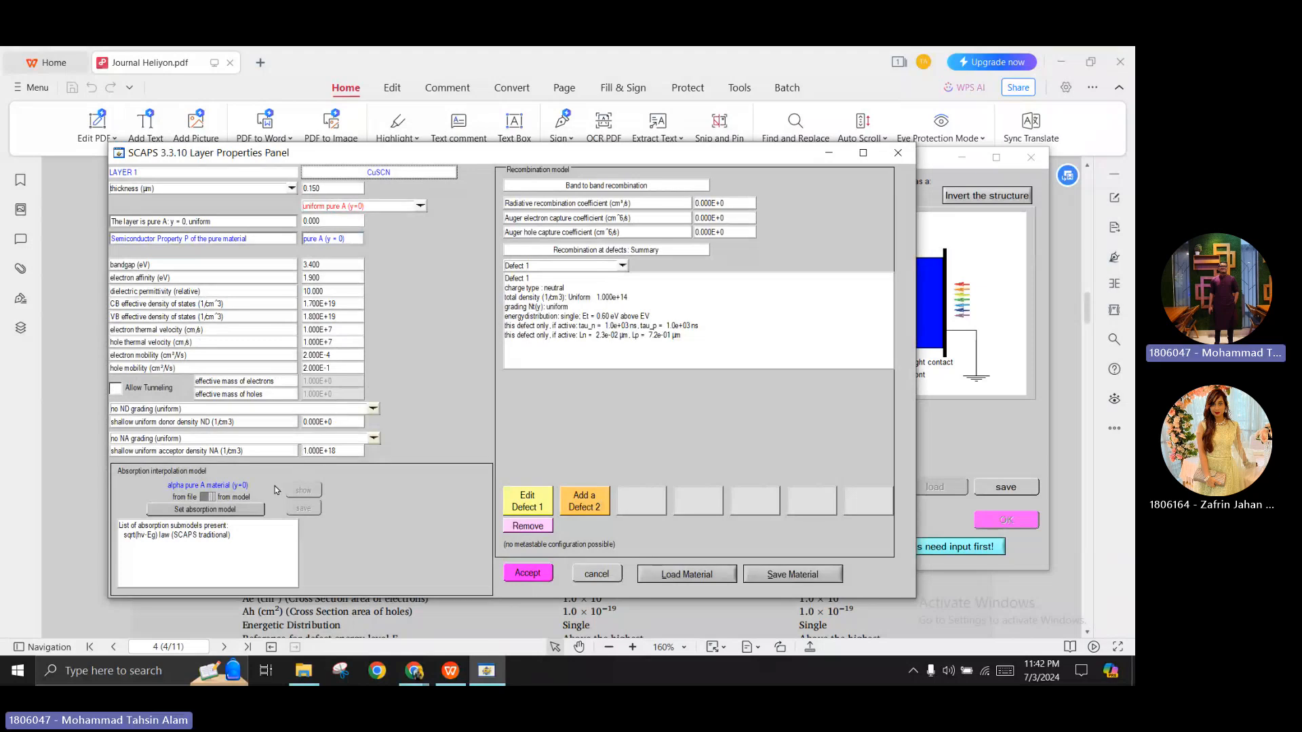
{"action": "left_click", "coordinate": [236, 510]}
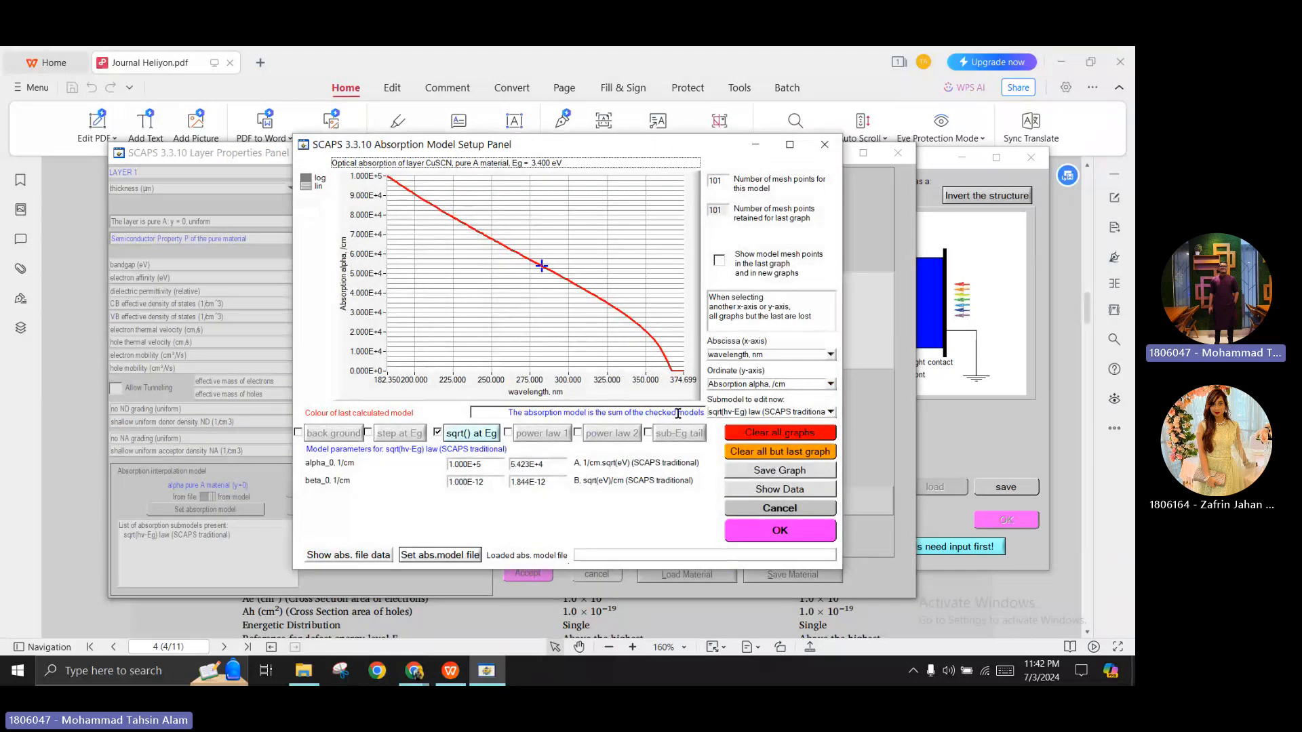
{"action": "left_click", "coordinate": [780, 531]}
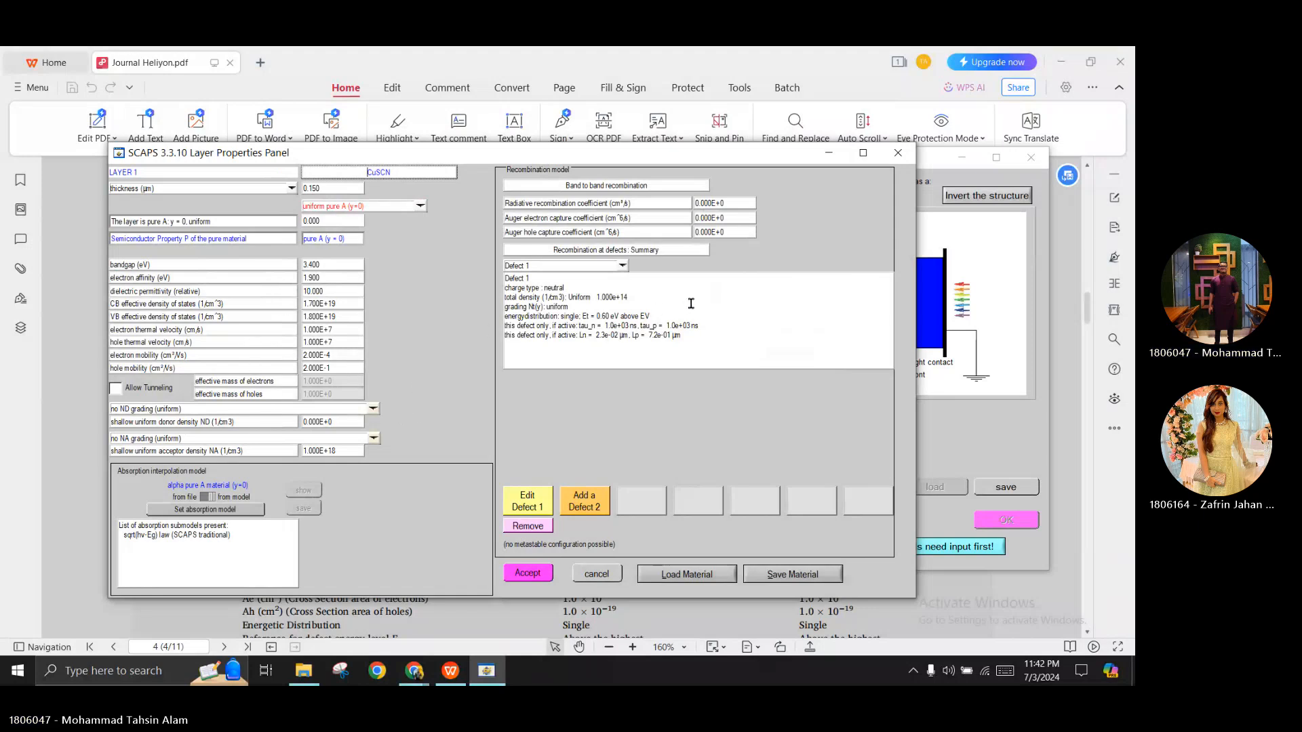
{"action": "left_click", "coordinate": [528, 574]}
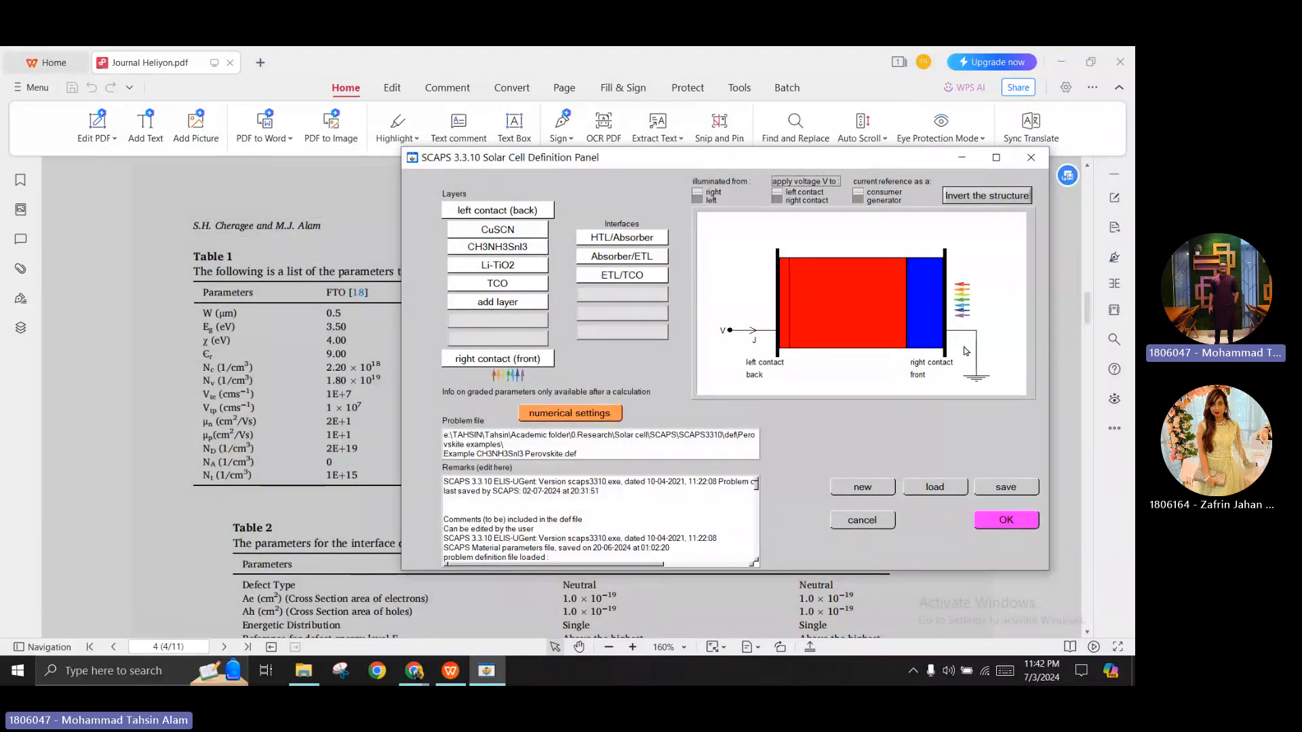
Save the solar cell problem definition as New.def in the Perovskite examples folder
{"action": "left_click", "coordinate": [1004, 488]}
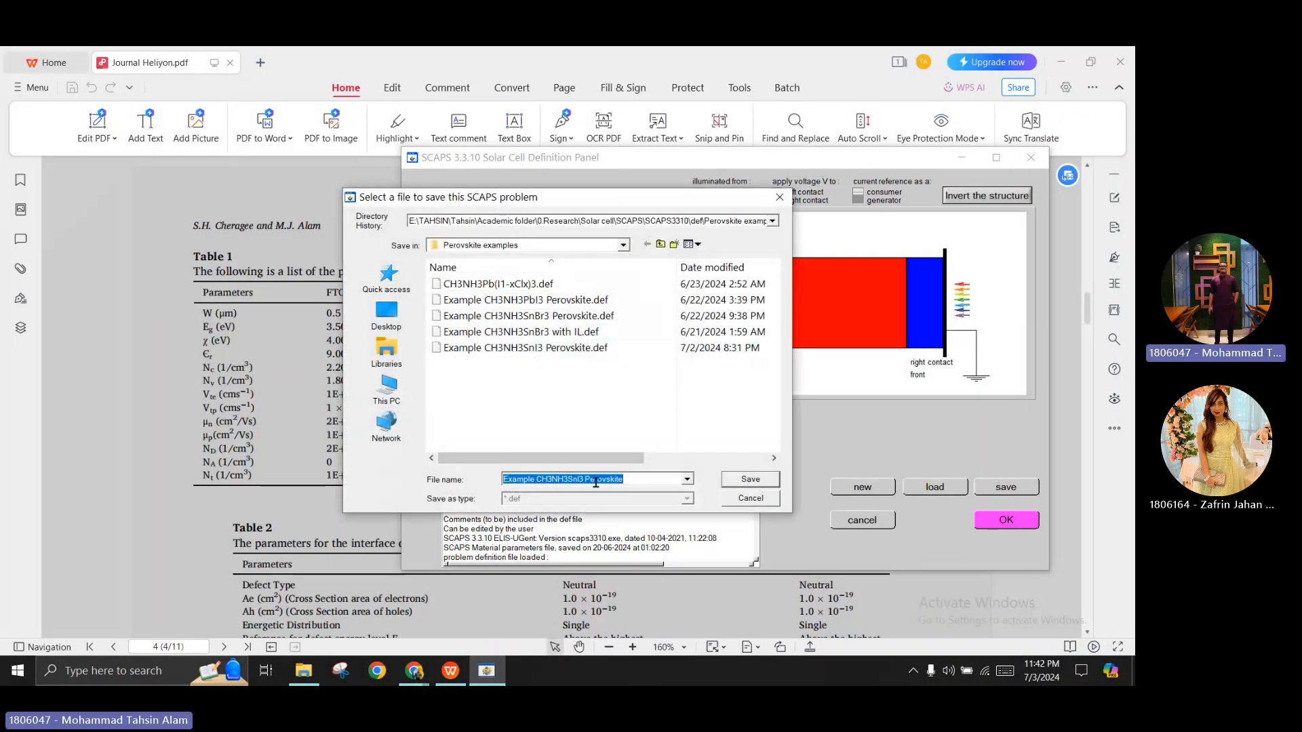
{"action": "left_click", "coordinate": [596, 483]}
{"action": "left_click_drag", "start_coordinate": [628, 482], "coordinate": [474, 476]}
{"action": "type", "text": "NEw"}
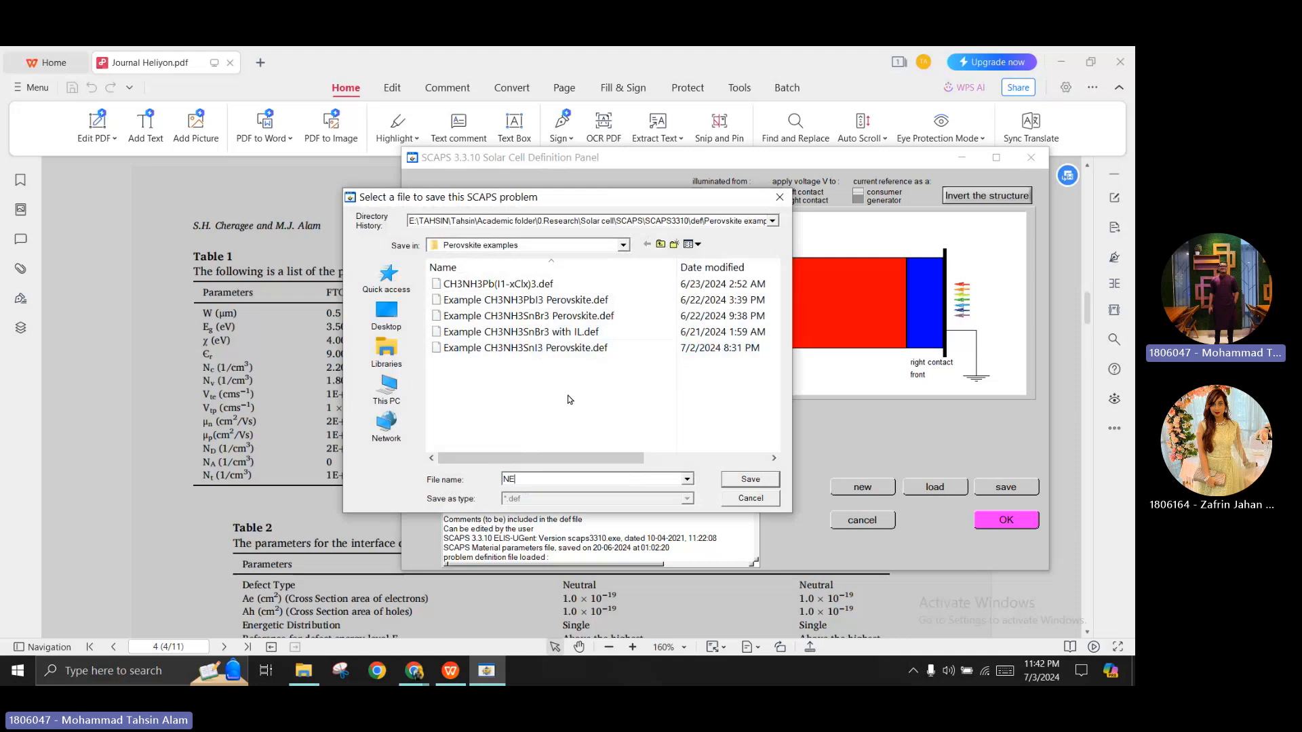
{"action": "key", "text": "BackSpace"}
{"action": "key", "text": "BackSpace"}
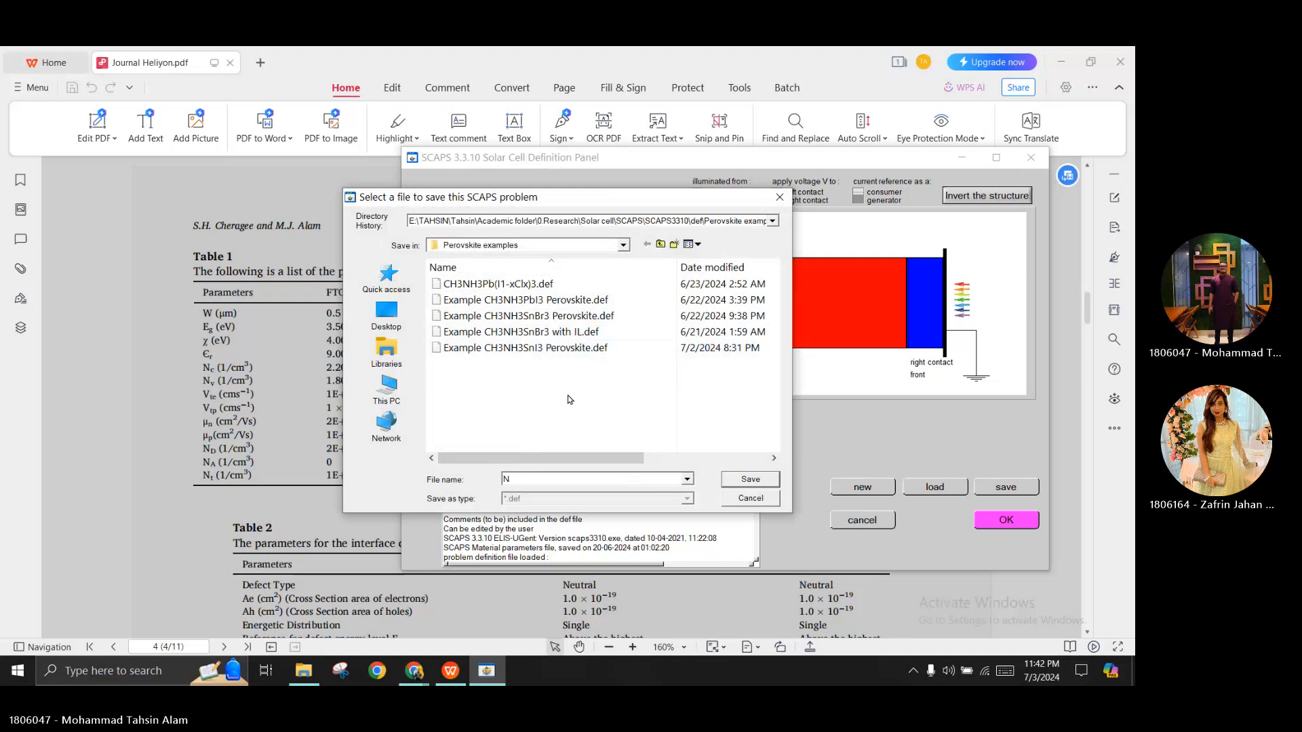
{"action": "type", "text": "ew"}
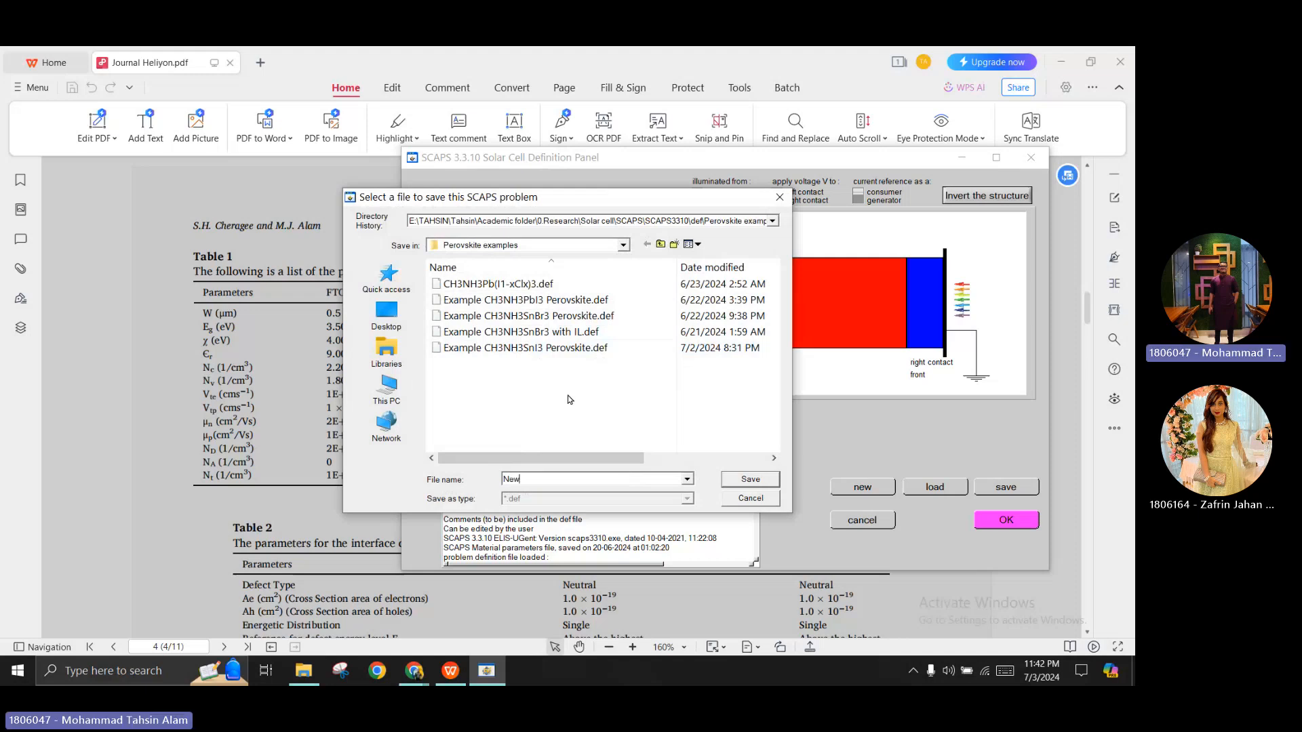
{"action": "type", "text": ".def"}
{"action": "left_click", "coordinate": [751, 480]}
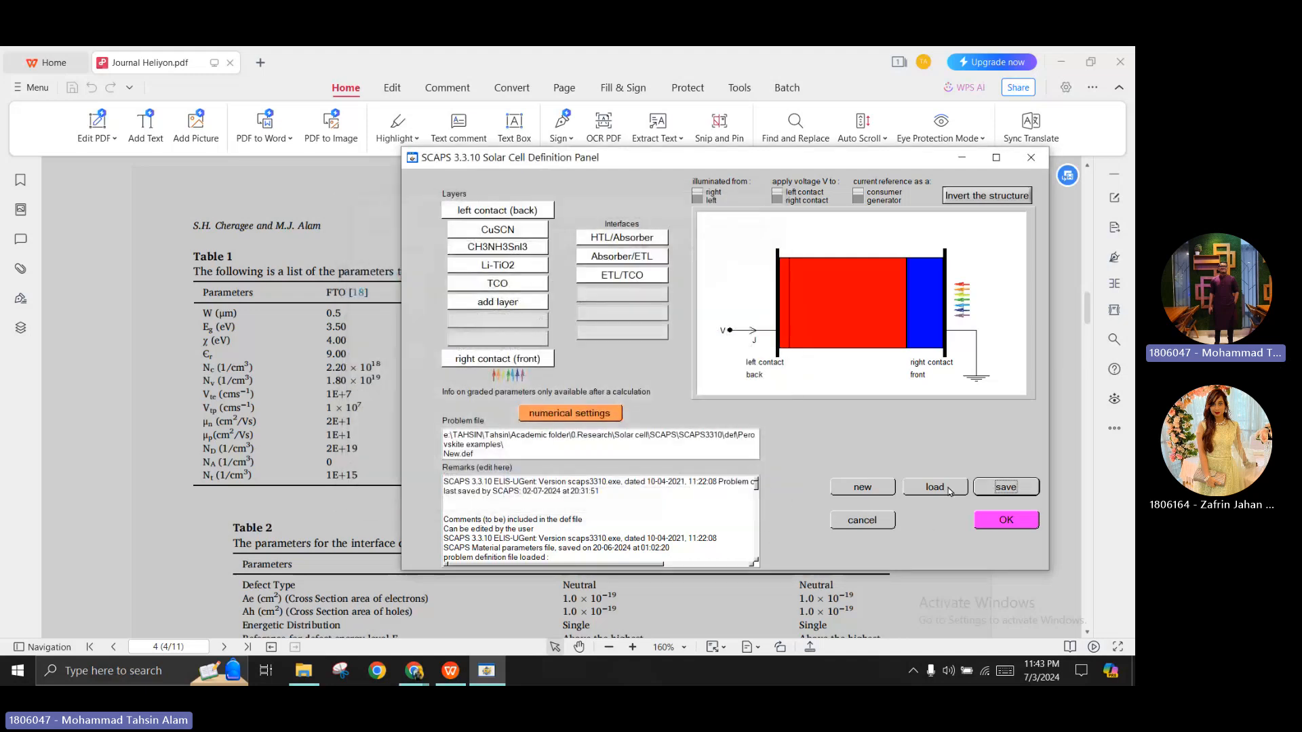
{"action": "left_click", "coordinate": [935, 487]}
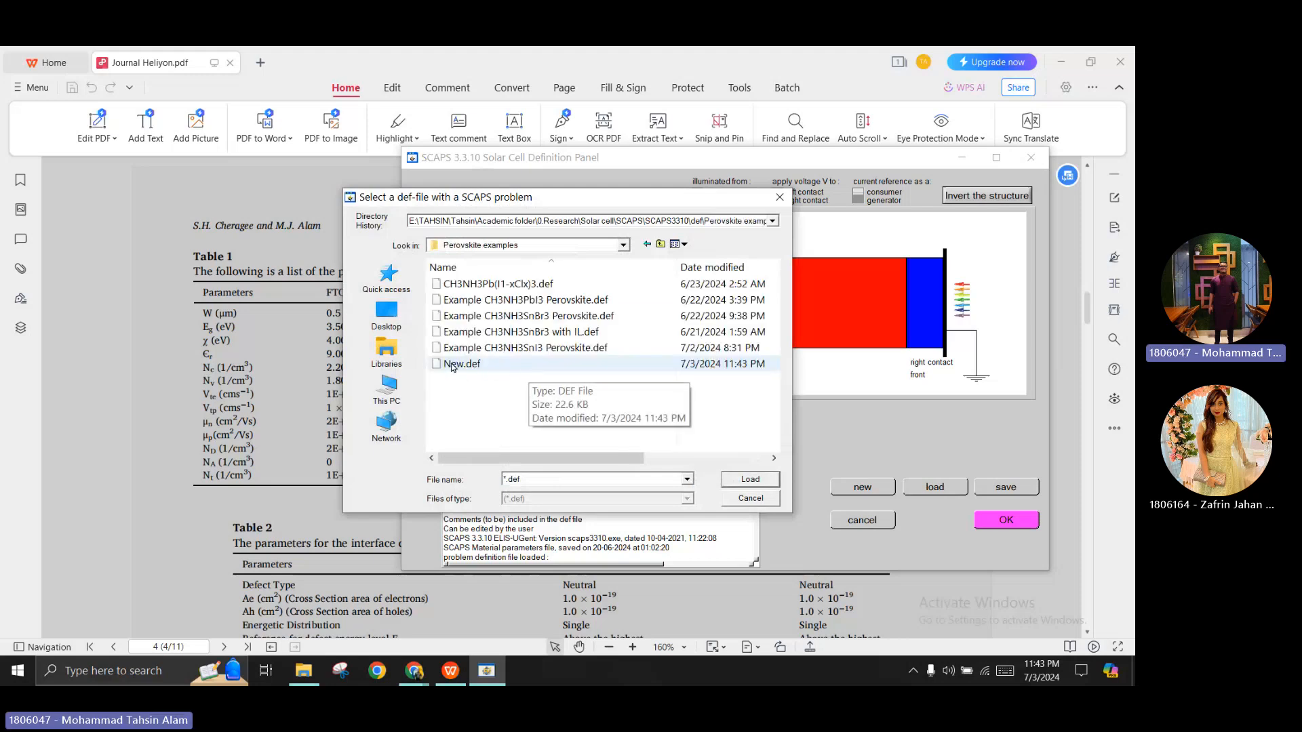
{"action": "left_click", "coordinate": [545, 366]}
{"action": "left_click", "coordinate": [750, 479]}
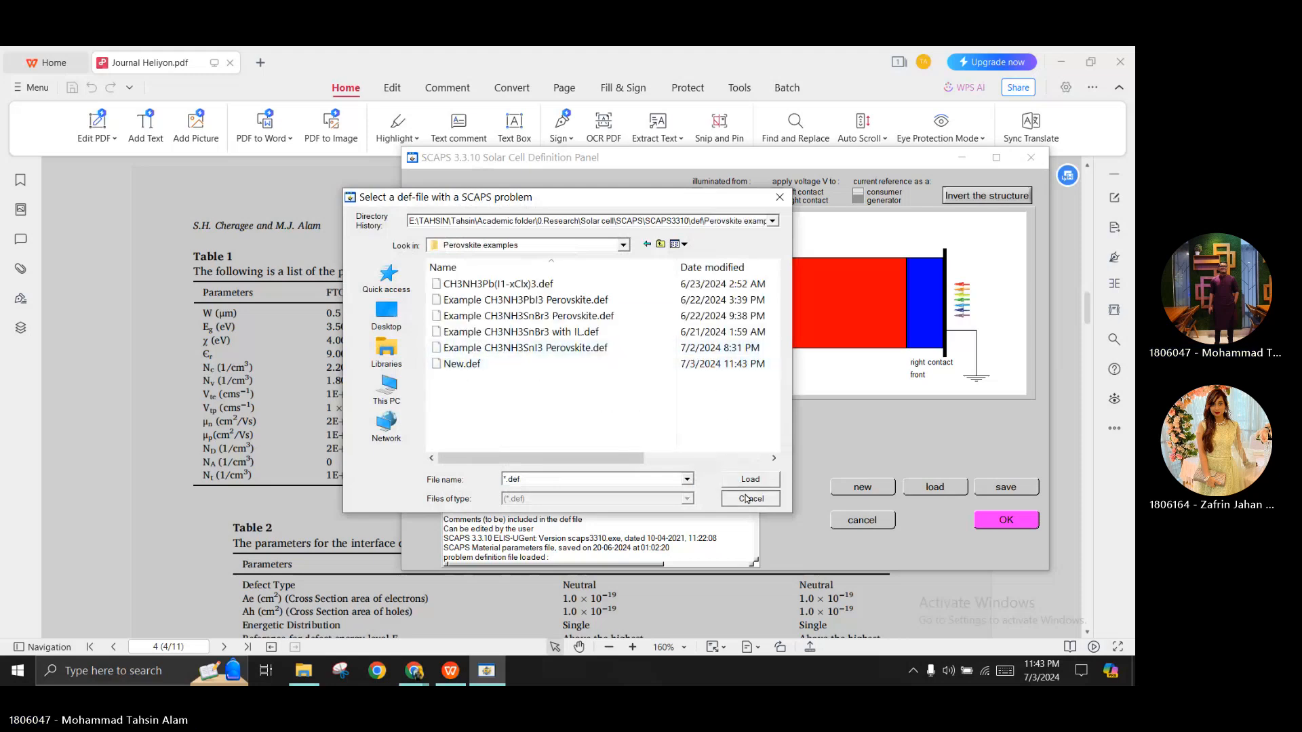
Clear the solar cell definition, reload New.def from the Perovskite examples folder, and accept the problem
{"action": "left_click", "coordinate": [865, 494]}
{"action": "left_click", "coordinate": [931, 485]}
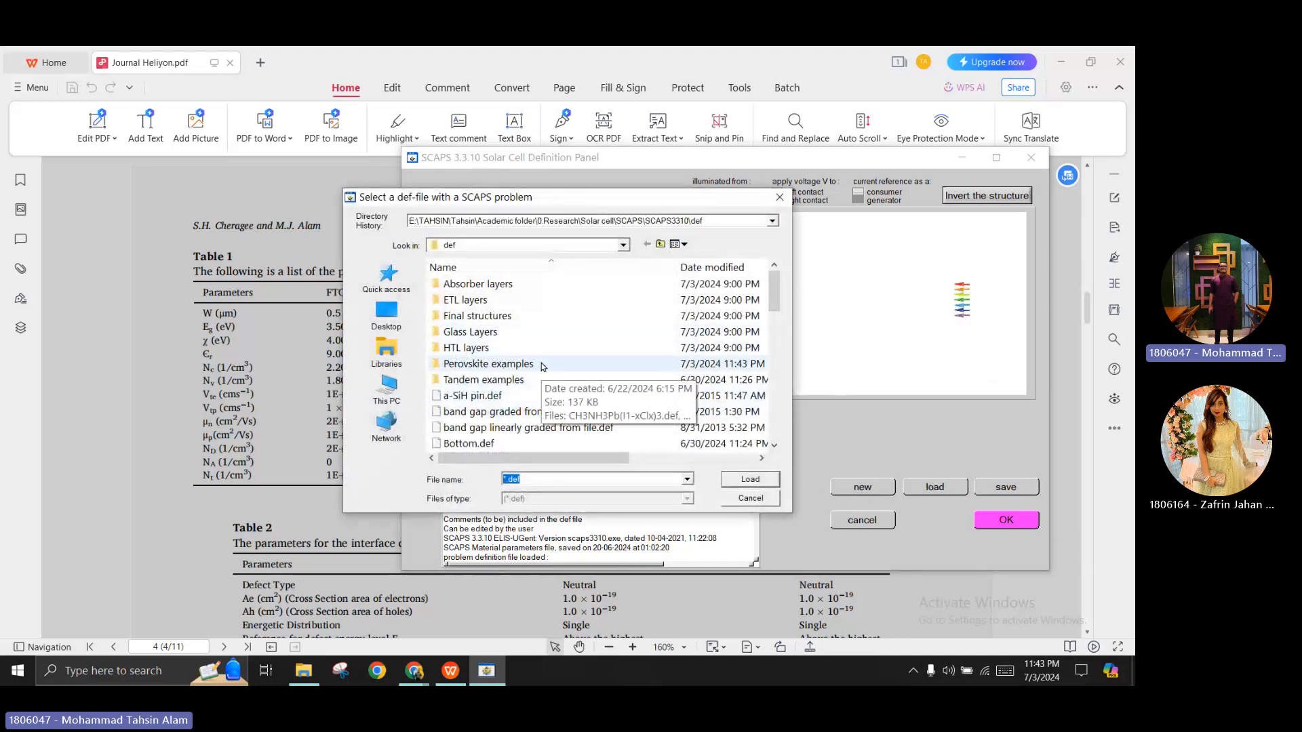
{"action": "double_click", "coordinate": [541, 364]}
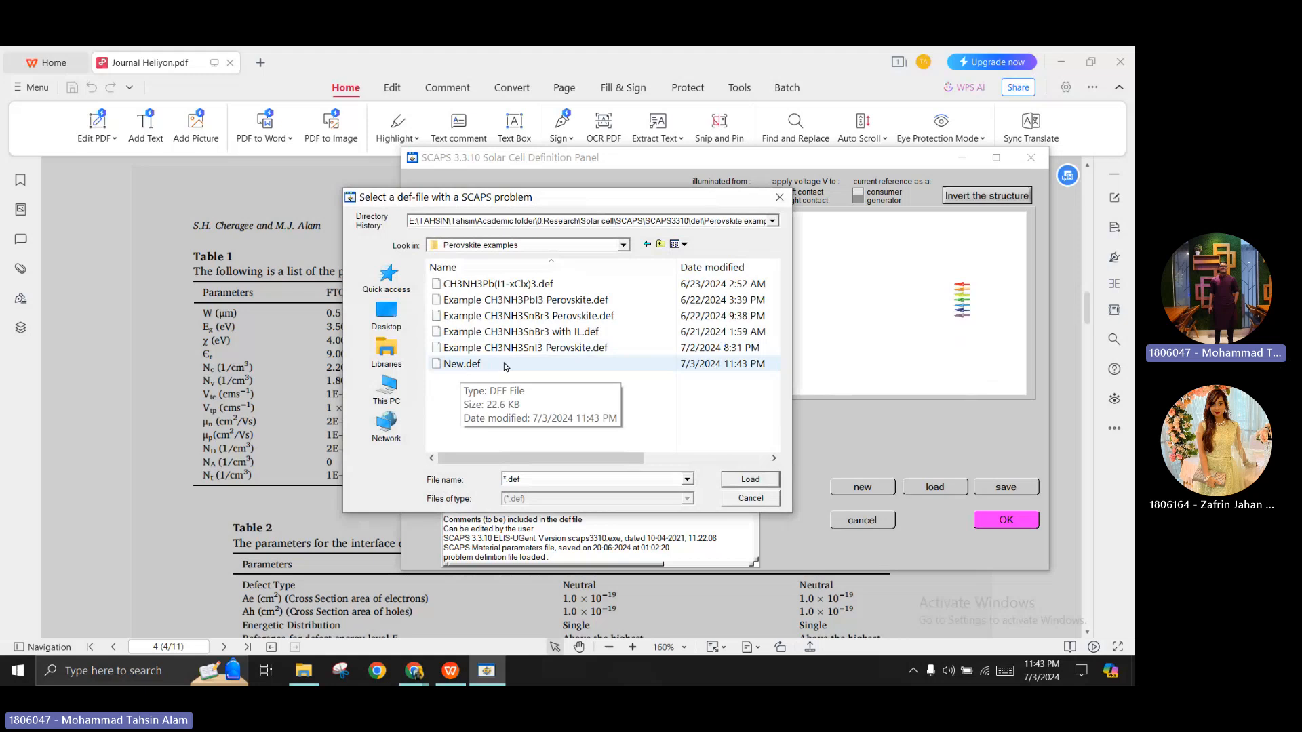
{"action": "double_click", "coordinate": [505, 365]}
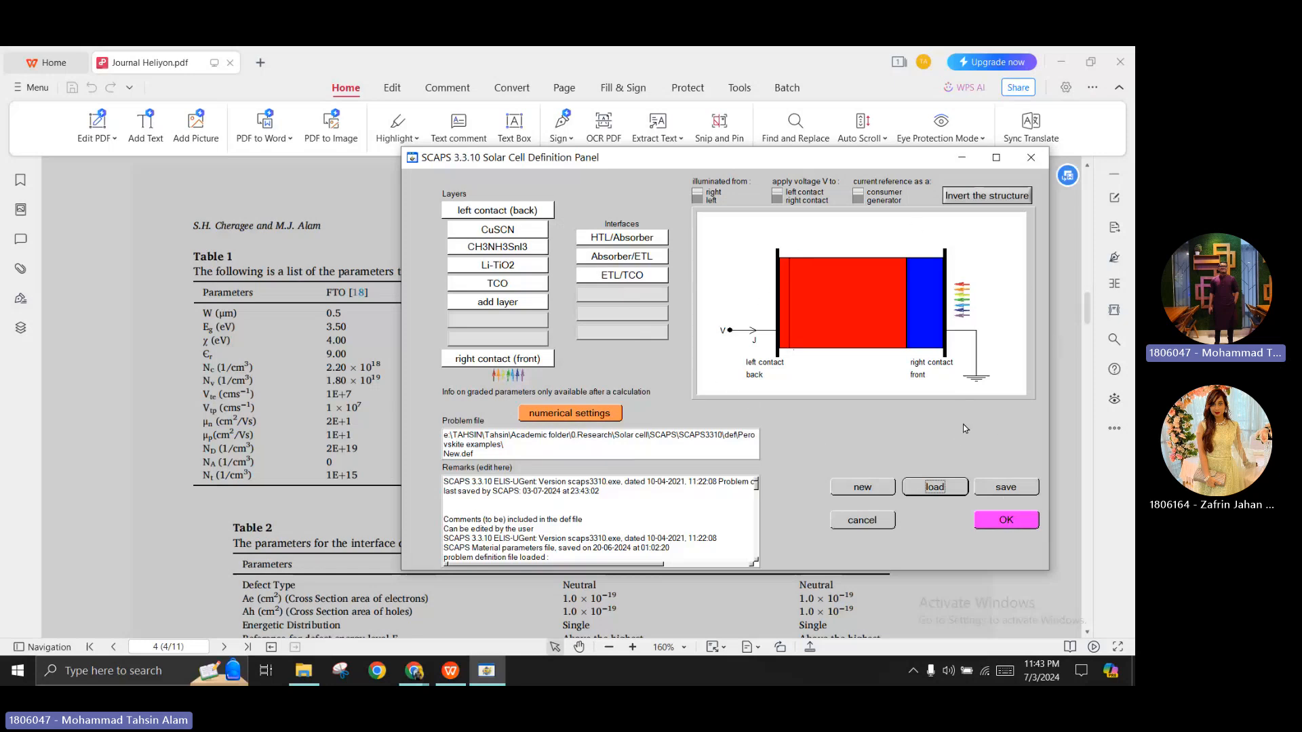
{"action": "left_click", "coordinate": [992, 525]}
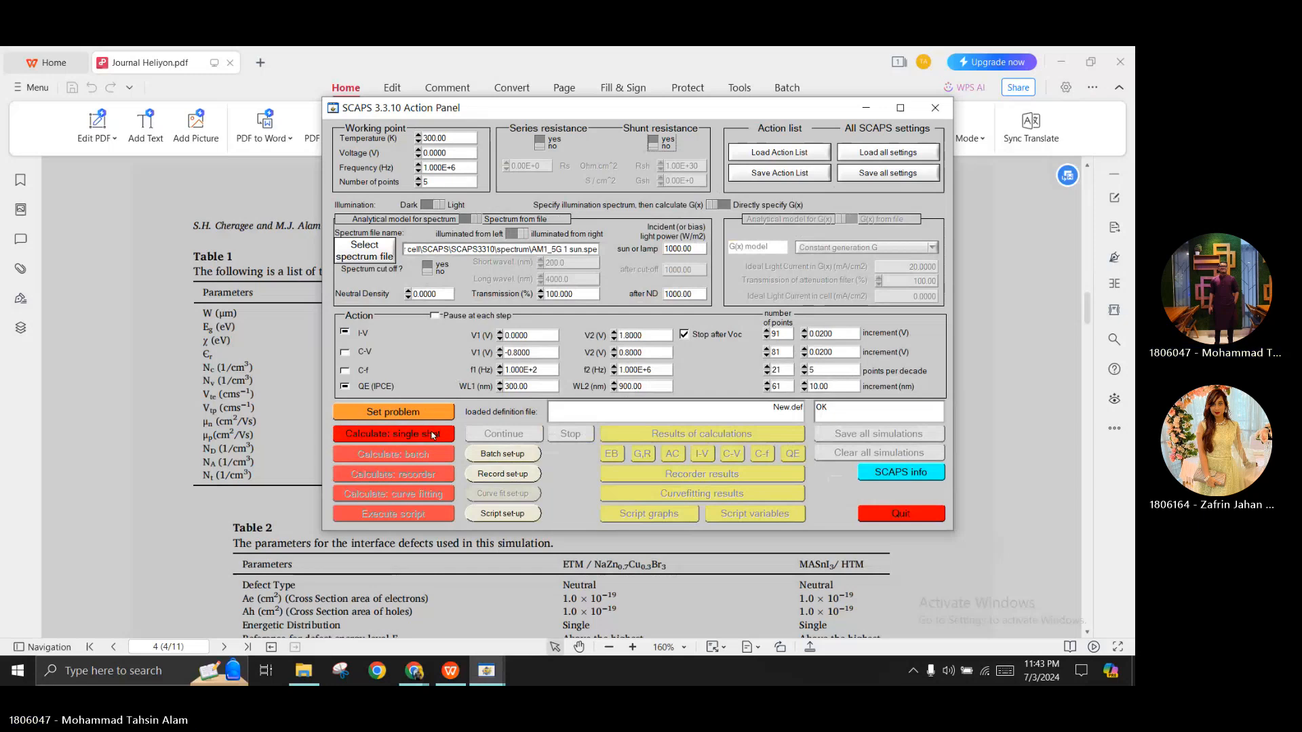
Check the I-V sweep's Stop after Voc option and end voltage, and run the single-shot calculation
{"action": "left_click", "coordinate": [684, 335]}
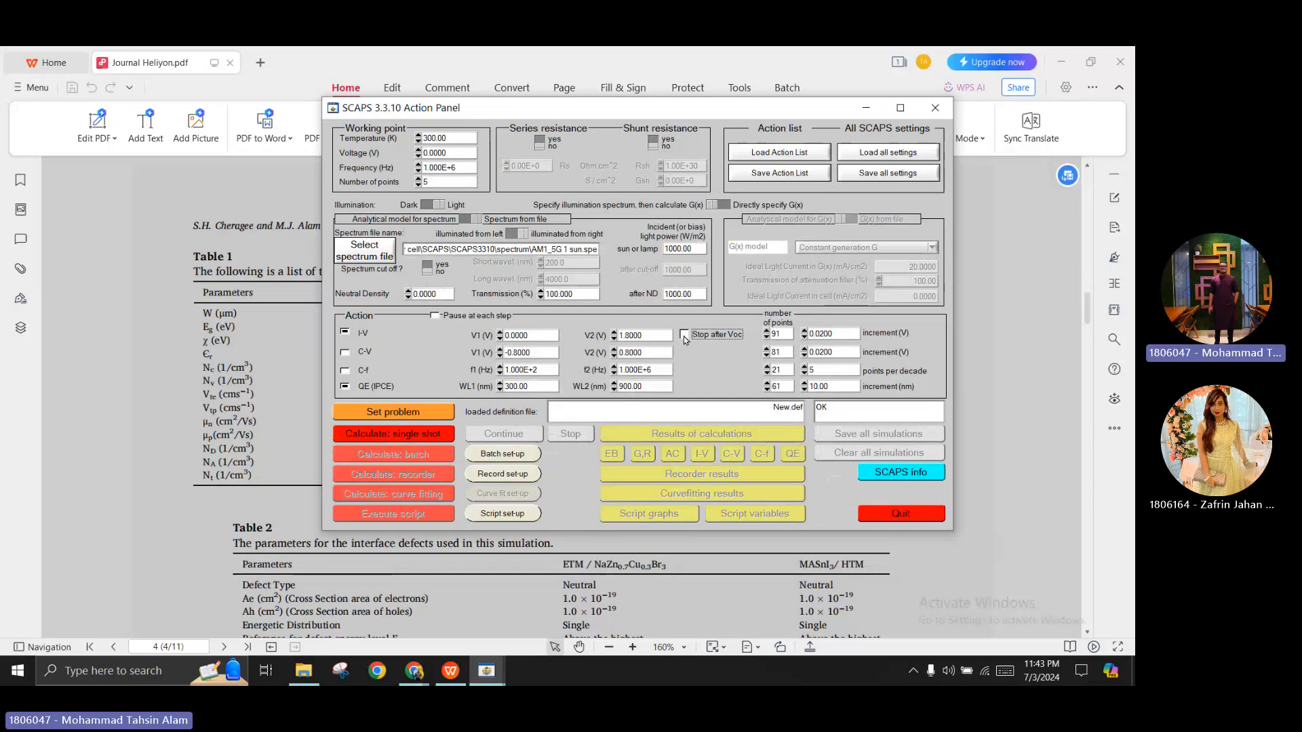
{"action": "left_click_drag", "start_coordinate": [630, 335], "coordinate": [609, 336]}
{"action": "left_click", "coordinate": [415, 435]}
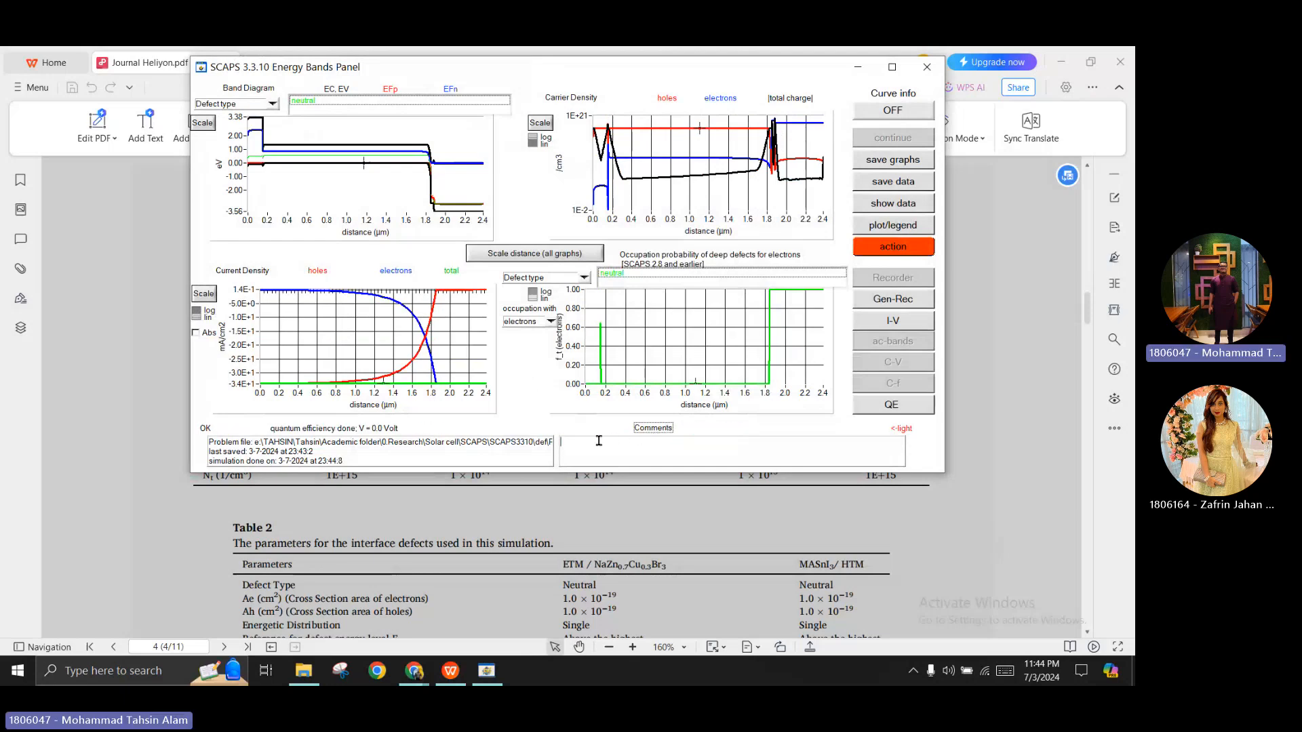
Open the I-V results and examine the simulated Voc, Jsc, FF and eta of the cell
{"action": "left_click", "coordinate": [895, 323]}
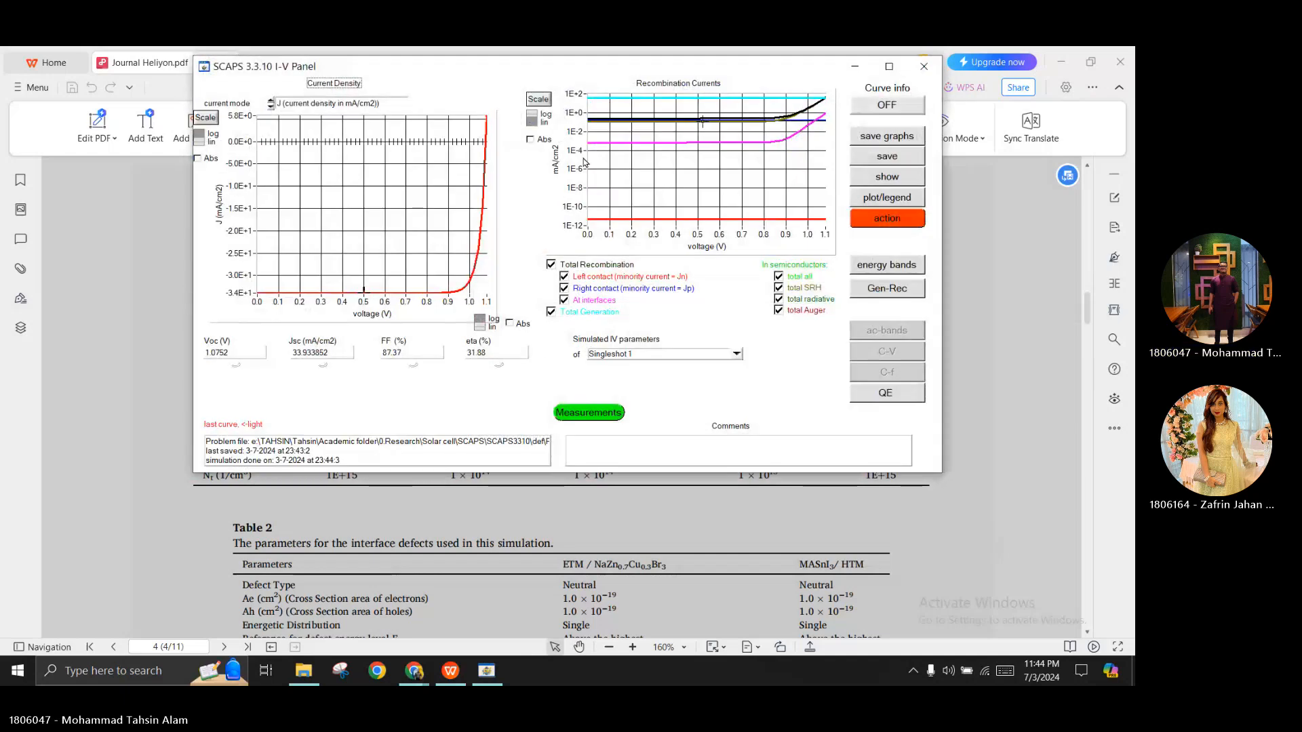
{"action": "left_click_drag", "start_coordinate": [589, 69], "coordinate": [598, 103]}
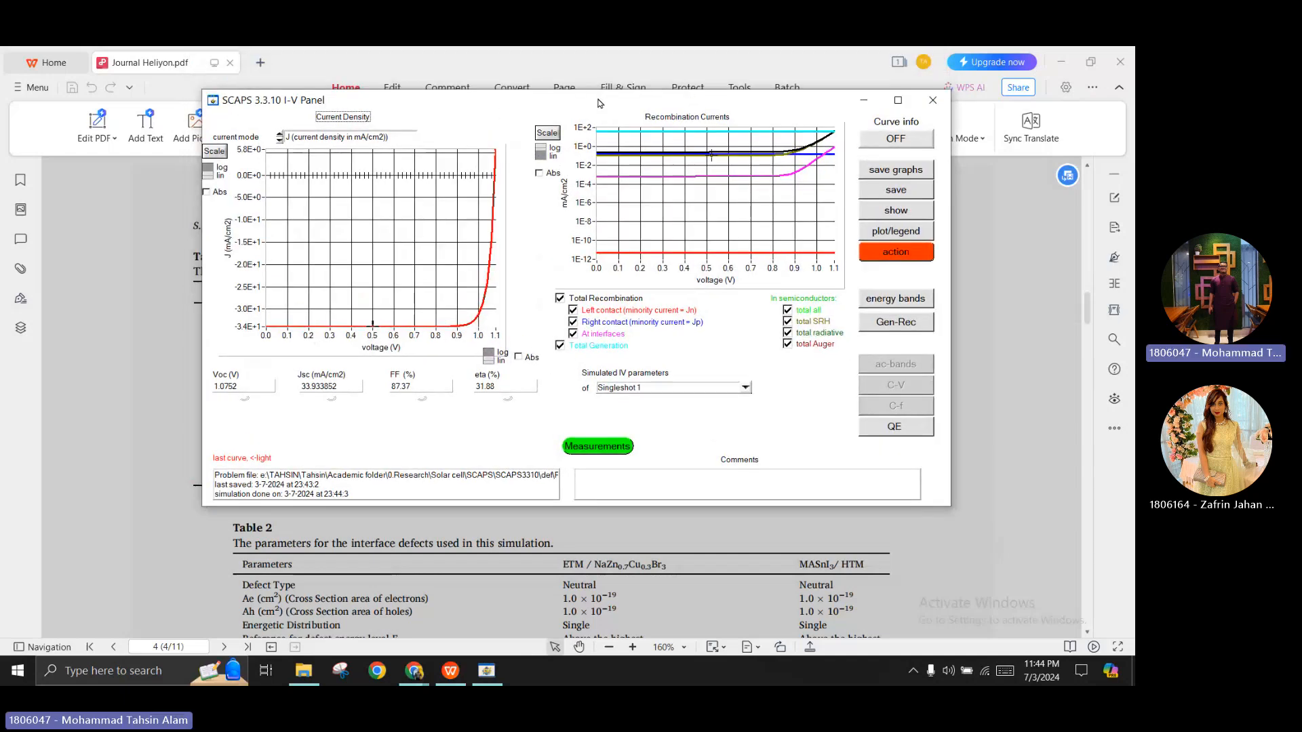
{"action": "left_click", "coordinate": [500, 385]}
{"action": "left_click", "coordinate": [501, 387]}
{"action": "left_click_drag", "start_coordinate": [626, 103], "coordinate": [633, 142]}
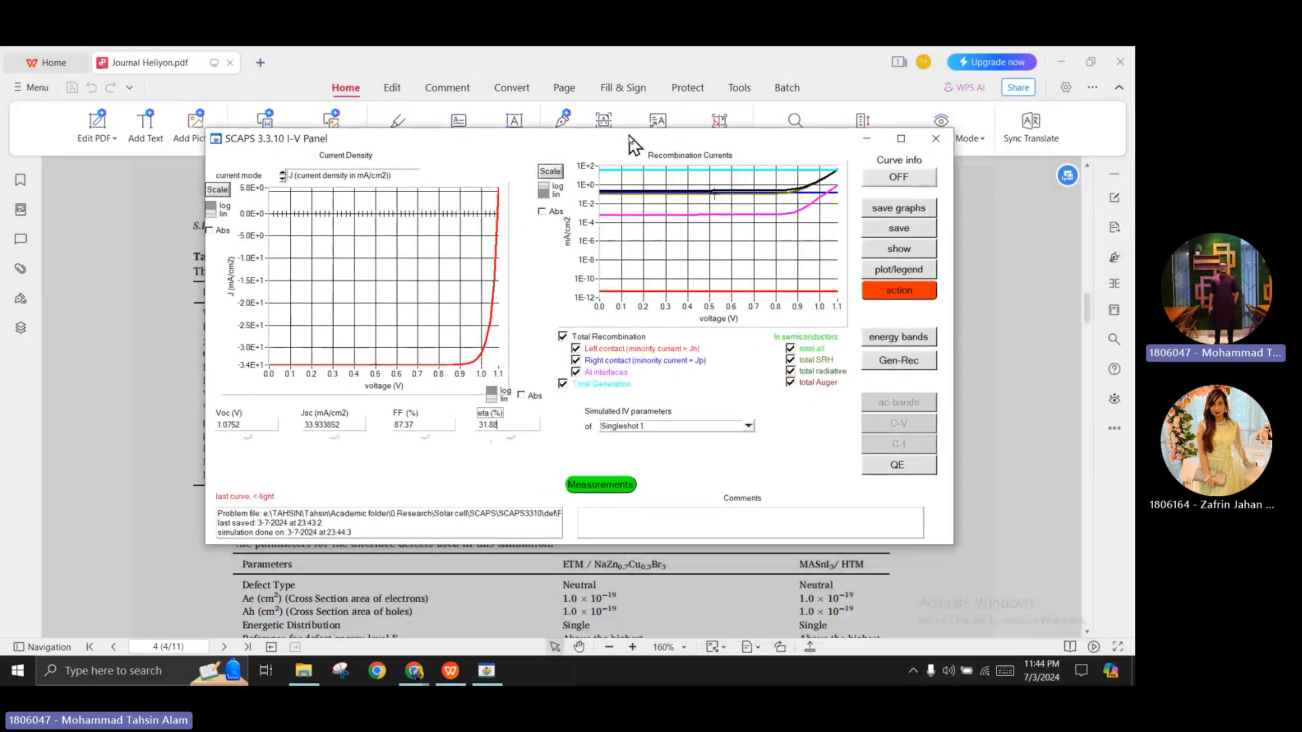
{"action": "left_click_drag", "start_coordinate": [508, 426], "coordinate": [460, 425]}
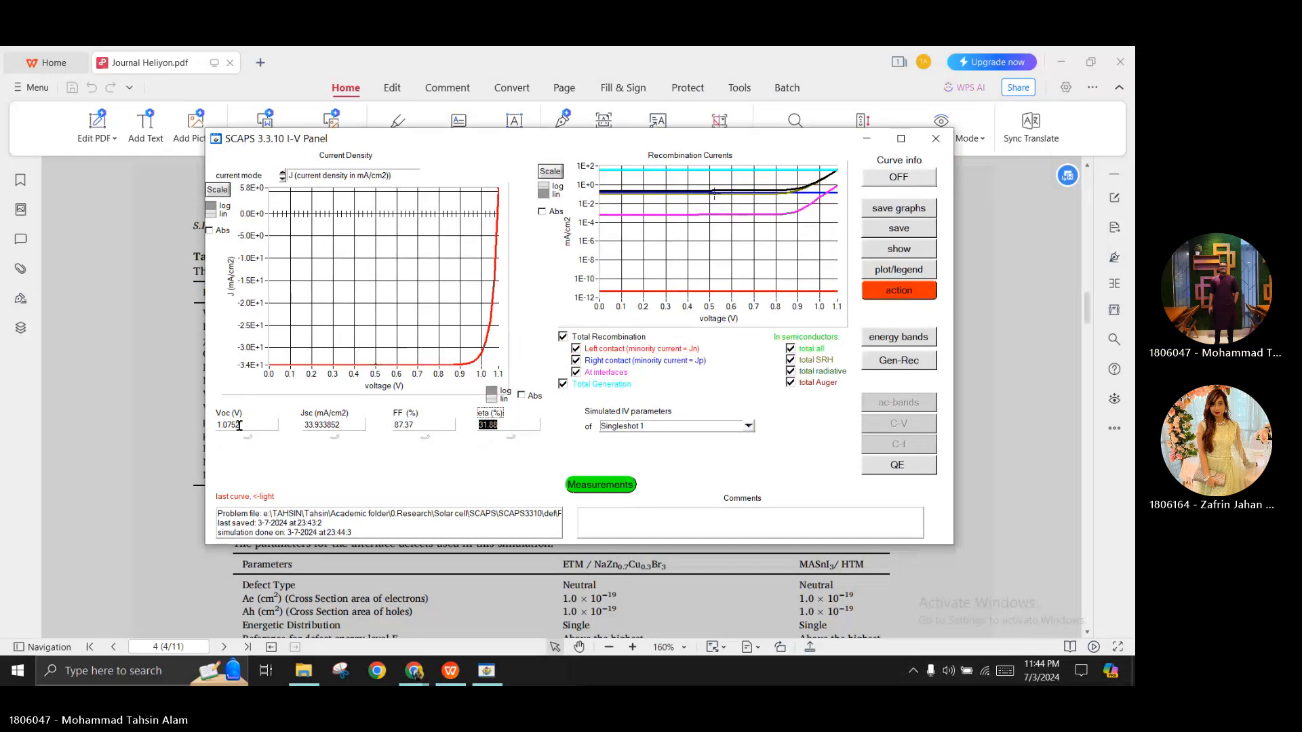
{"action": "left_click_drag", "start_coordinate": [248, 425], "coordinate": [221, 425]}
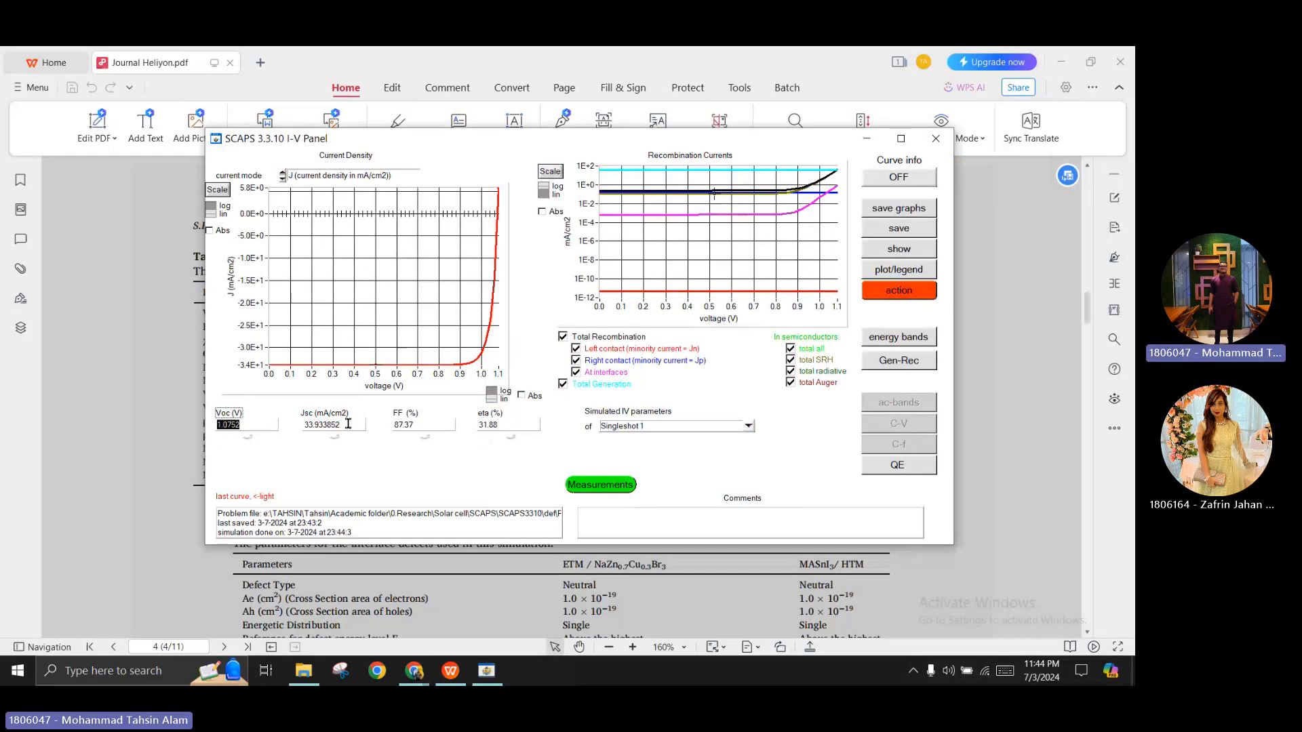
{"action": "left_click_drag", "start_coordinate": [351, 424], "coordinate": [303, 425]}
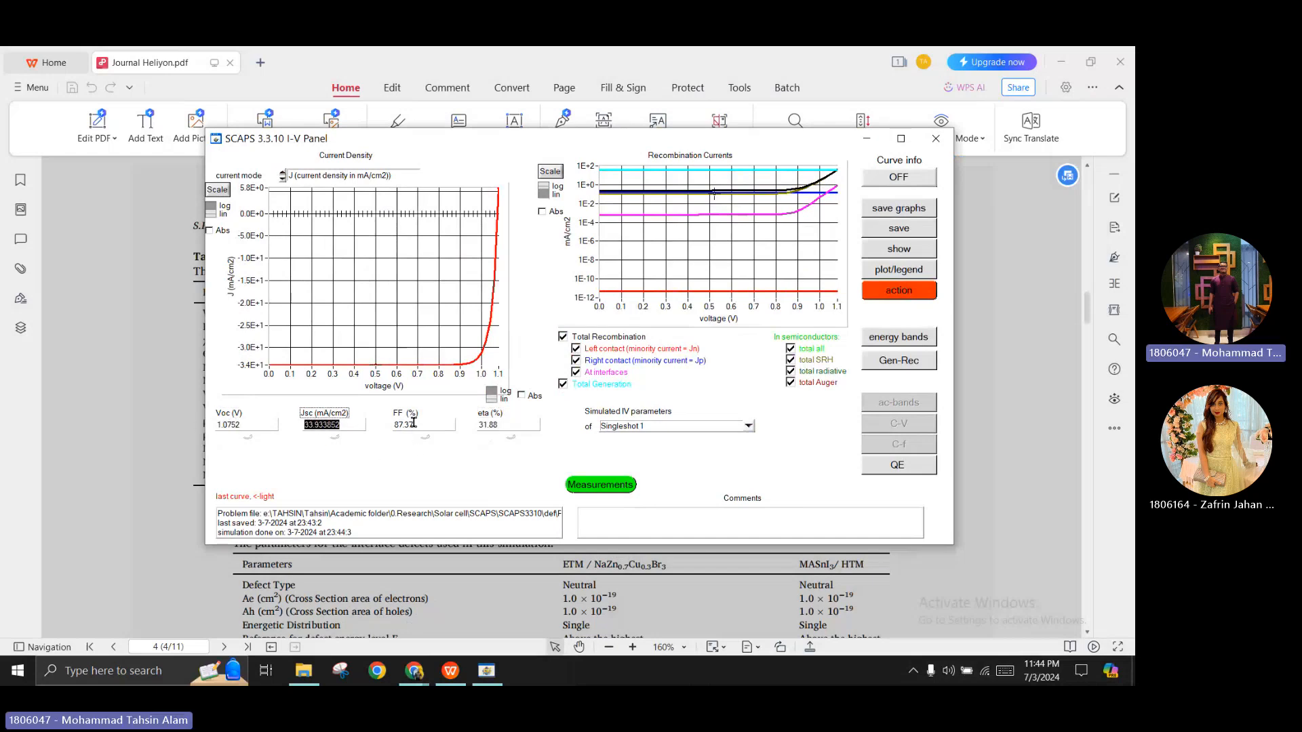
{"action": "left_click_drag", "start_coordinate": [429, 424], "coordinate": [395, 425]}
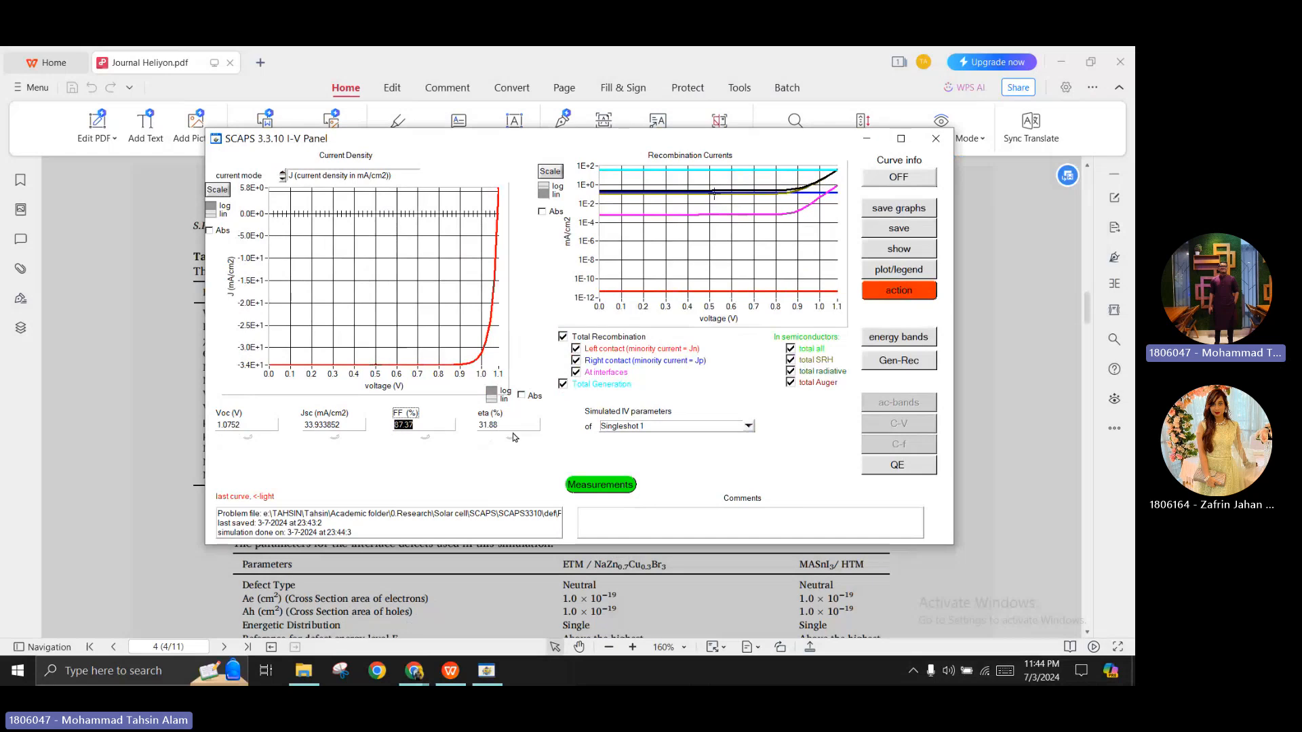
{"action": "left_click_drag", "start_coordinate": [505, 425], "coordinate": [478, 425]}
Preview the current density curve with absolute values on both axes, and restore the signed axes
{"action": "left_click", "coordinate": [521, 395]}
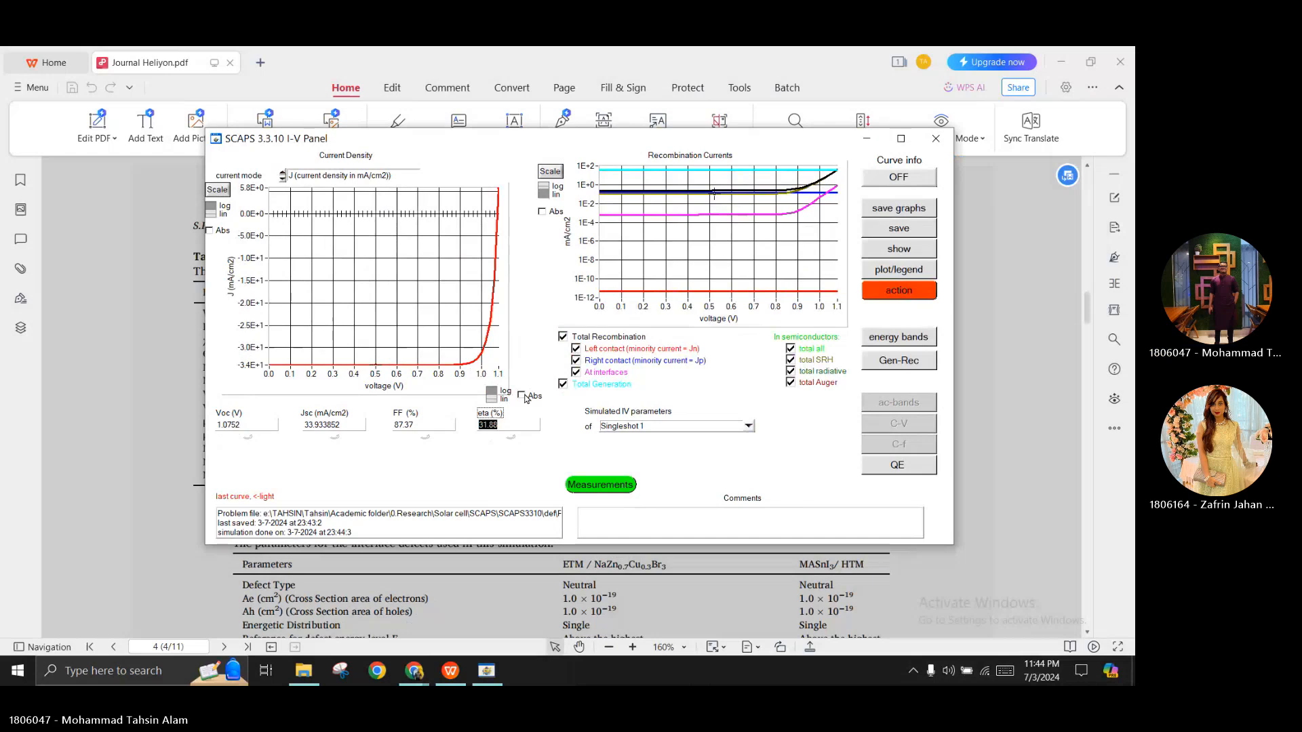
{"action": "left_click", "coordinate": [212, 231]}
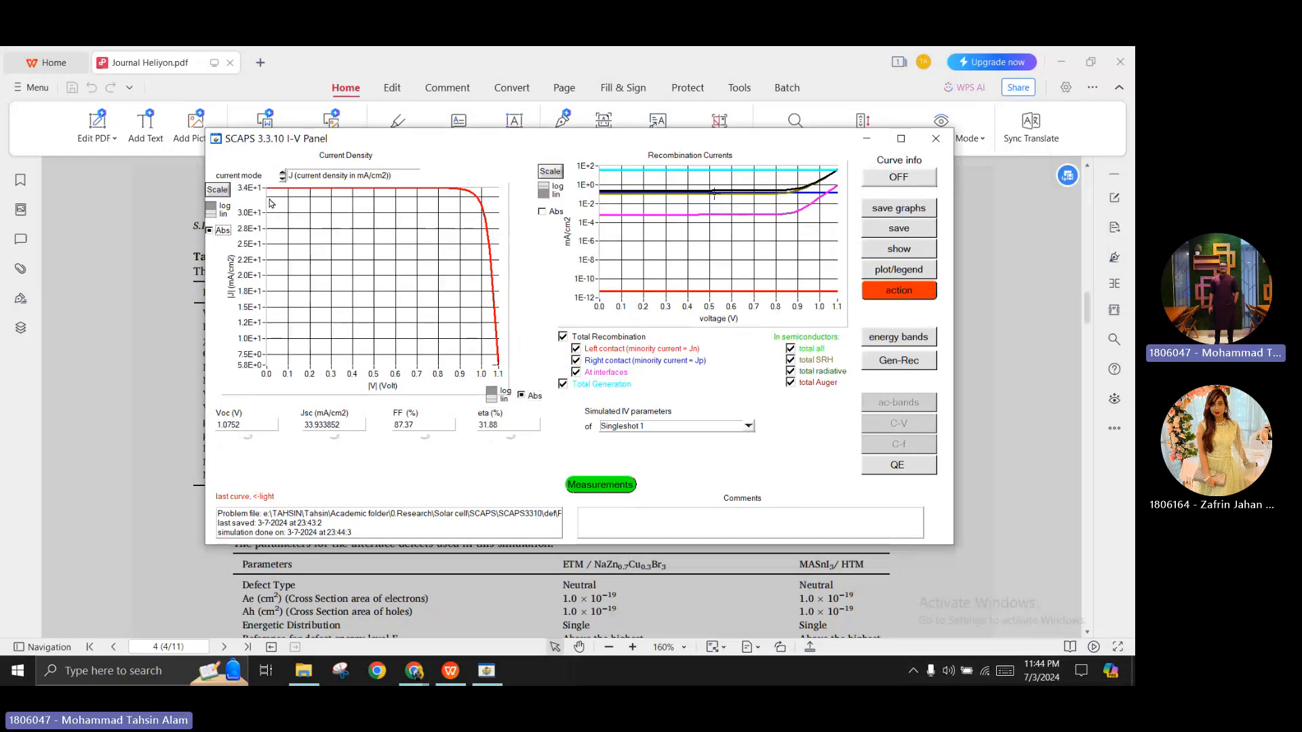
{"action": "left_click", "coordinate": [521, 396]}
{"action": "left_click", "coordinate": [209, 231]}
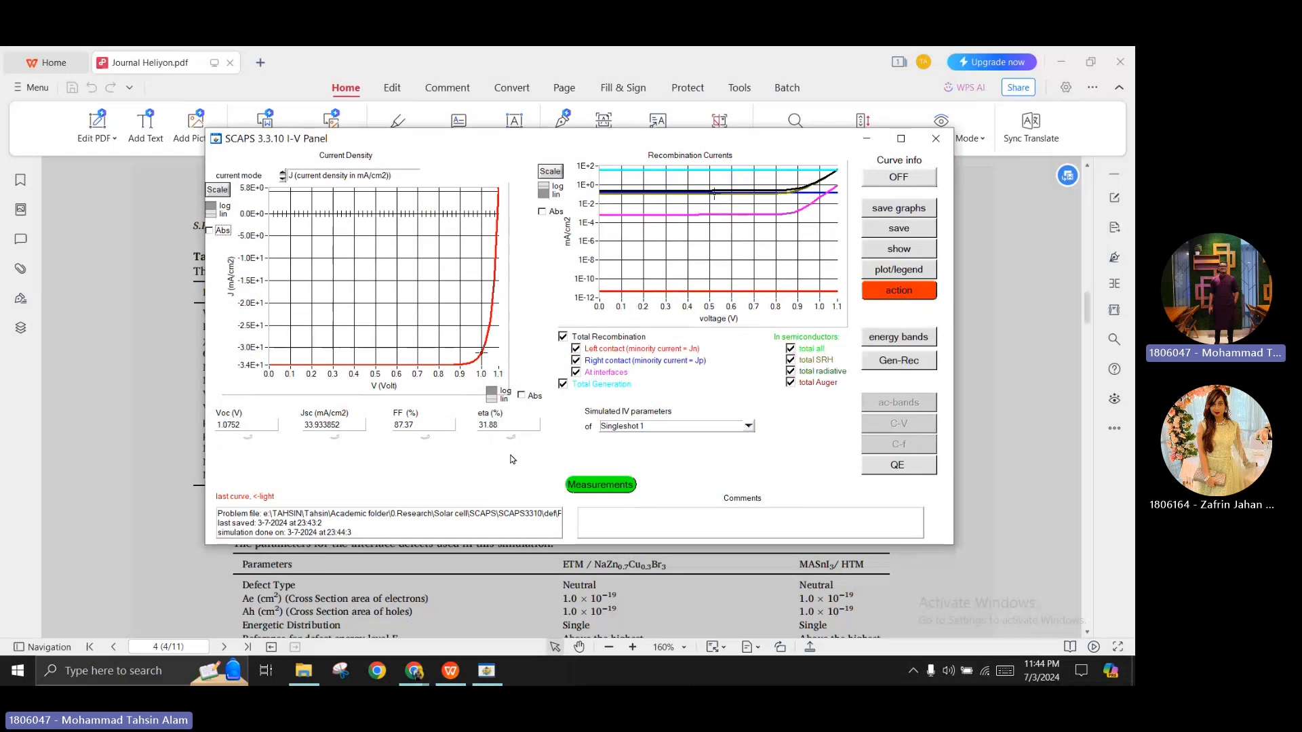
Show the numerical I-V data and review the table down to the deduced solar cell parameters
{"action": "left_click", "coordinate": [907, 254]}
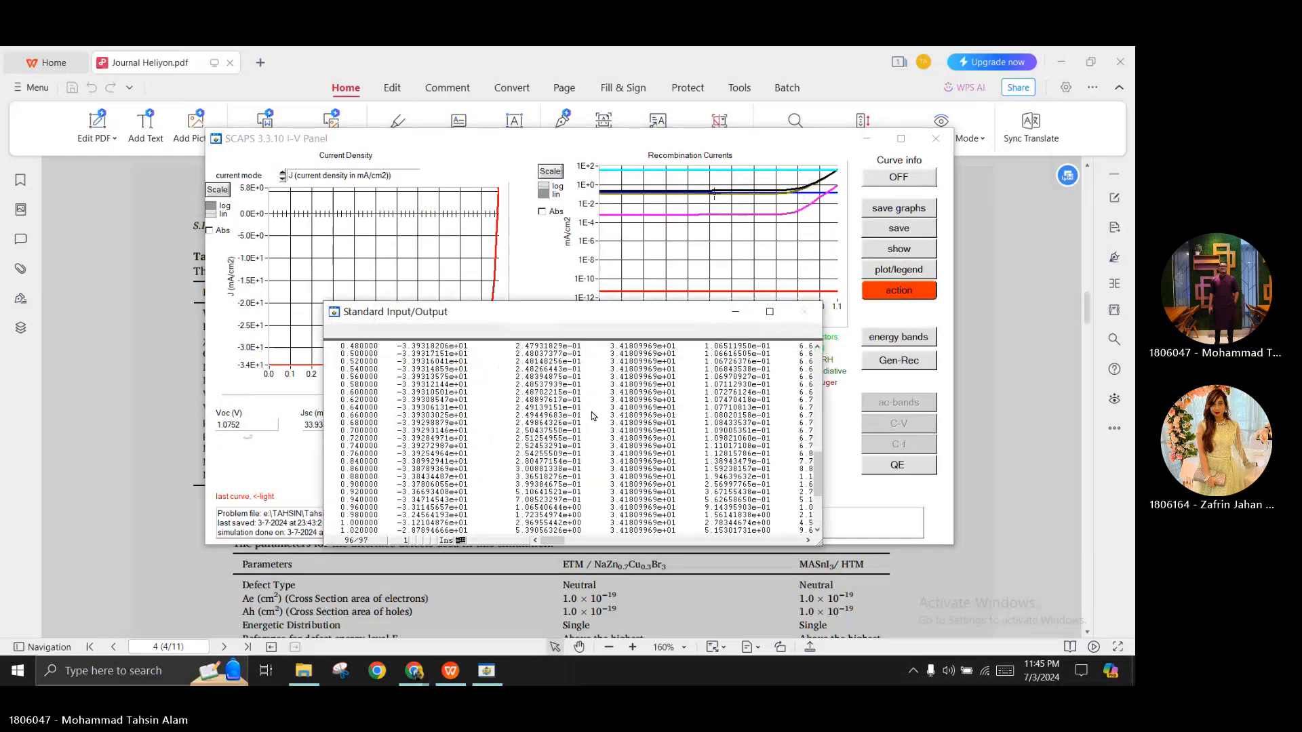
{"action": "scroll", "coordinate": [597, 414], "scroll_direction": "up", "scroll_amount": 10}
{"action": "scroll", "coordinate": [597, 427], "scroll_direction": "down", "scroll_amount": 5}
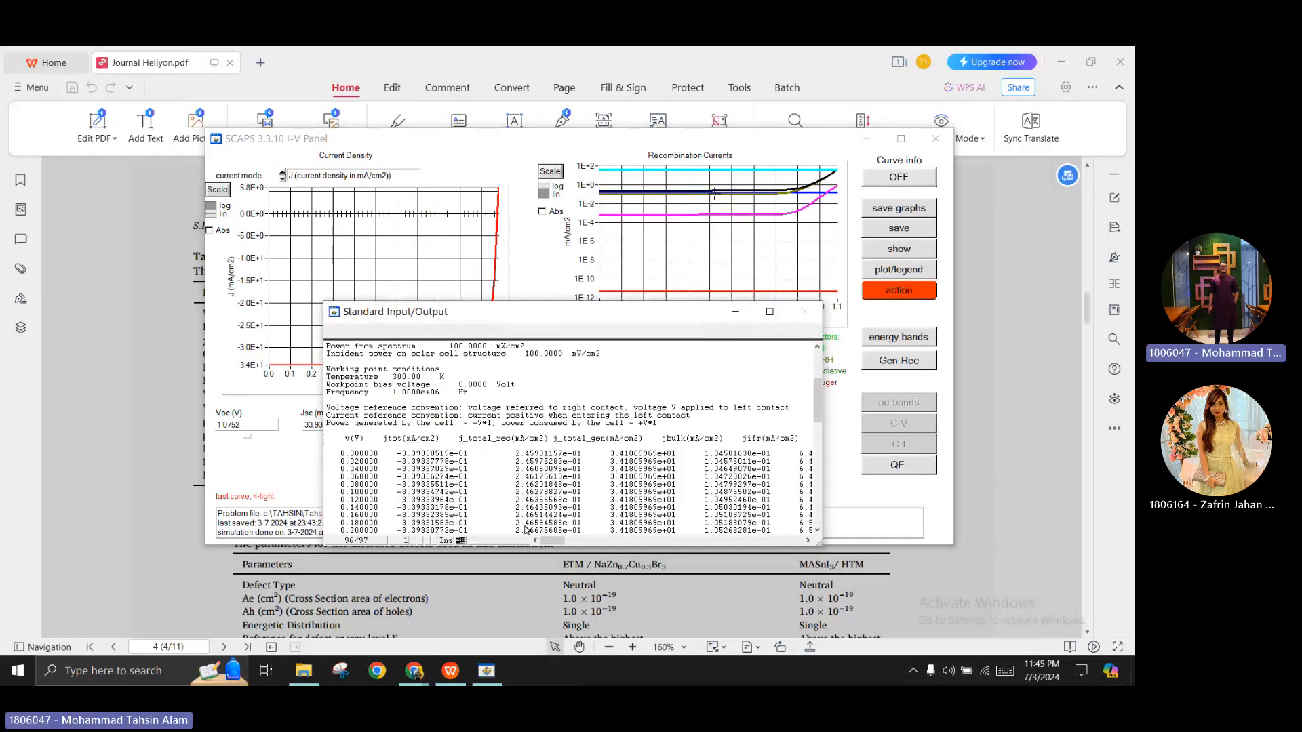
{"action": "mouse_move", "coordinate": [550, 544]}
{"action": "left_mouse_down"}
{"action": "mouse_move", "coordinate": [584, 544]}
{"action": "mouse_move", "coordinate": [548, 543]}
{"action": "left_mouse_up"}
{"action": "scroll", "coordinate": [568, 461], "scroll_direction": "down", "scroll_amount": 5}
{"action": "scroll", "coordinate": [577, 441], "scroll_direction": "down", "scroll_amount": 14}
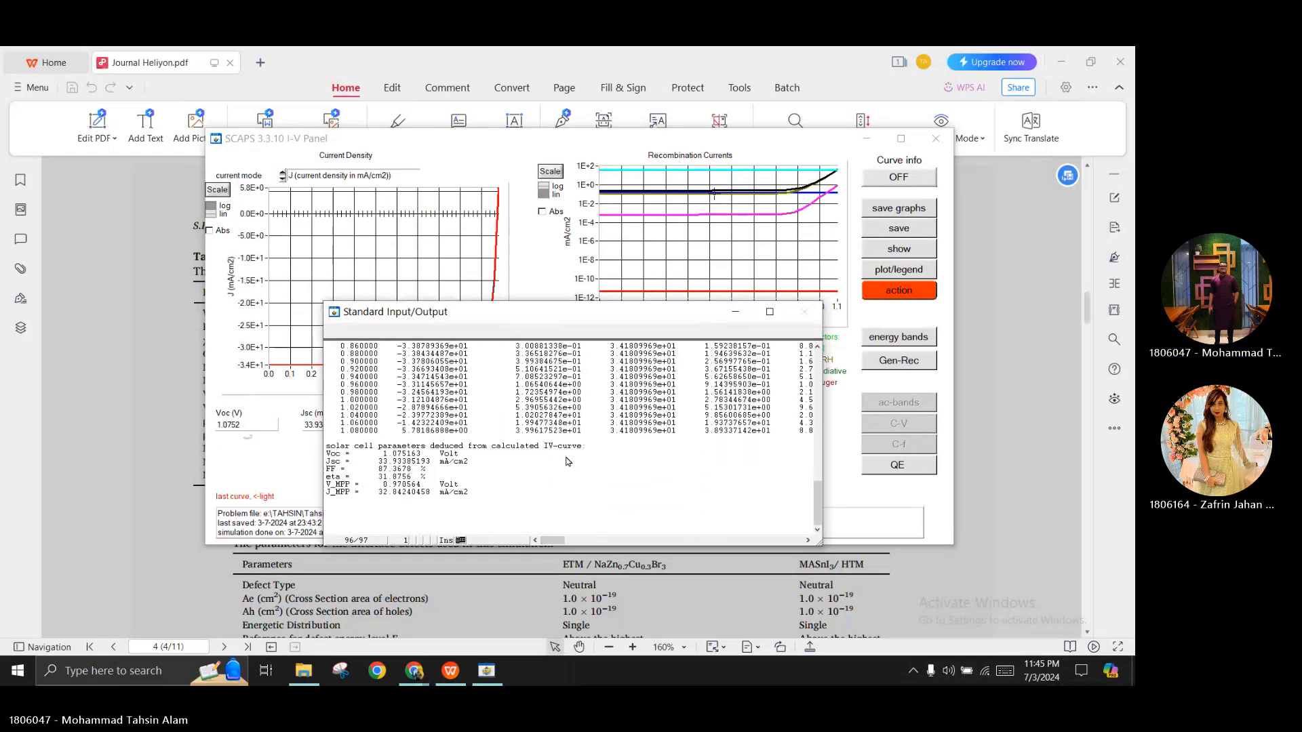
Copy the output data from the v(V) header row through the solar cell parameters at the end
{"action": "scroll", "coordinate": [589, 410], "scroll_direction": "up", "scroll_amount": 20}
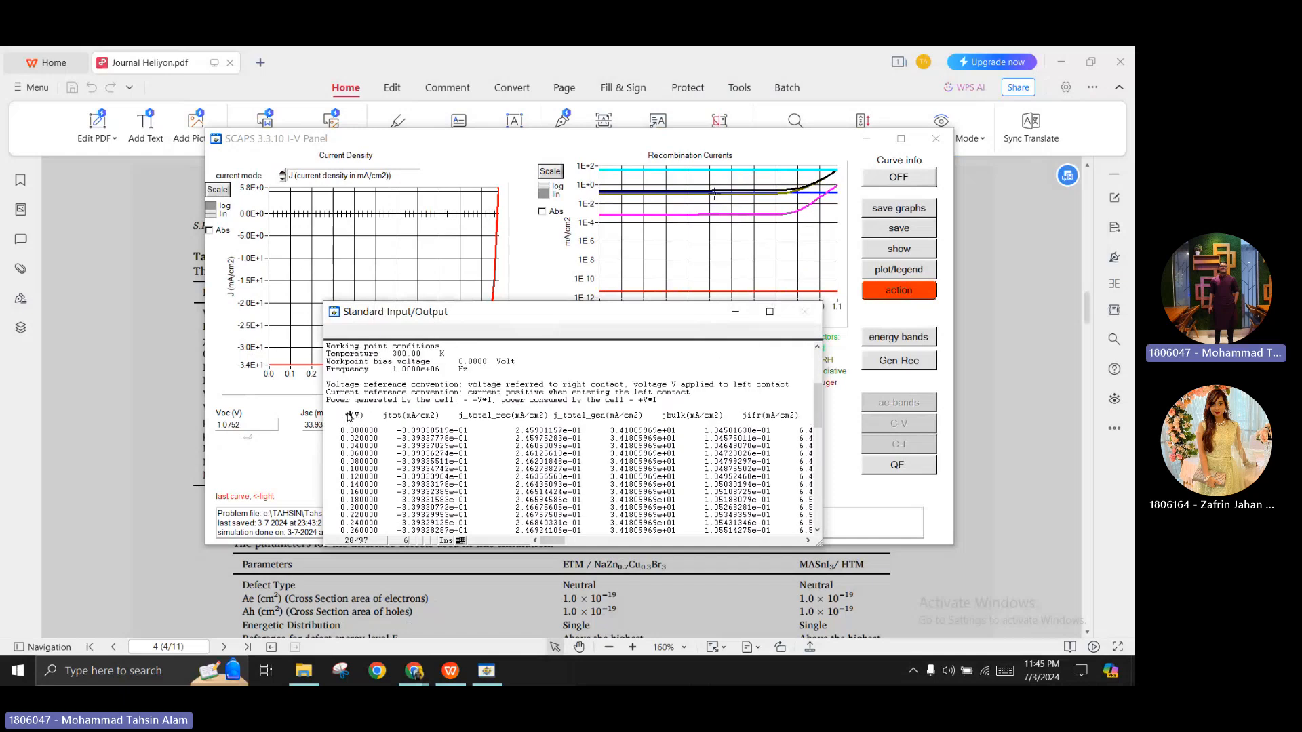
{"action": "left_click", "coordinate": [345, 416]}
{"action": "left_click_drag", "start_coordinate": [370, 422], "coordinate": [813, 527]}
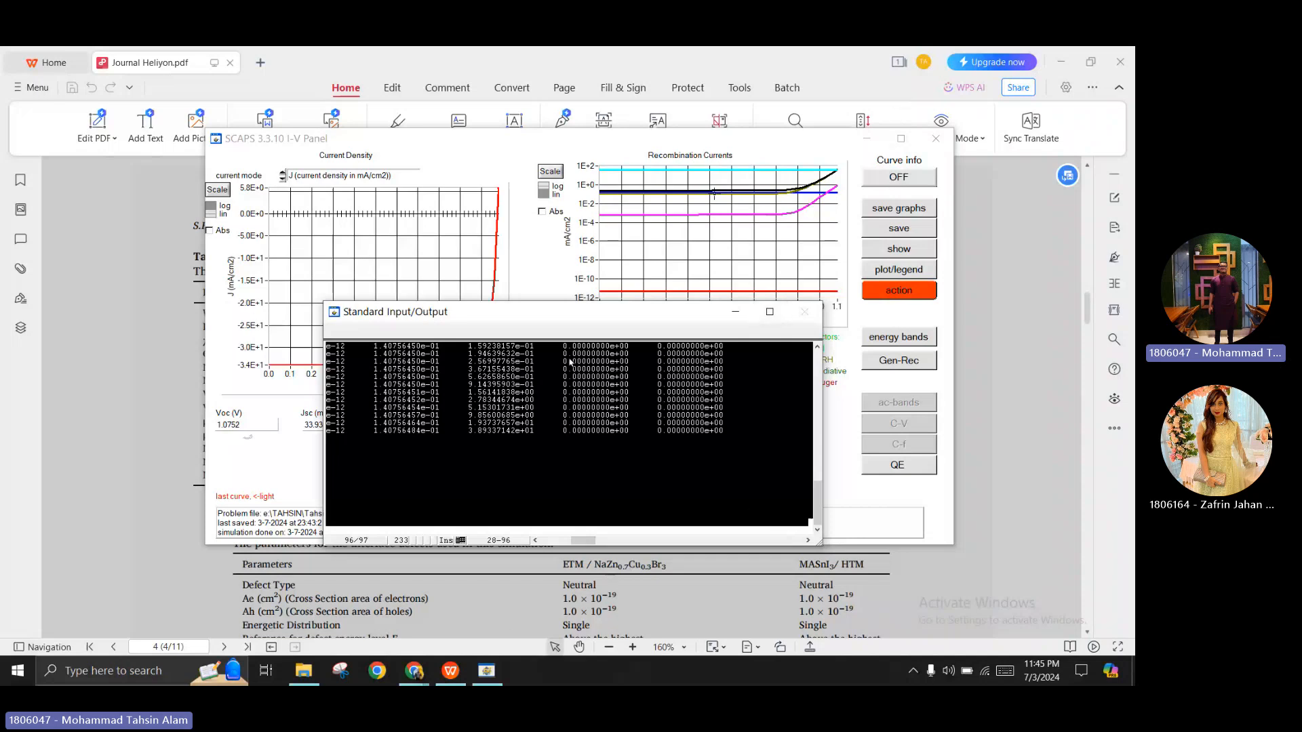
Create a new XLSX worksheet in the Desktop folder with its default name and open it
{"action": "left_click", "coordinate": [303, 671]}
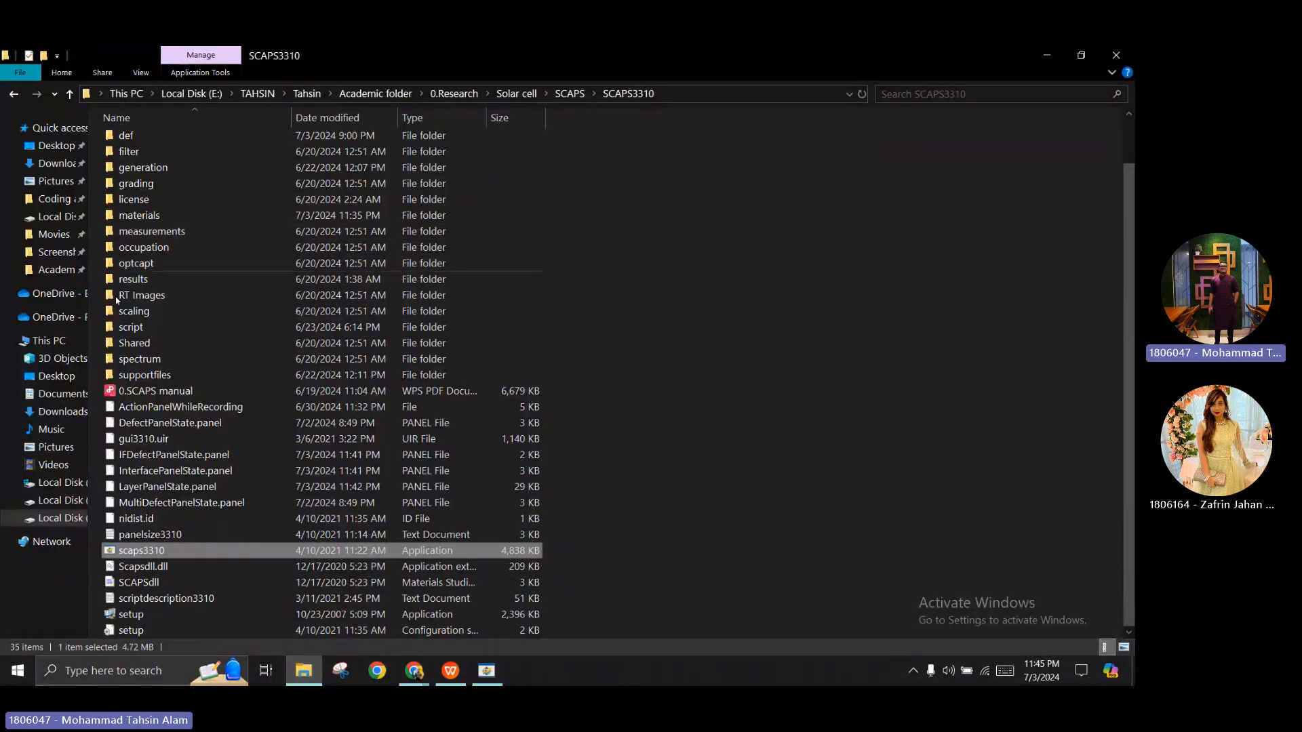
{"action": "left_click", "coordinate": [51, 151]}
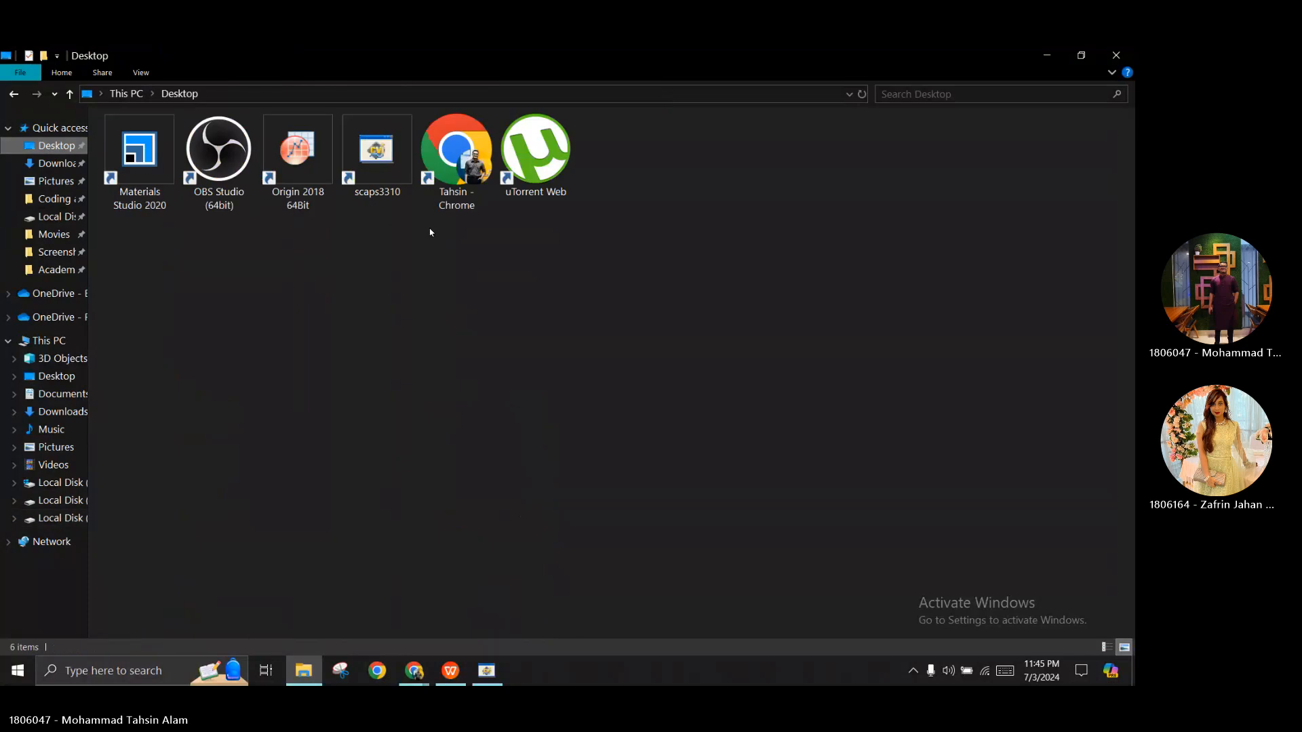
{"action": "right_click", "coordinate": [322, 310]}
{"action": "mouse_move", "coordinate": [477, 511]}
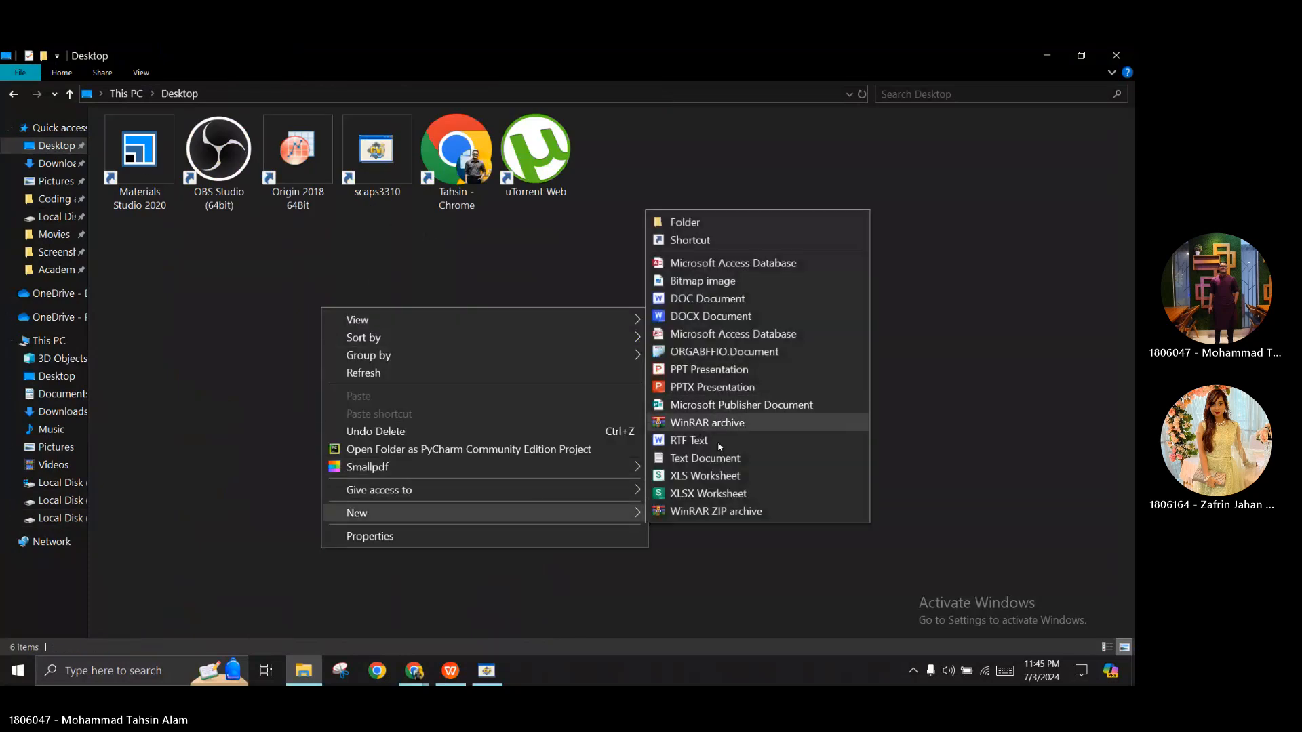
{"action": "left_click", "coordinate": [708, 493]}
{"action": "key", "text": "Return"}
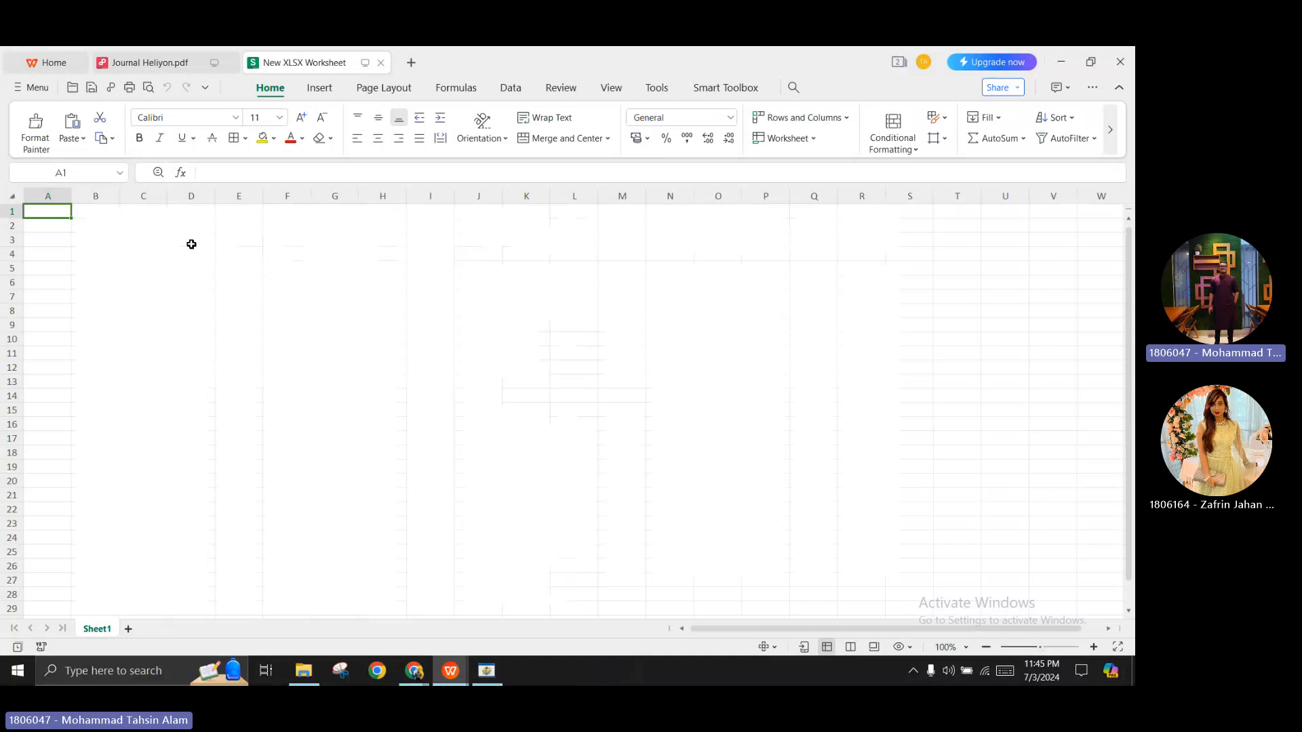
{"action": "double_click", "coordinate": [127, 255]}
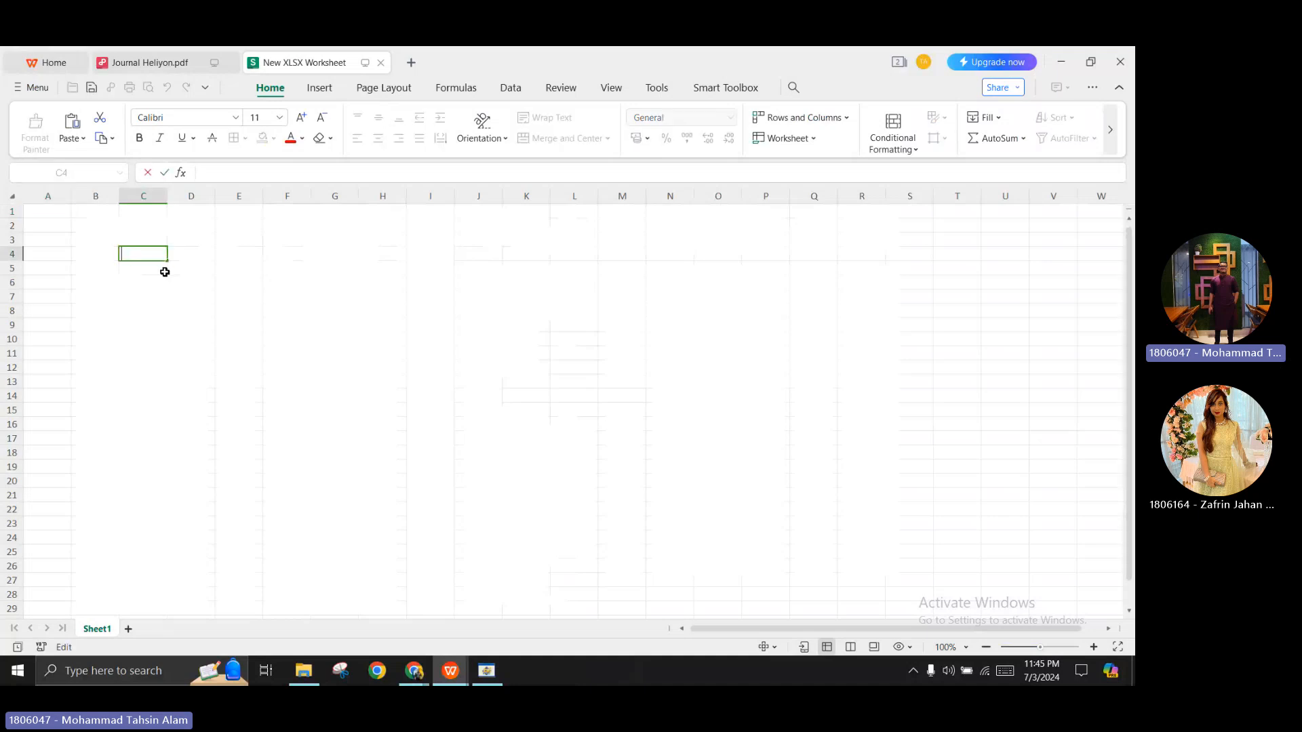
{"action": "key", "text": "ctrl+v"}
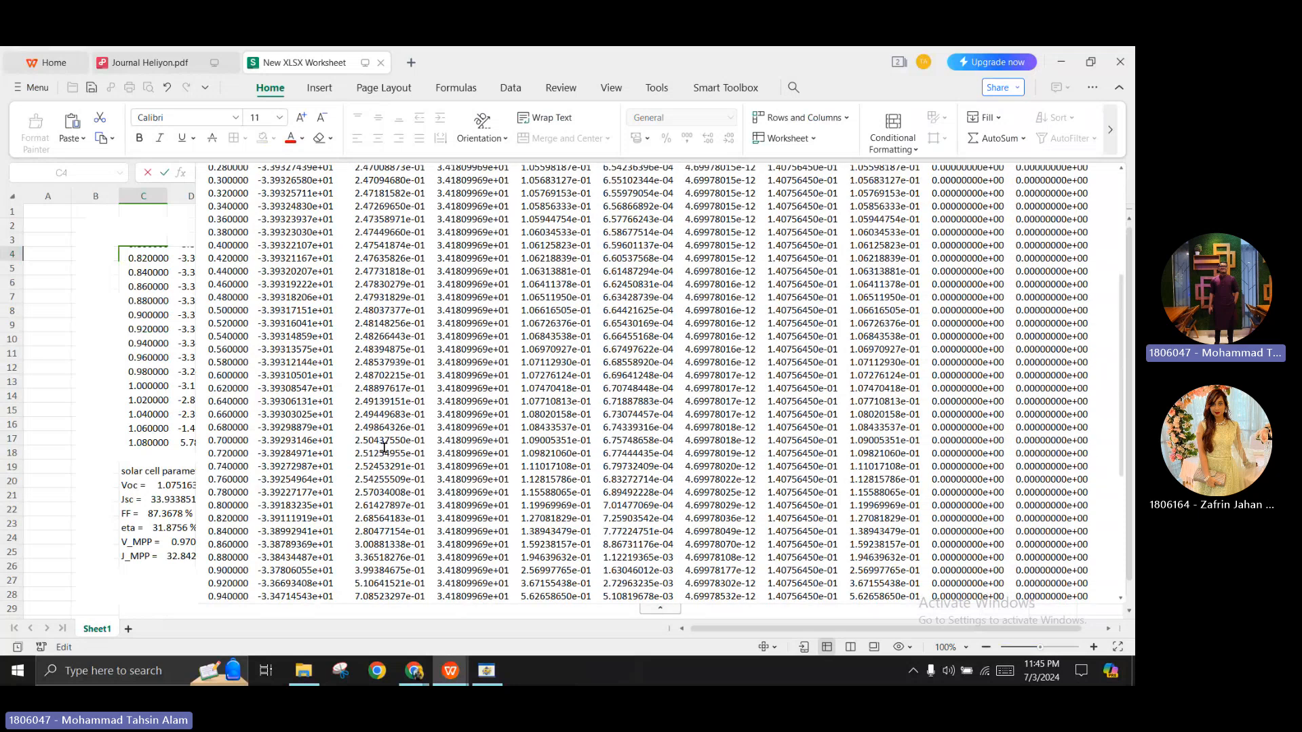
{"action": "key", "text": "ctrl+z"}
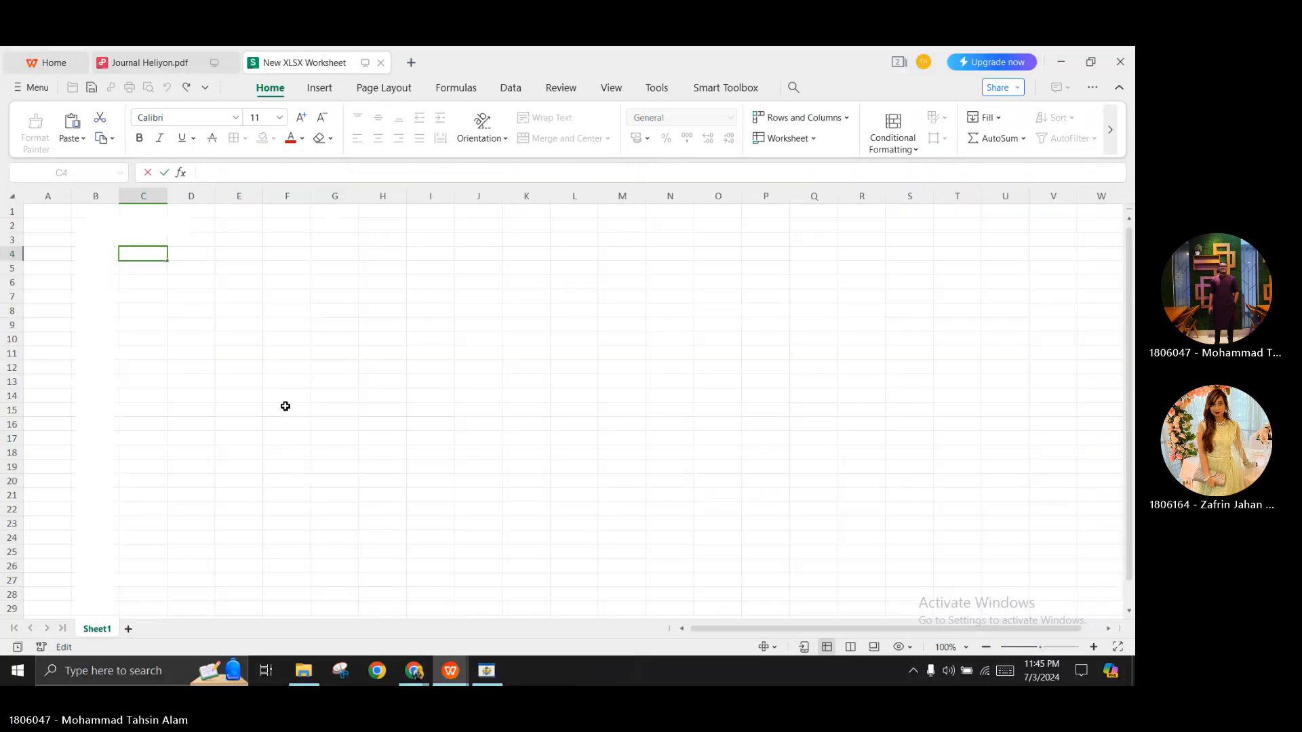
Paste the copied I-V data into the worksheet starting at cell F5 and check it down to the cell parameters
{"action": "left_click", "coordinate": [291, 269]}
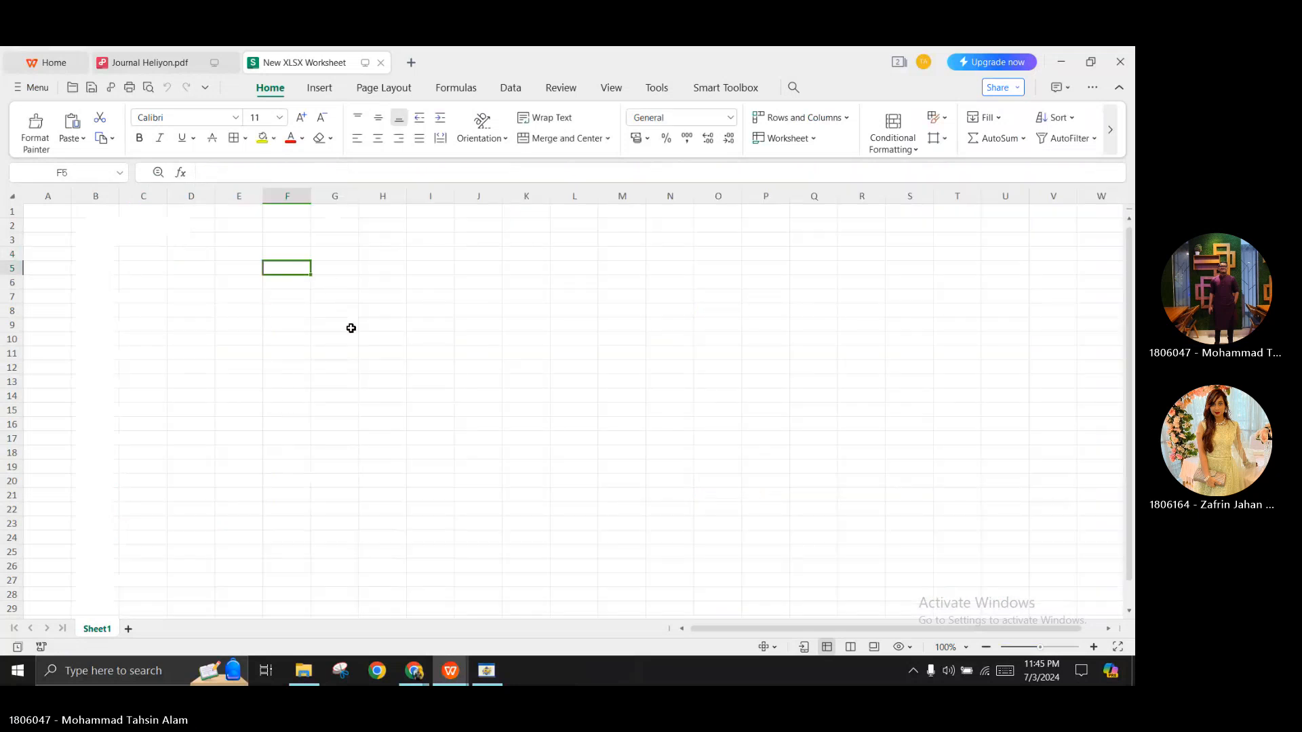
{"action": "key", "text": "ctrl+v"}
{"action": "left_click", "coordinate": [191, 354]}
{"action": "scroll", "coordinate": [629, 323], "scroll_direction": "down", "scroll_amount": 20}
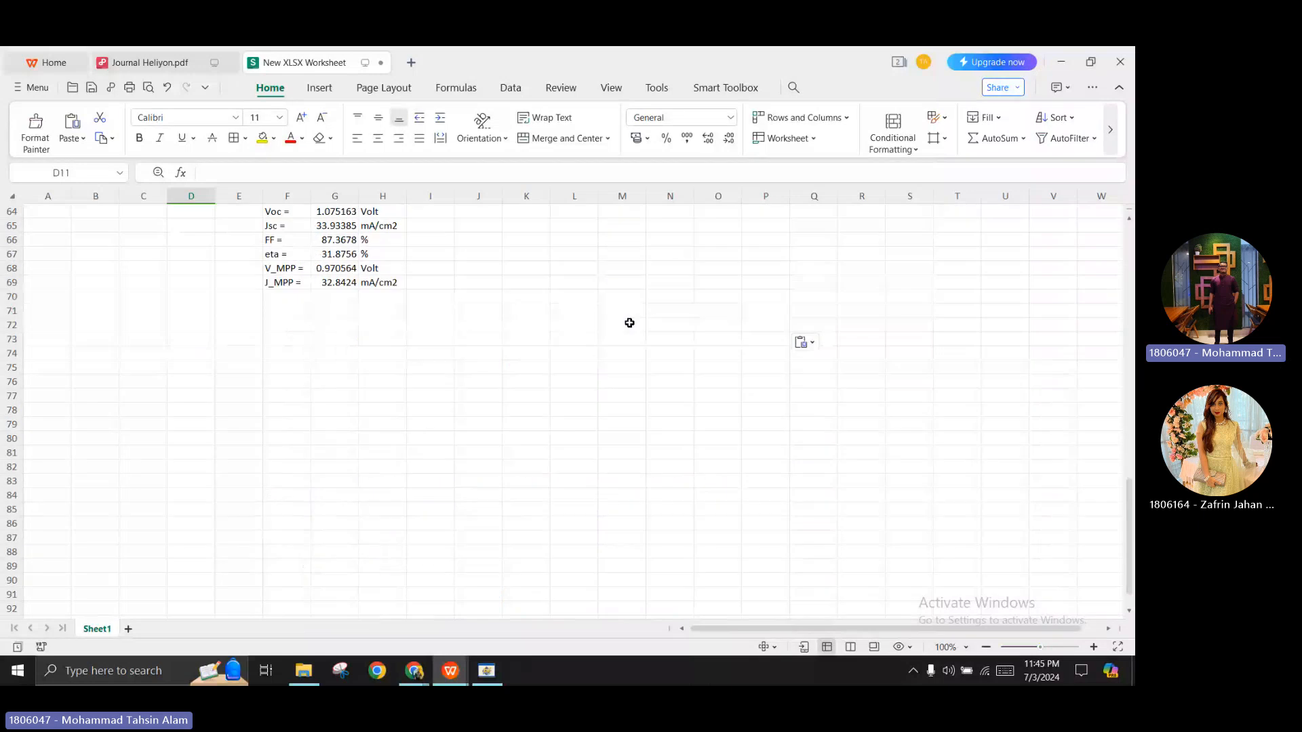
{"action": "scroll", "coordinate": [630, 323], "scroll_direction": "up", "scroll_amount": 20}
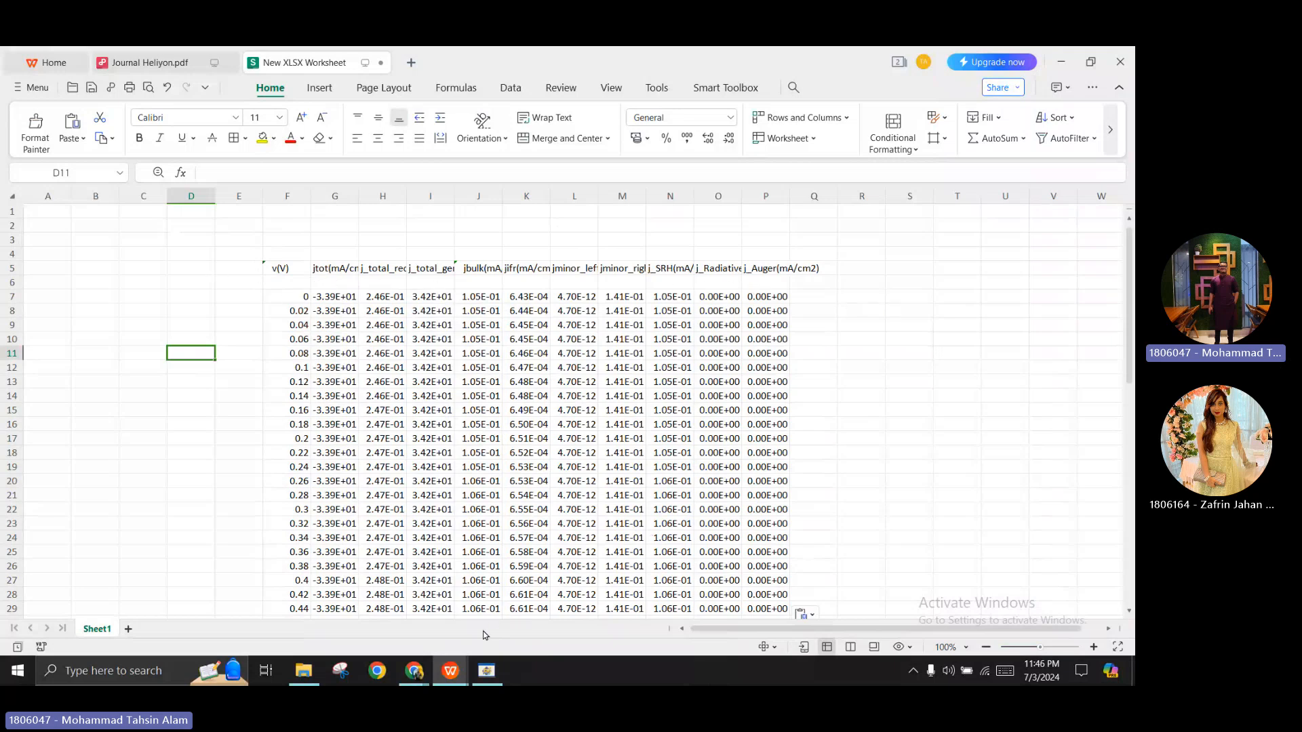
Switch back to SCAPS and minimize the Standard Input/Output window to return to the I-V results
{"action": "left_click", "coordinate": [488, 671]}
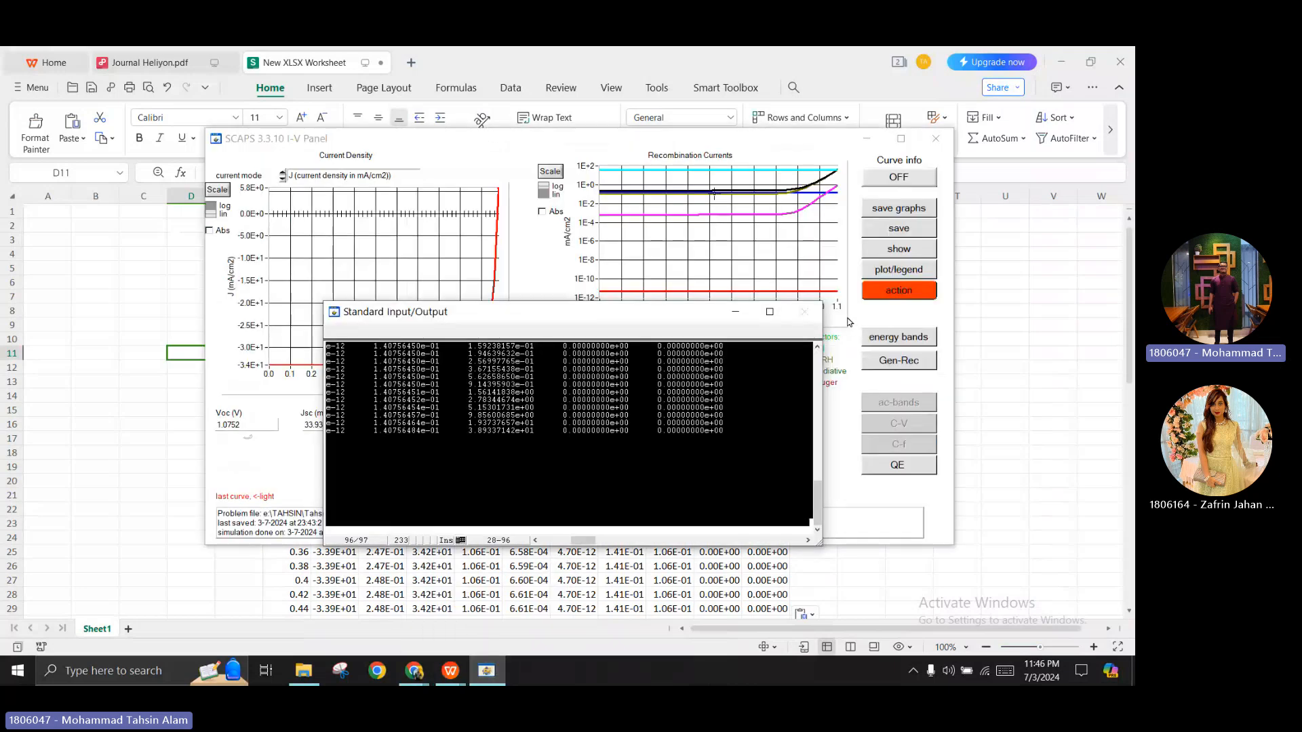
{"action": "left_click", "coordinate": [735, 311]}
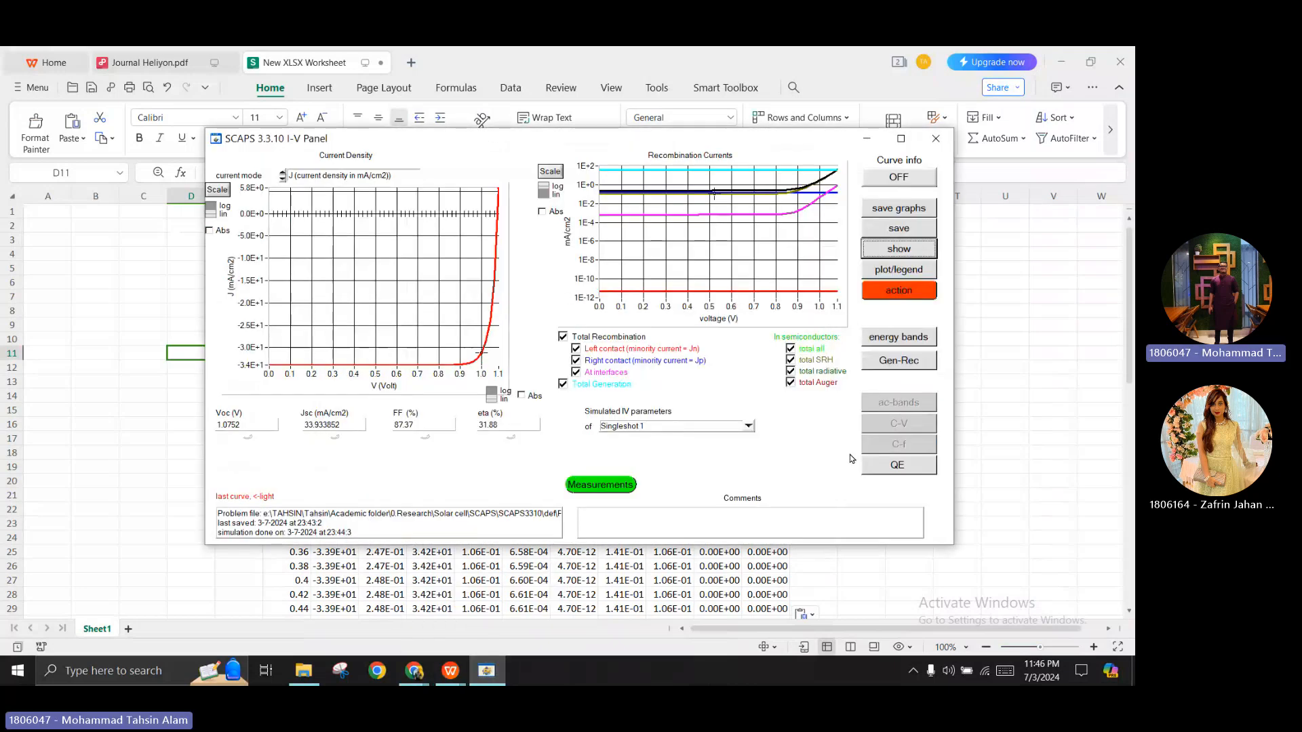
Open the quantum efficiency results, examine the QE curve over wavelength, and return to the action panel
{"action": "left_click", "coordinate": [897, 466]}
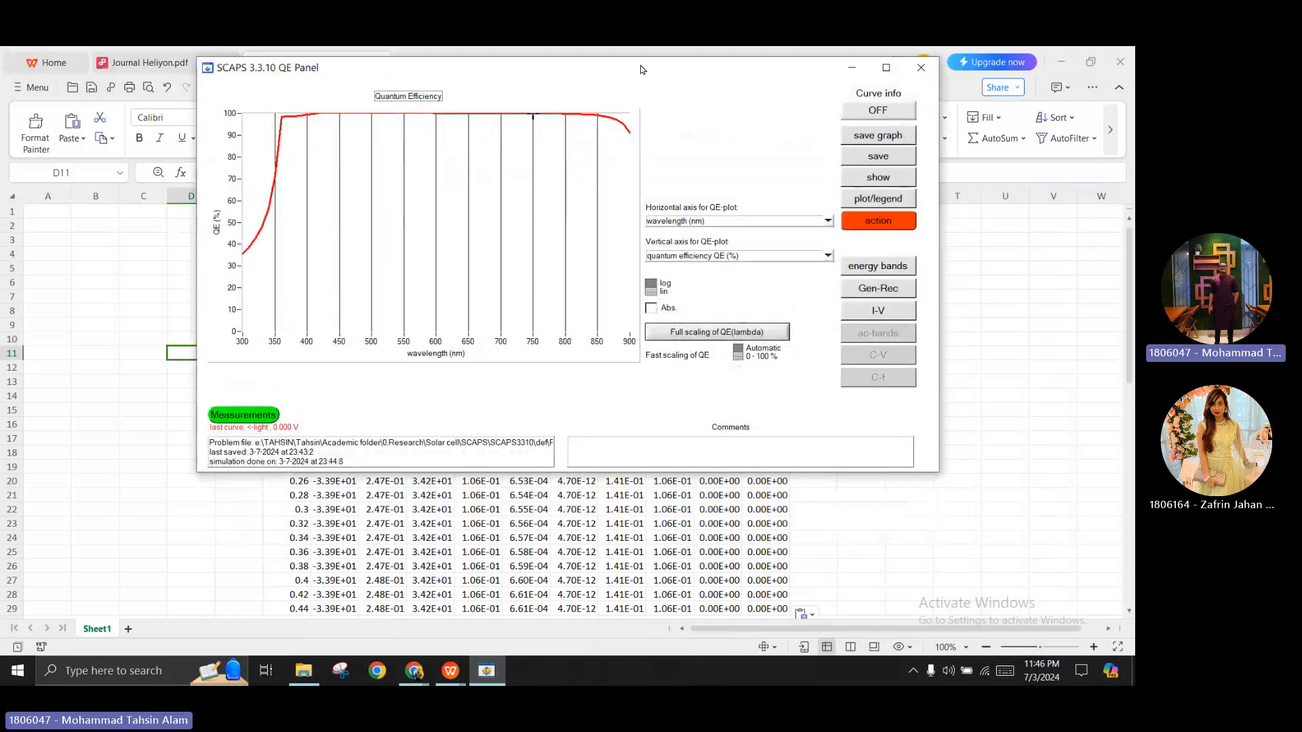
{"action": "left_click_drag", "start_coordinate": [640, 69], "coordinate": [666, 97]}
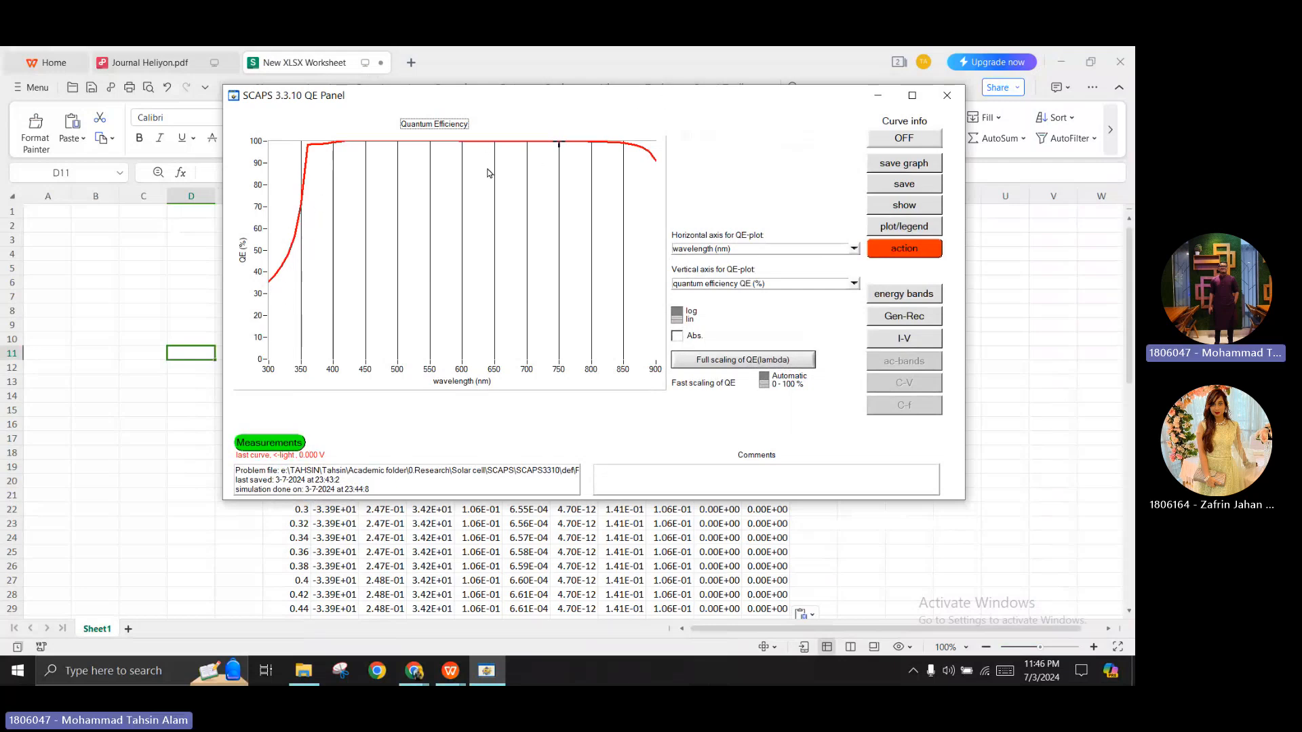
{"action": "left_click", "coordinate": [678, 337]}
{"action": "left_click", "coordinate": [909, 254]}
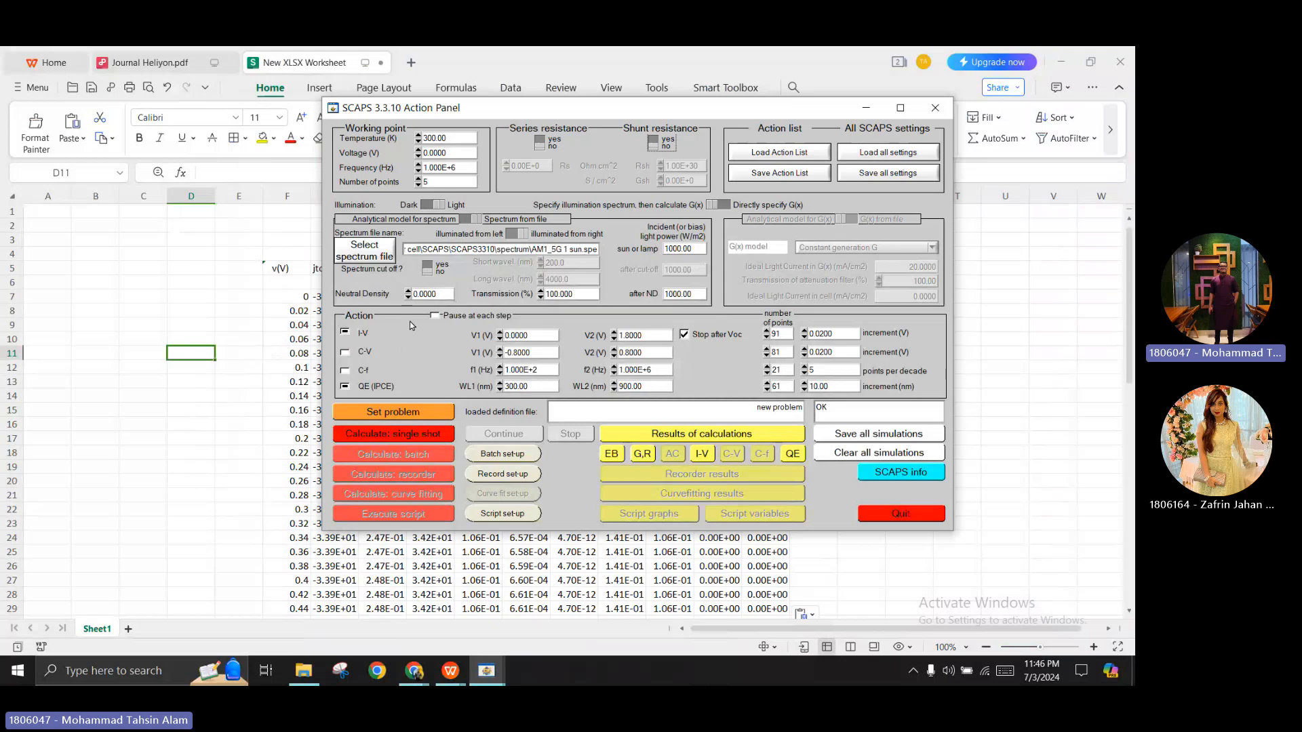
Browse the available illumination spectrum files in the spectrum folder and cancel the selection
{"action": "left_click", "coordinate": [366, 251]}
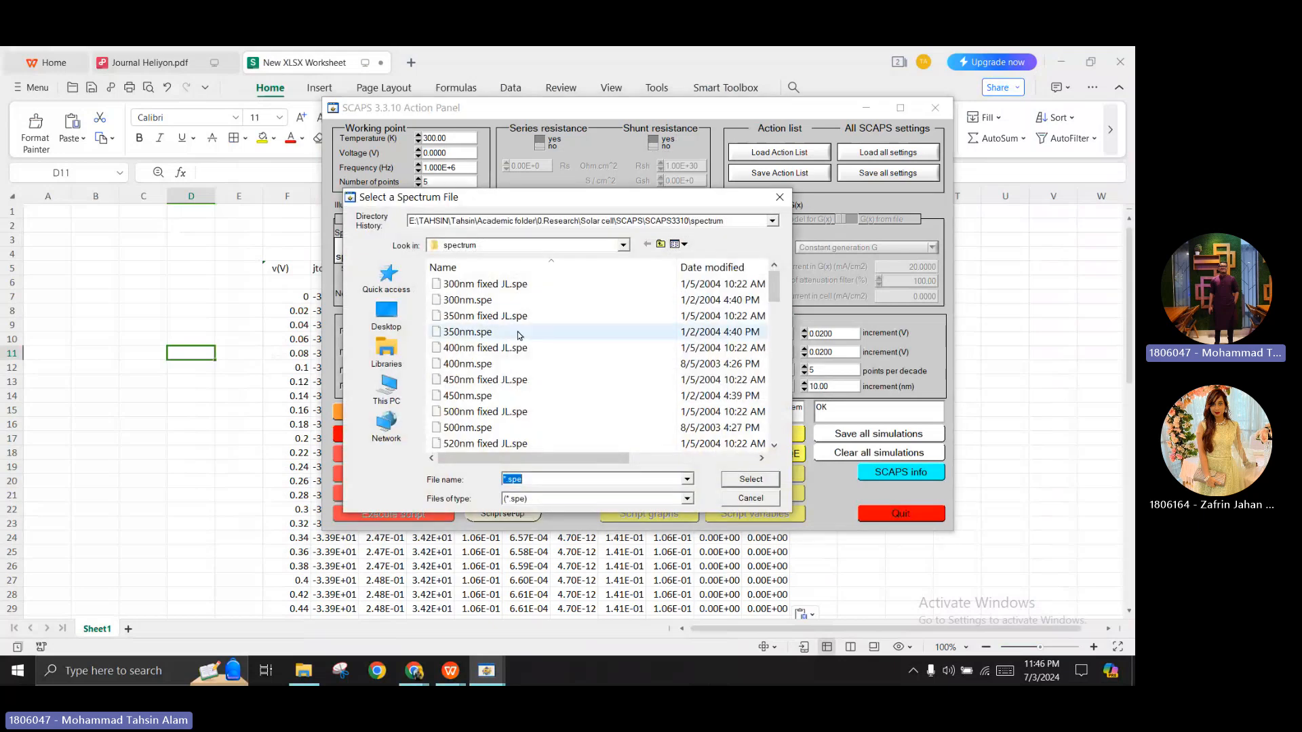
{"action": "scroll", "coordinate": [549, 322], "scroll_direction": "down", "scroll_amount": 10}
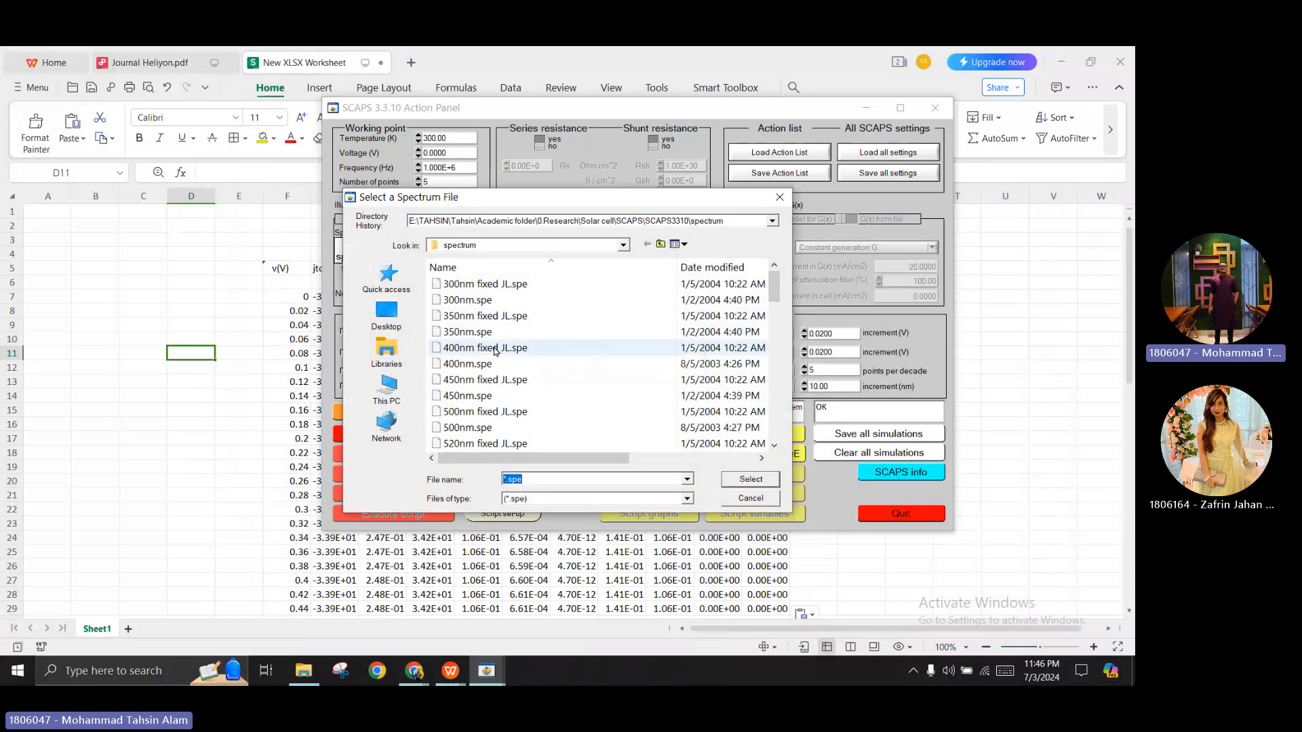
{"action": "scroll", "coordinate": [549, 364], "scroll_direction": "up", "scroll_amount": 10}
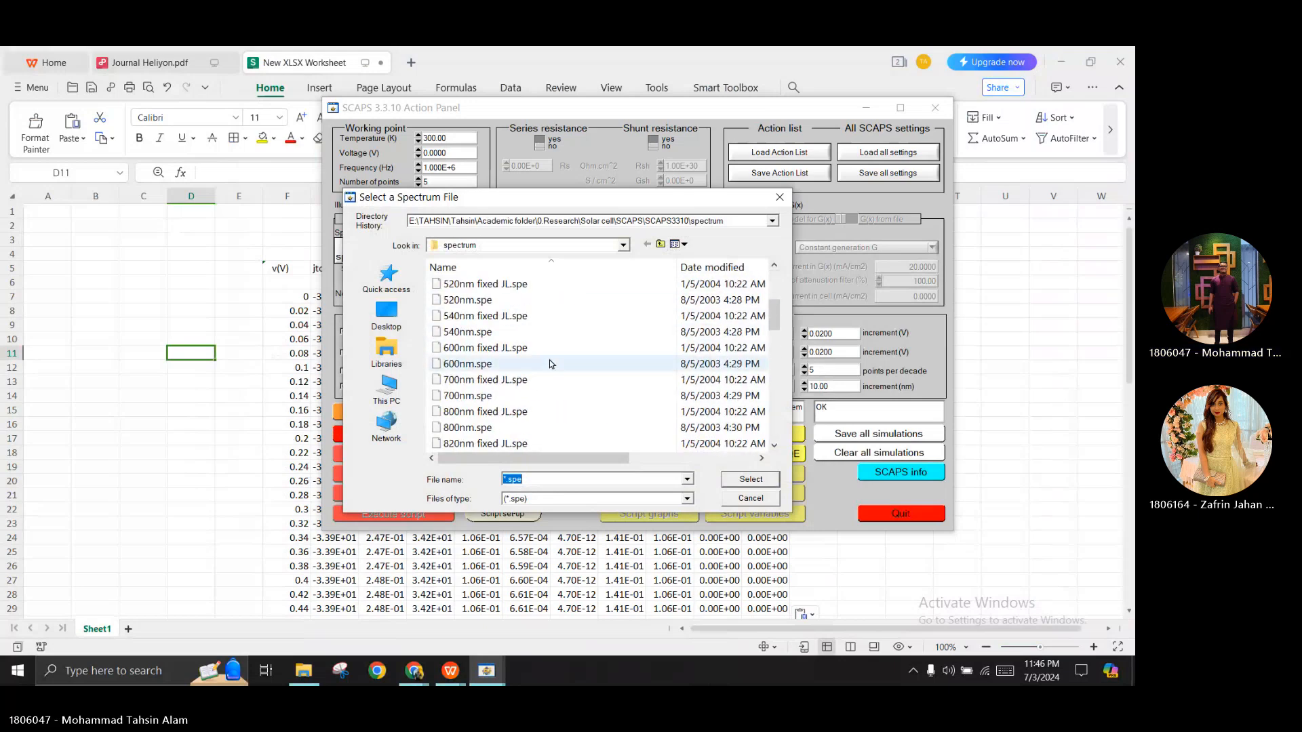
{"action": "left_click", "coordinate": [750, 498]}
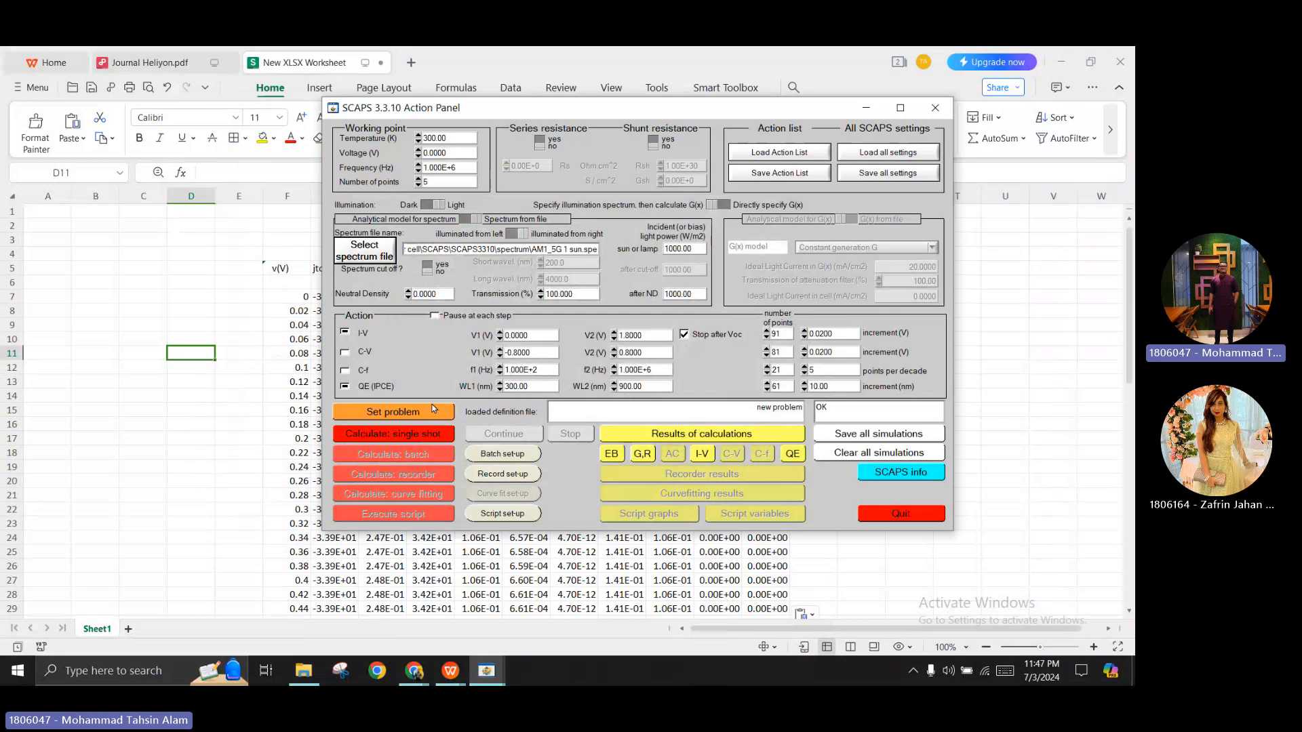
Open the problem definition, check the thickness of the CH3NH3SnI3 layer, and accept its properties
{"action": "left_click", "coordinate": [405, 439]}
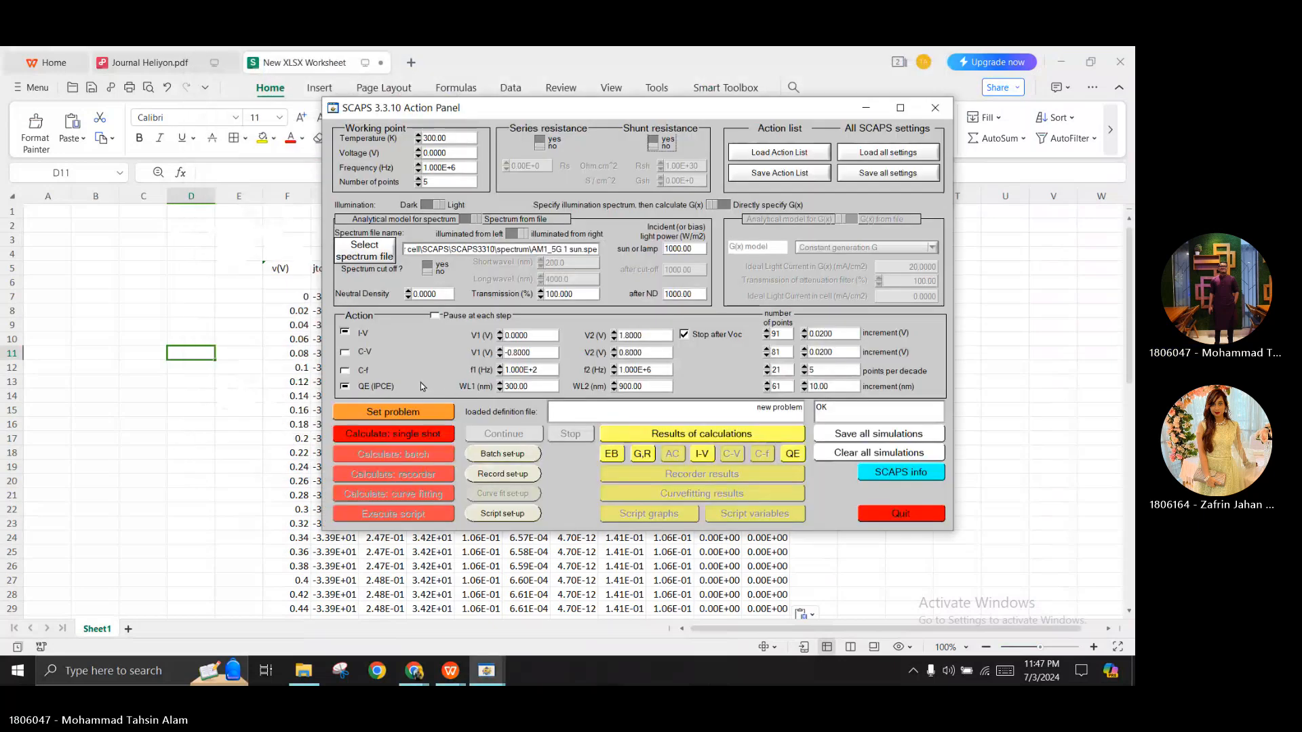
{"action": "left_click", "coordinate": [426, 411]}
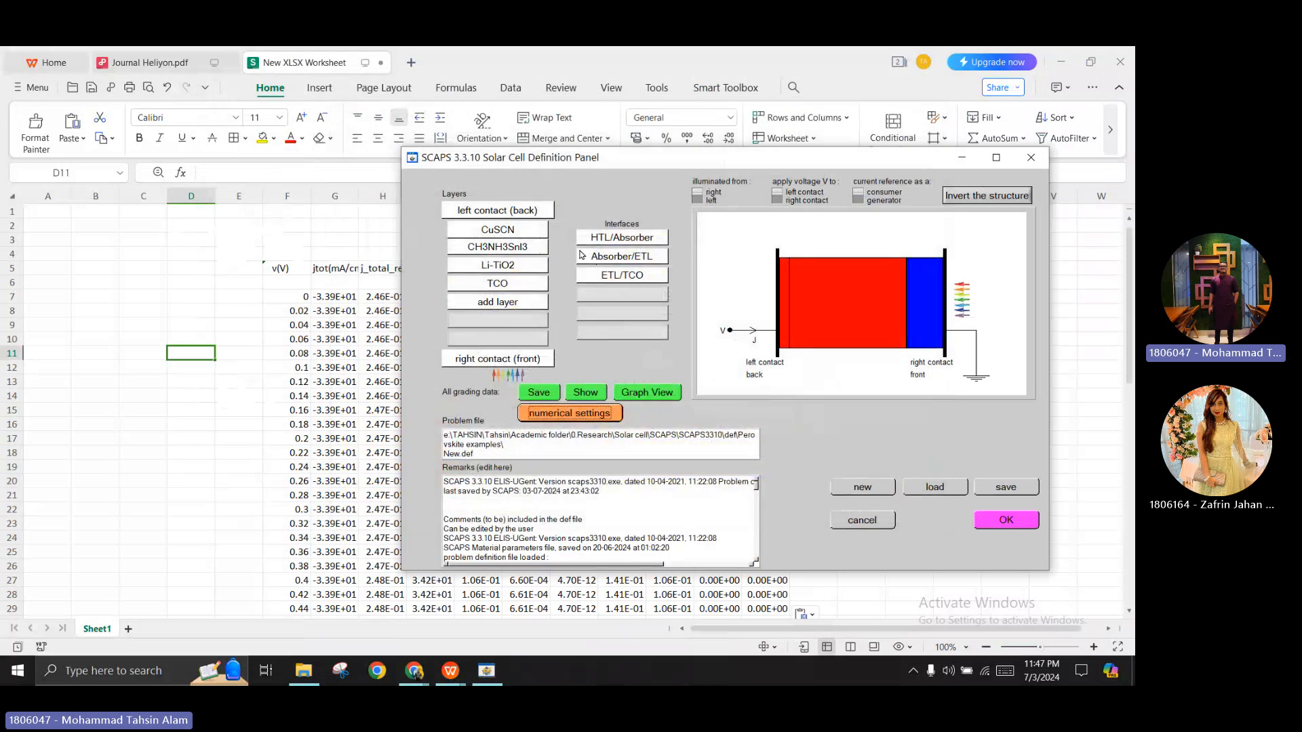
{"action": "left_click", "coordinate": [529, 250]}
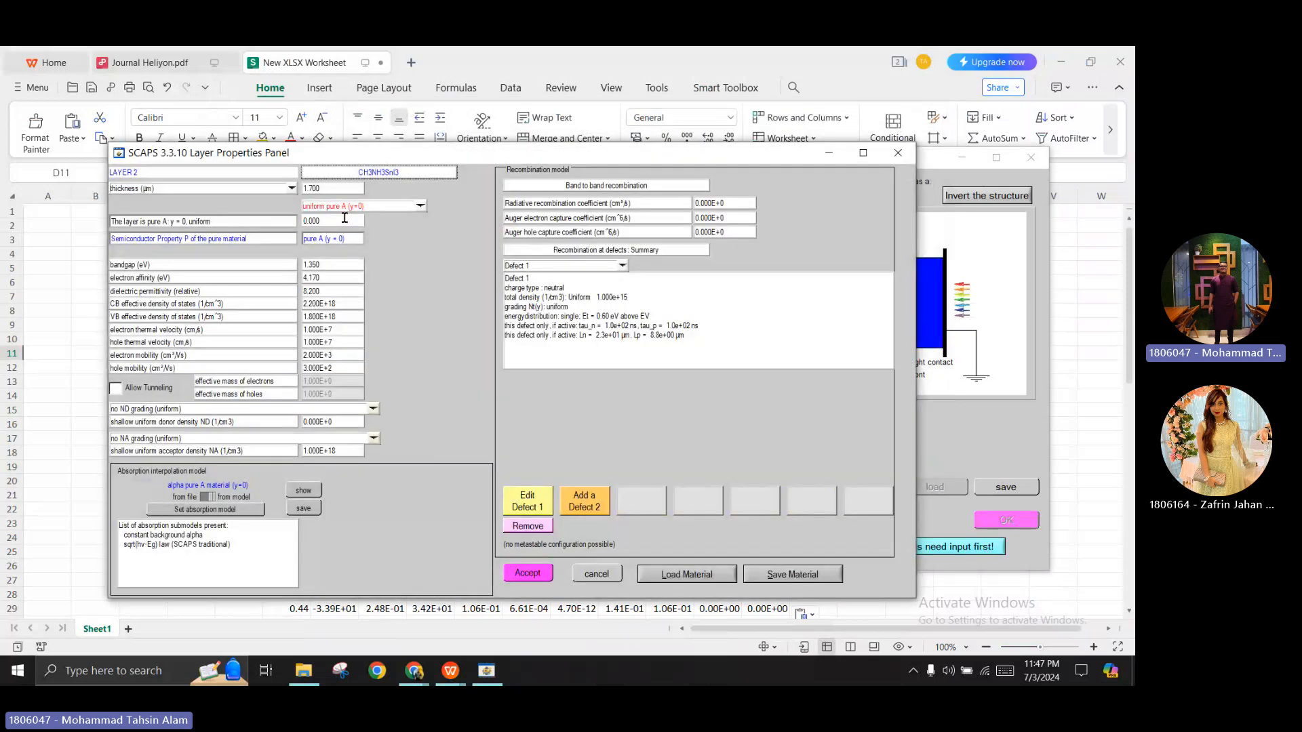
{"action": "left_click_drag", "start_coordinate": [333, 189], "coordinate": [292, 192]}
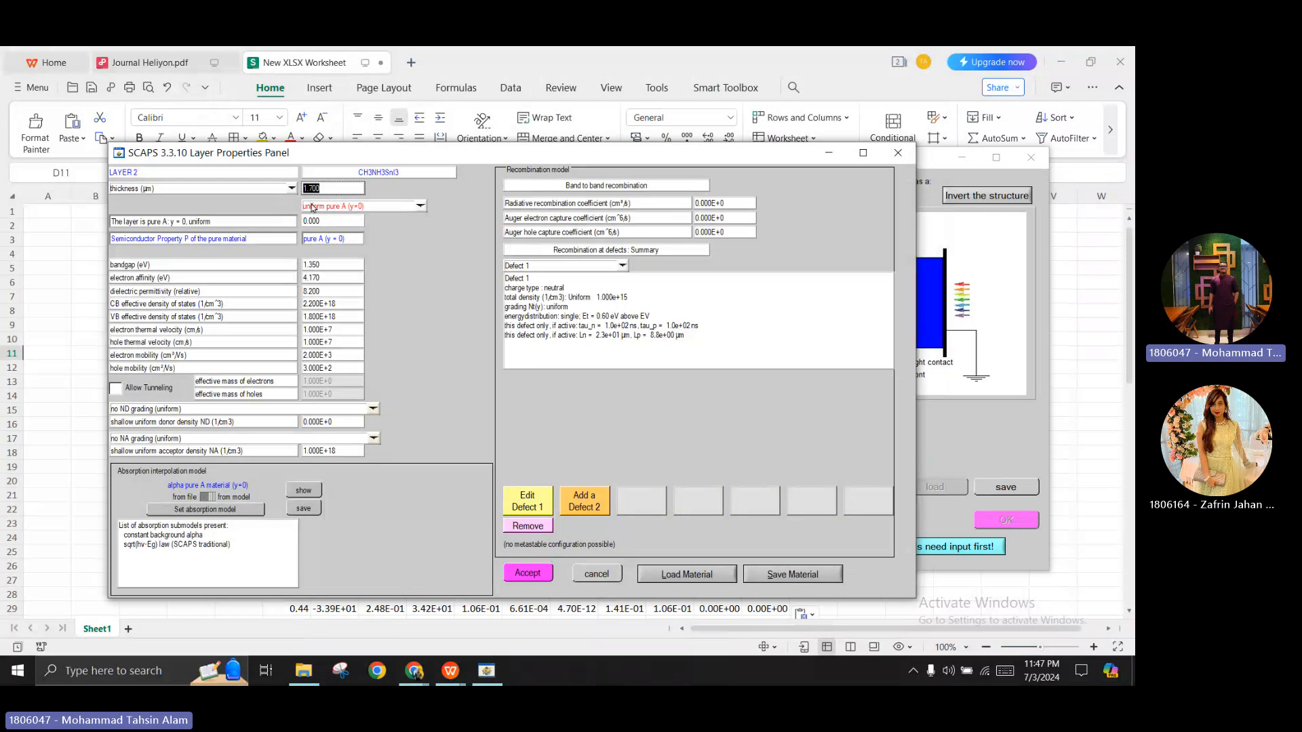
{"action": "left_click", "coordinate": [331, 188]}
{"action": "left_click", "coordinate": [535, 573]}
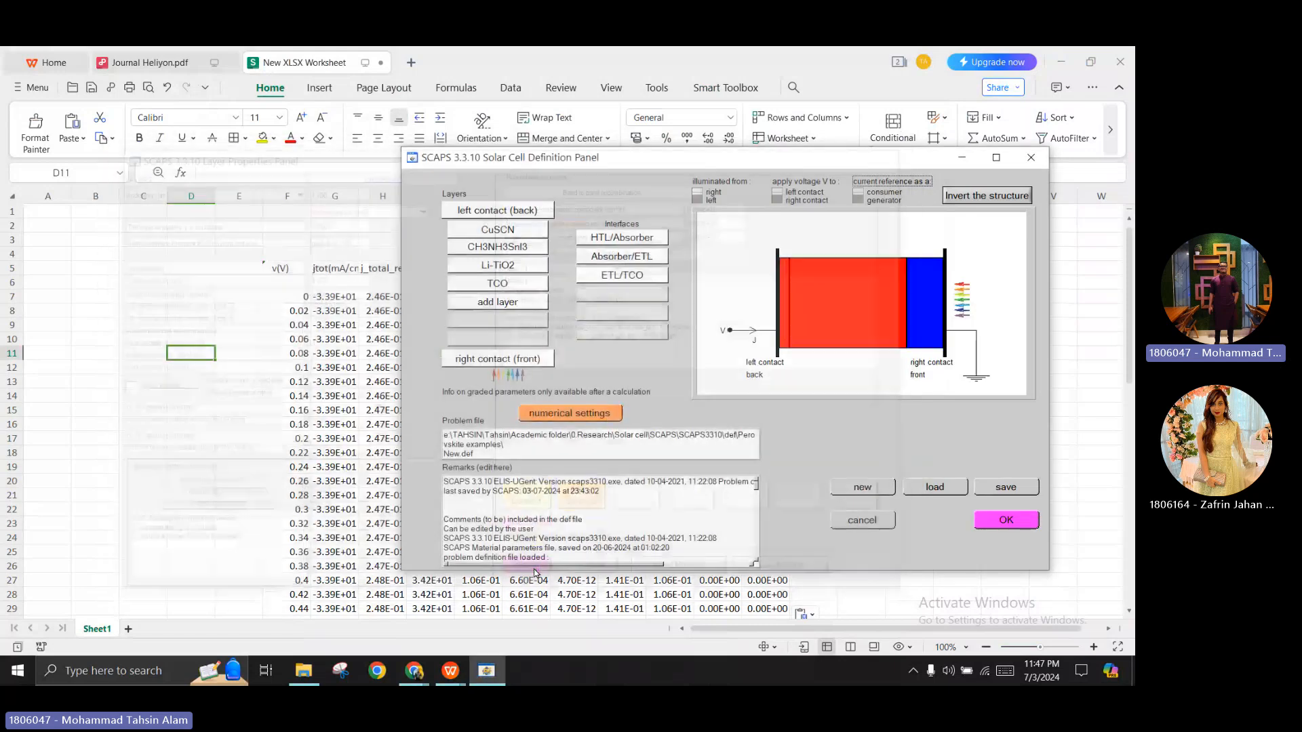
Minimize the worksheet and Desktop folder windows and confirm the solar cell definition to return to the action panel
{"action": "left_click_drag", "start_coordinate": [728, 164], "coordinate": [677, 159]}
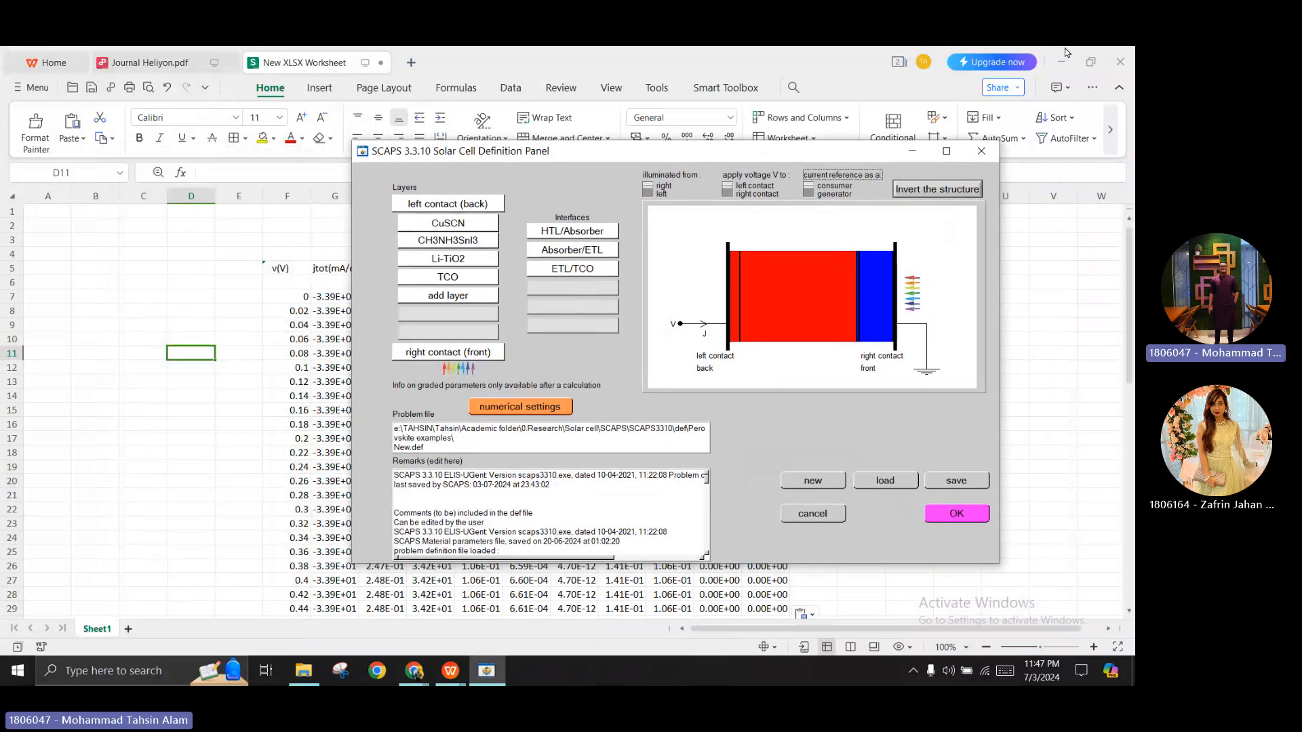
{"action": "left_click", "coordinate": [1061, 61]}
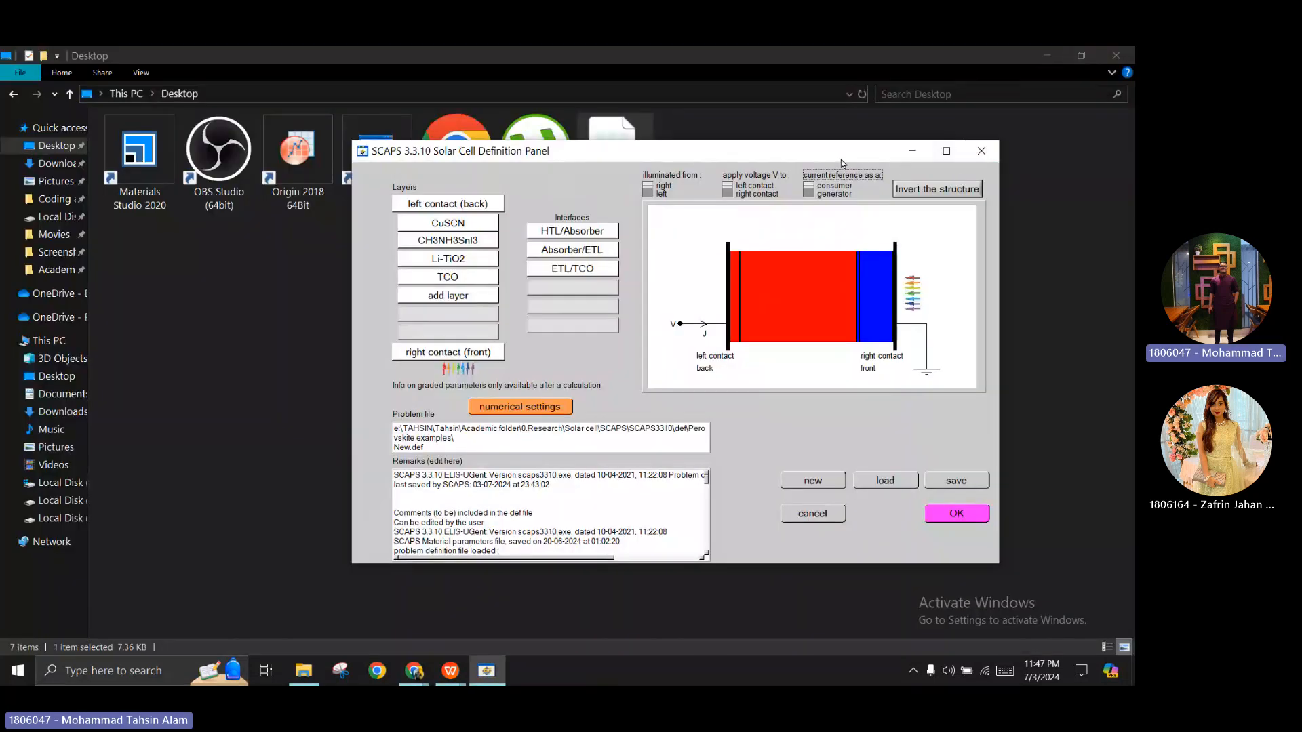
{"action": "left_click", "coordinate": [1047, 54]}
{"action": "left_click_drag", "start_coordinate": [728, 153], "coordinate": [636, 152]}
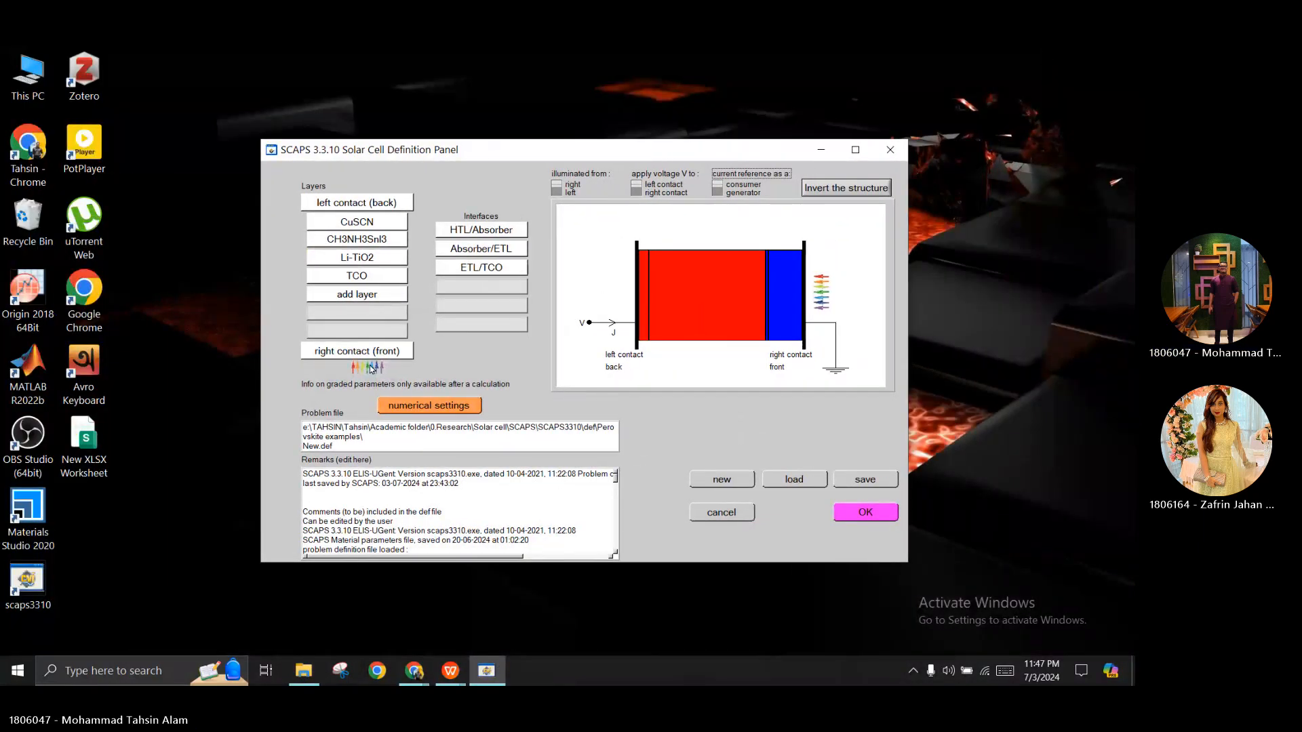
{"action": "left_click", "coordinate": [882, 515]}
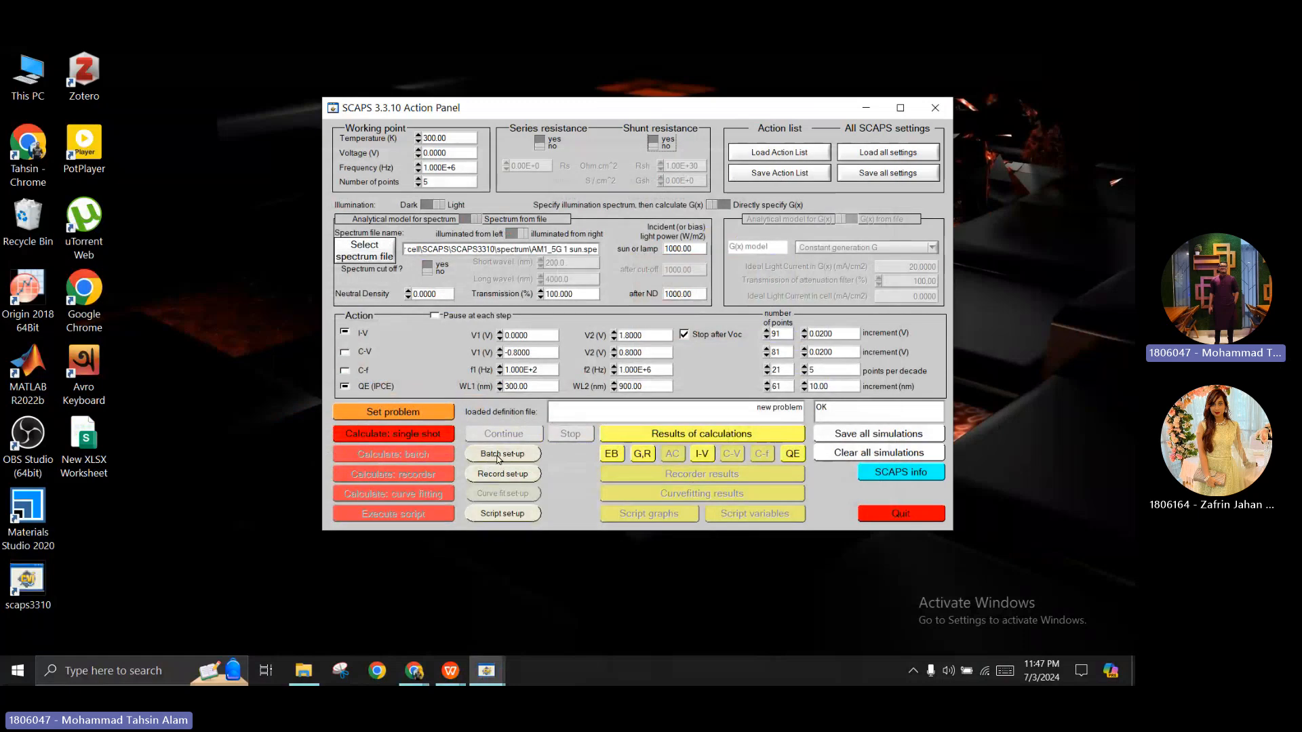
Add a batch parameter that varies the thickness of the CH3NH3SnI3 (L2) layer
{"action": "left_click", "coordinate": [518, 459]}
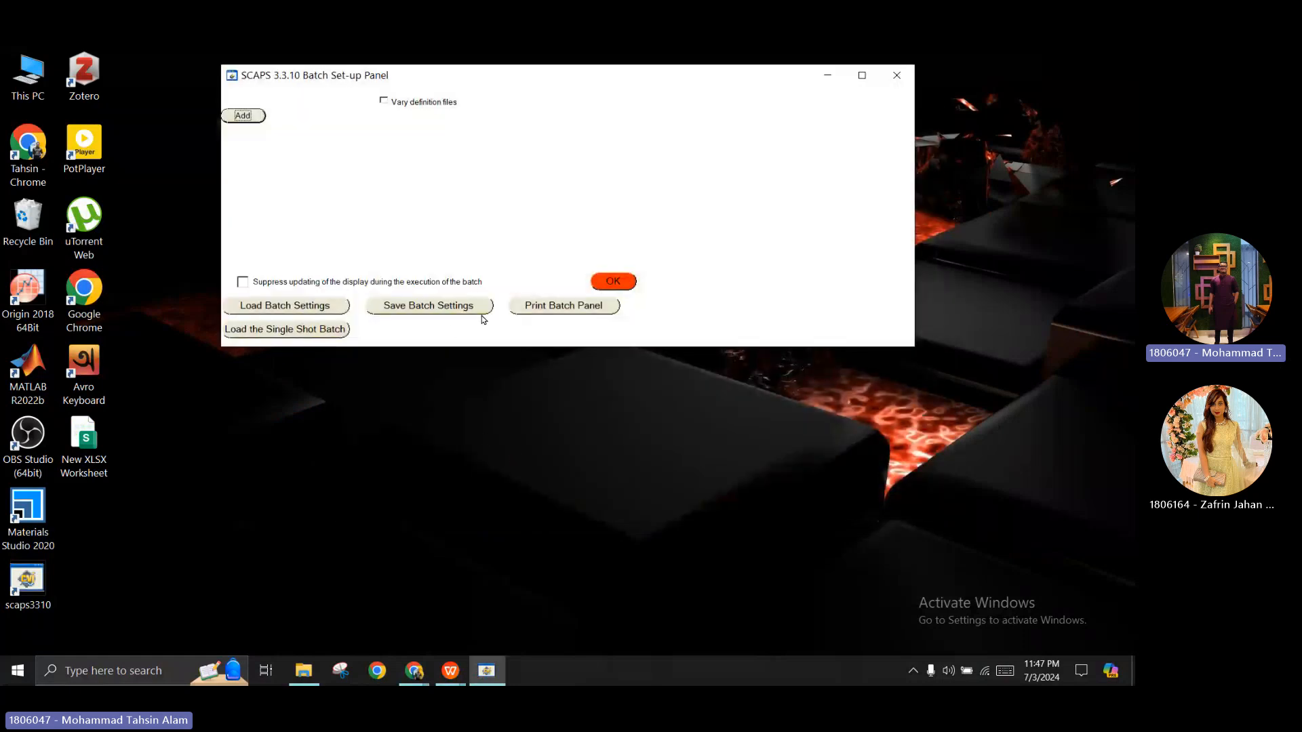
{"action": "left_click", "coordinate": [242, 116]}
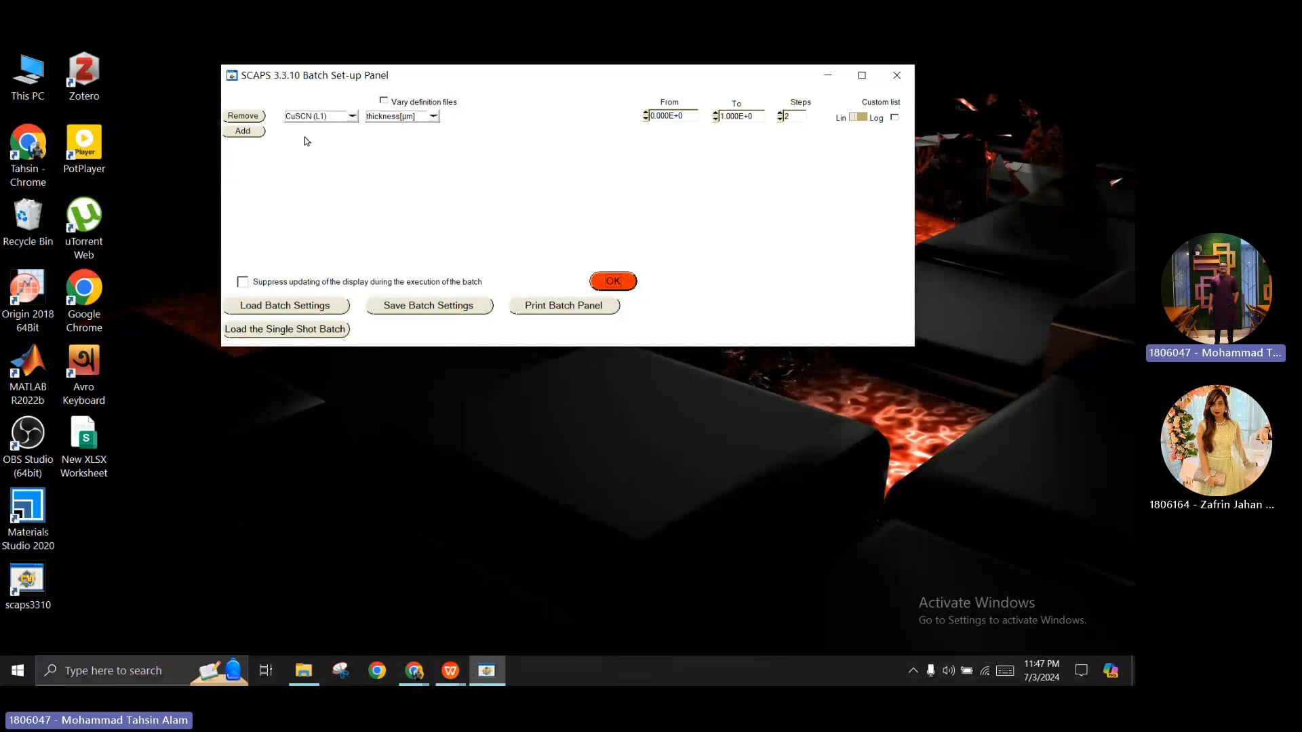
{"action": "left_click_drag", "start_coordinate": [481, 84], "coordinate": [495, 142]}
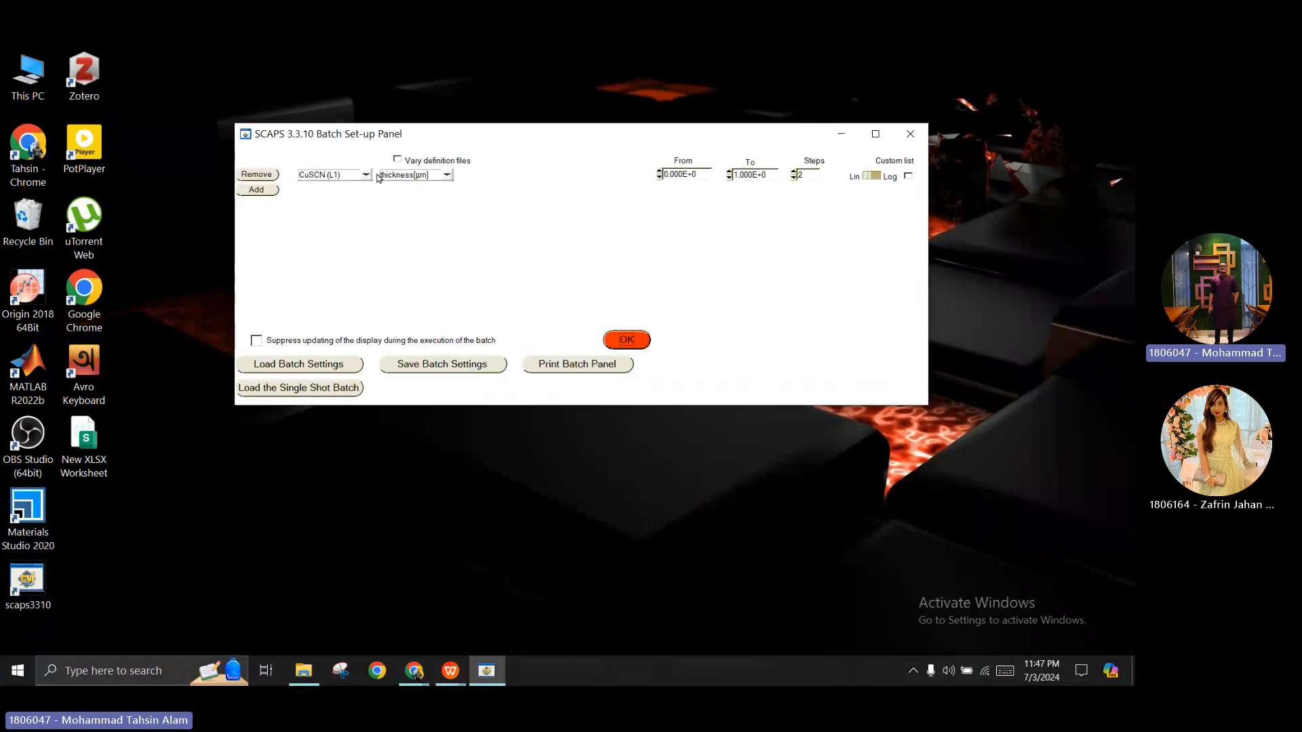
{"action": "left_click", "coordinate": [366, 176]}
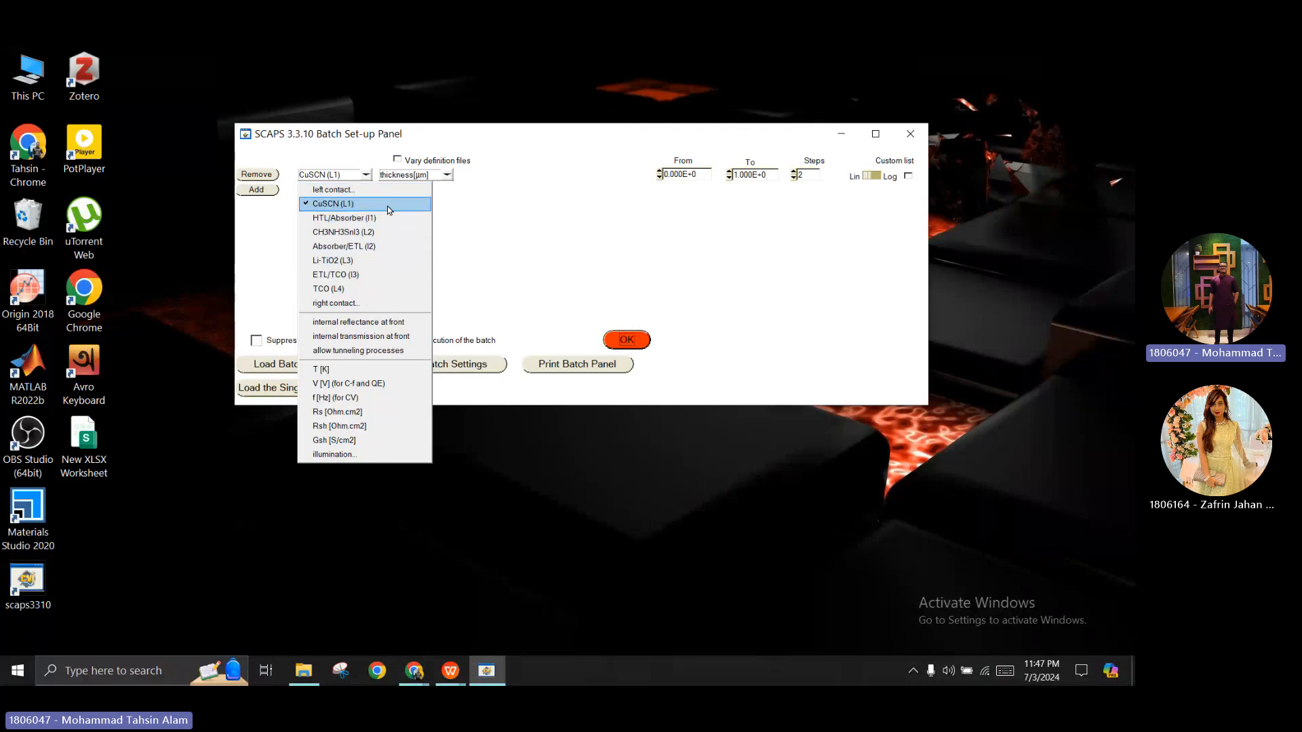
{"action": "left_click", "coordinate": [340, 234]}
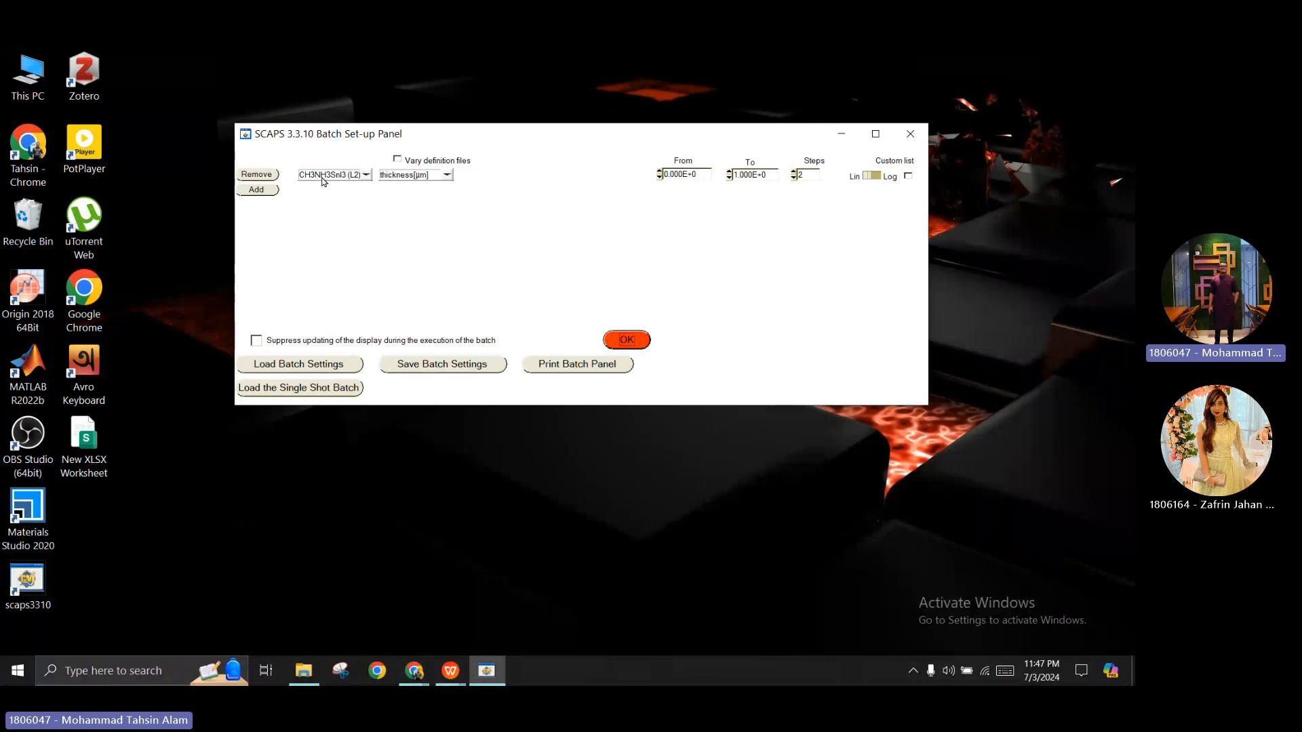
{"action": "left_click", "coordinate": [433, 177]}
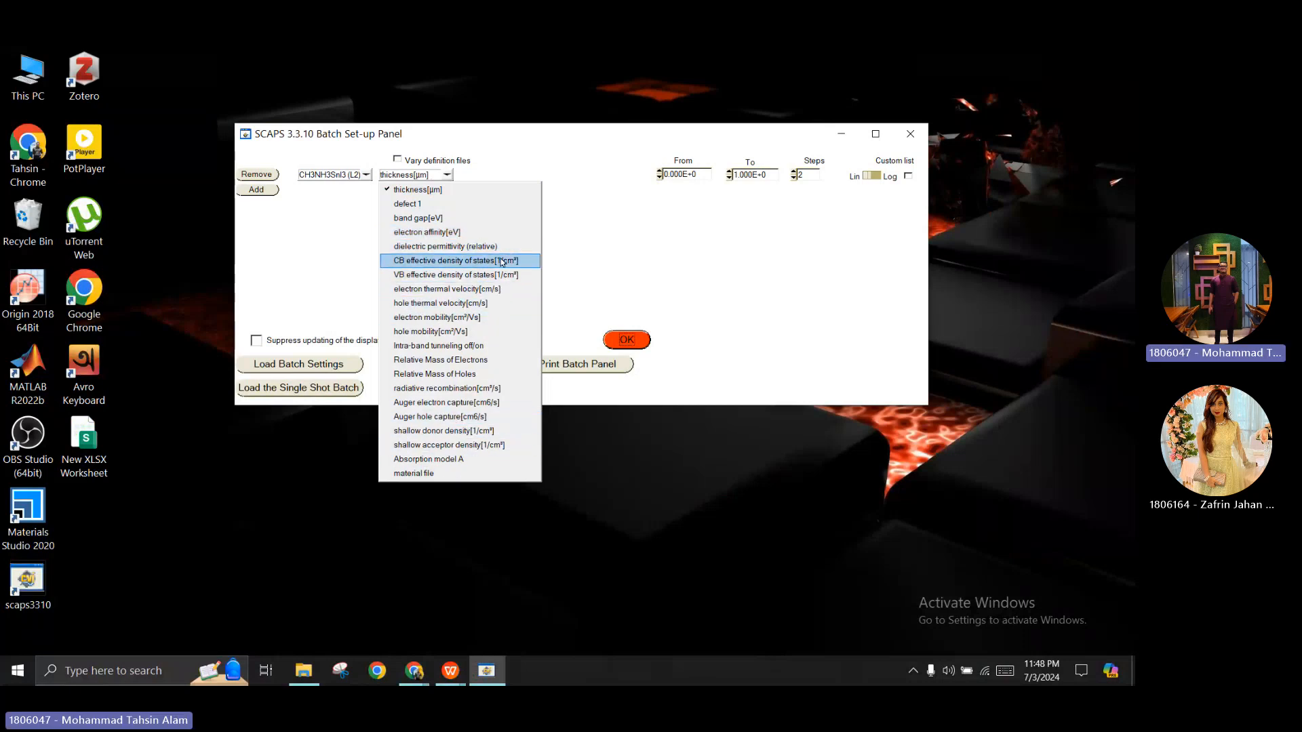
{"action": "left_click", "coordinate": [339, 243]}
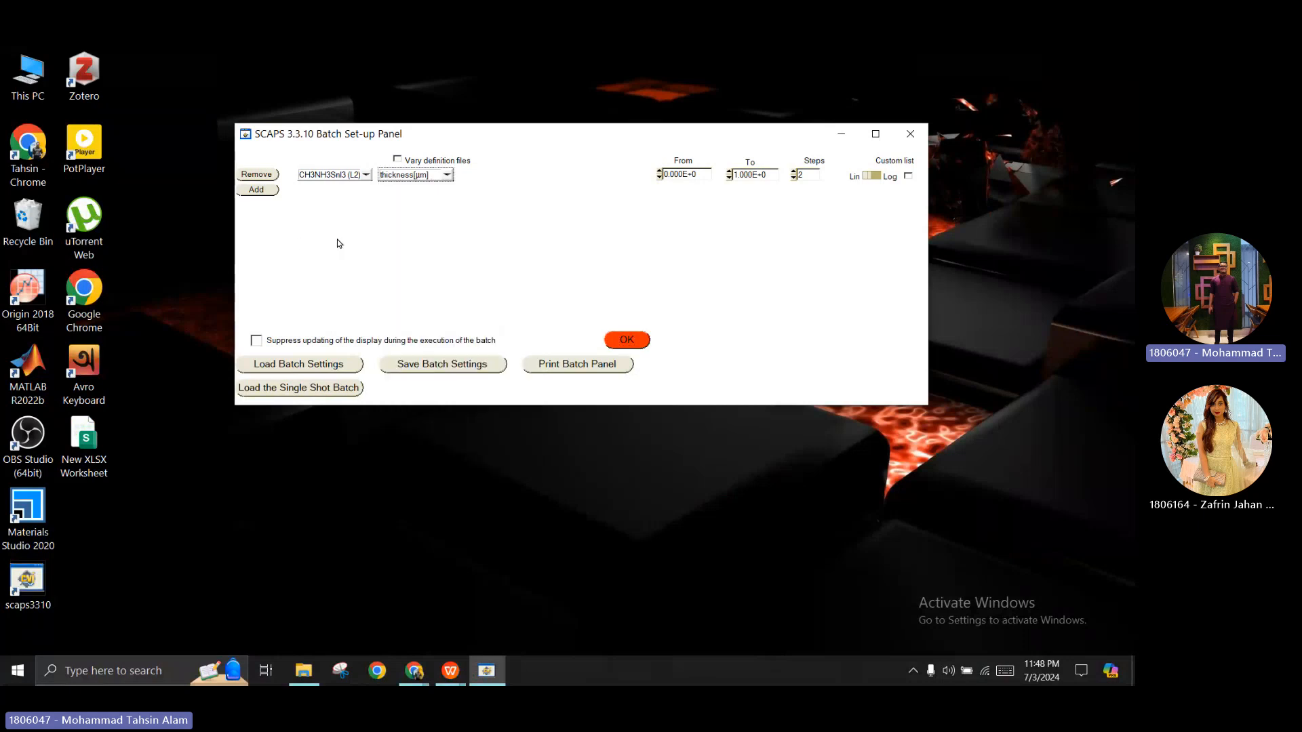
{"action": "left_click", "coordinate": [433, 176]}
{"action": "left_click", "coordinate": [434, 190]}
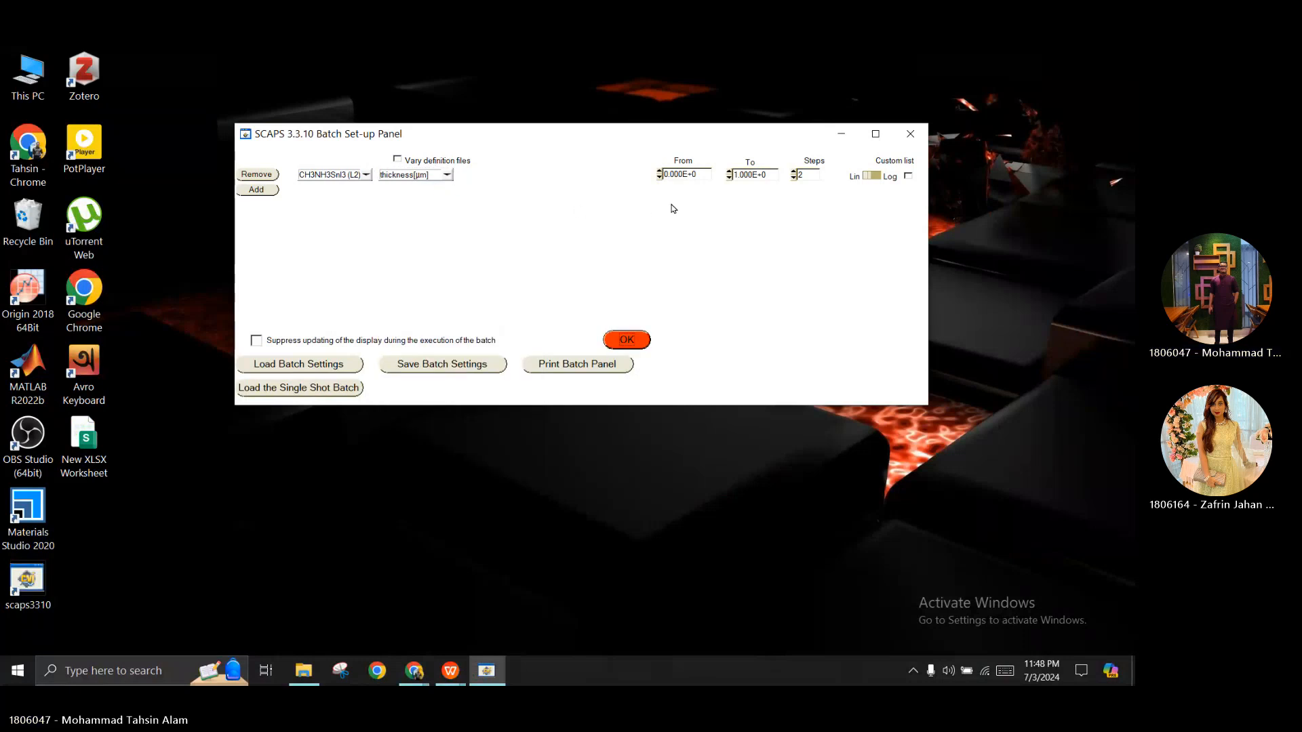
Set the batch thickness range from 0.5 to 3 µm in 15 steps and confirm the batch set-up
{"action": "left_click", "coordinate": [702, 175]}
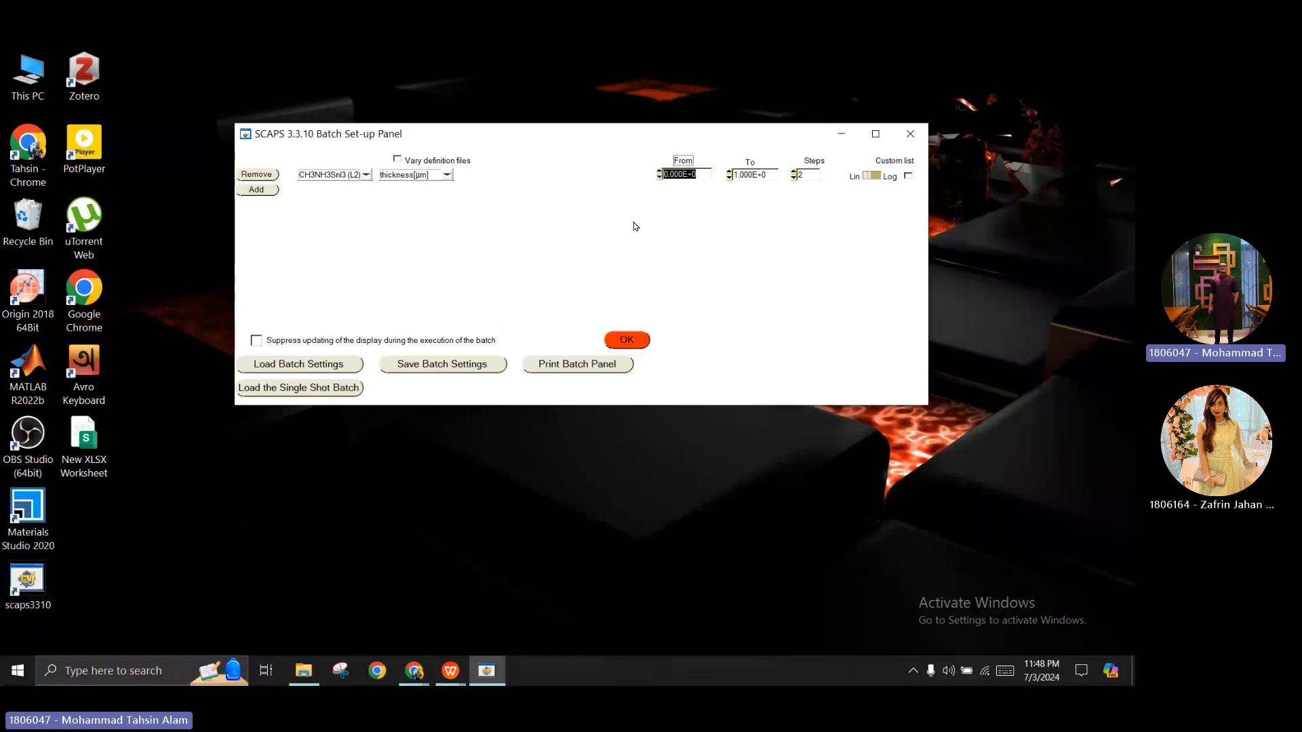
{"action": "type", "text": "0.5"}
{"action": "key", "text": "Return"}
{"action": "key", "text": "Tab"}
{"action": "type", "text": "3"}
{"action": "key", "text": "Return"}
{"action": "left_click", "coordinate": [808, 176]}
{"action": "type", "text": "15"}
{"action": "key", "text": "Return"}
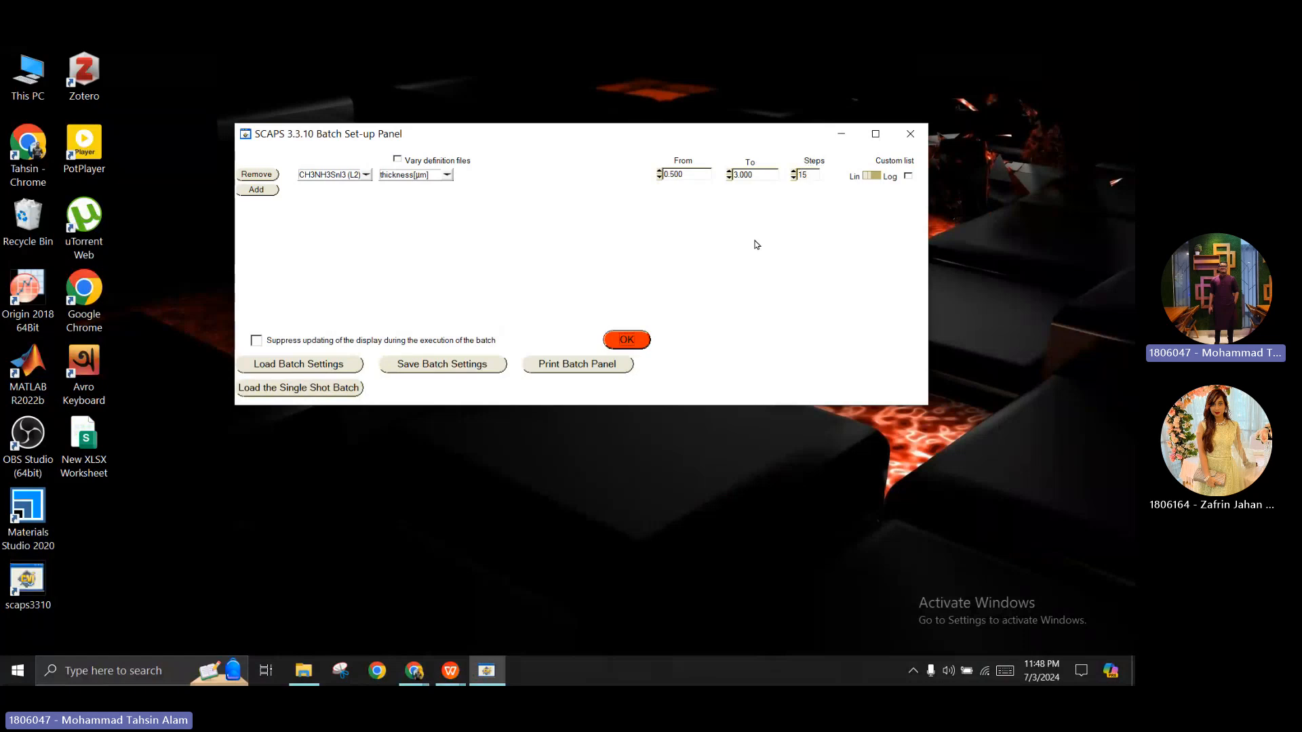
{"action": "left_click", "coordinate": [627, 340]}
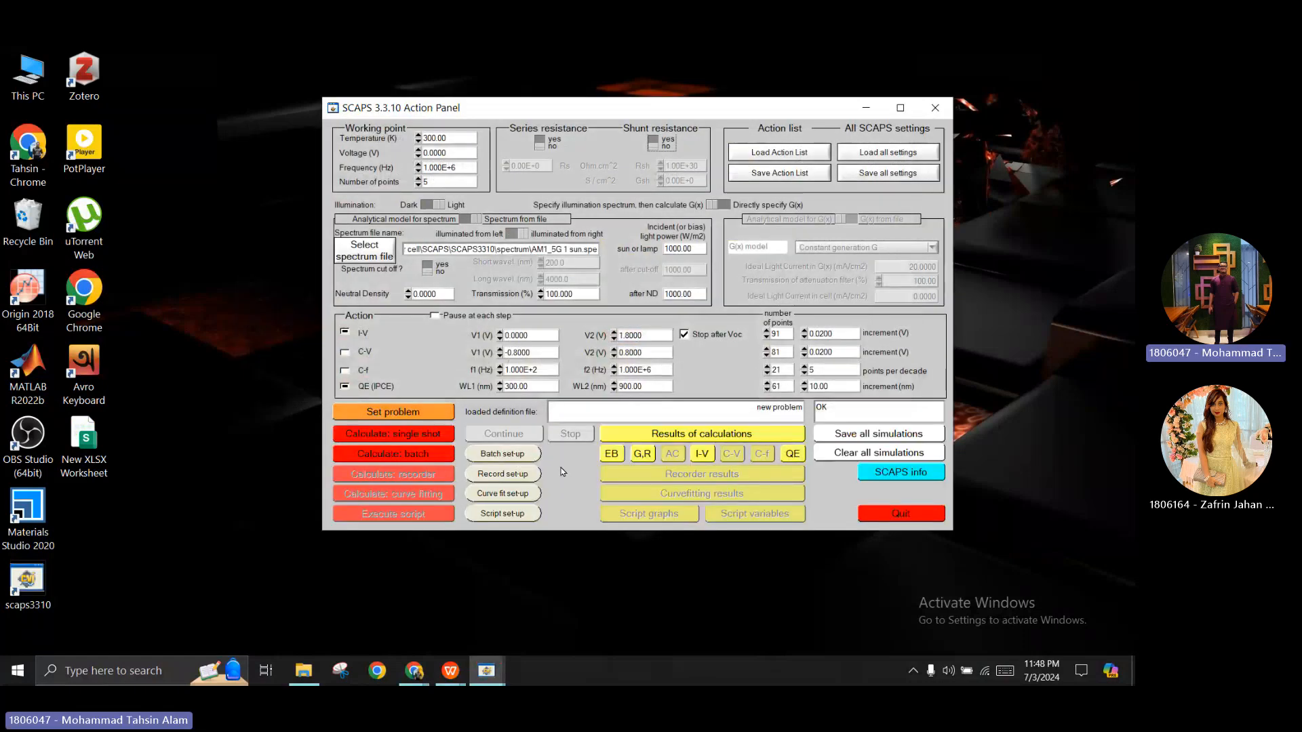
Open the record set-up and insert all cell characteristics of the IV characteristics type into the properties to be recorded
{"action": "left_click", "coordinate": [508, 473]}
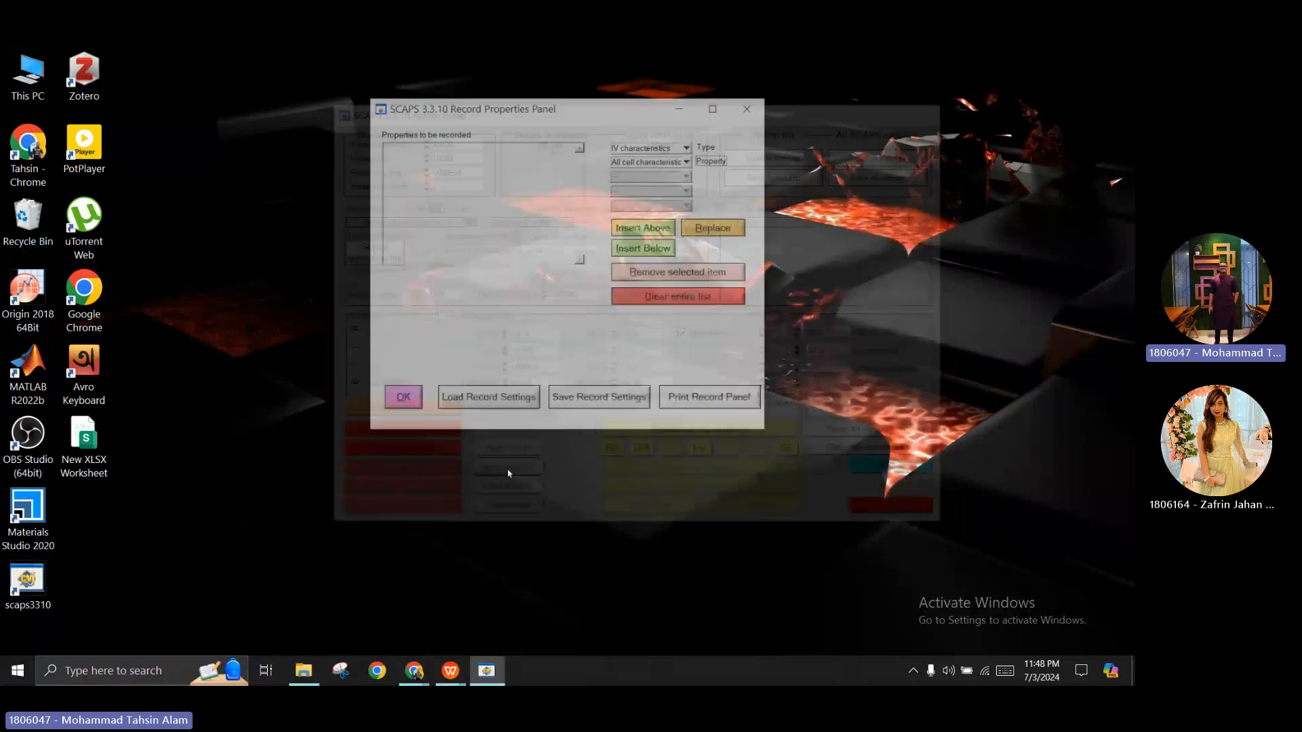
{"action": "left_click", "coordinate": [678, 149]}
{"action": "left_click", "coordinate": [673, 163]}
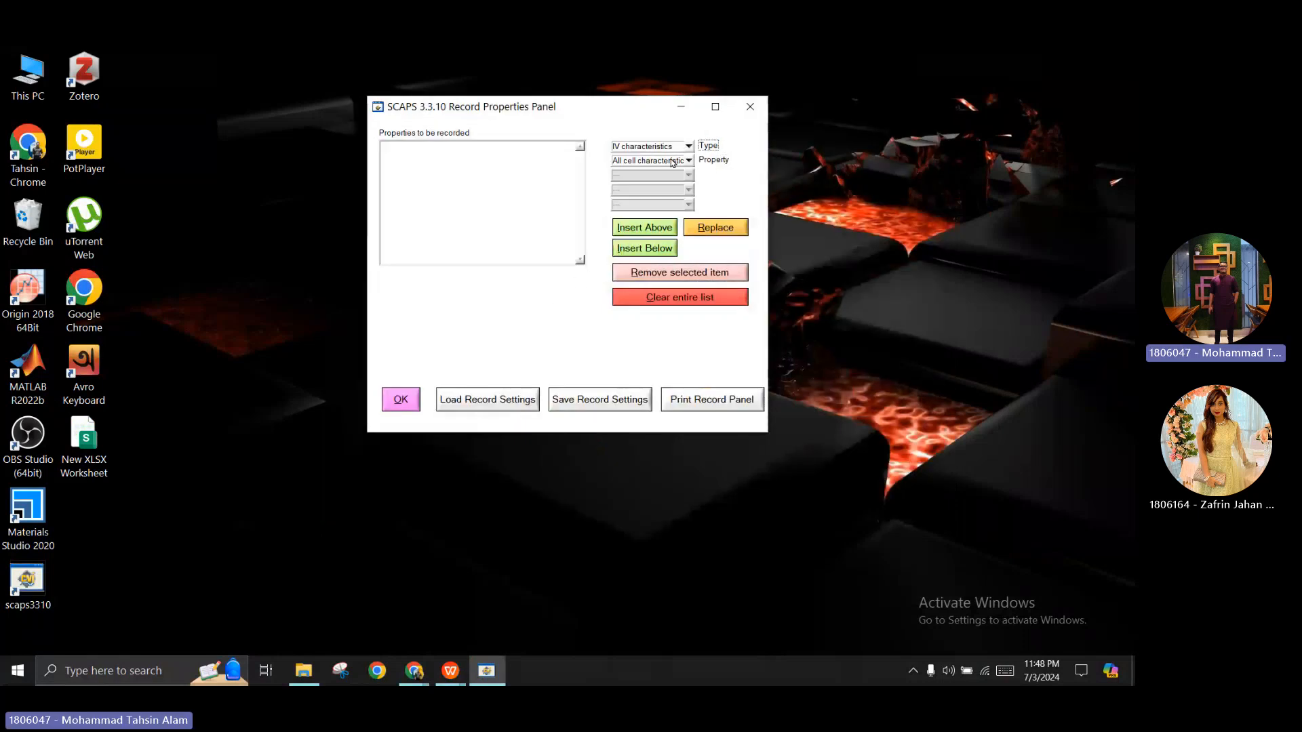
{"action": "left_click", "coordinate": [673, 163]}
{"action": "left_click", "coordinate": [673, 162]}
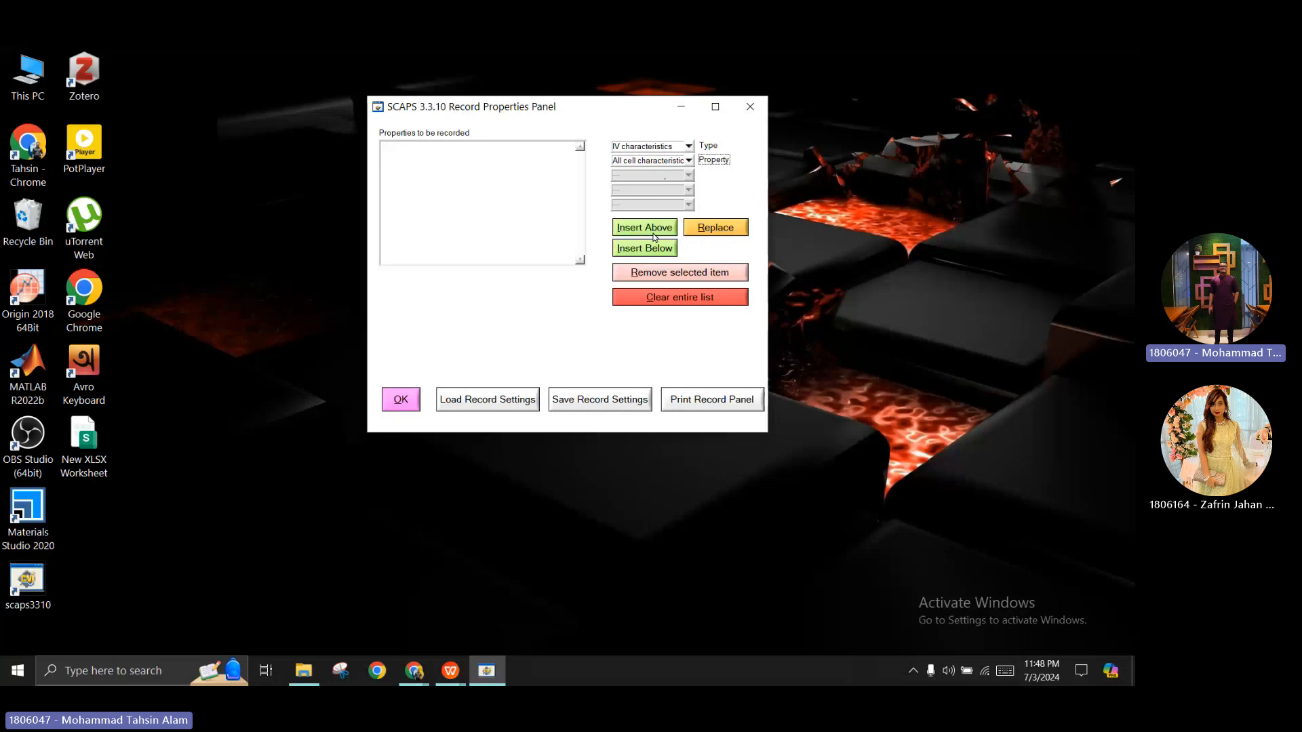
{"action": "left_click", "coordinate": [644, 228]}
{"action": "left_click", "coordinate": [510, 219]}
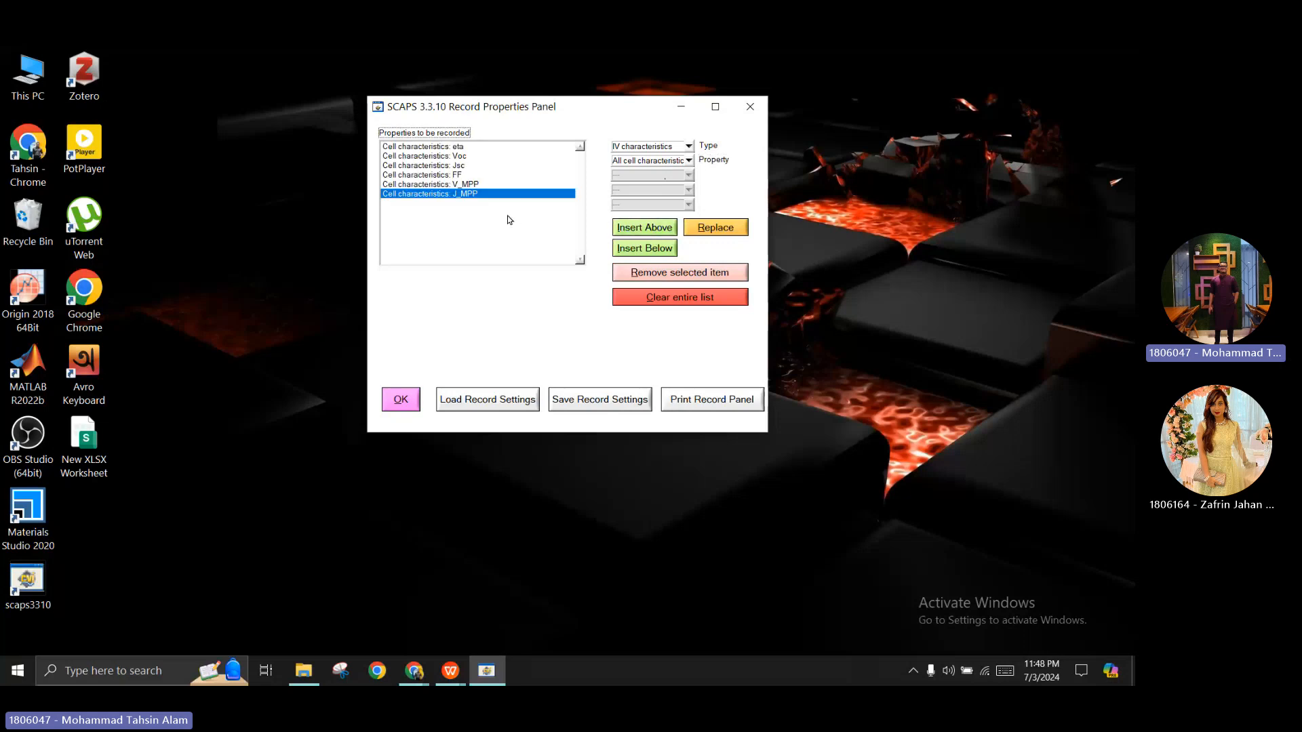
Remove the V_MPP and J_MPP characteristics from the properties to be recorded
{"action": "left_click", "coordinate": [487, 185]}
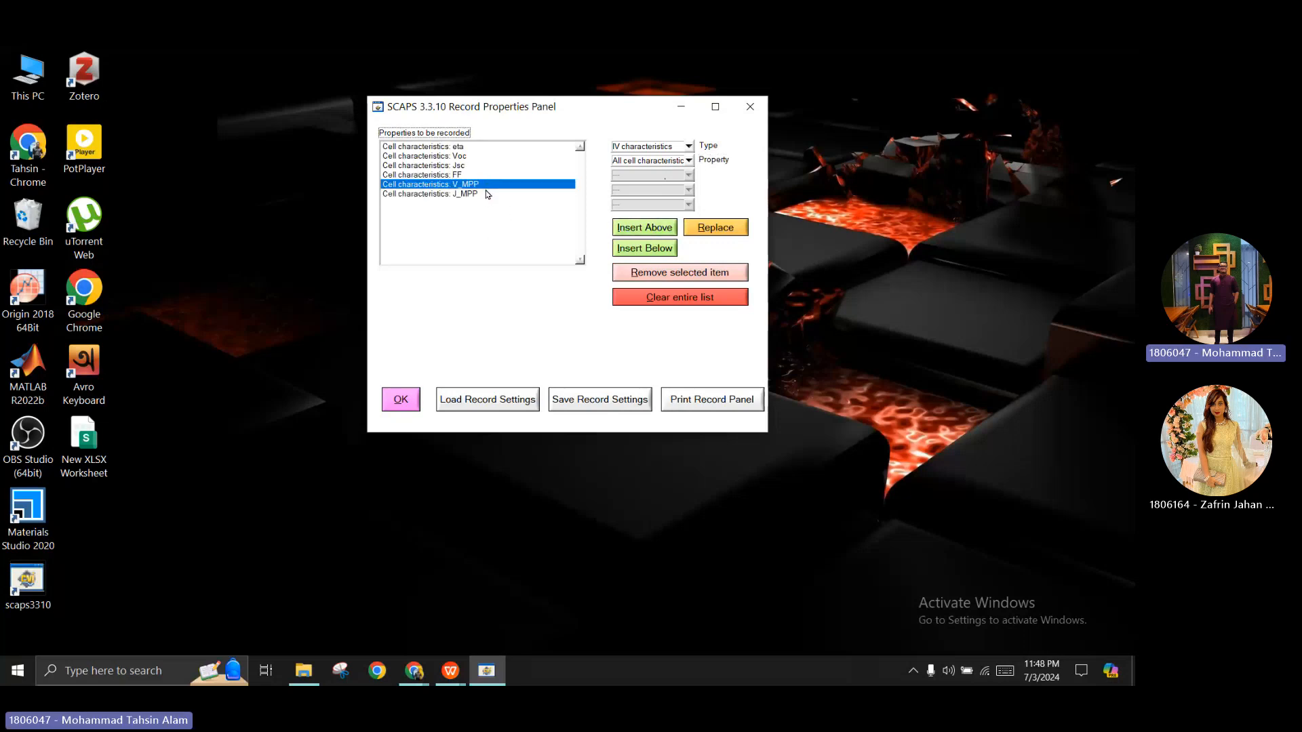
{"action": "left_click", "coordinate": [705, 274]}
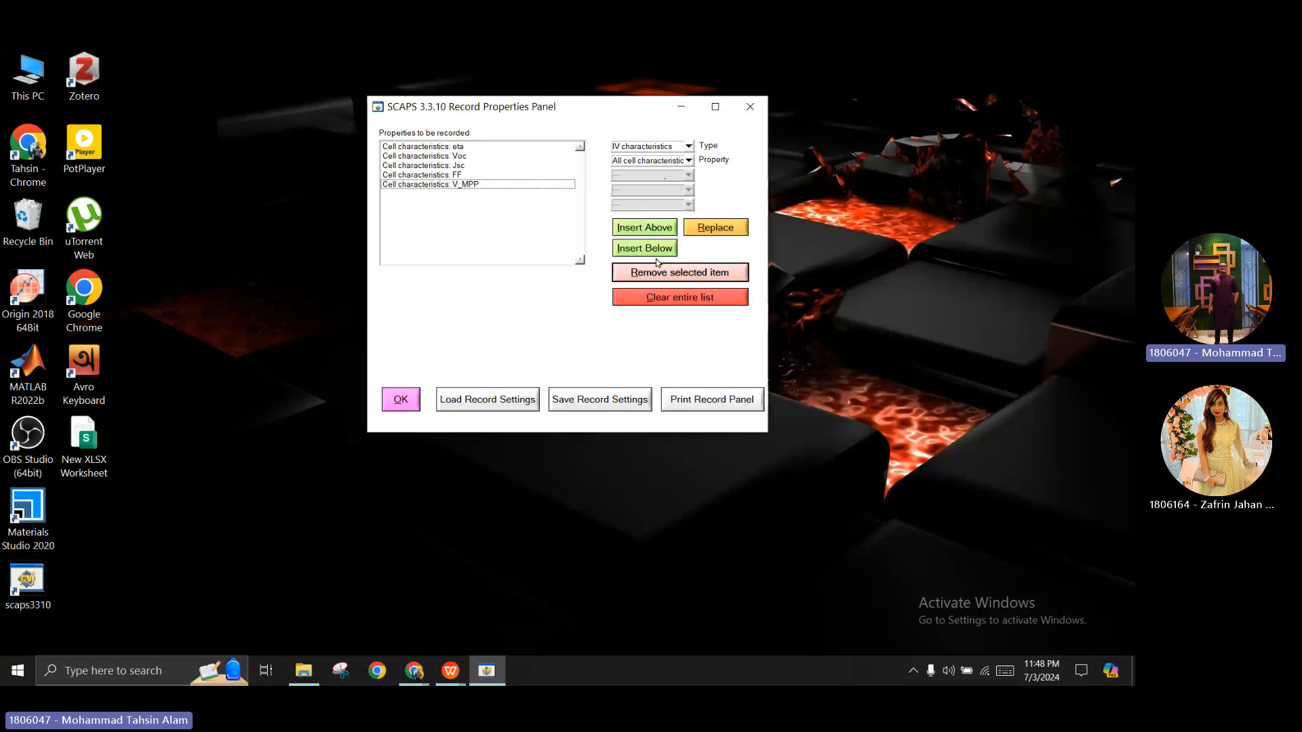
{"action": "left_click", "coordinate": [507, 187]}
{"action": "left_click", "coordinate": [667, 274]}
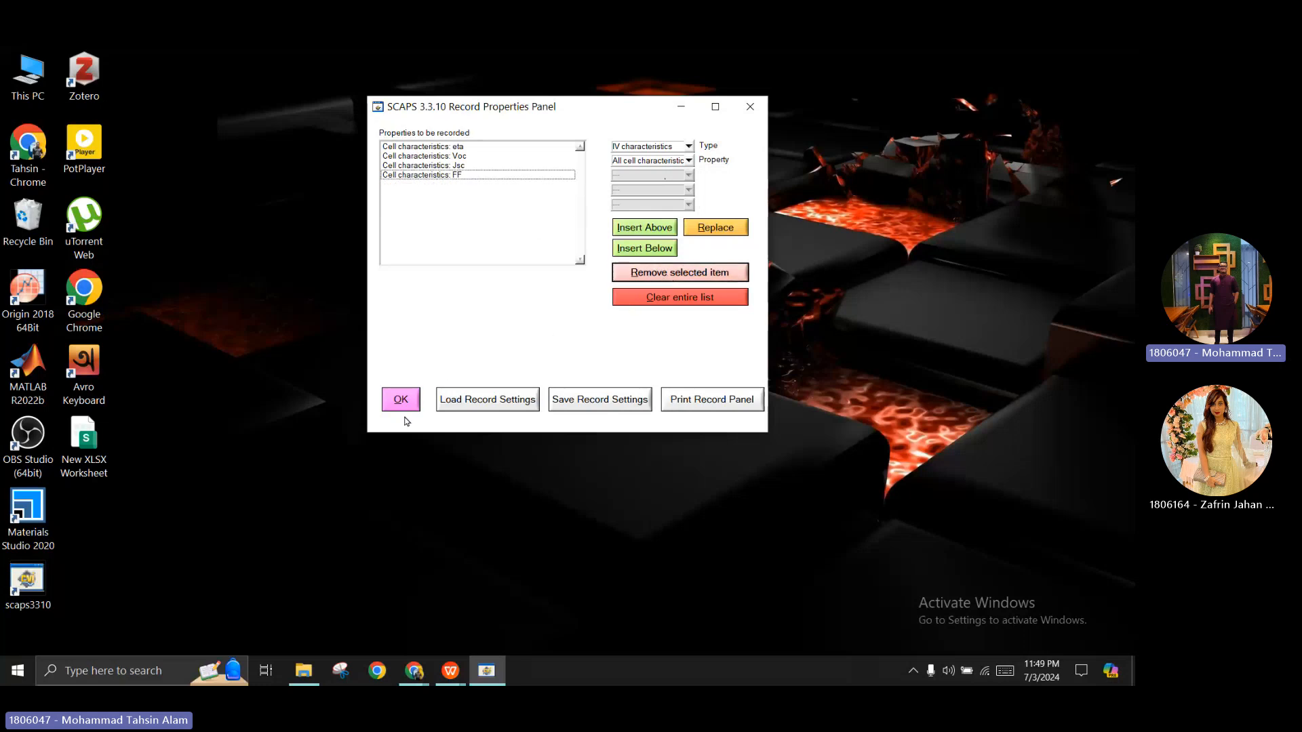
{"action": "left_click_drag", "start_coordinate": [574, 111], "coordinate": [531, 123]}
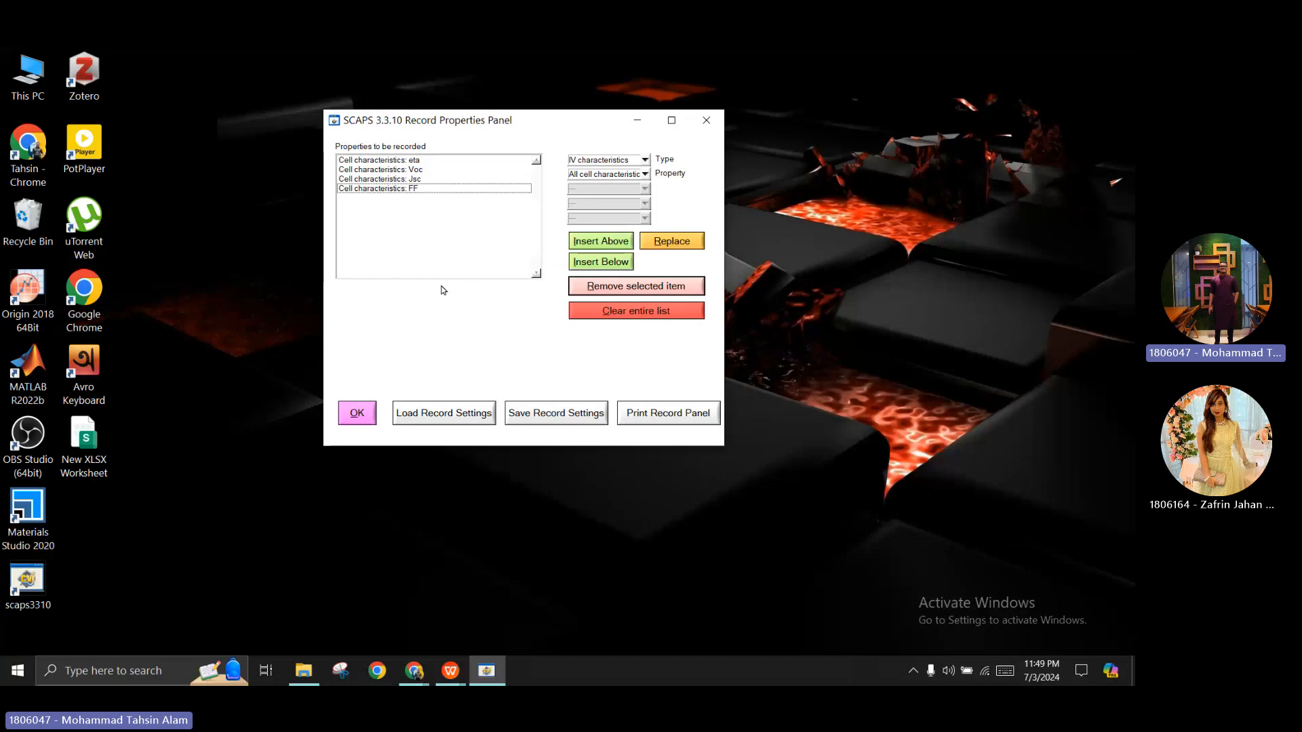
Confirm the properties to be recorded and run the recorder calculation over the absorber thickness range
{"action": "left_click", "coordinate": [364, 414]}
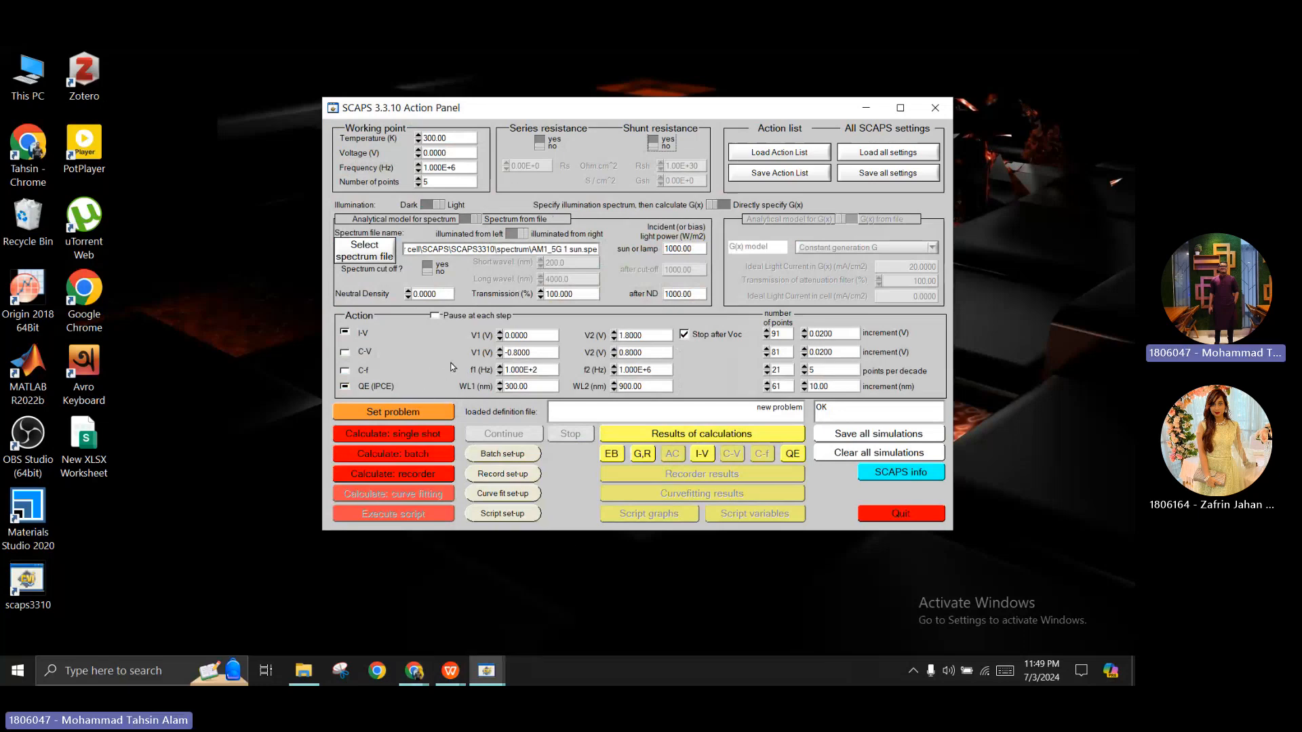
{"action": "left_click", "coordinate": [422, 477]}
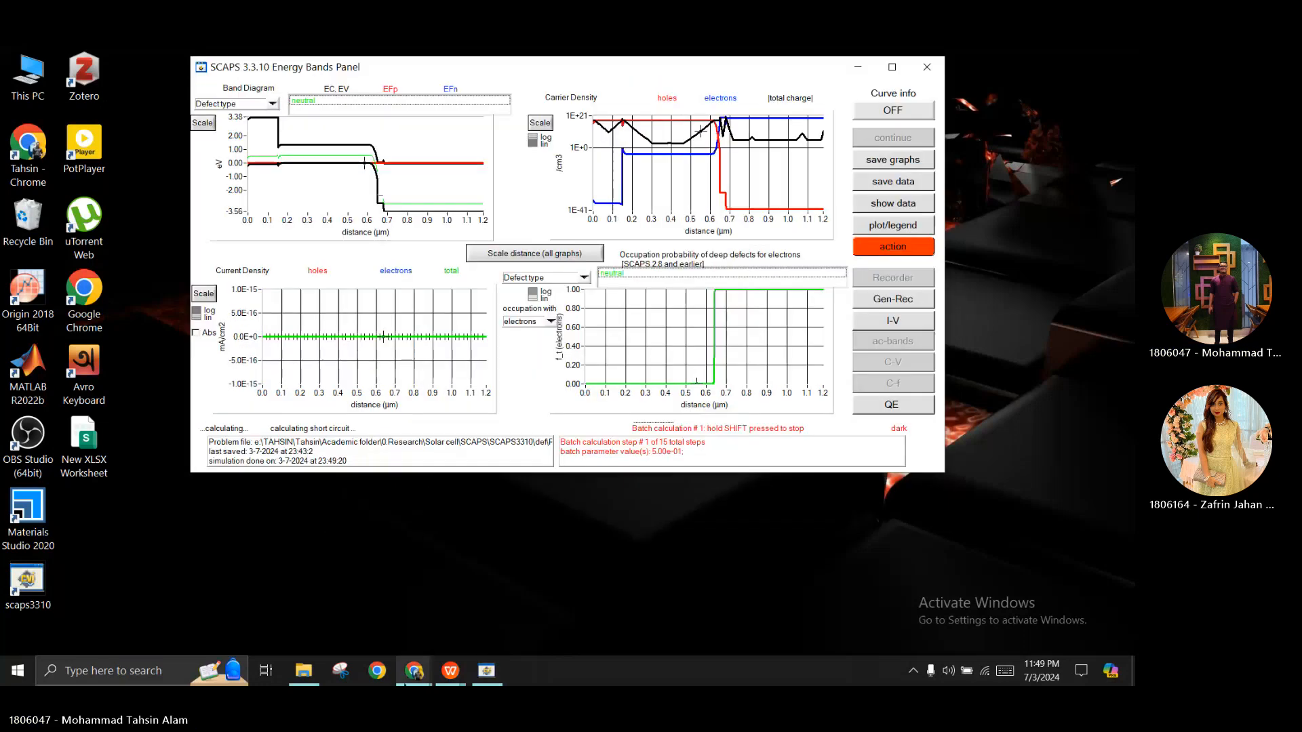
{"action": "mouse_move", "coordinate": [414, 670]}
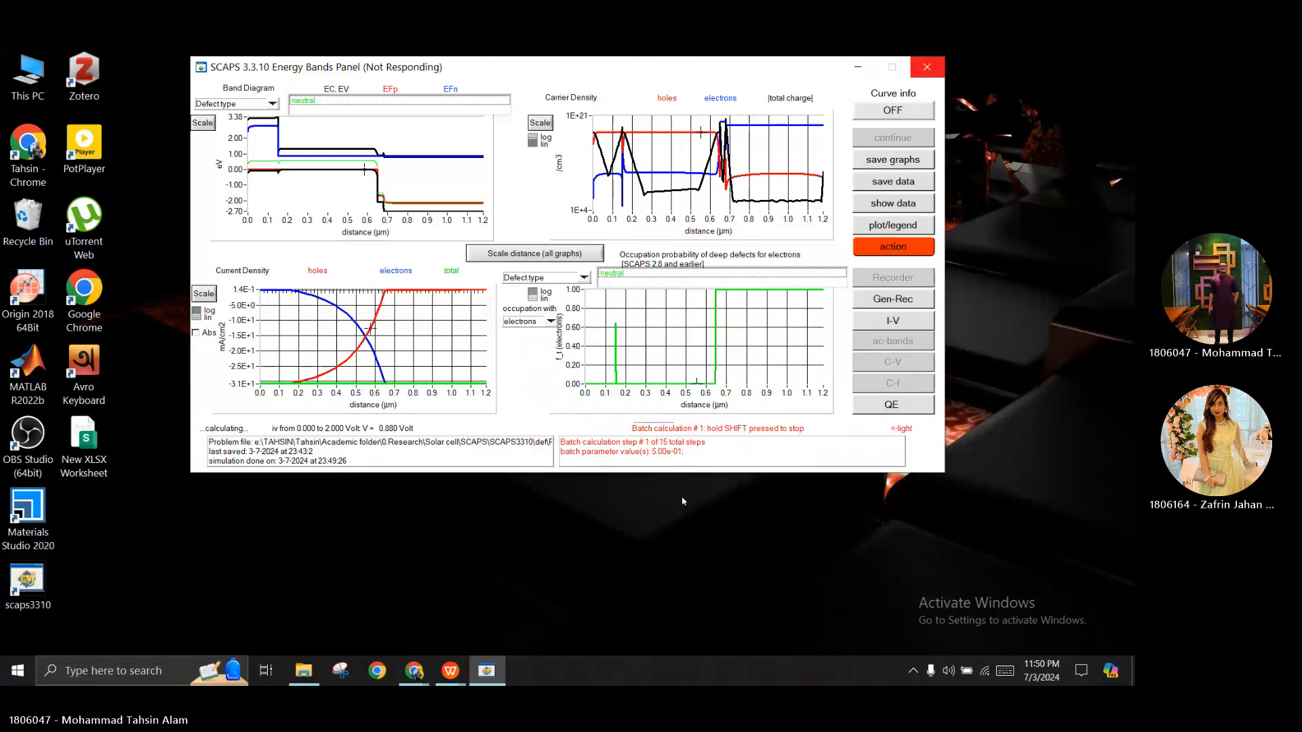
{"action": "left_click", "coordinate": [467, 669]}
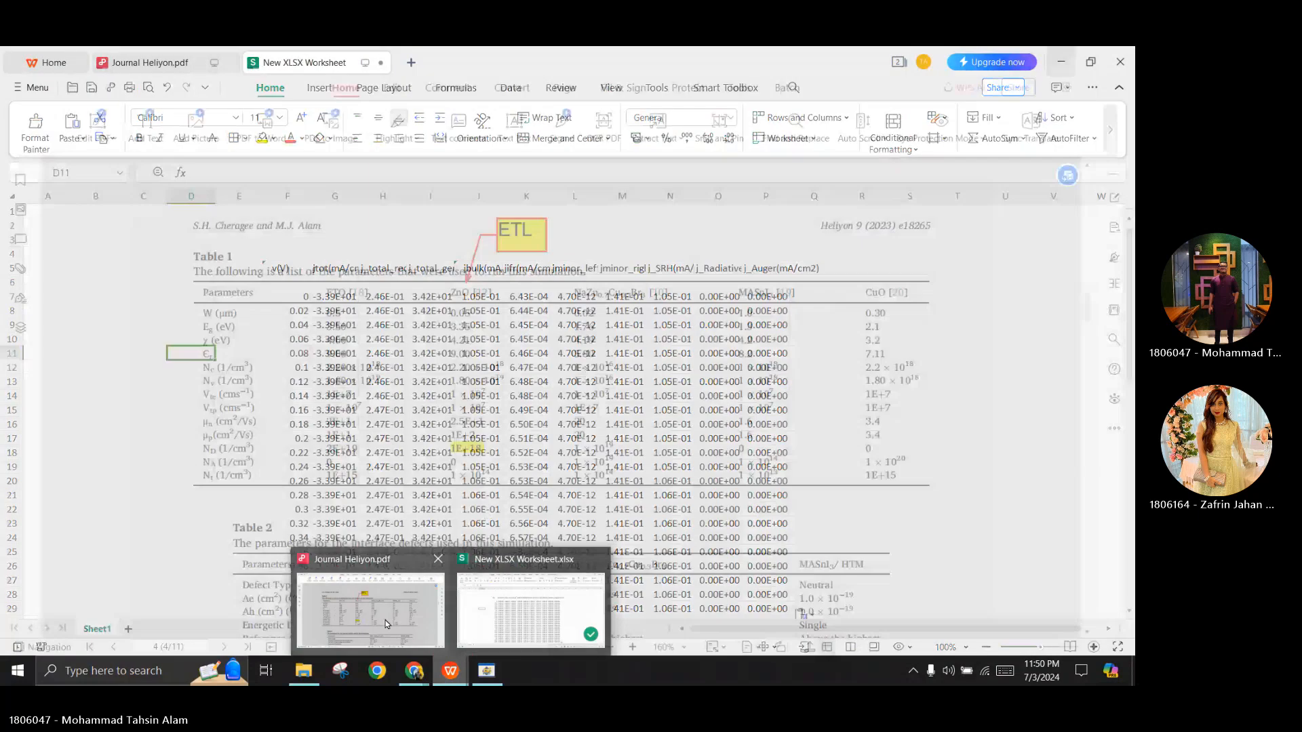
{"action": "left_click", "coordinate": [409, 620]}
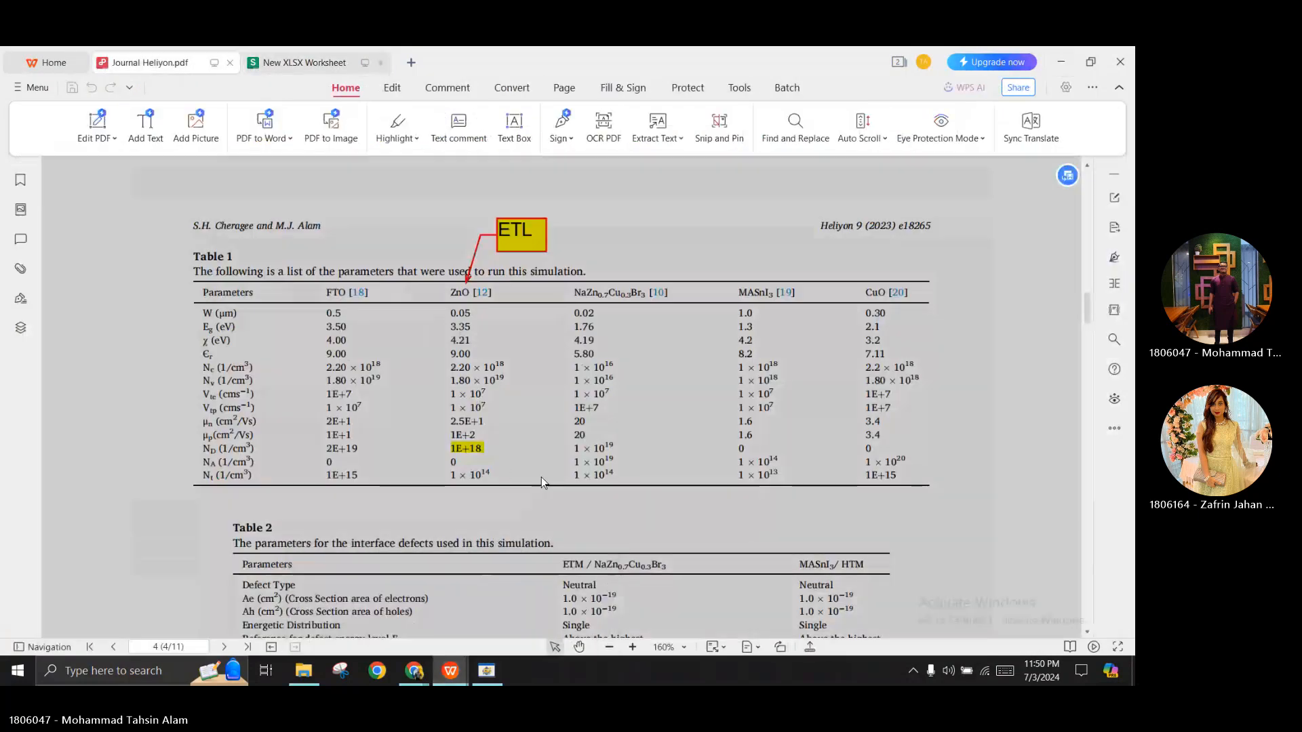
{"action": "scroll", "coordinate": [541, 480], "scroll_direction": "down", "scroll_amount": 1}
{"action": "left_click", "coordinate": [490, 670]}
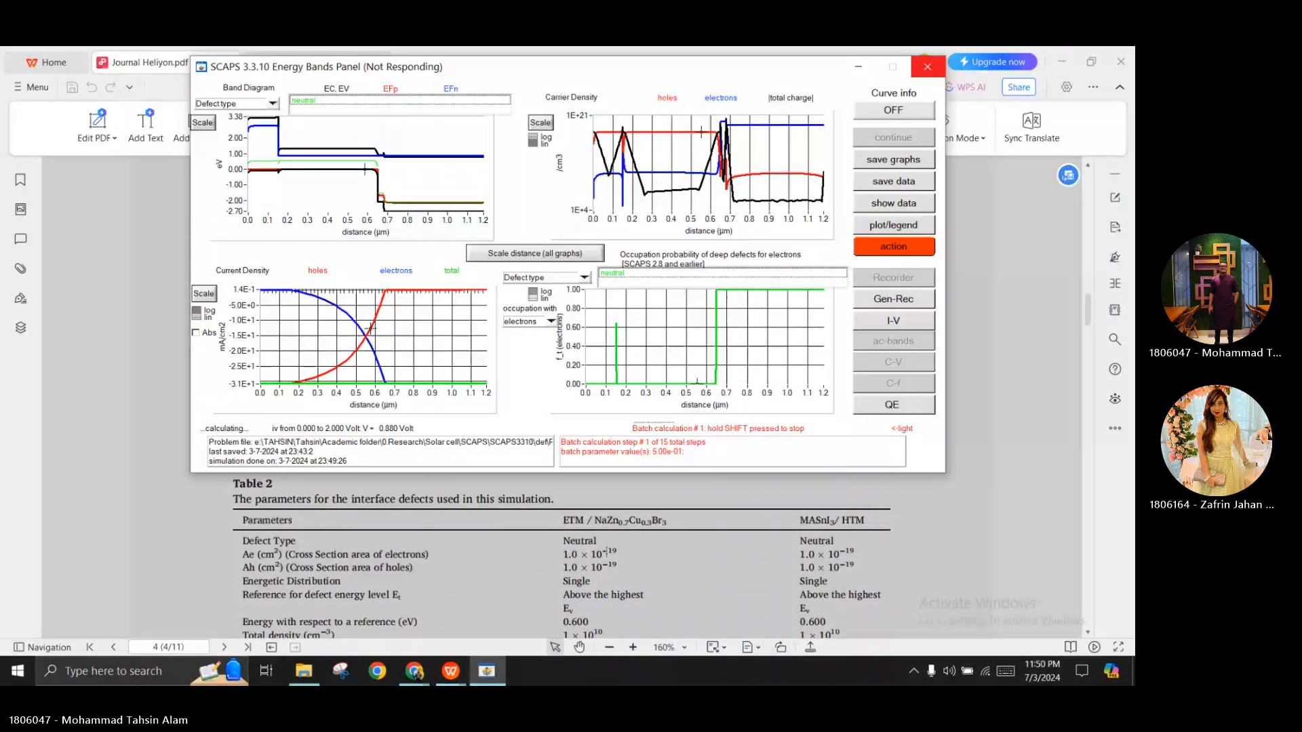
{"action": "left_click_drag", "start_coordinate": [595, 77], "coordinate": [643, 104]}
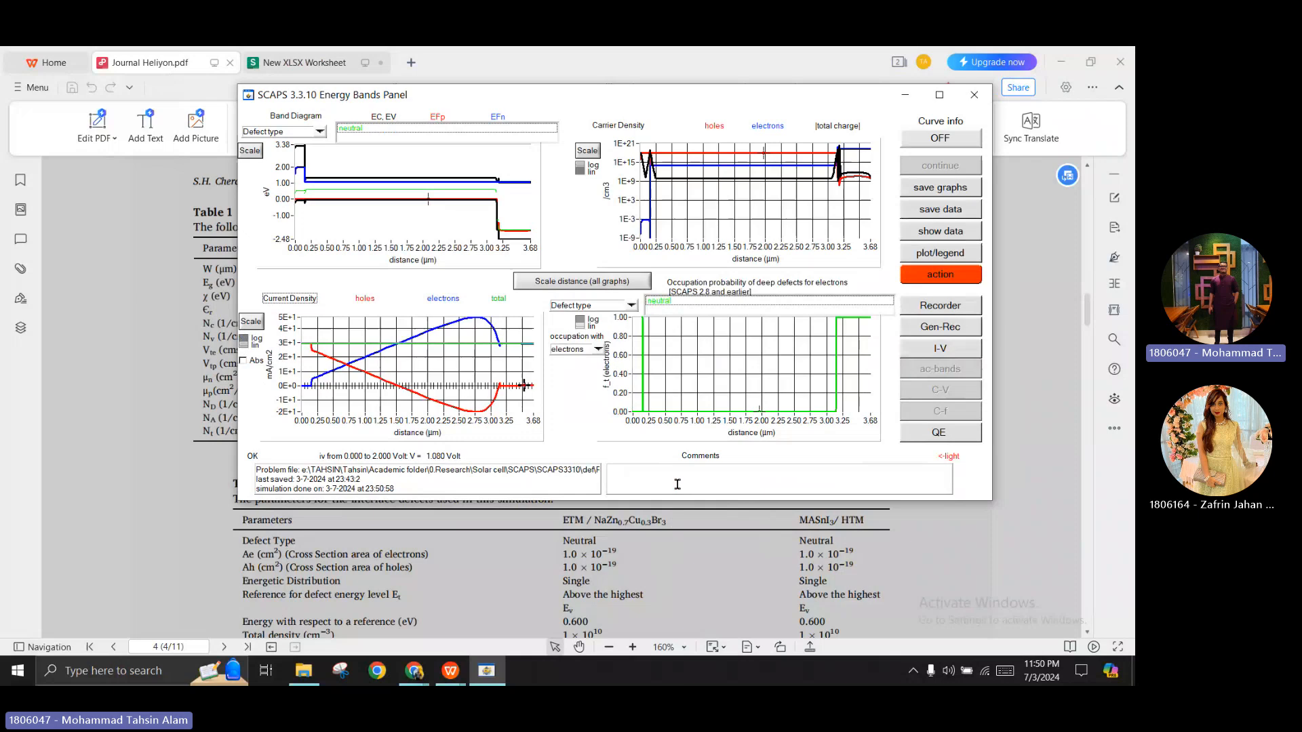
{"action": "left_click", "coordinate": [678, 484]}
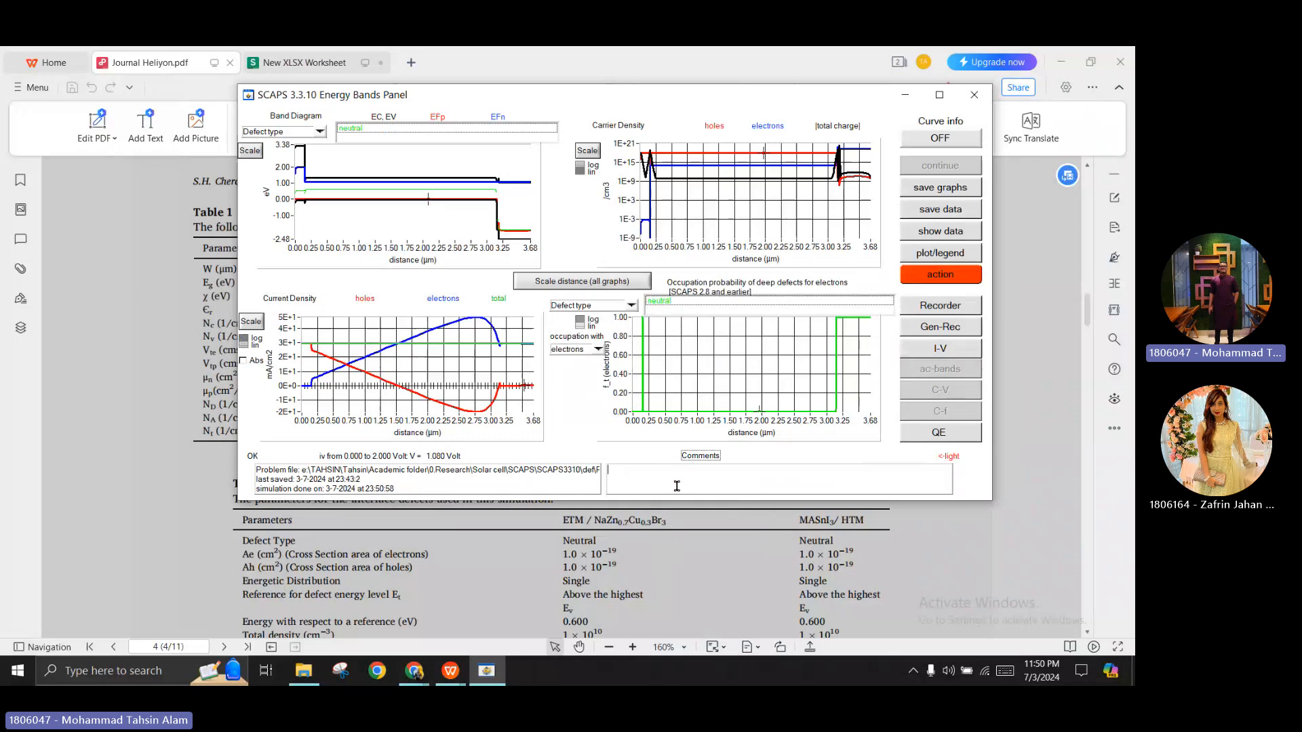
Open the recorder results and examine the eta versus CH3NH3SnI3 thickness curve enlarged
{"action": "left_click", "coordinate": [946, 307]}
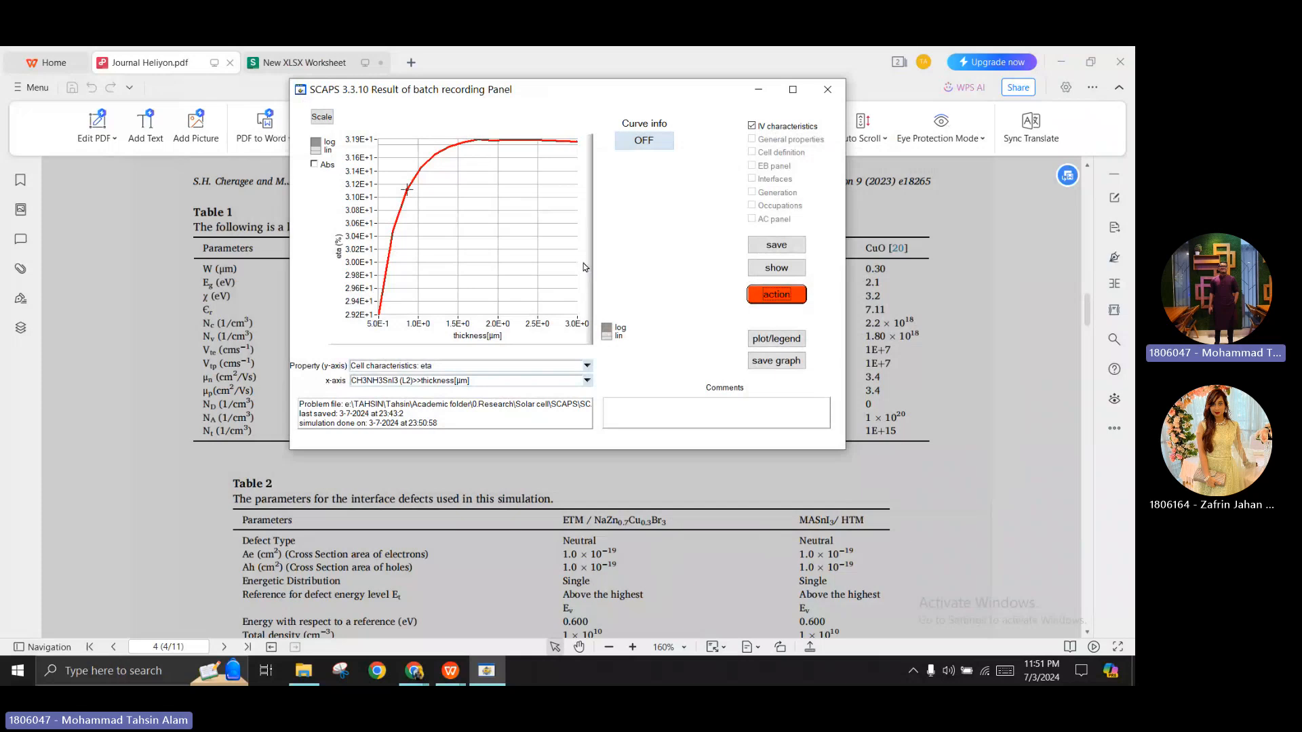
{"action": "left_click_drag", "start_coordinate": [573, 99], "coordinate": [629, 130]}
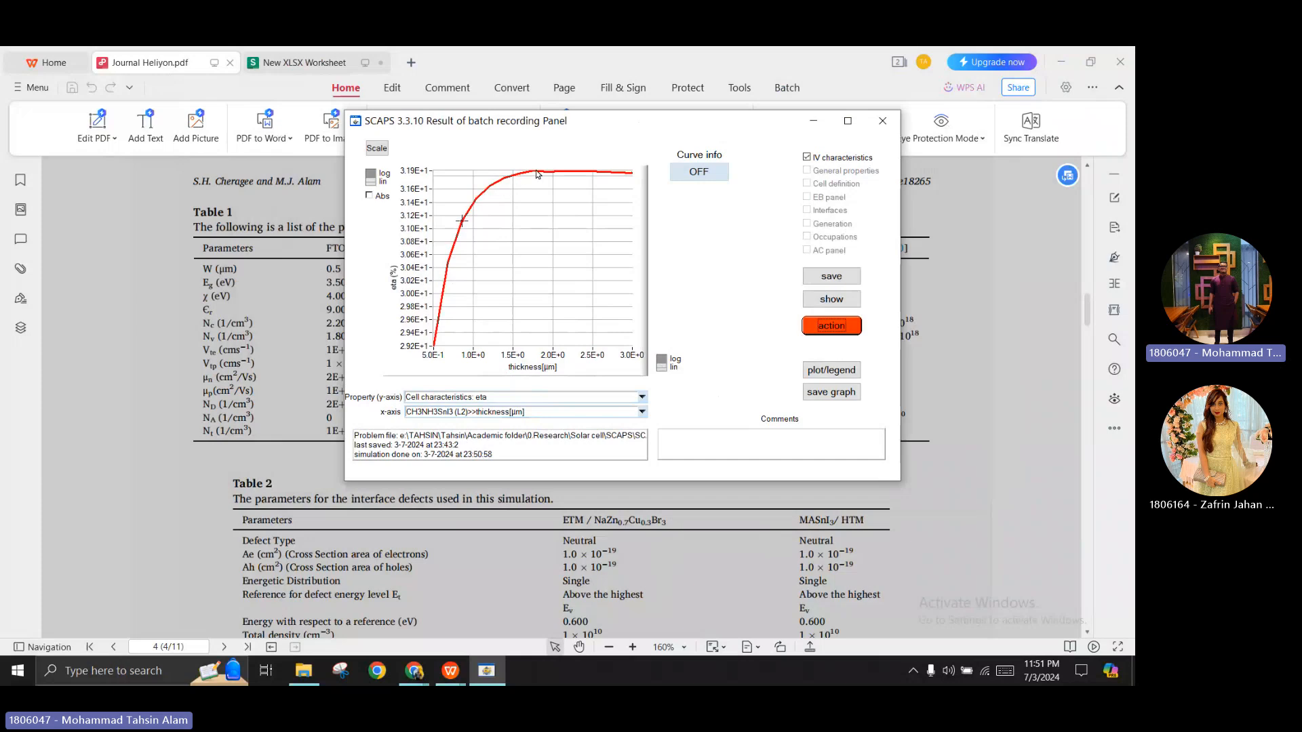
{"action": "left_click", "coordinate": [848, 121]}
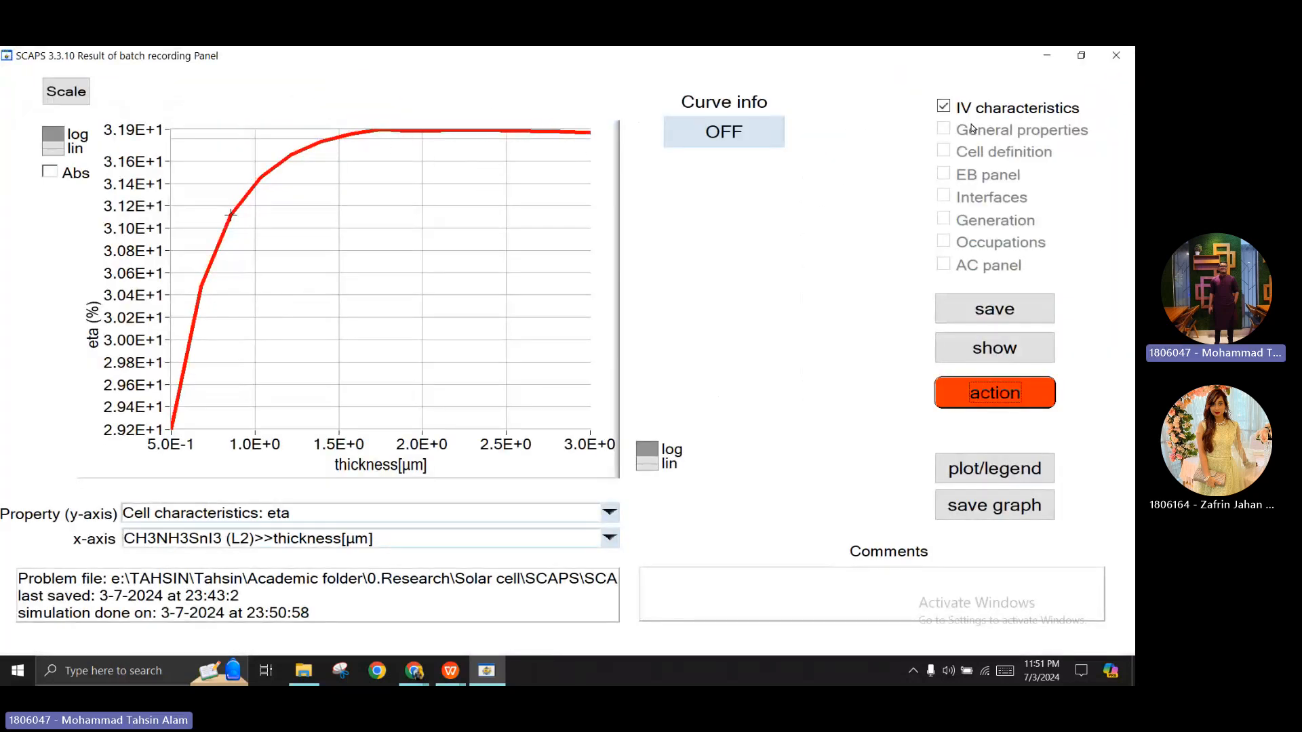
{"action": "left_click", "coordinate": [1061, 56]}
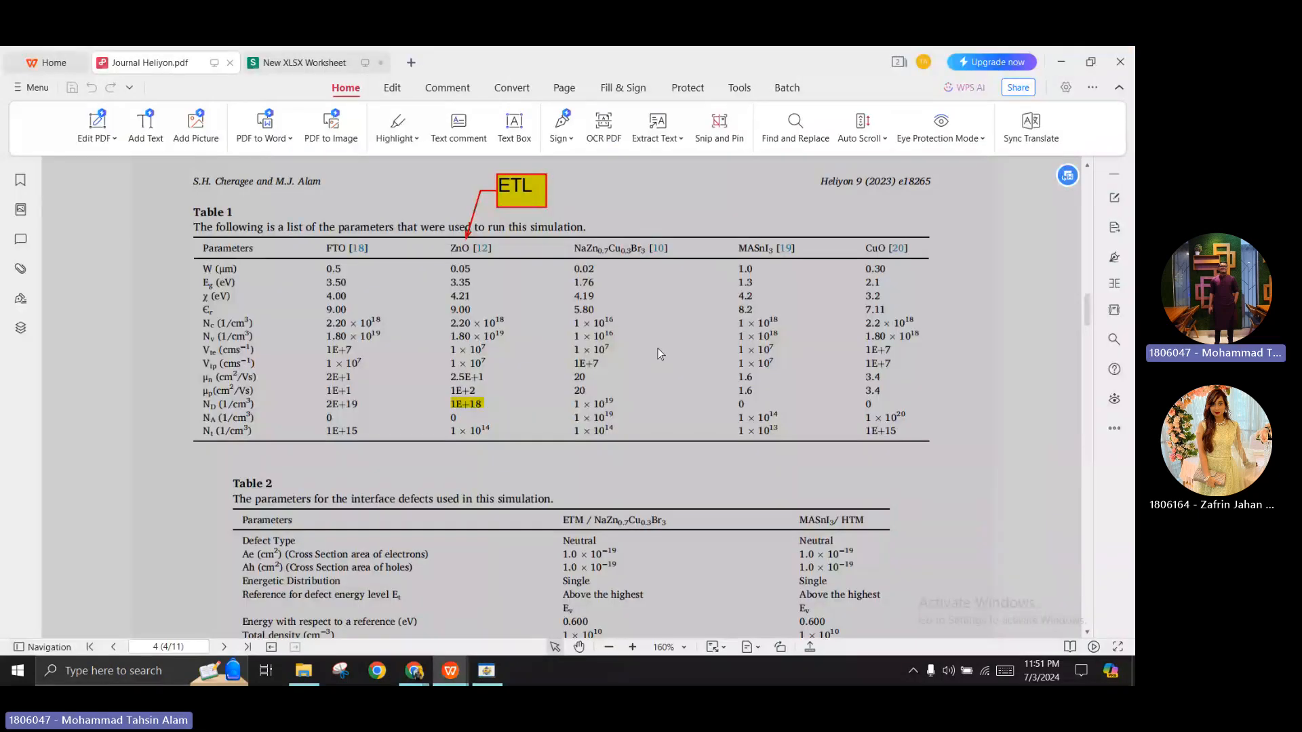
{"action": "left_click", "coordinate": [487, 670]}
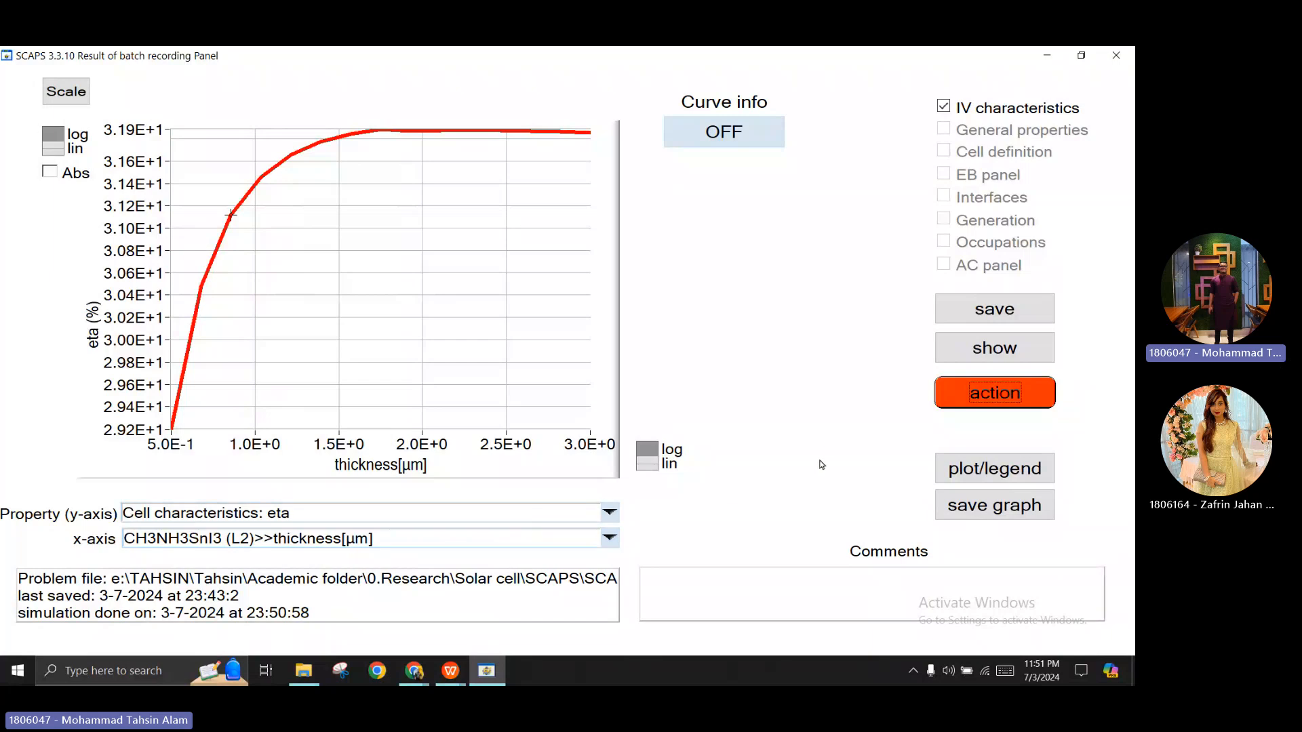
Change the batch set-up to vary the CH3NH3SnI3 thickness from 2.8 to 6 µm in 7 steps and confirm it
{"action": "left_click", "coordinate": [989, 400]}
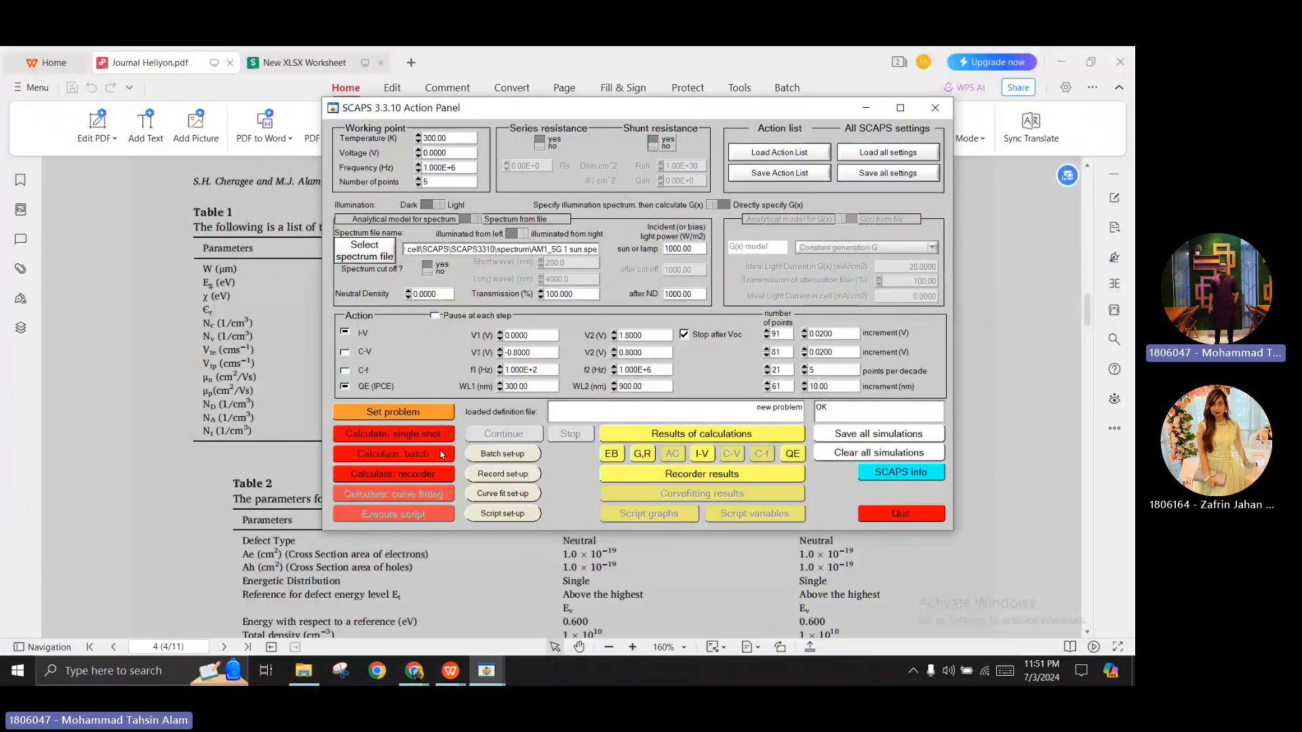
{"action": "left_click", "coordinate": [502, 455]}
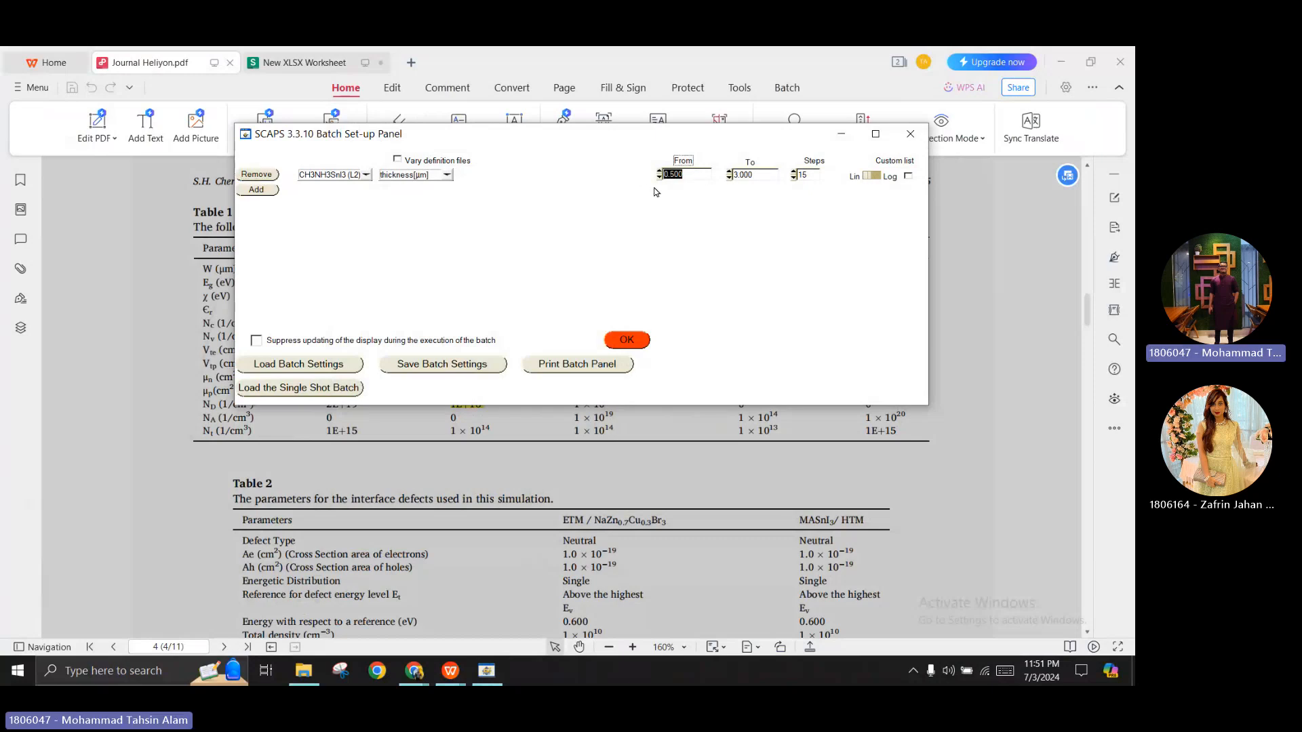
{"action": "type", "text": "2.8"}
{"action": "key", "text": "Tab"}
{"action": "type", "text": "6"}
{"action": "key", "text": "Tab"}
{"action": "type", "text": "7"}
{"action": "left_click", "coordinate": [639, 341]}
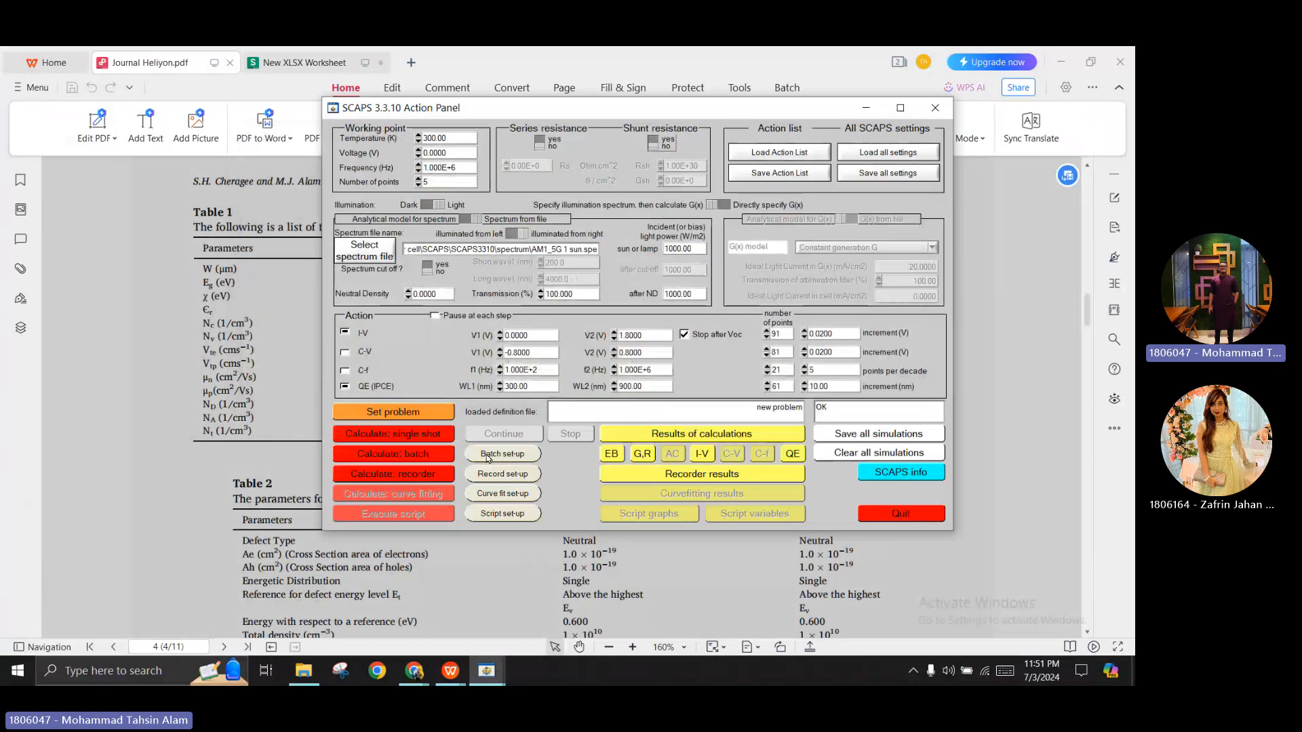
Rerun the recorder calculation, discarding the previous recorded results, and open the new batch recording plot enlarged
{"action": "left_click", "coordinate": [436, 476]}
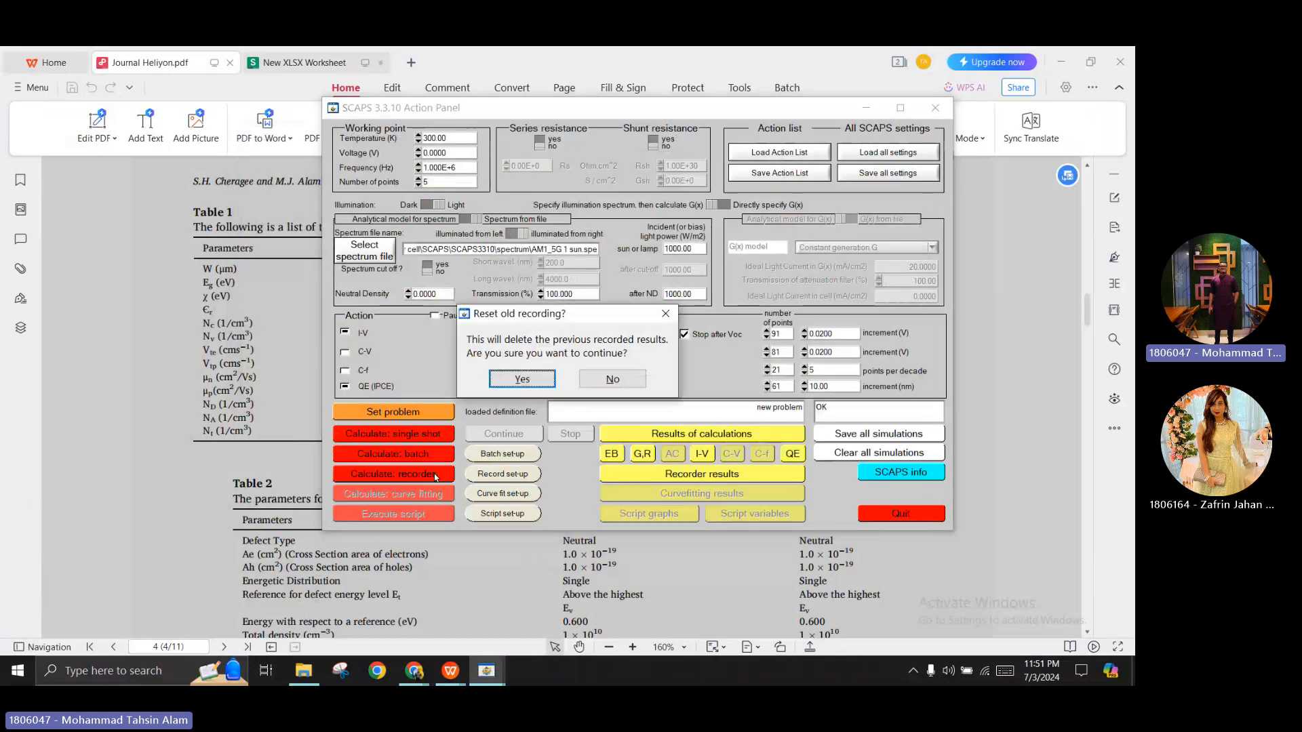
{"action": "left_click", "coordinate": [520, 382]}
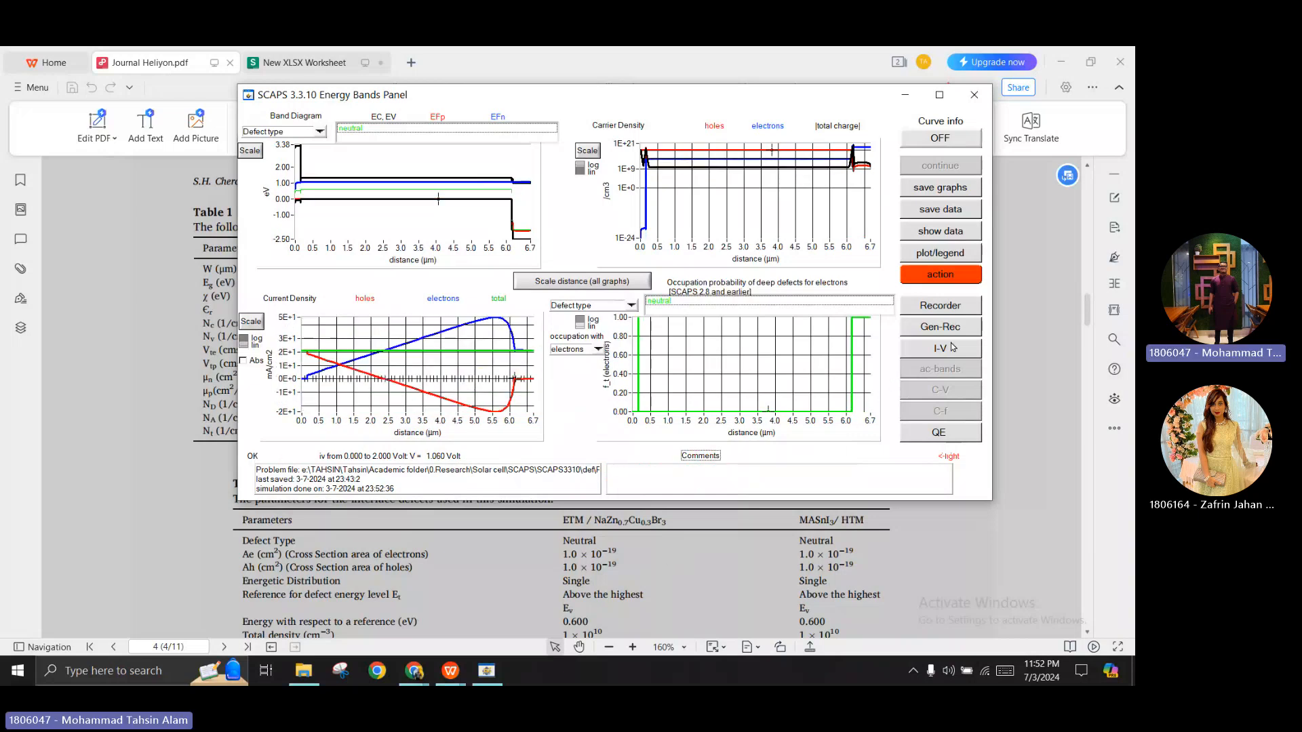
{"action": "left_click", "coordinate": [963, 307]}
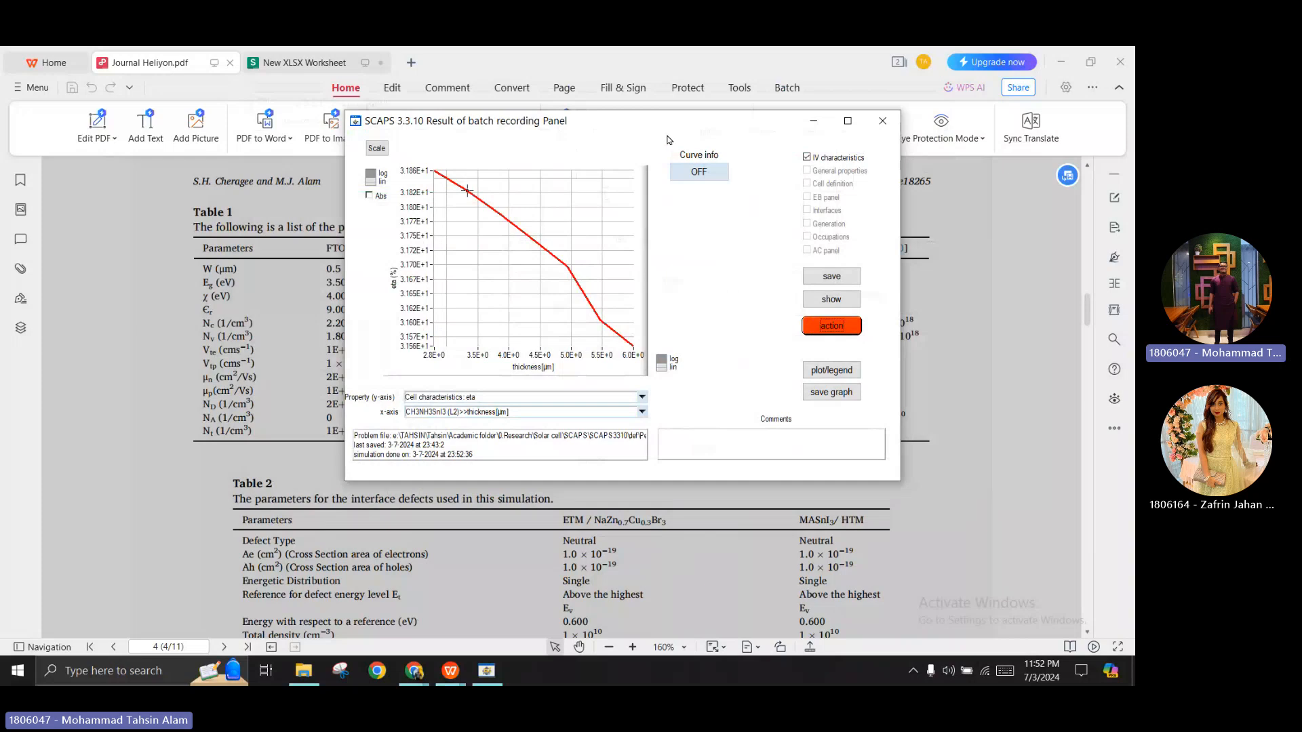
{"action": "left_click_drag", "start_coordinate": [673, 126], "coordinate": [659, 150]}
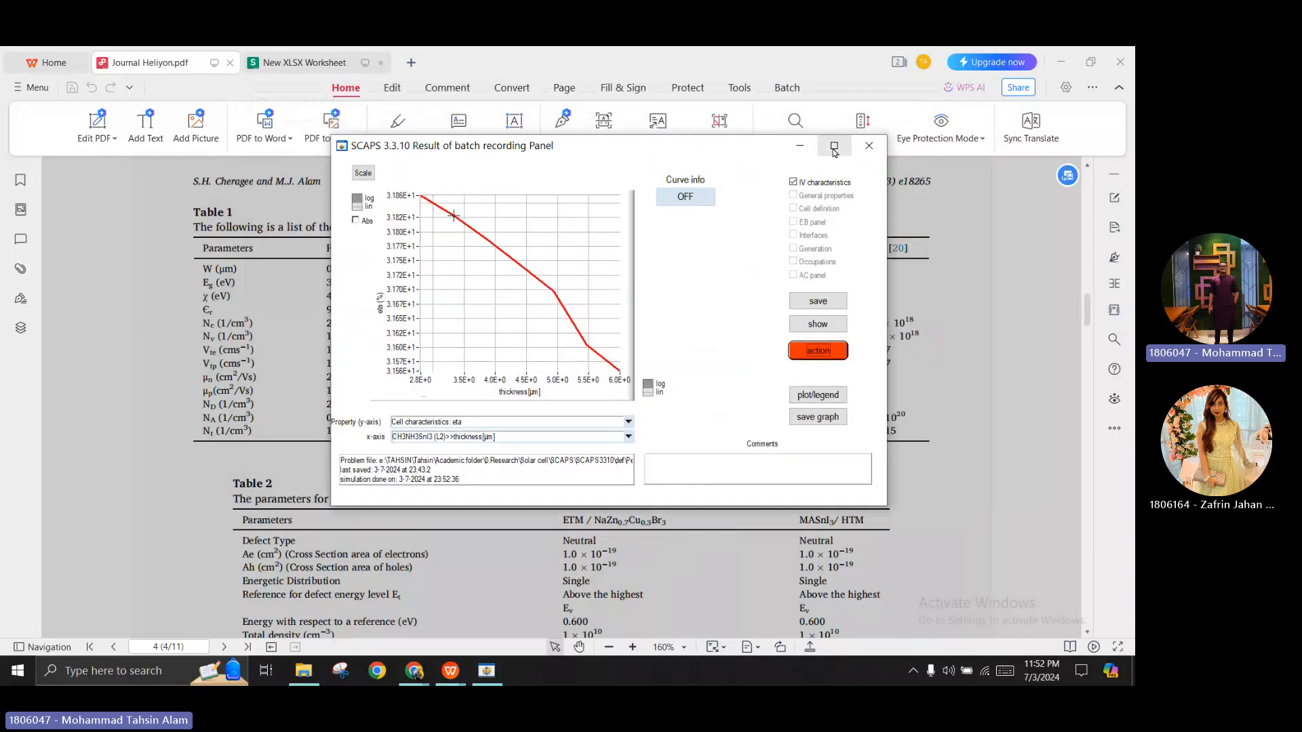
{"action": "left_click", "coordinate": [834, 145]}
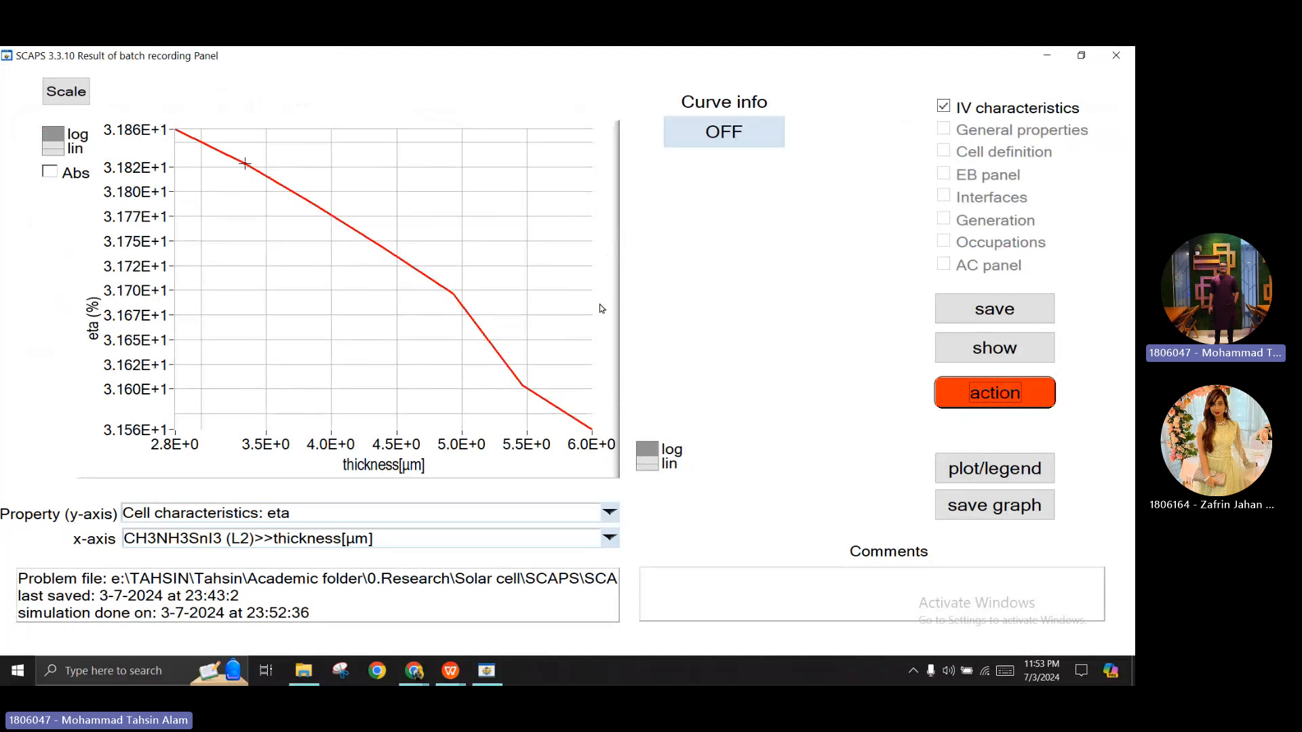
Plot Voc, Jsc and FF in turn against the CH3NH3SnI3 thickness to examine each recorded curve
{"action": "left_click", "coordinate": [352, 513]}
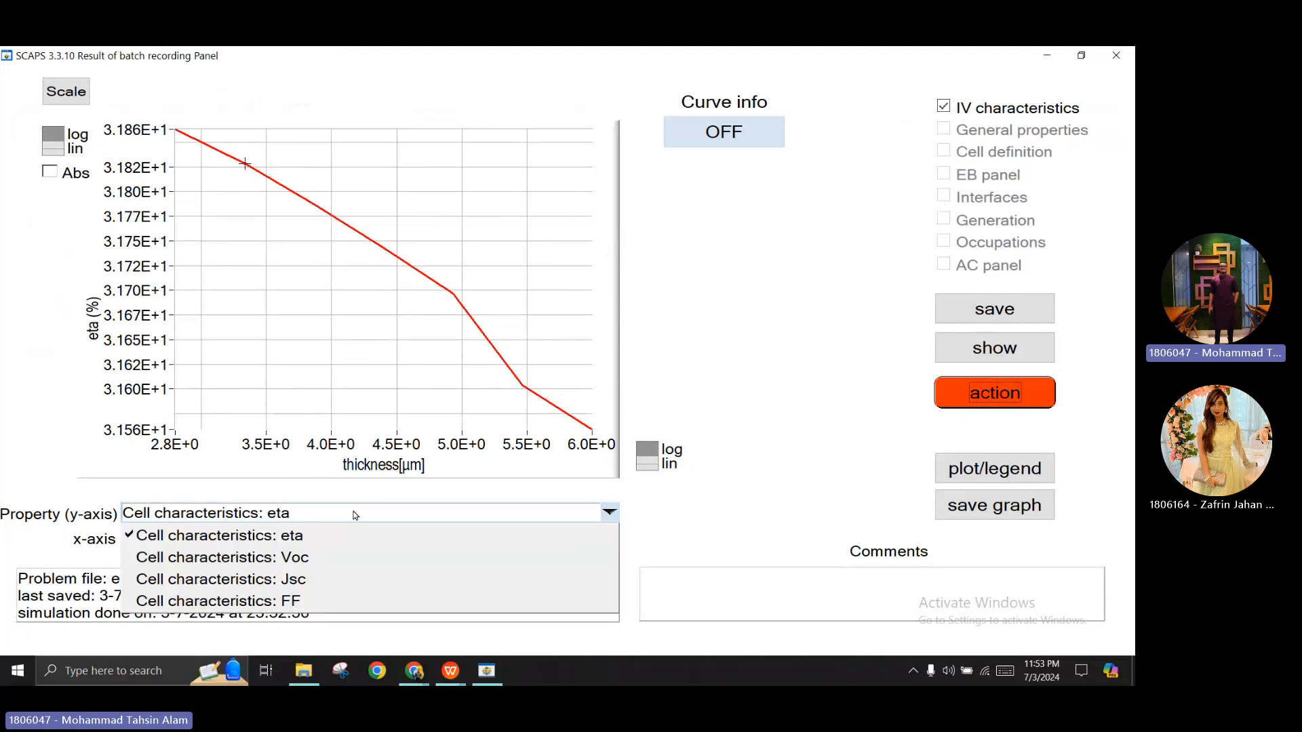
{"action": "left_click", "coordinate": [328, 558]}
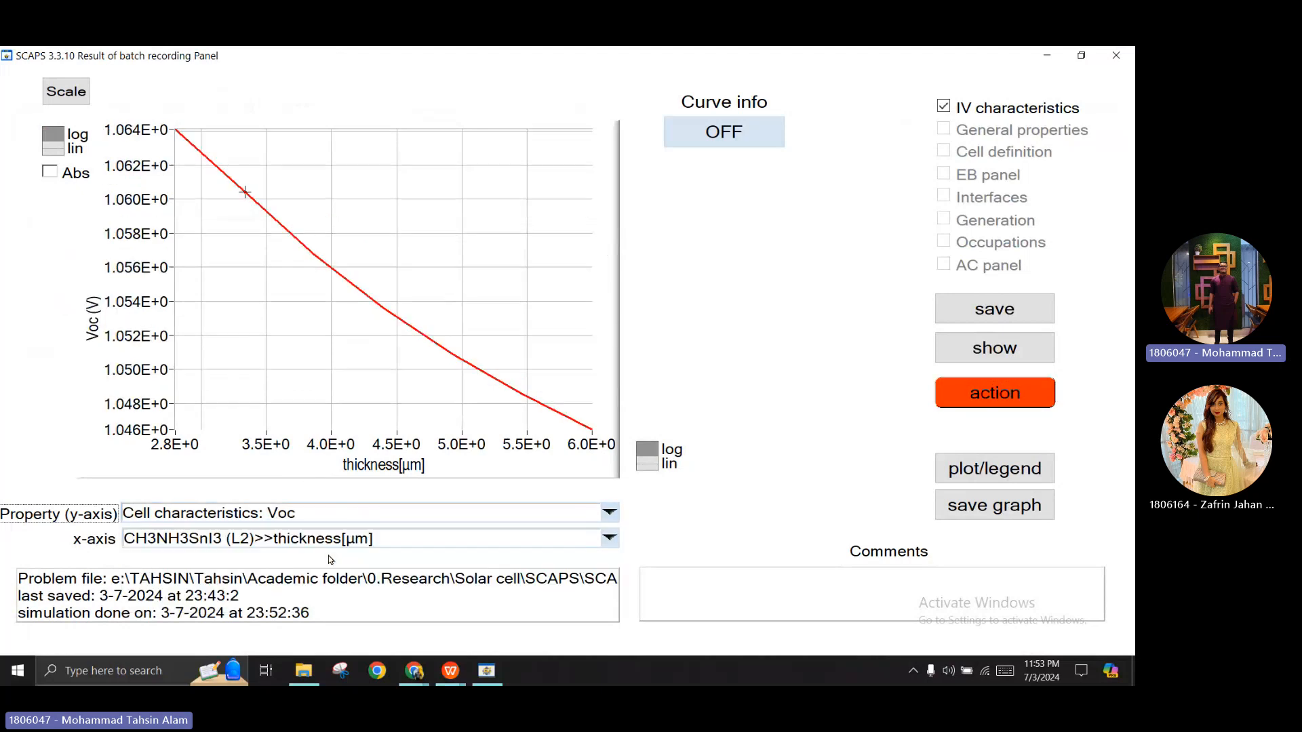
{"action": "left_click", "coordinate": [375, 514]}
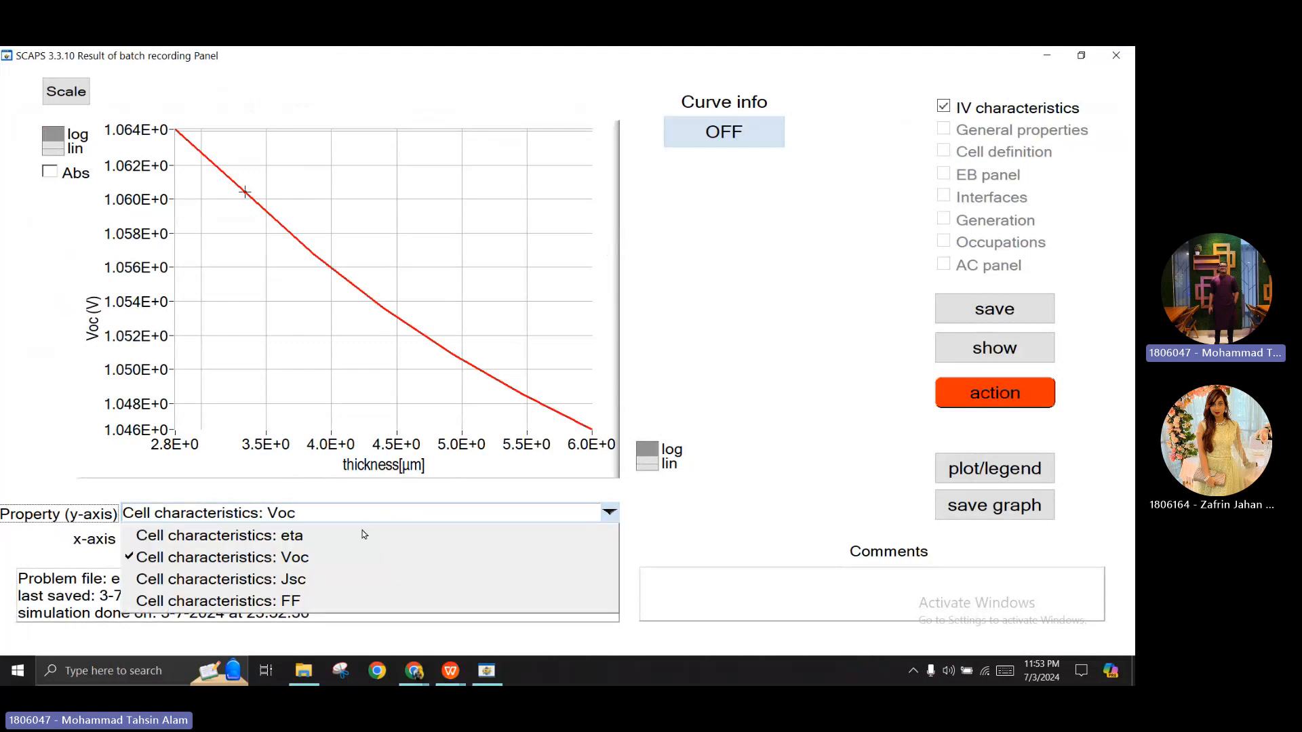
{"action": "left_click", "coordinate": [321, 578]}
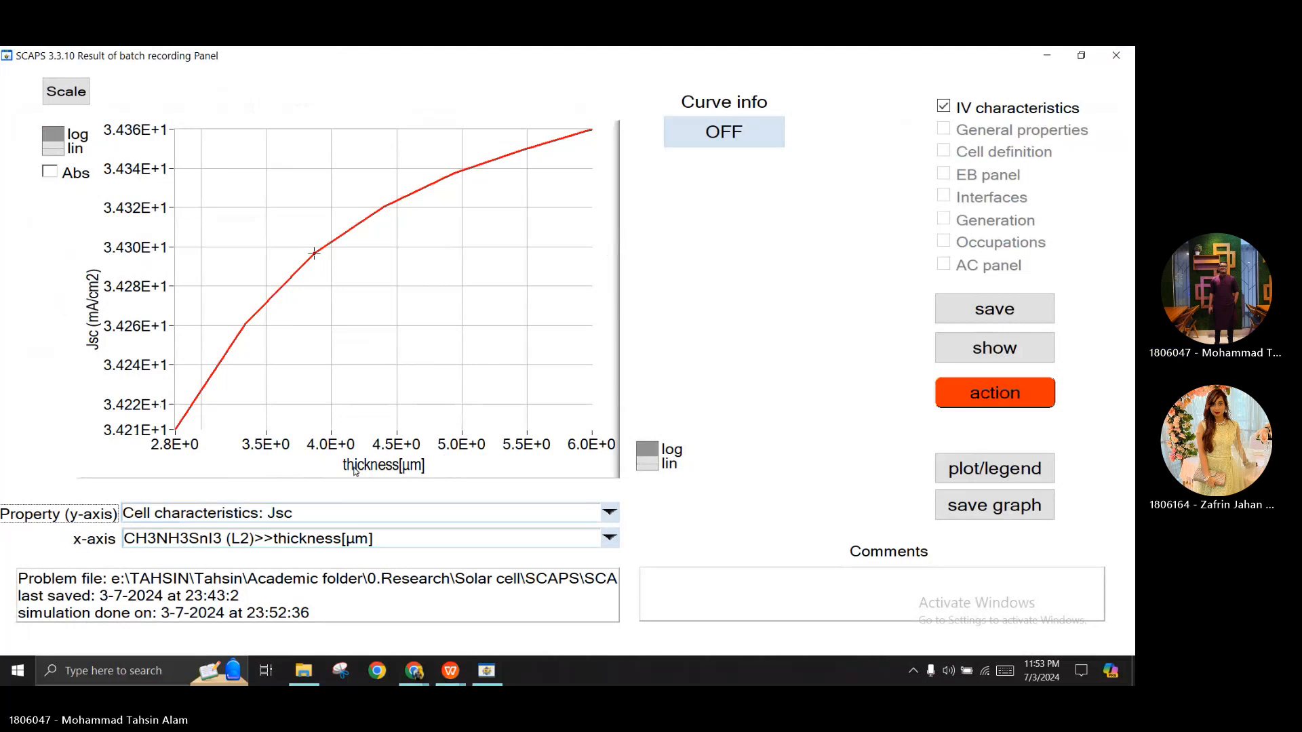
{"action": "left_click", "coordinate": [377, 520]}
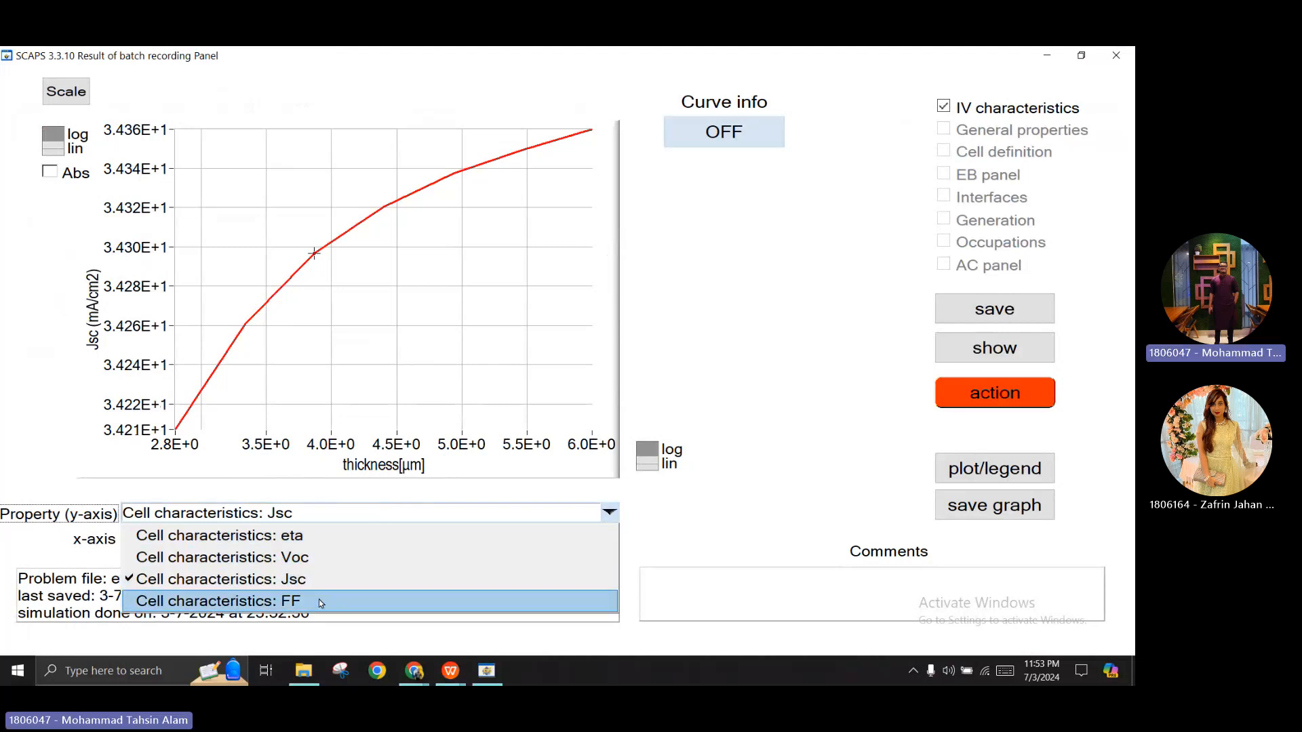
{"action": "left_click", "coordinate": [319, 599]}
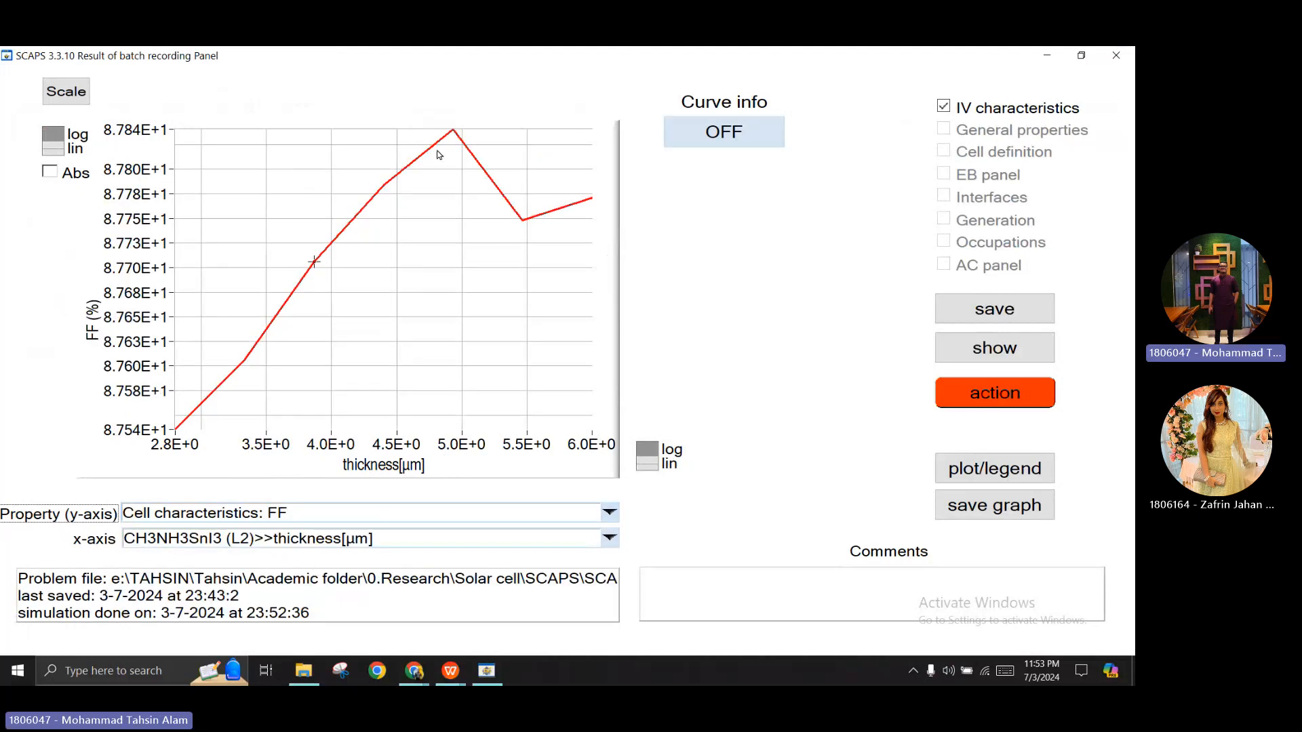
{"action": "left_click", "coordinate": [1079, 55]}
{"action": "left_click_drag", "start_coordinate": [709, 155], "coordinate": [698, 156]}
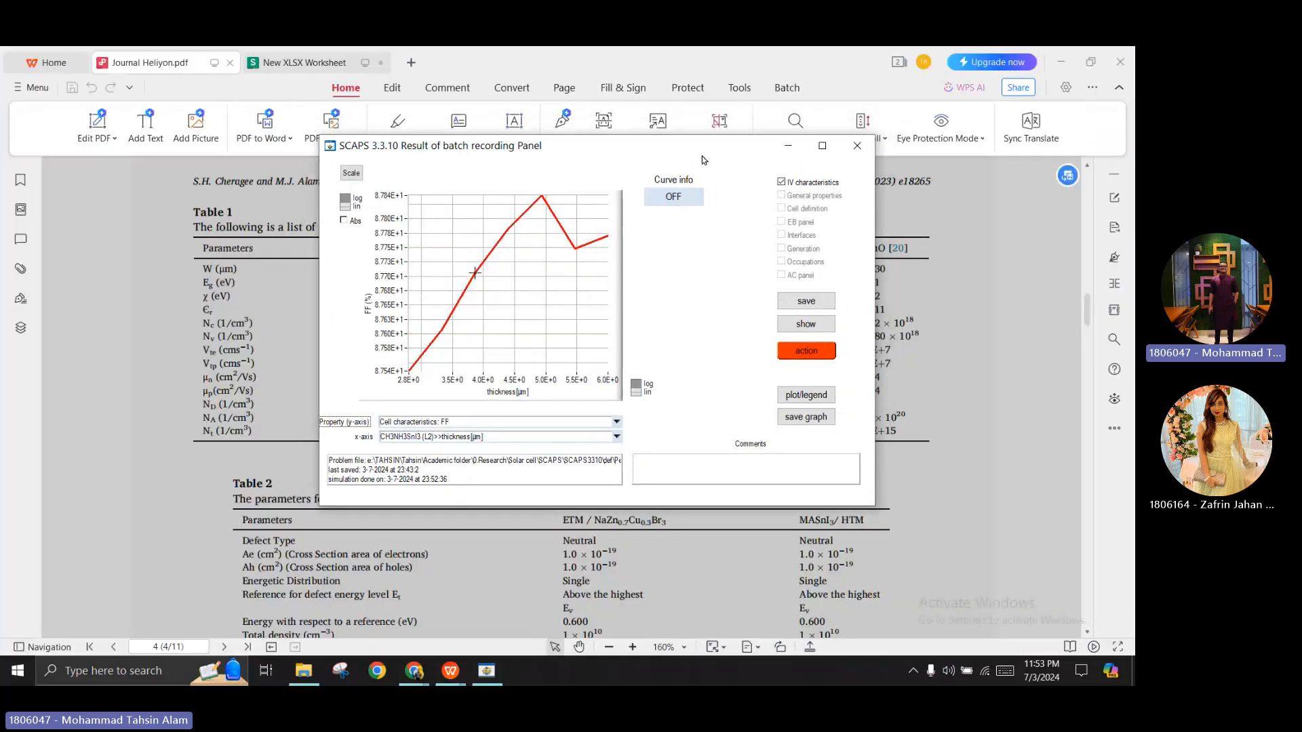
Return to the action panel and clear all simulations
{"action": "left_click", "coordinate": [783, 354]}
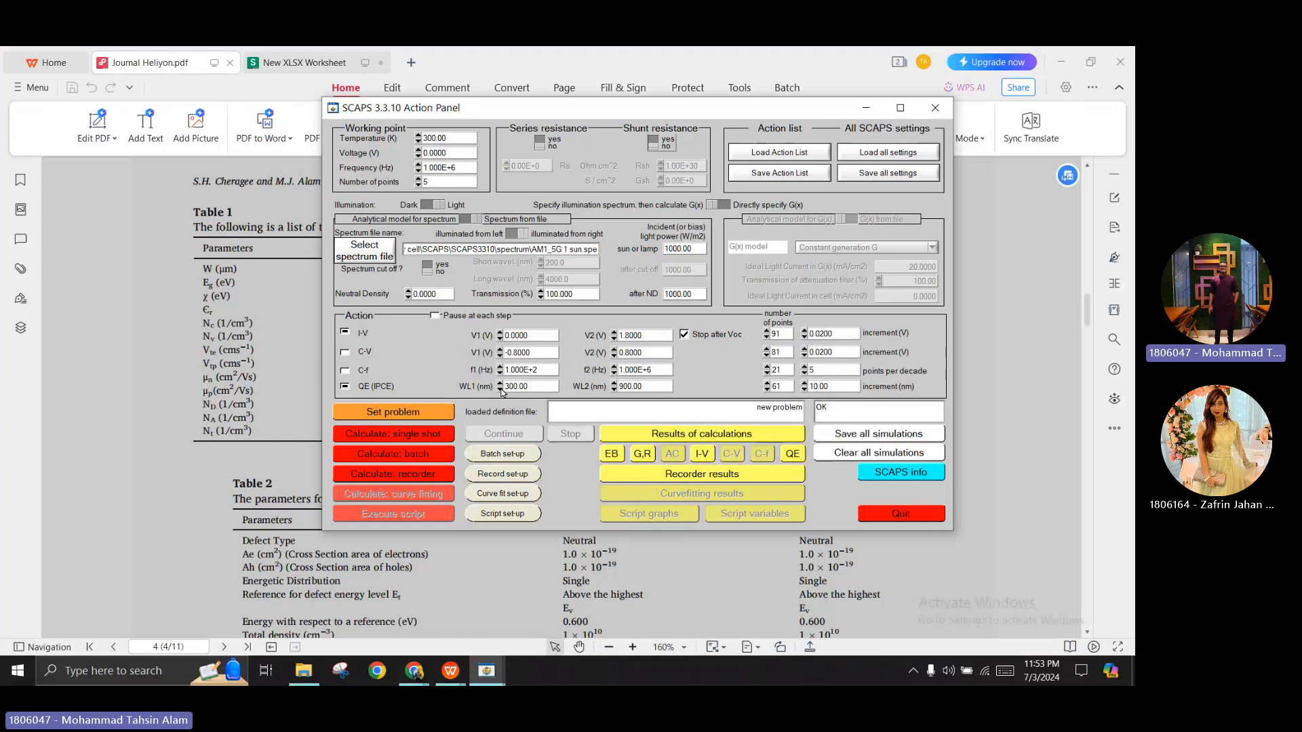
{"action": "mouse_move", "coordinate": [674, 110]}
{"action": "left_mouse_down"}
{"action": "mouse_move", "coordinate": [597, 107]}
{"action": "mouse_move", "coordinate": [658, 111]}
{"action": "left_mouse_up"}
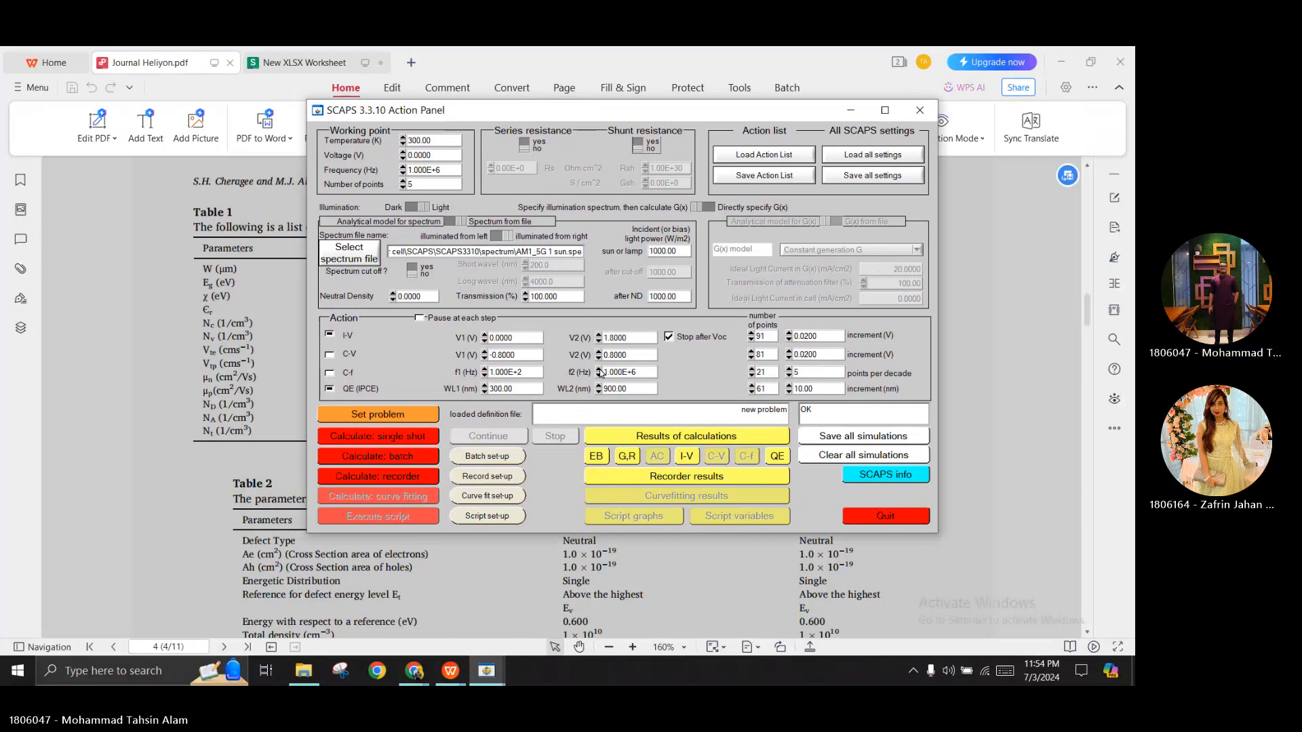
{"action": "left_click", "coordinate": [847, 461]}
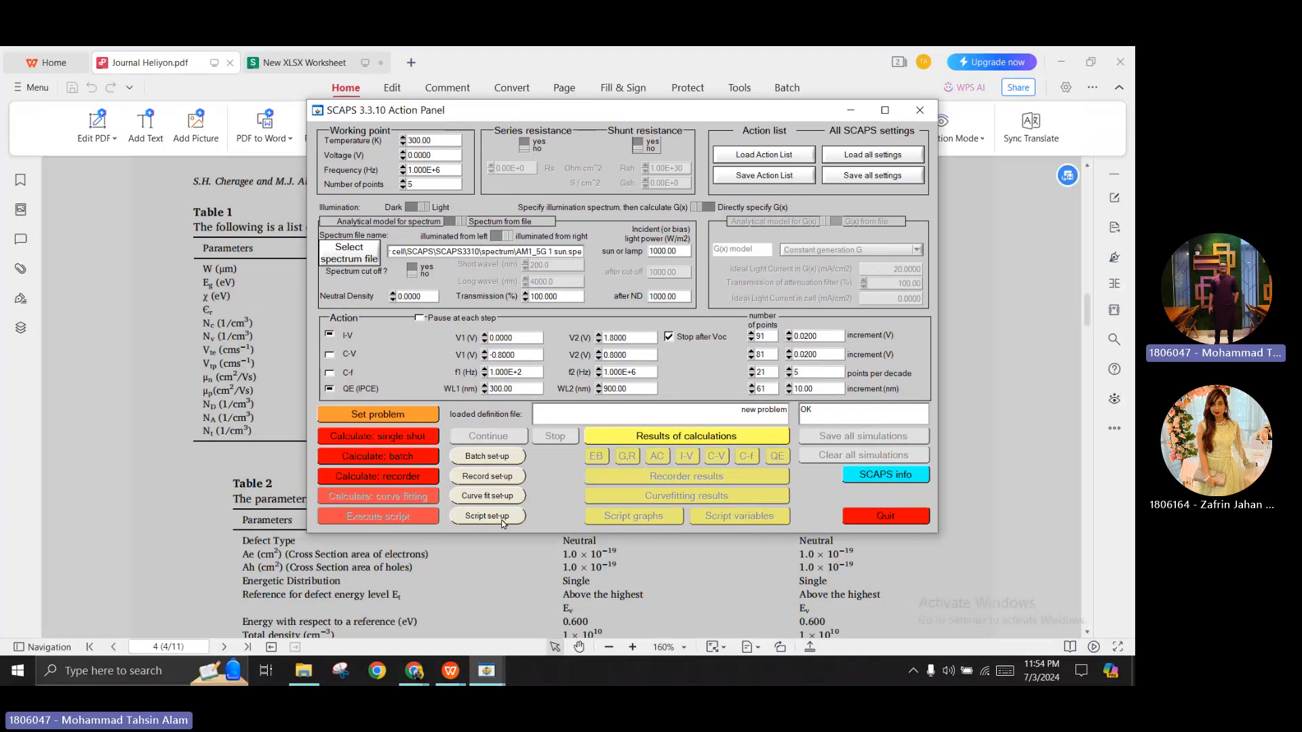
Open the cell definition and load the problem file Top.def from the Tandem examples folder
{"action": "left_click", "coordinate": [400, 421]}
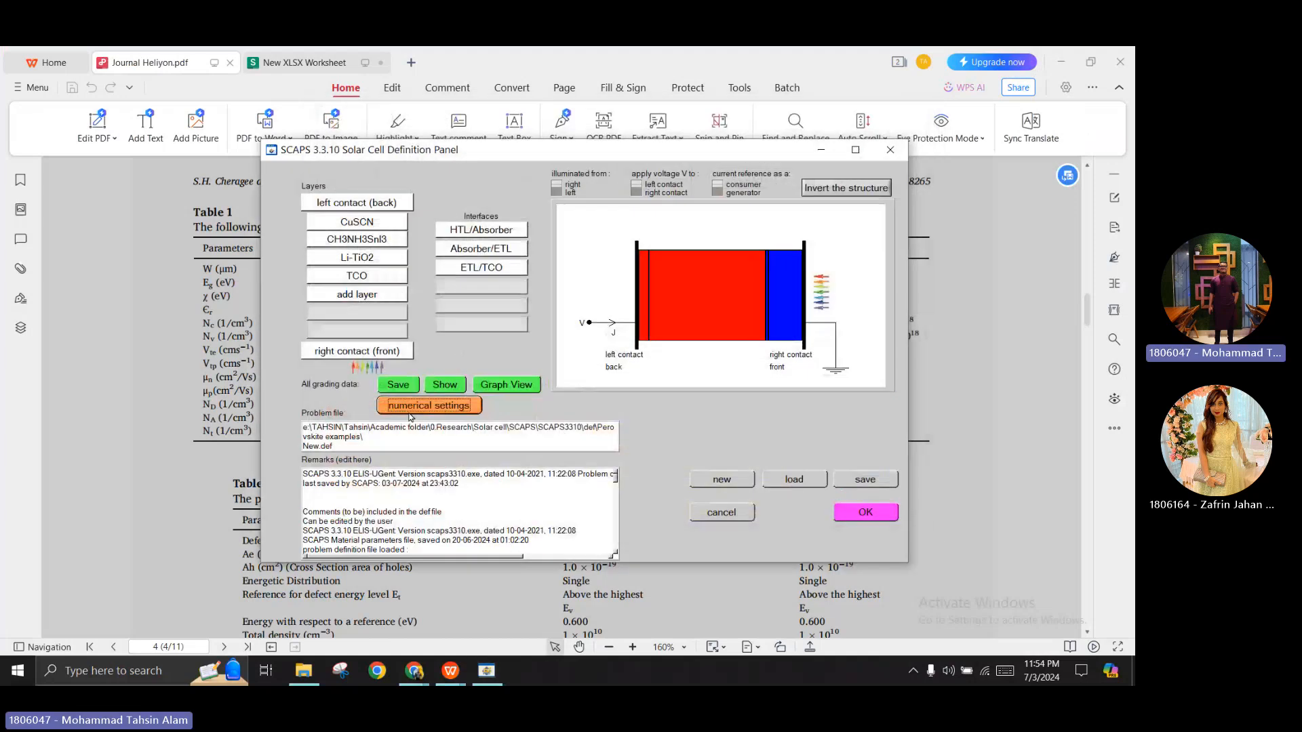
{"action": "left_click", "coordinate": [804, 476]}
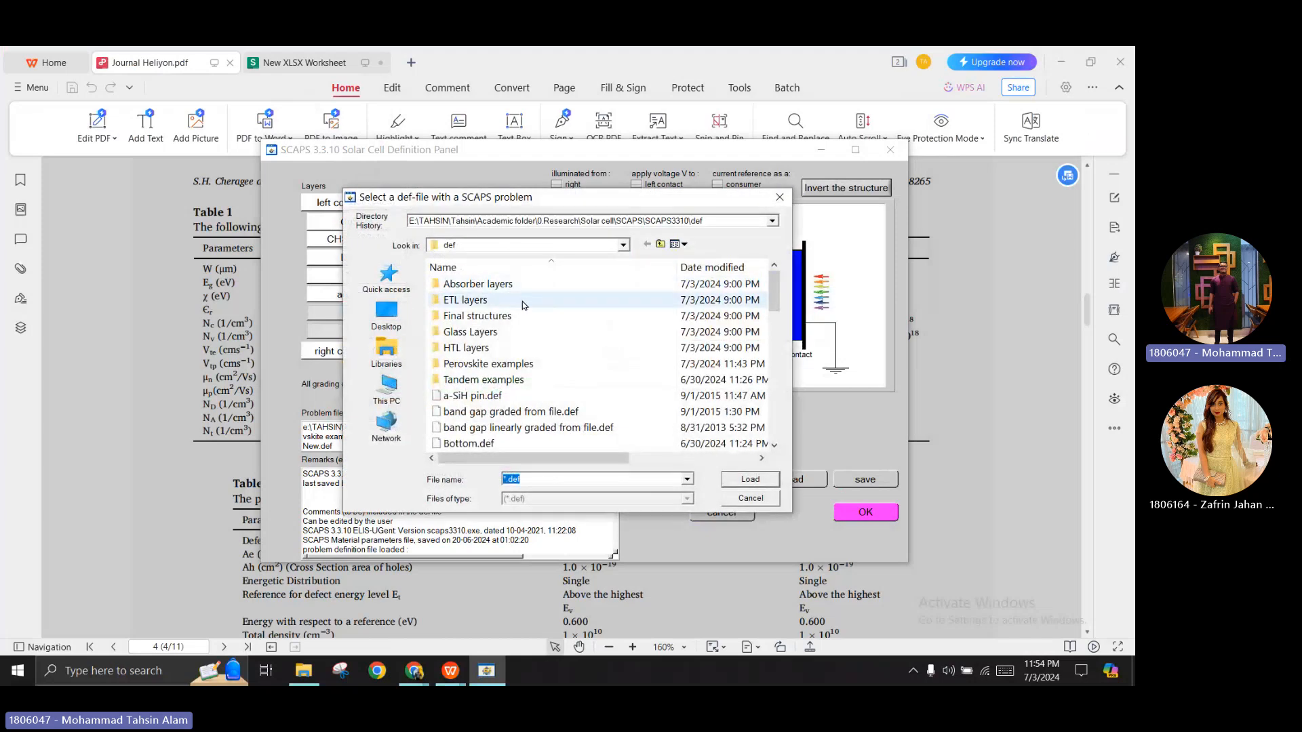
{"action": "double_click", "coordinate": [540, 381]}
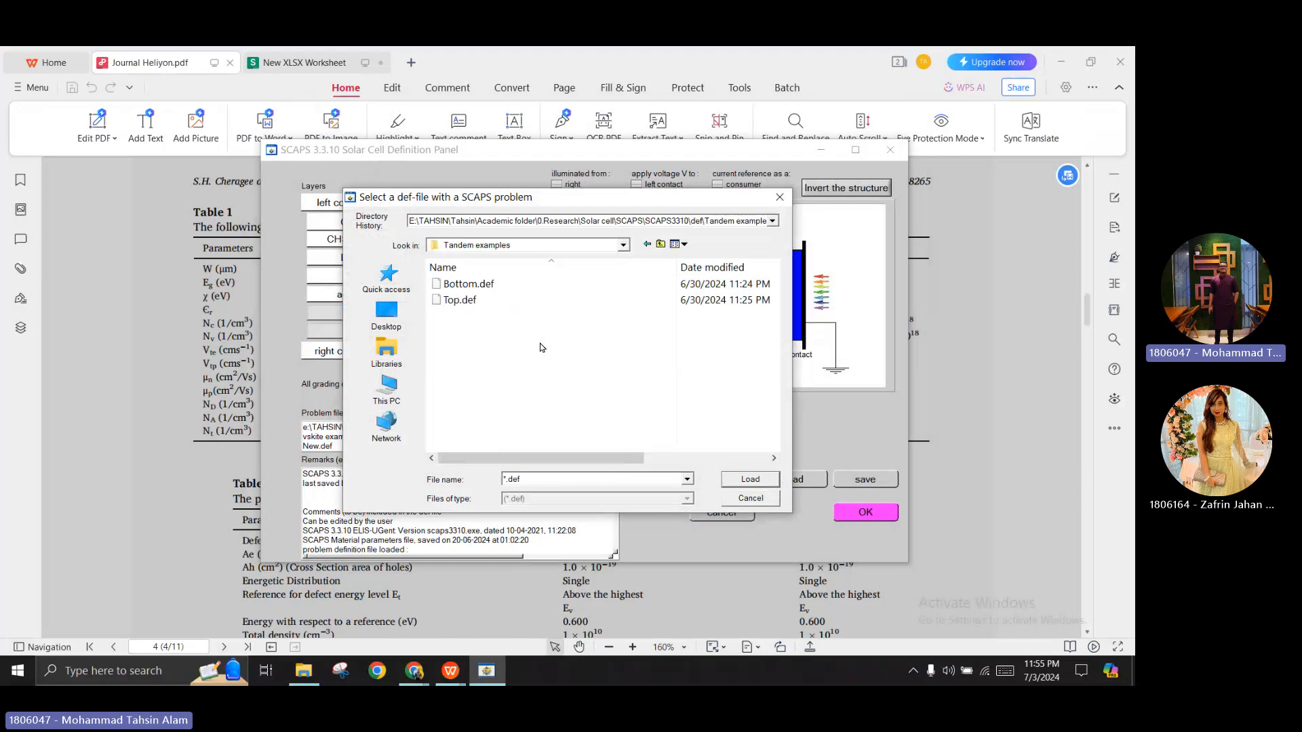
{"action": "double_click", "coordinate": [522, 300]}
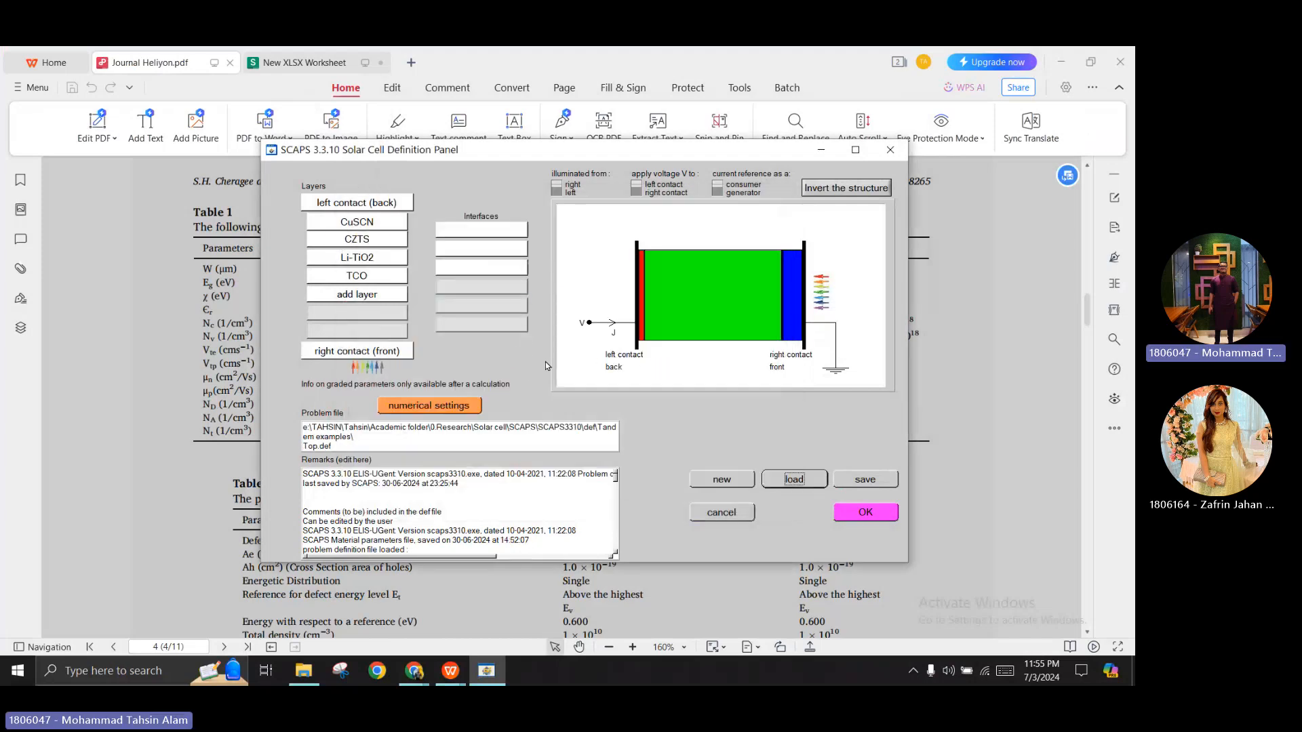
Check the bandgap of the CZTS absorber layer in the top cell, and return to the action panel
{"action": "left_click", "coordinate": [374, 245]}
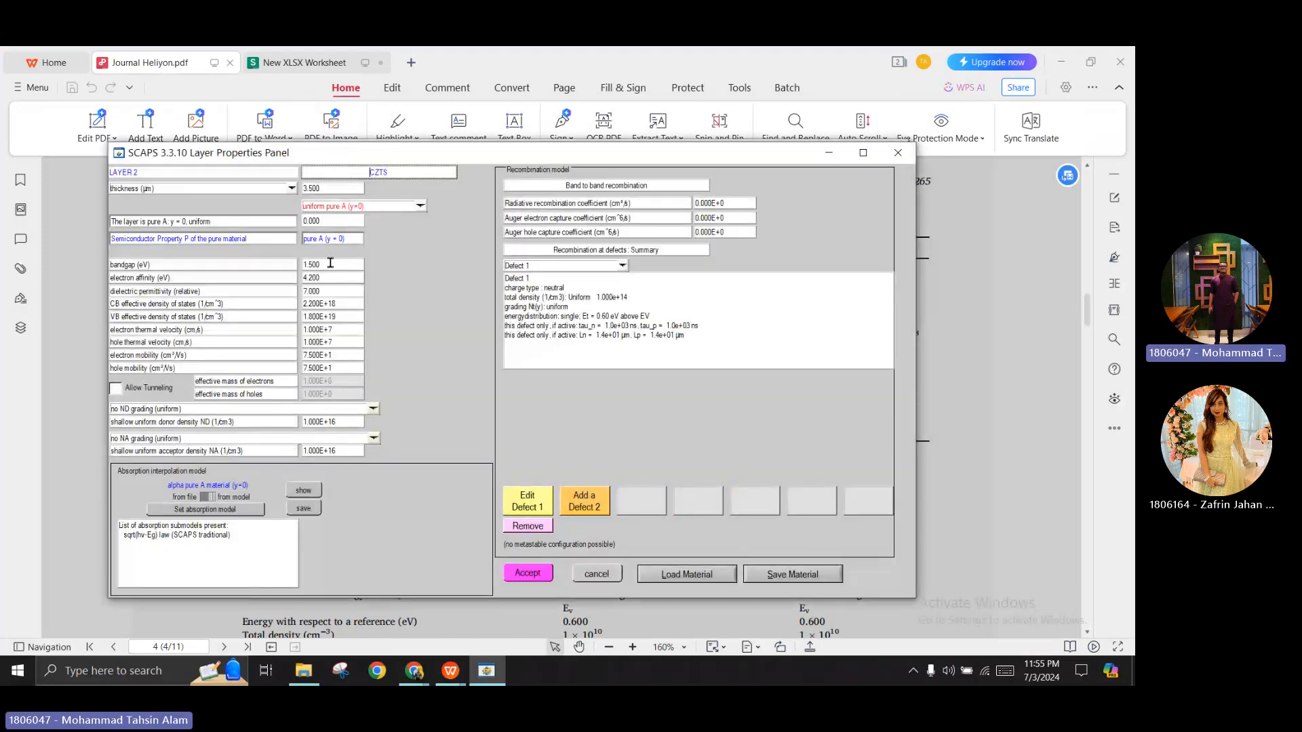
{"action": "double_click", "coordinate": [330, 263]}
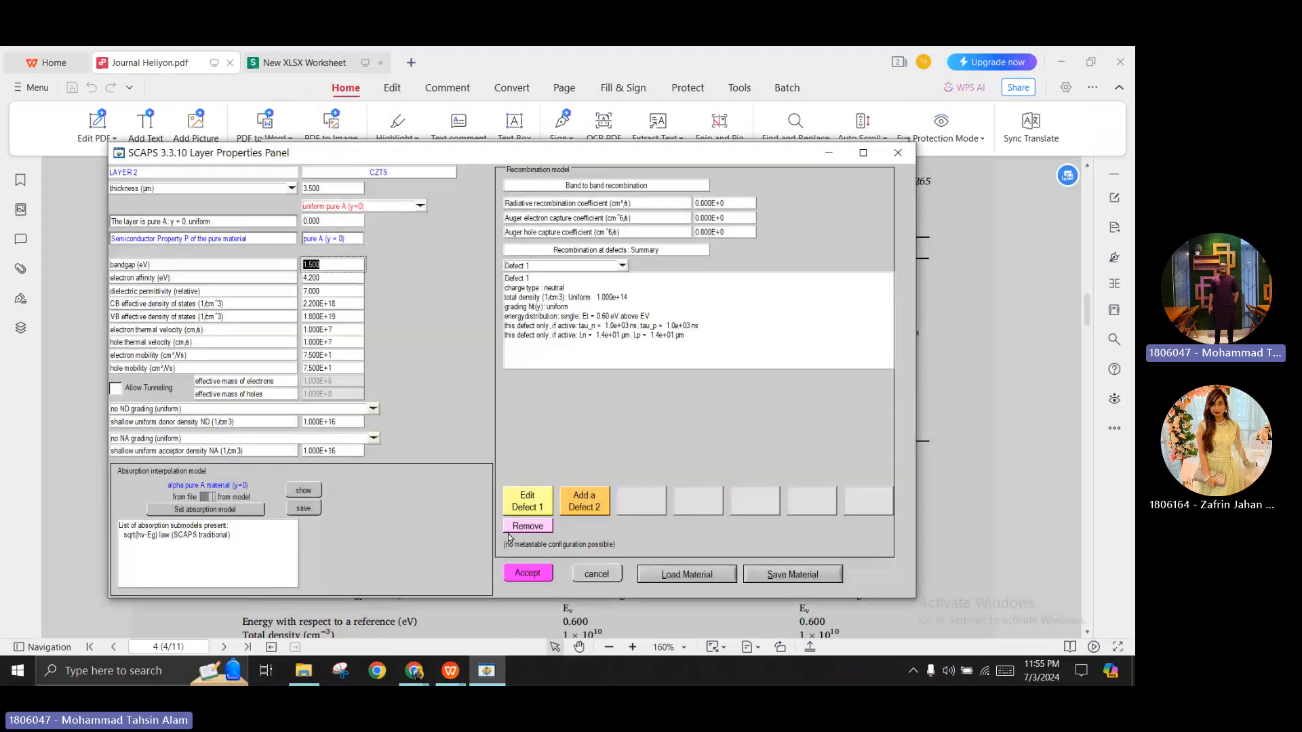
{"action": "left_click", "coordinate": [533, 573]}
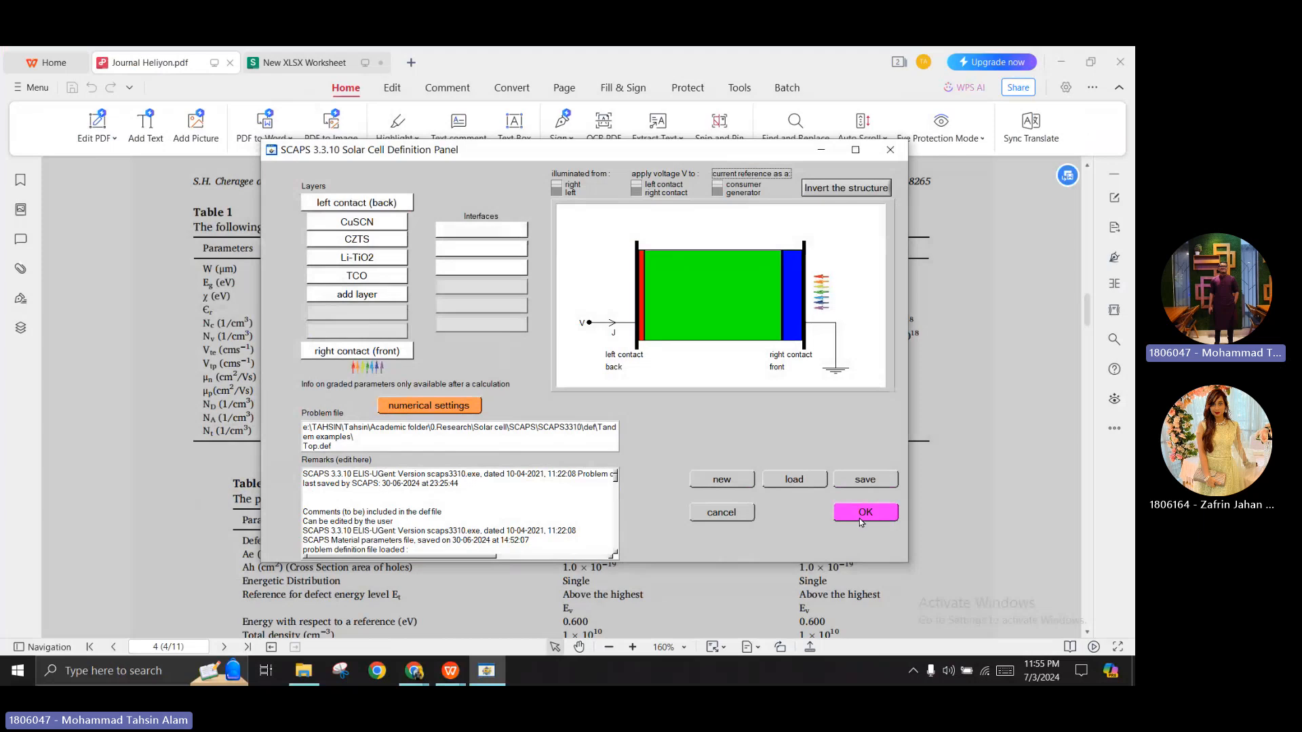
{"action": "left_click", "coordinate": [861, 517]}
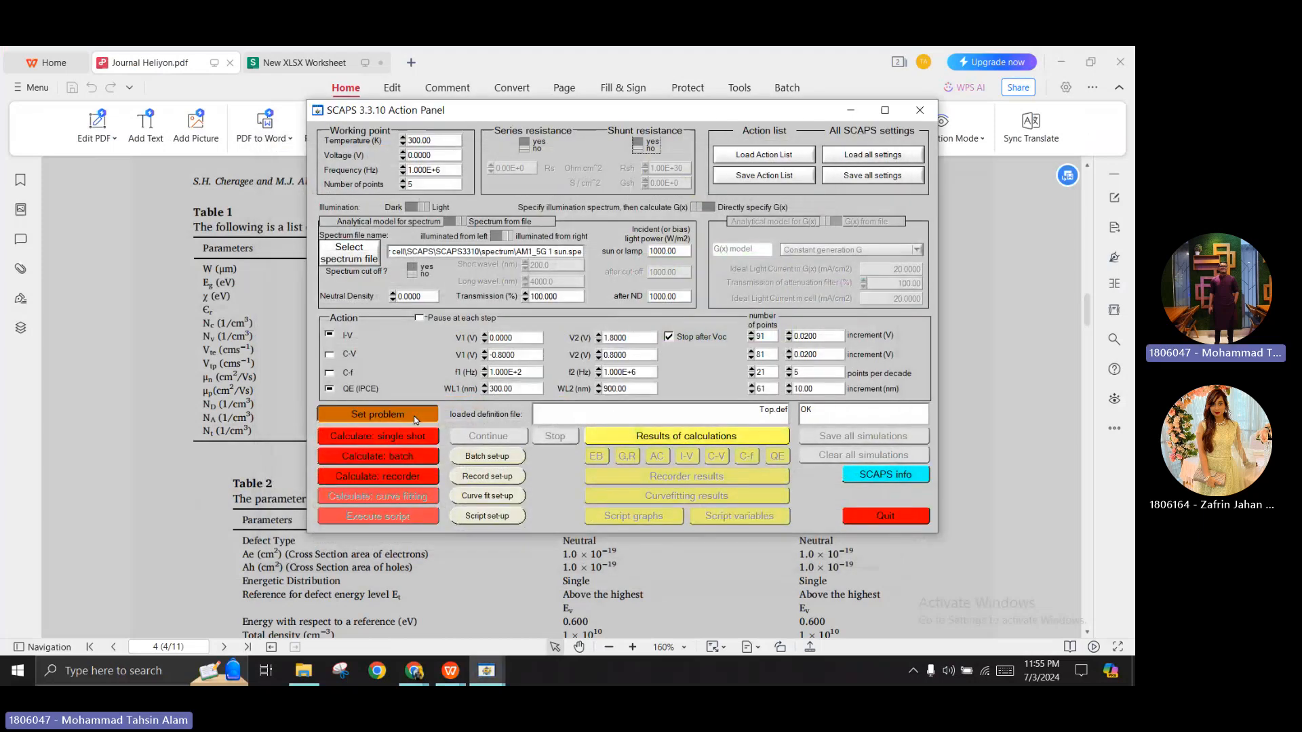
Reopen the cell definition and load the problem file Bottom.def from the Tandem examples folder
{"action": "left_click", "coordinate": [416, 420]}
{"action": "left_click", "coordinate": [803, 479]}
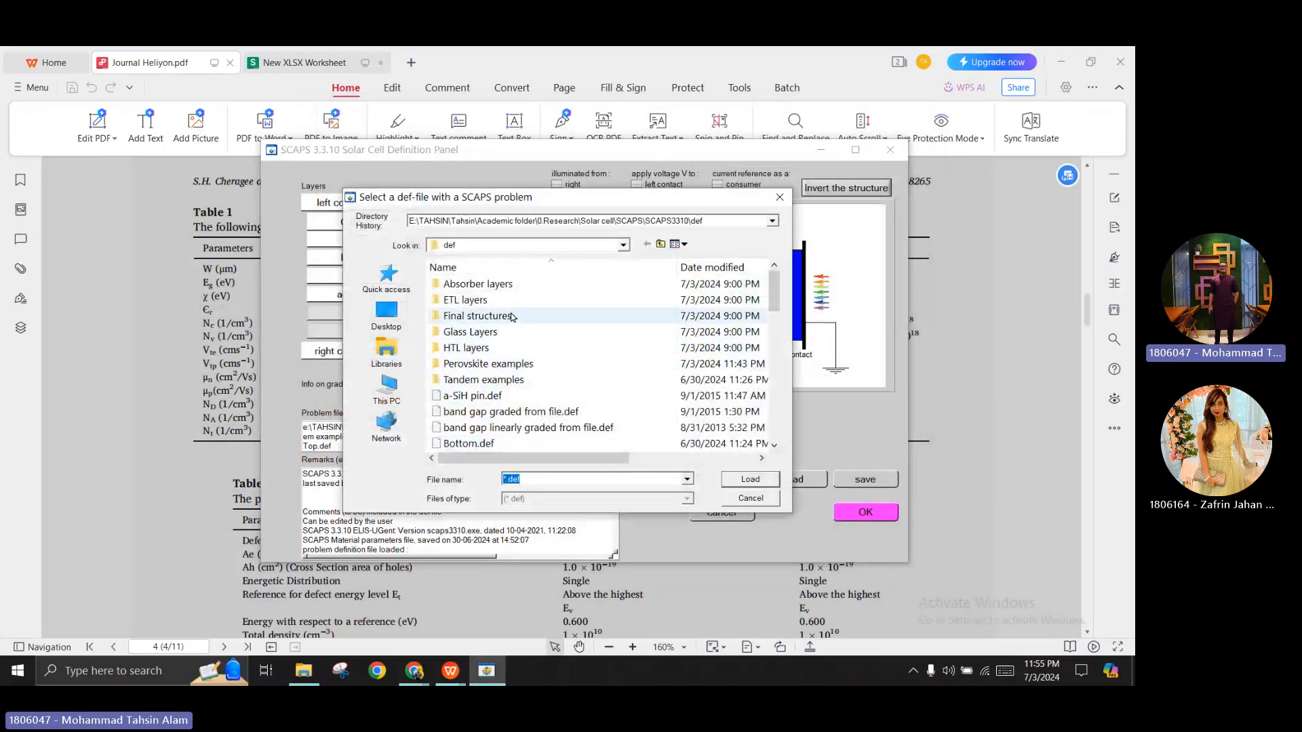
{"action": "double_click", "coordinate": [508, 379]}
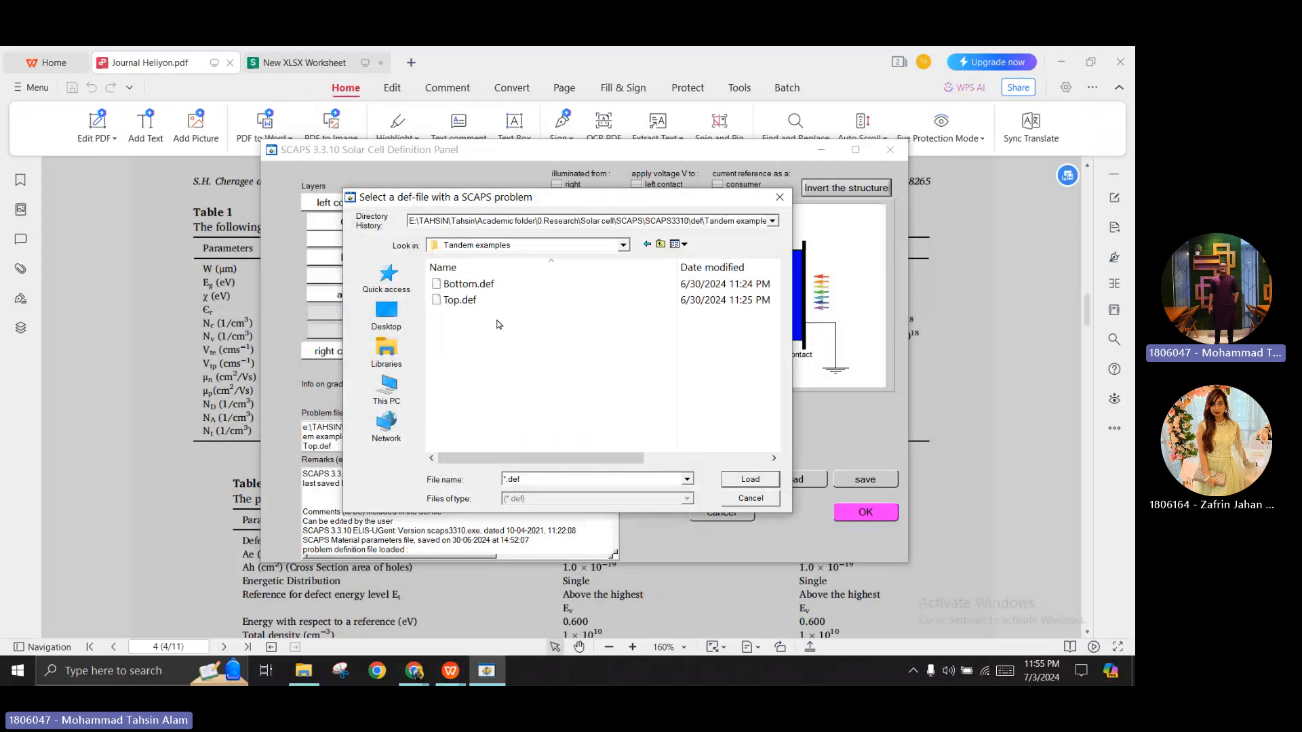
{"action": "double_click", "coordinate": [504, 284]}
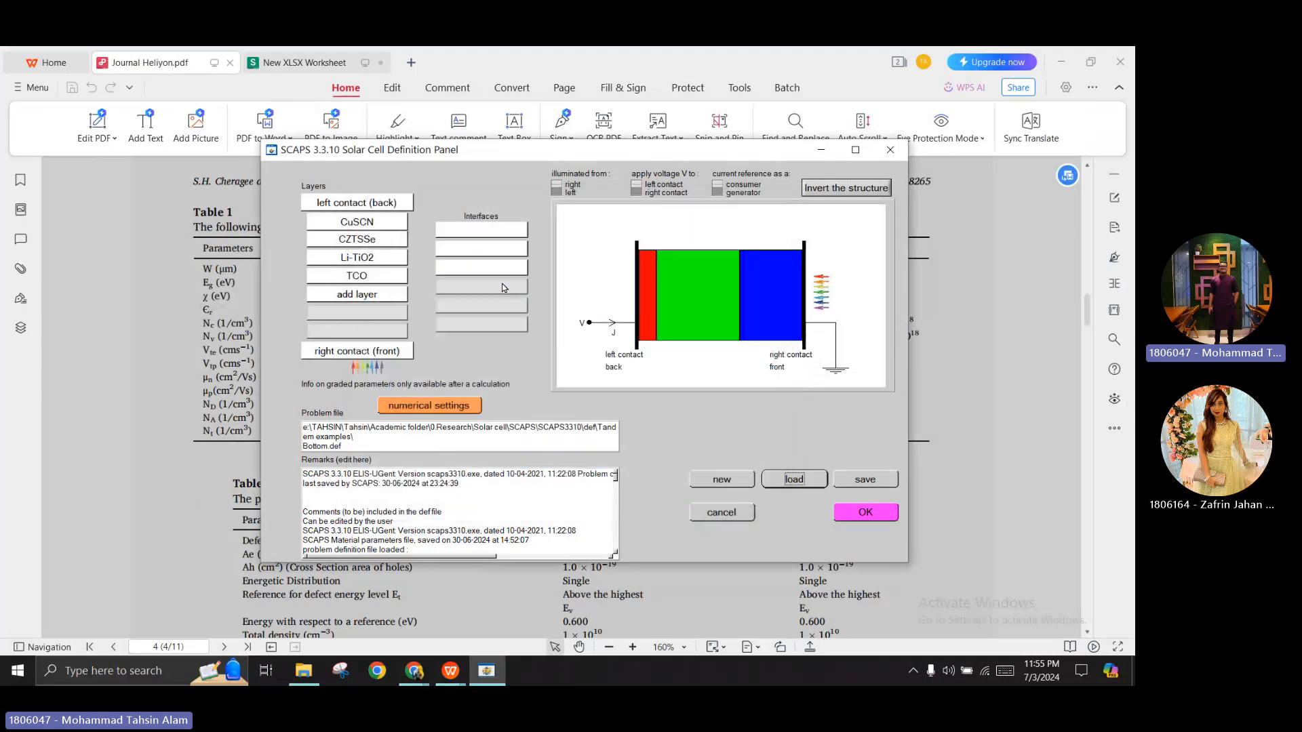
Review the CZTSSe layer's properties in the bottom cell, and accept the cell definition
{"action": "left_click", "coordinate": [362, 242]}
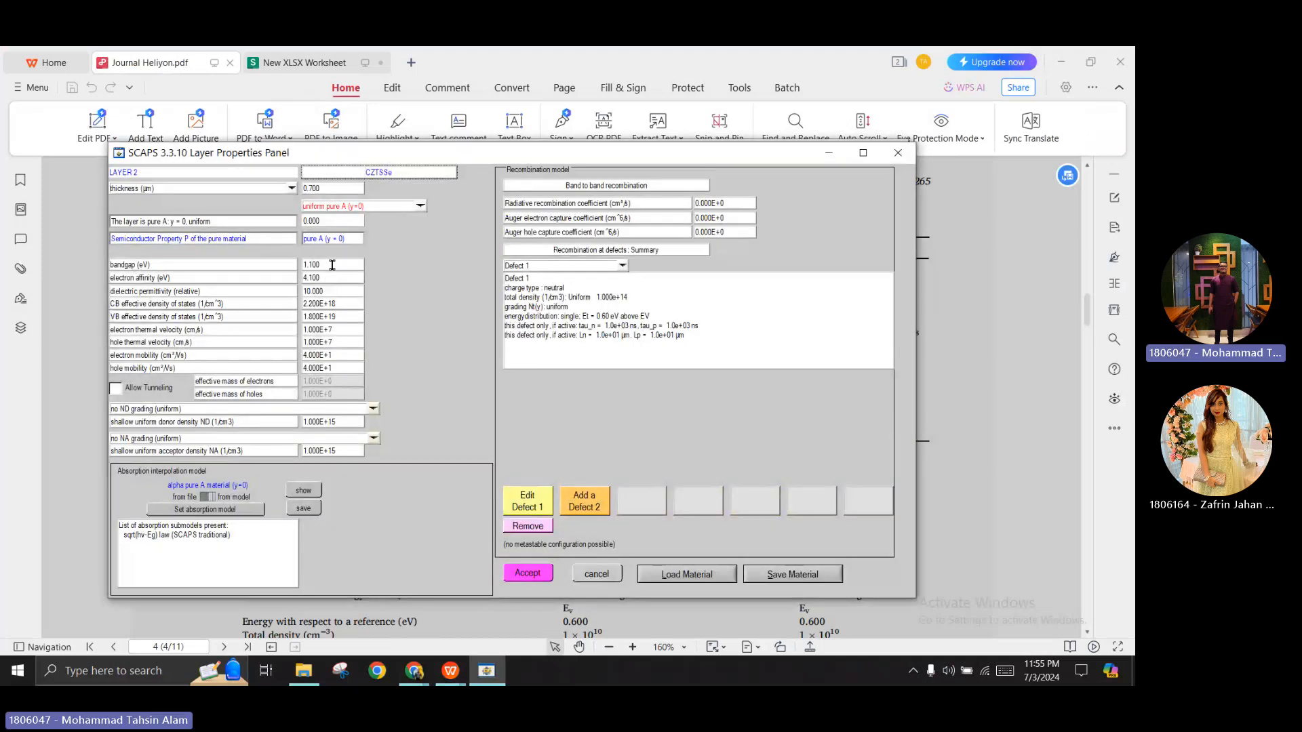
{"action": "left_click", "coordinate": [528, 573]}
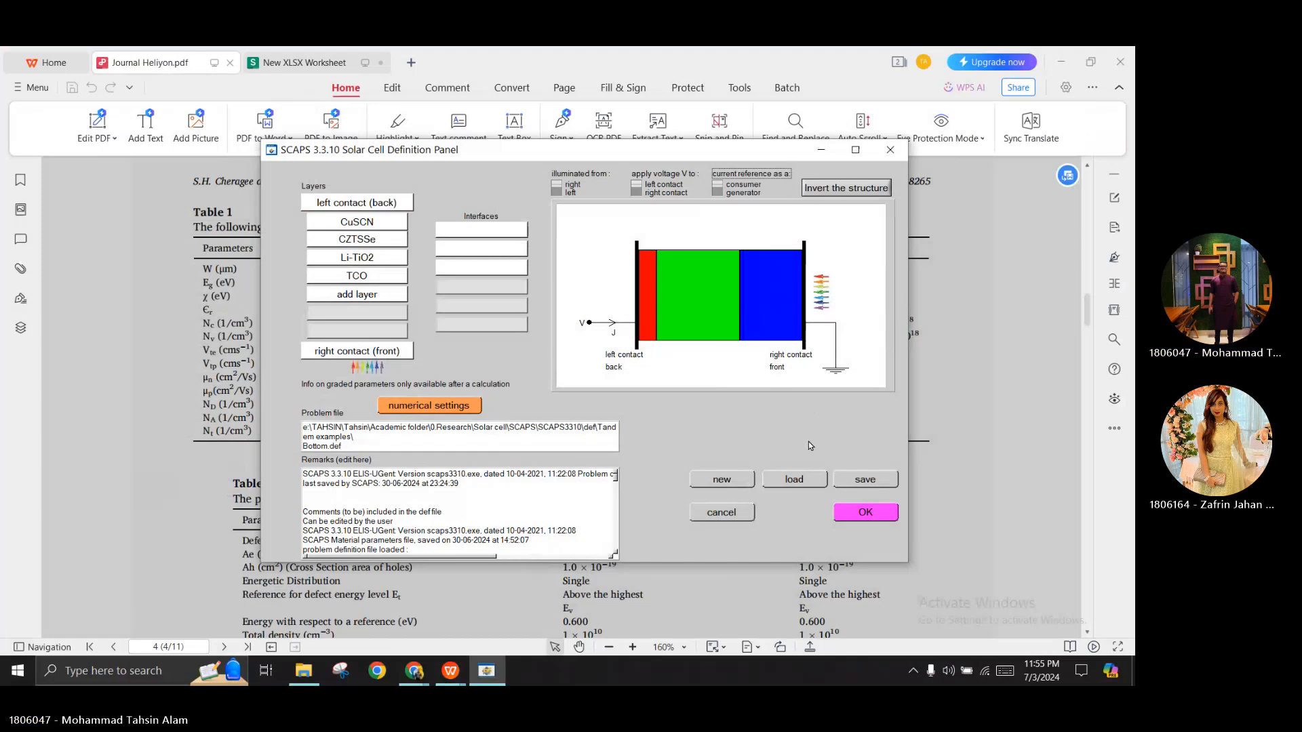
{"action": "left_click", "coordinate": [865, 513]}
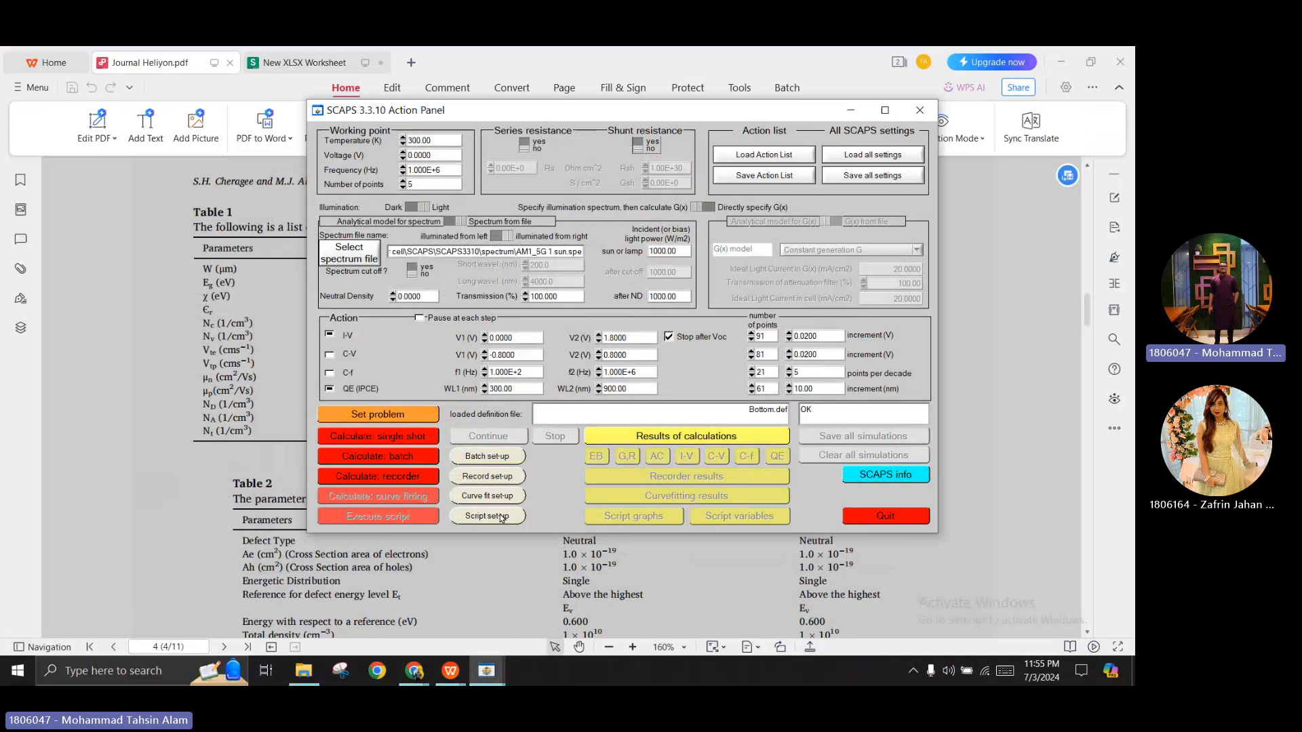
Open the script set-up and load tandem connection.script from the Tandem script folder
{"action": "left_click", "coordinate": [501, 516]}
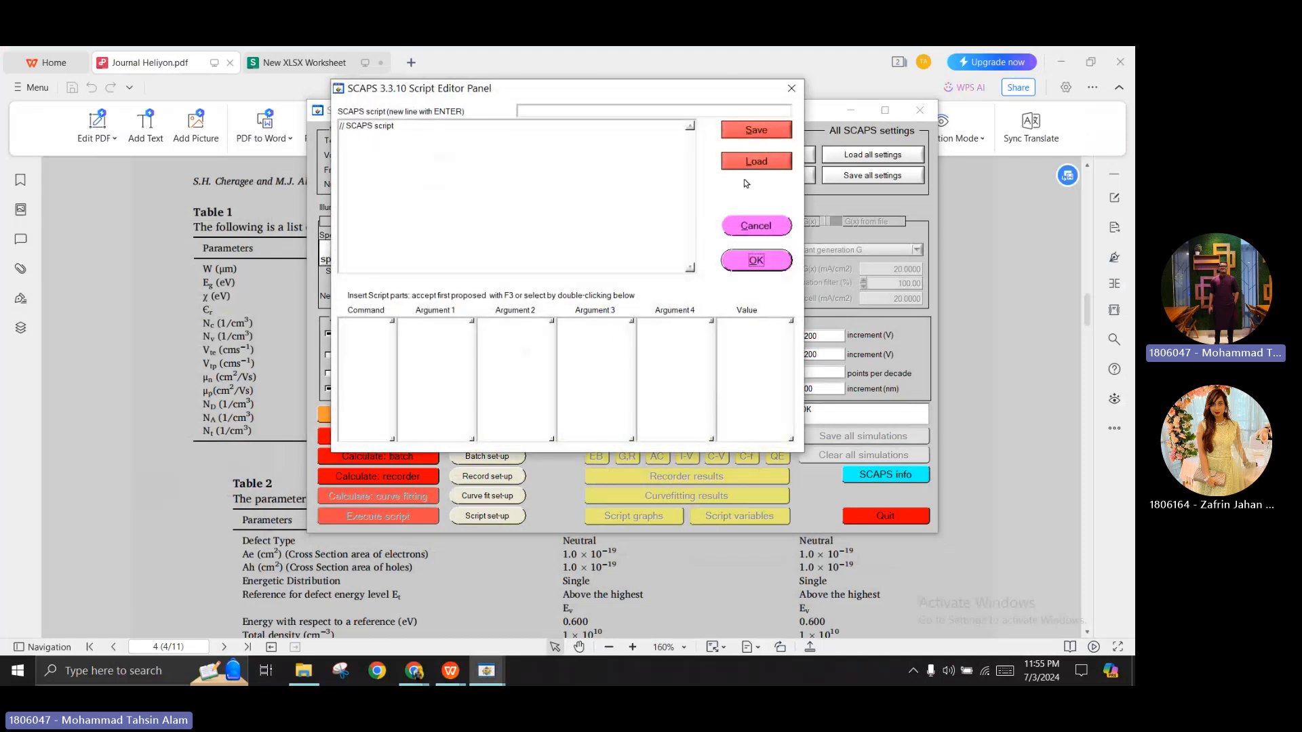
{"action": "left_click", "coordinate": [756, 162]}
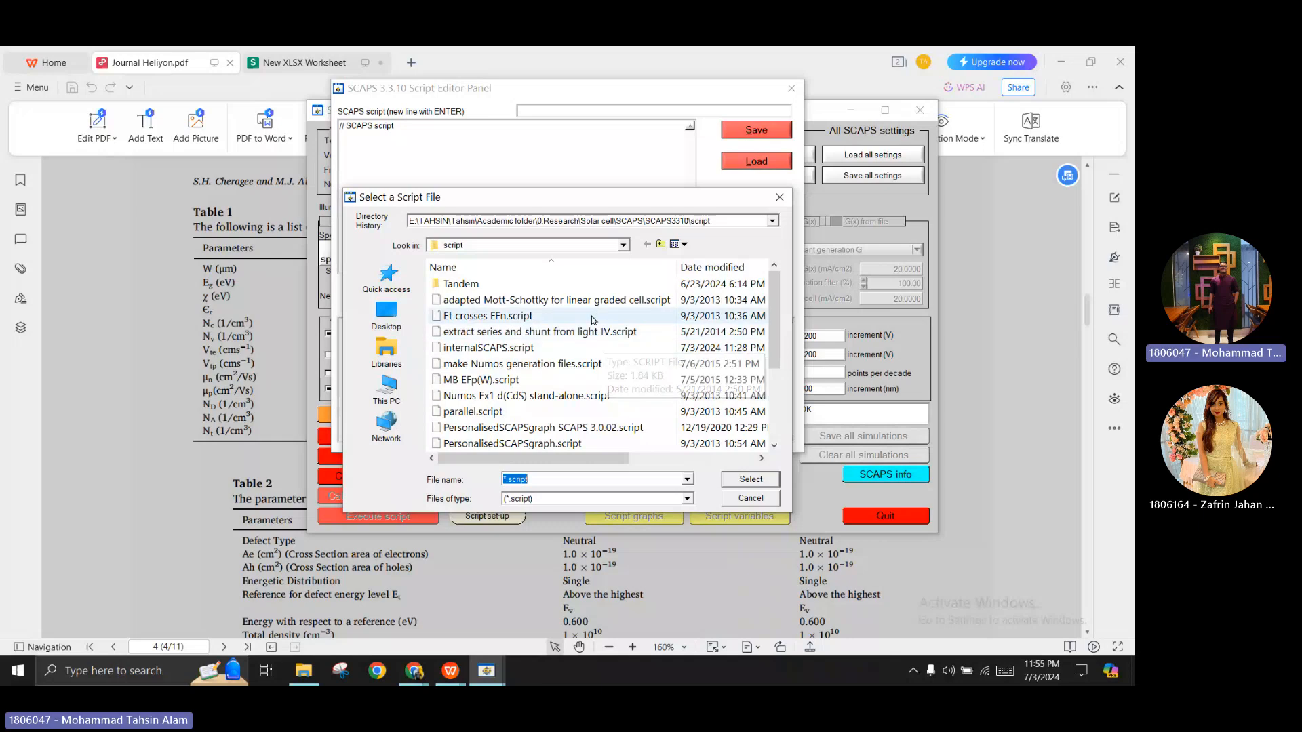
{"action": "scroll", "coordinate": [592, 320], "scroll_direction": "down", "scroll_amount": 3}
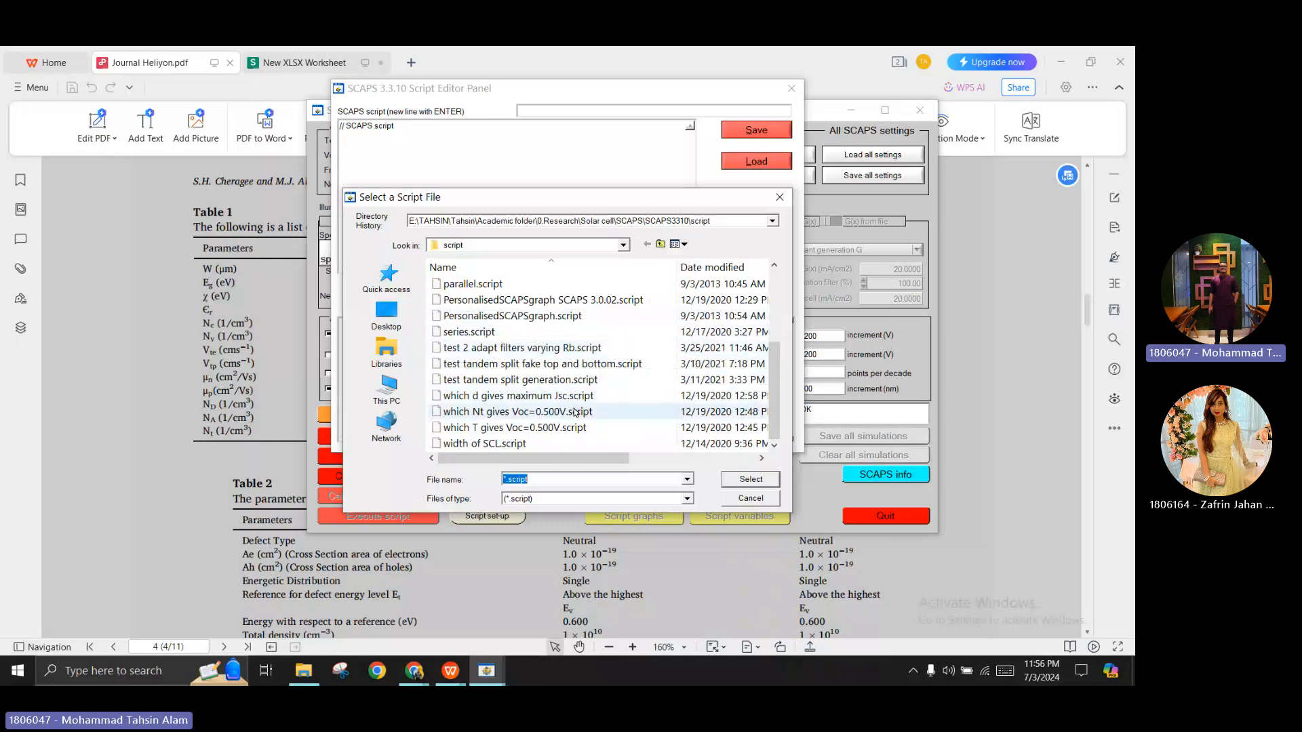
{"action": "scroll", "coordinate": [574, 412], "scroll_direction": "up", "scroll_amount": 3}
{"action": "scroll", "coordinate": [562, 396], "scroll_direction": "down", "scroll_amount": 1}
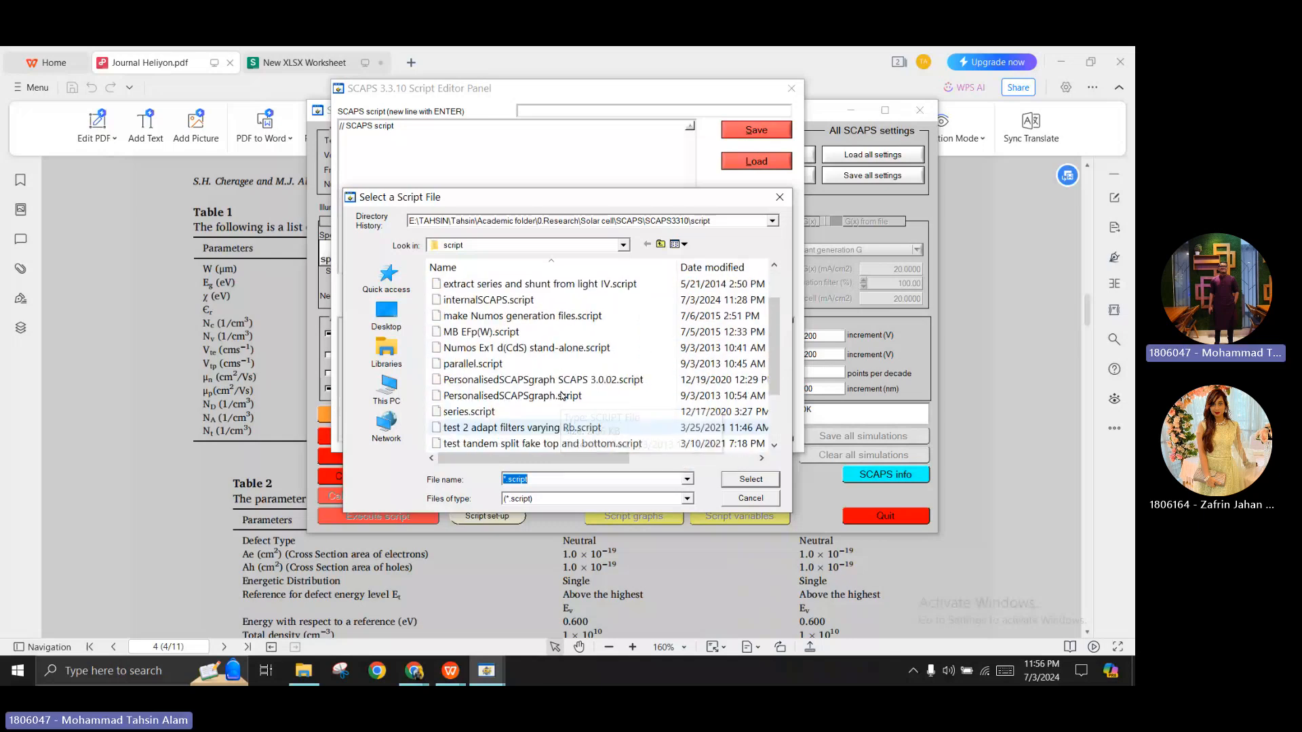
{"action": "scroll", "coordinate": [562, 398], "scroll_direction": "down", "scroll_amount": 2}
{"action": "scroll", "coordinate": [539, 415], "scroll_direction": "up", "scroll_amount": 1}
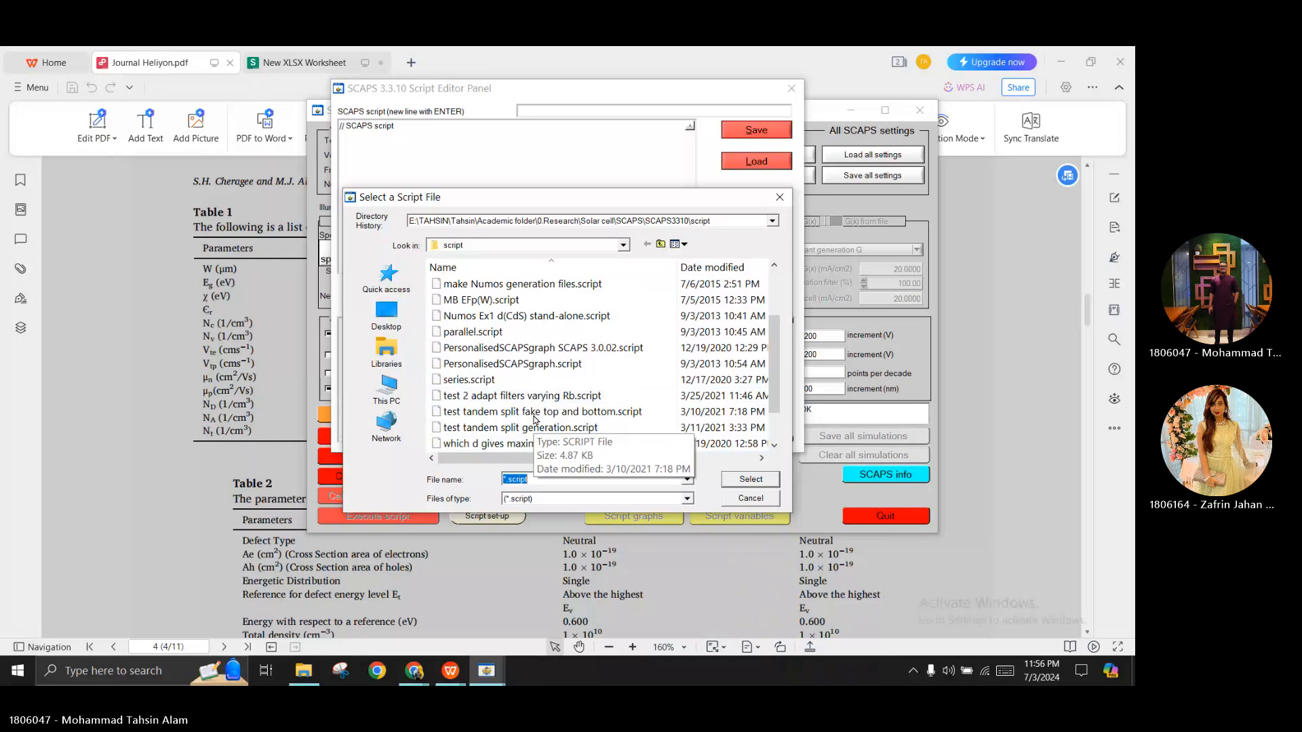
{"action": "scroll", "coordinate": [535, 419], "scroll_direction": "up", "scroll_amount": 2}
{"action": "double_click", "coordinate": [522, 286]}
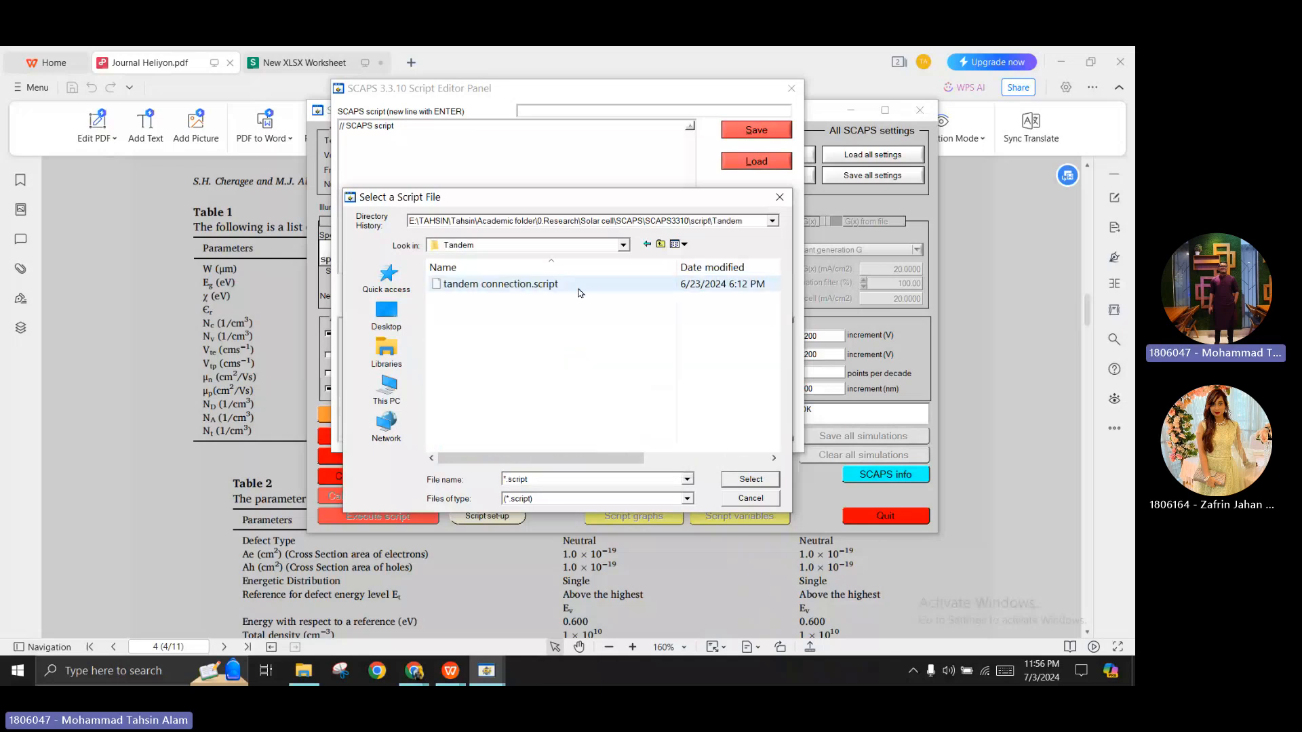
{"action": "double_click", "coordinate": [570, 286]}
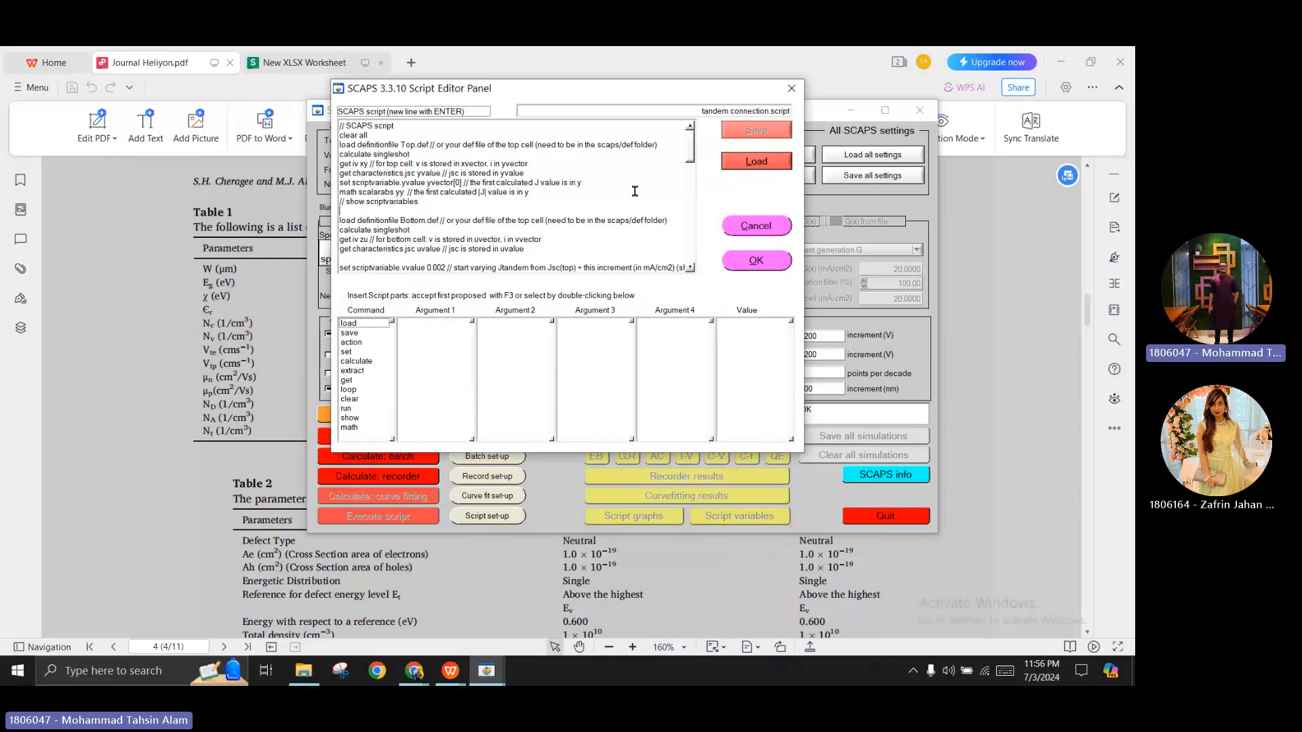
Skim the loaded tandem script from start to end, and reposition the script editor window
{"action": "scroll", "coordinate": [642, 214], "scroll_direction": "down", "scroll_amount": 10}
{"action": "scroll", "coordinate": [644, 222], "scroll_direction": "up", "scroll_amount": 10}
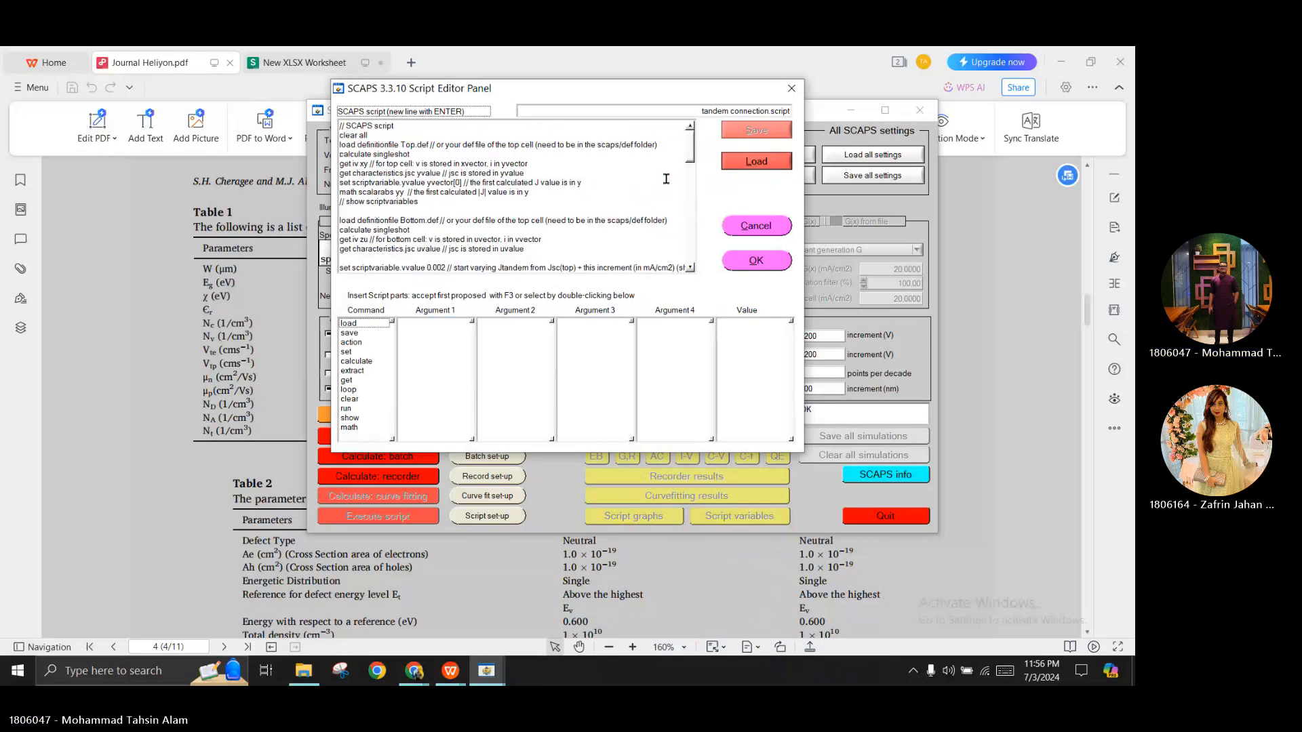
{"action": "left_click_drag", "start_coordinate": [645, 90], "coordinate": [685, 152]}
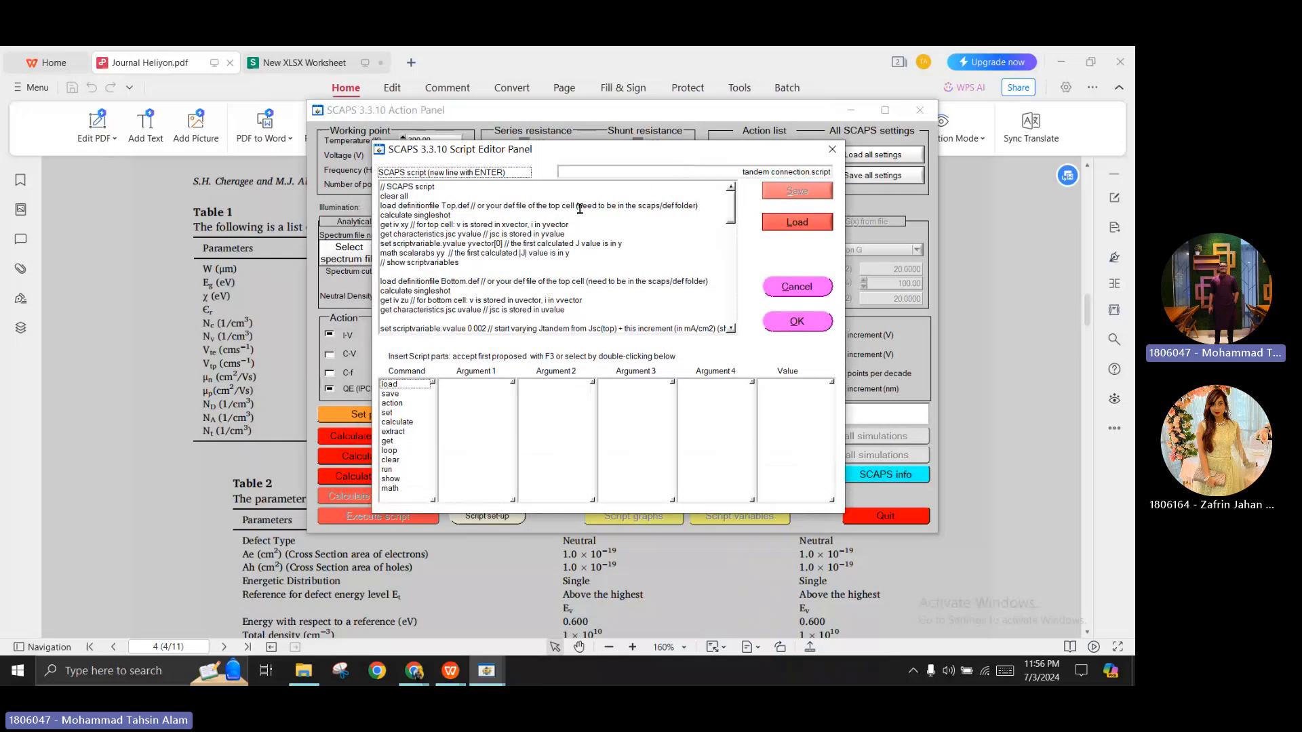
Switch to File Explorer, browse to the Tandem examples folder in SCAPS3310\def to check its definition files, and return to the SCAPS script editor
{"action": "left_click", "coordinate": [303, 670]}
{"action": "left_click", "coordinate": [63, 270]}
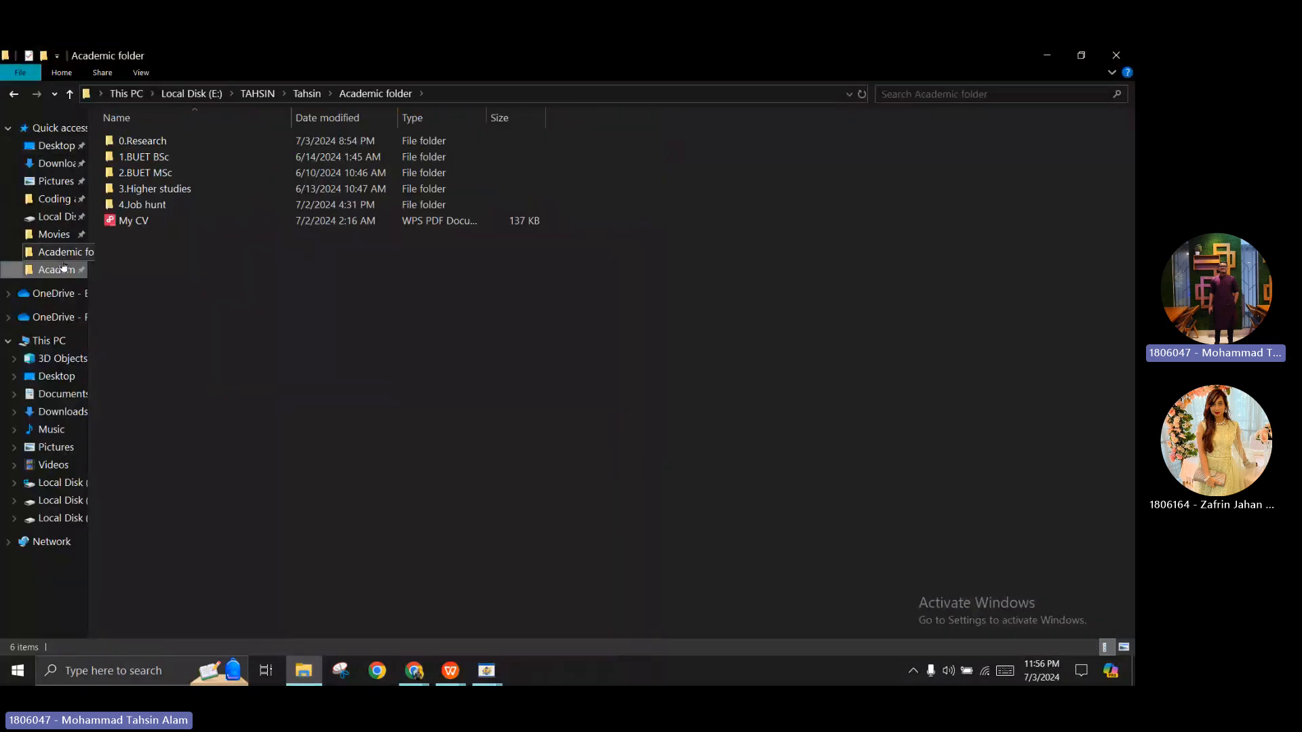
{"action": "double_click", "coordinate": [132, 141]}
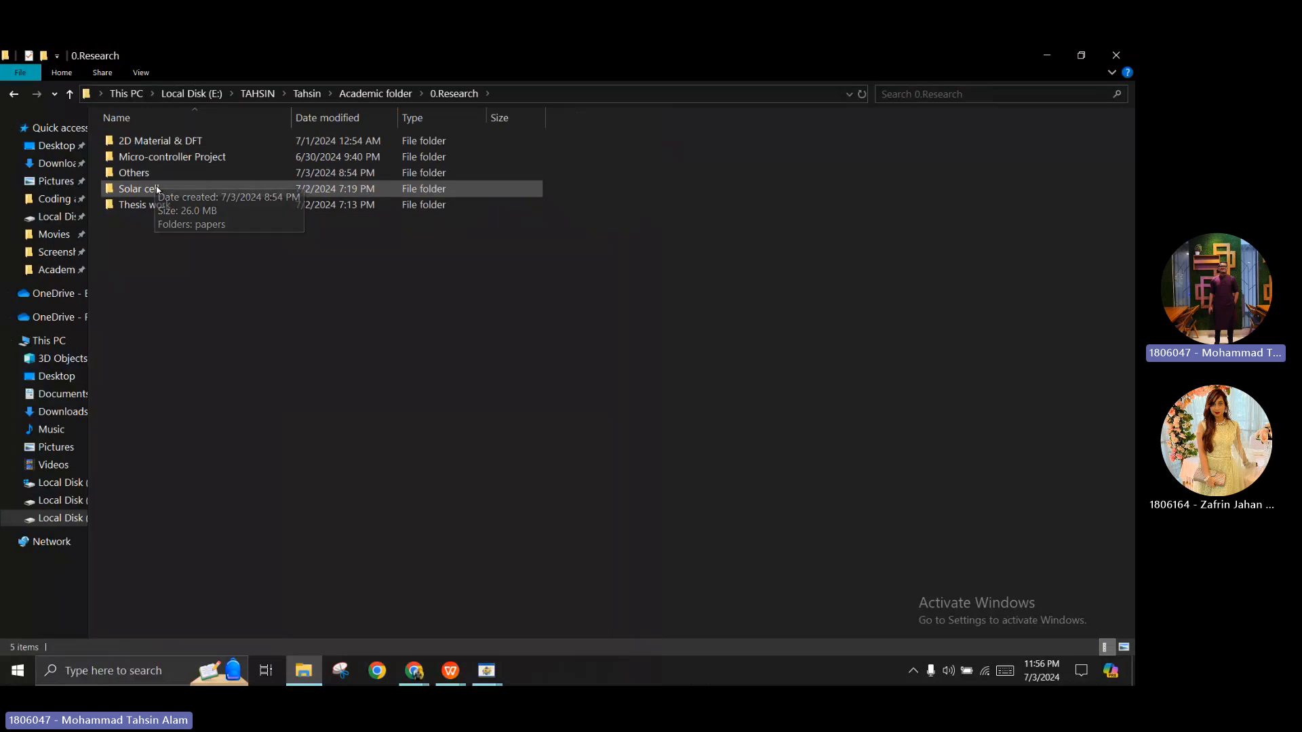
{"action": "double_click", "coordinate": [155, 189]}
{"action": "double_click", "coordinate": [173, 156]}
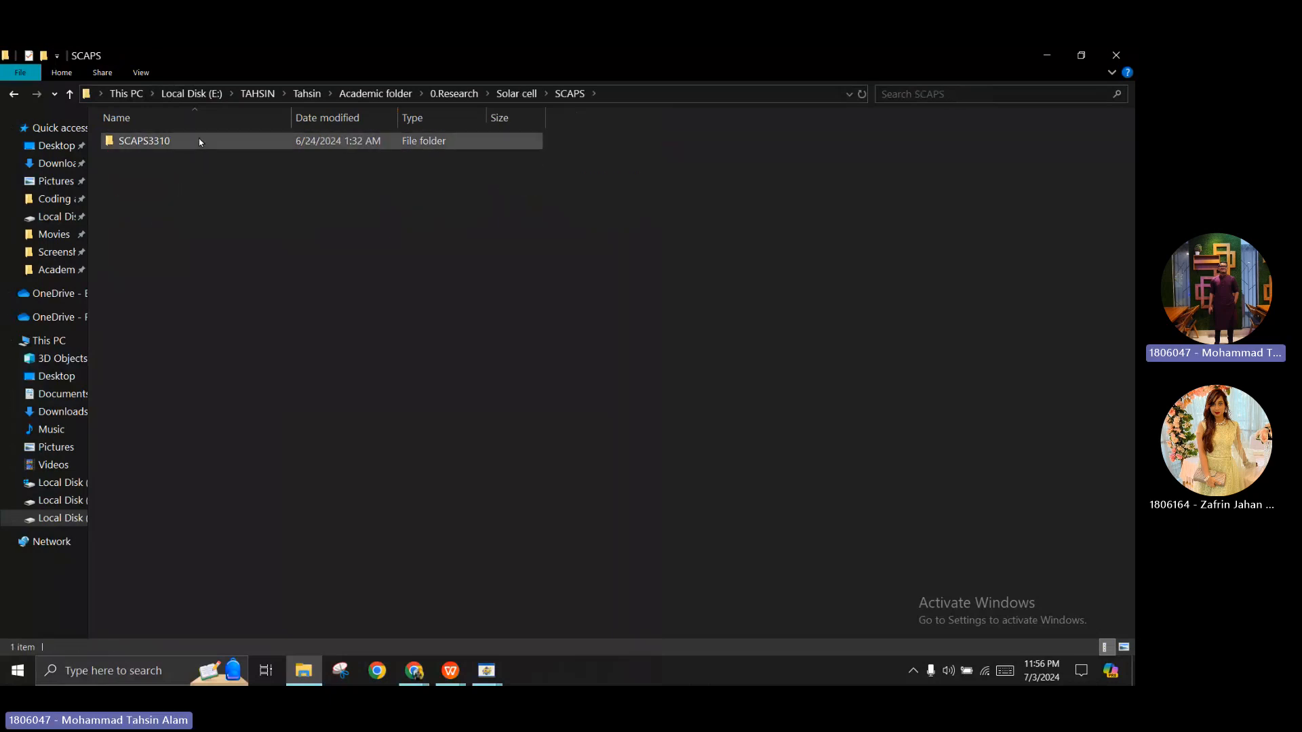
{"action": "double_click", "coordinate": [198, 137]}
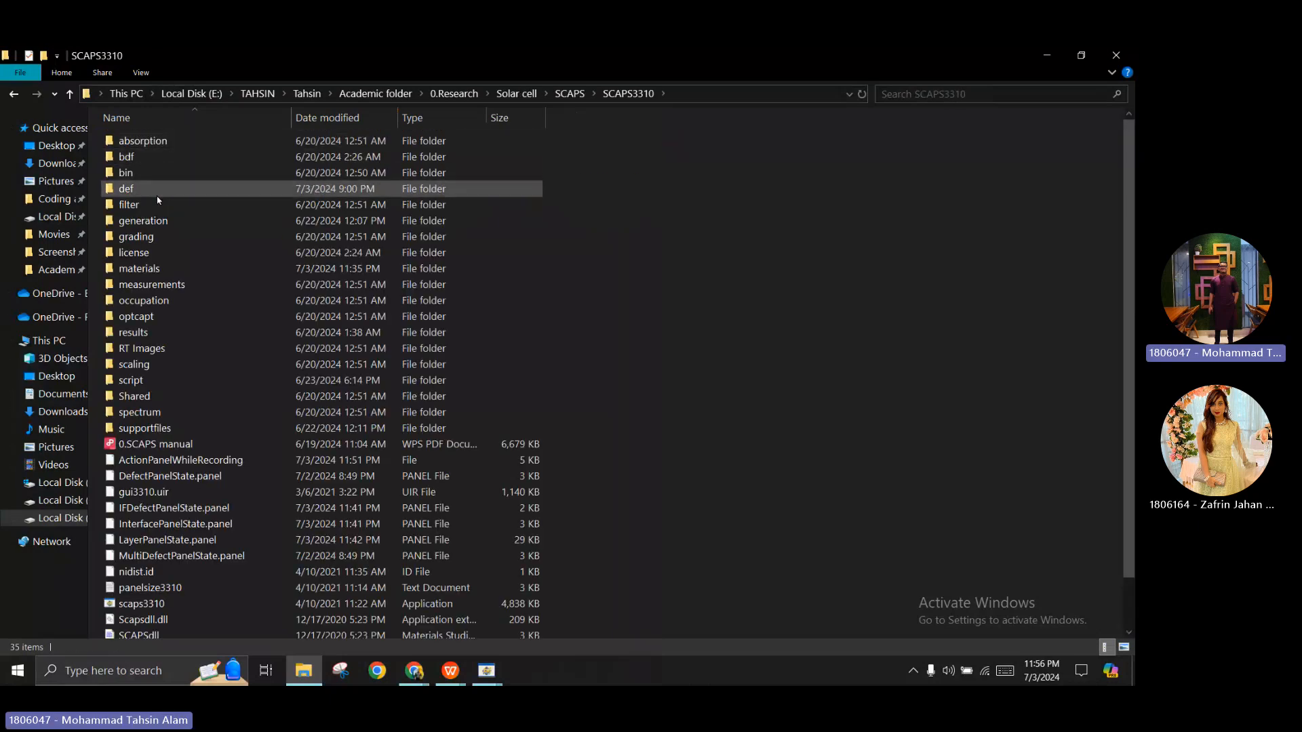
{"action": "double_click", "coordinate": [159, 190]}
{"action": "double_click", "coordinate": [163, 236]}
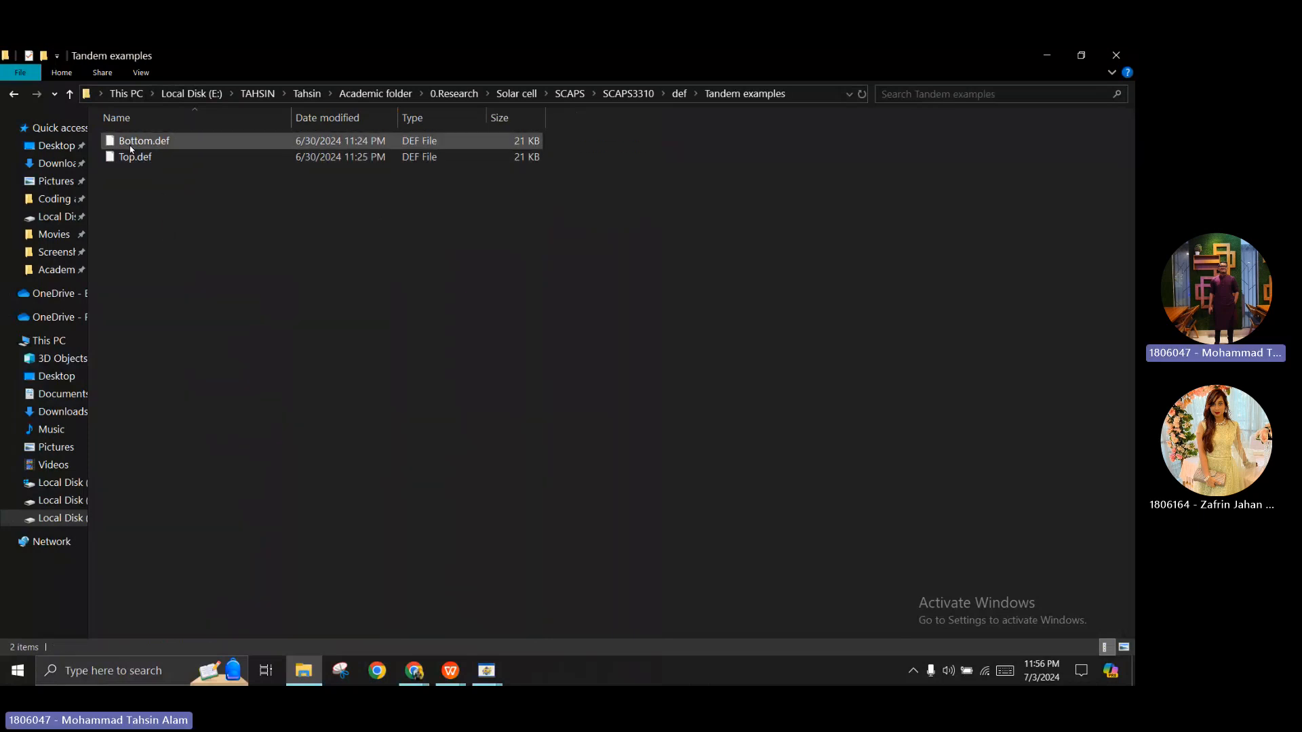
{"action": "left_click", "coordinate": [487, 670]}
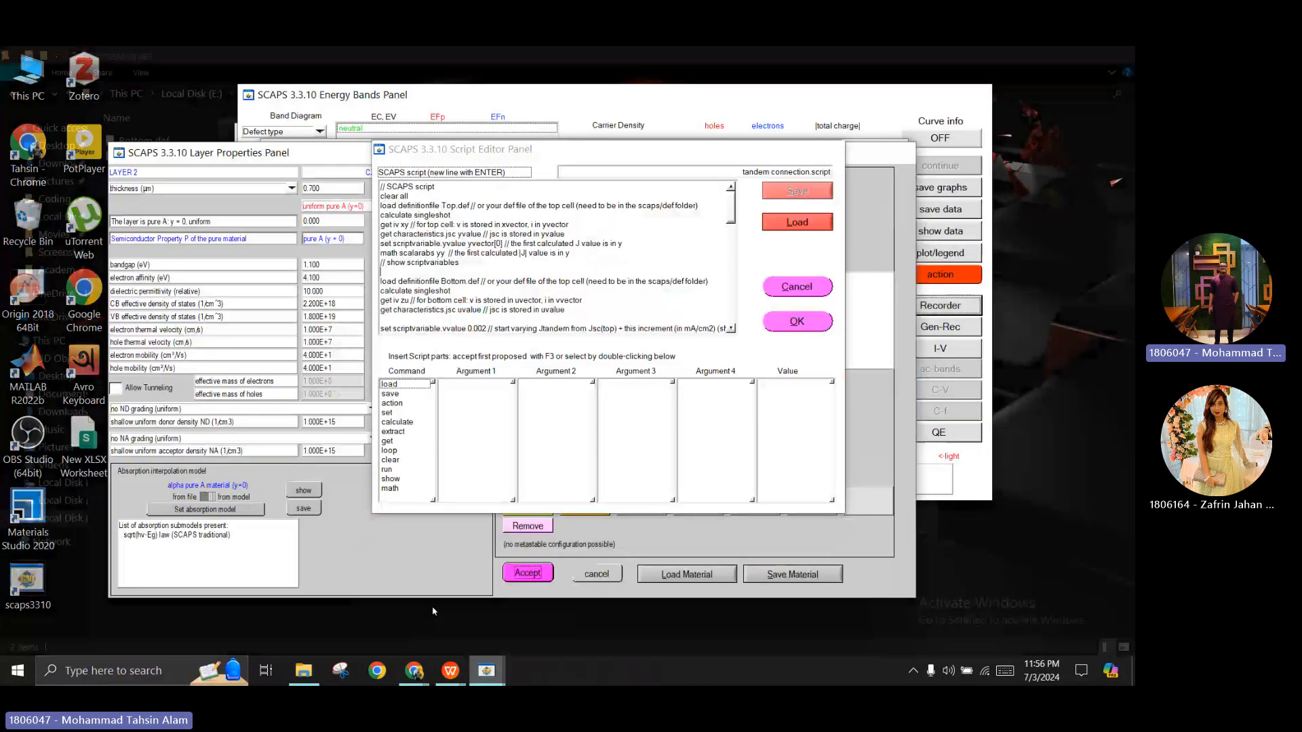
{"action": "left_click", "coordinate": [429, 612]}
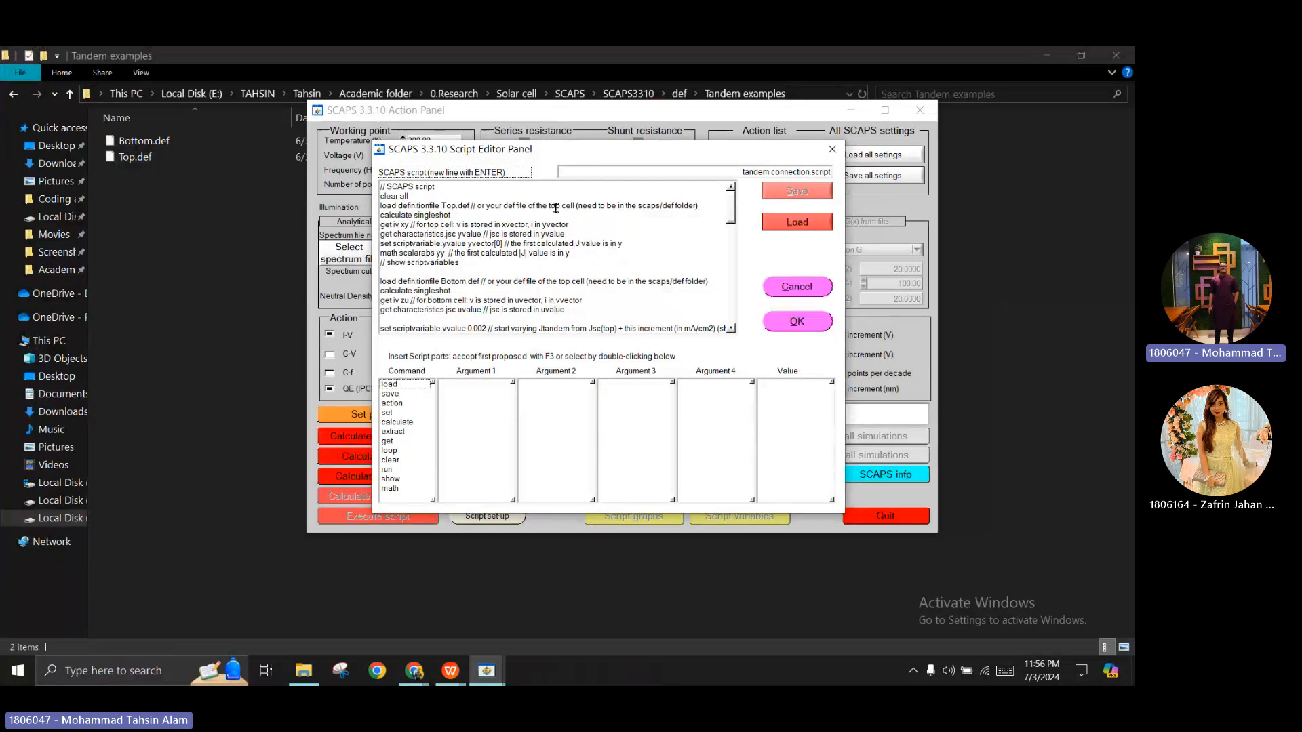
Examine the script's load lines for Top.def and Bottom.def and its remaining commands through the plotting section
{"action": "double_click", "coordinate": [442, 204]}
{"action": "left_click", "coordinate": [472, 204]}
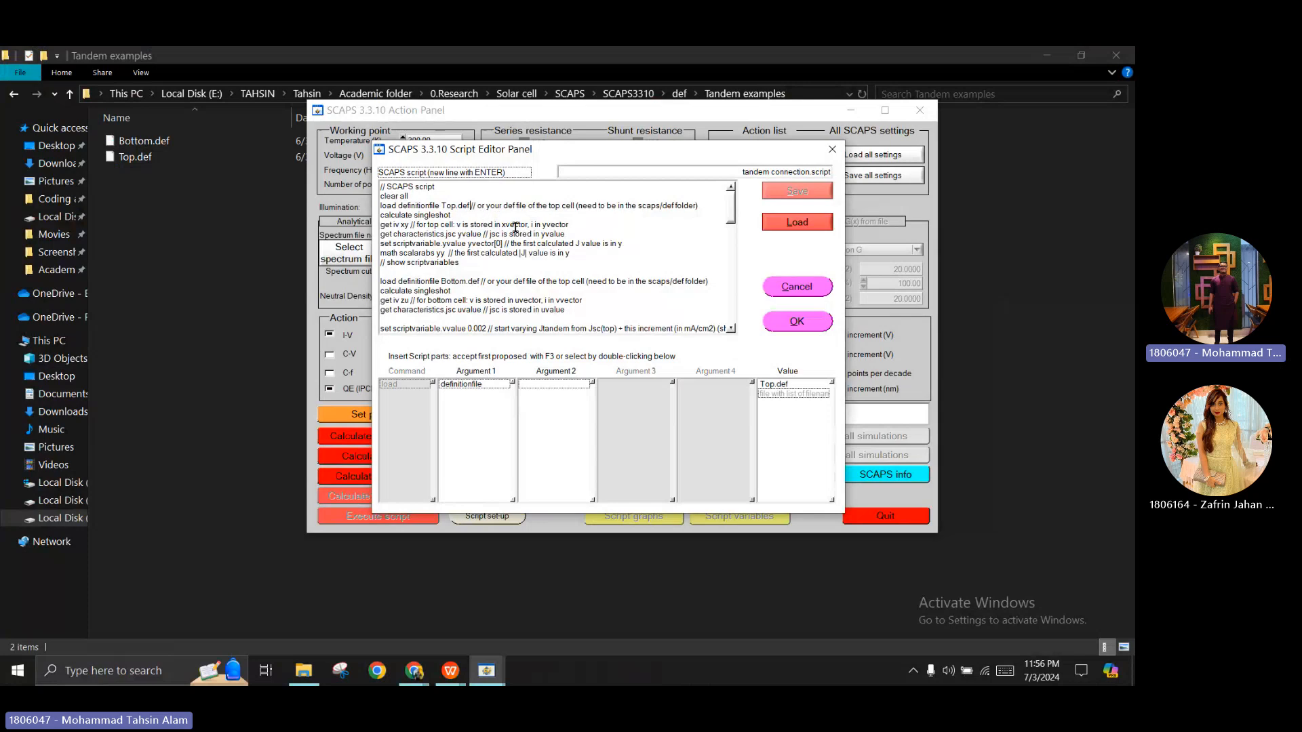
{"action": "scroll", "coordinate": [512, 228], "scroll_direction": "down", "scroll_amount": 1}
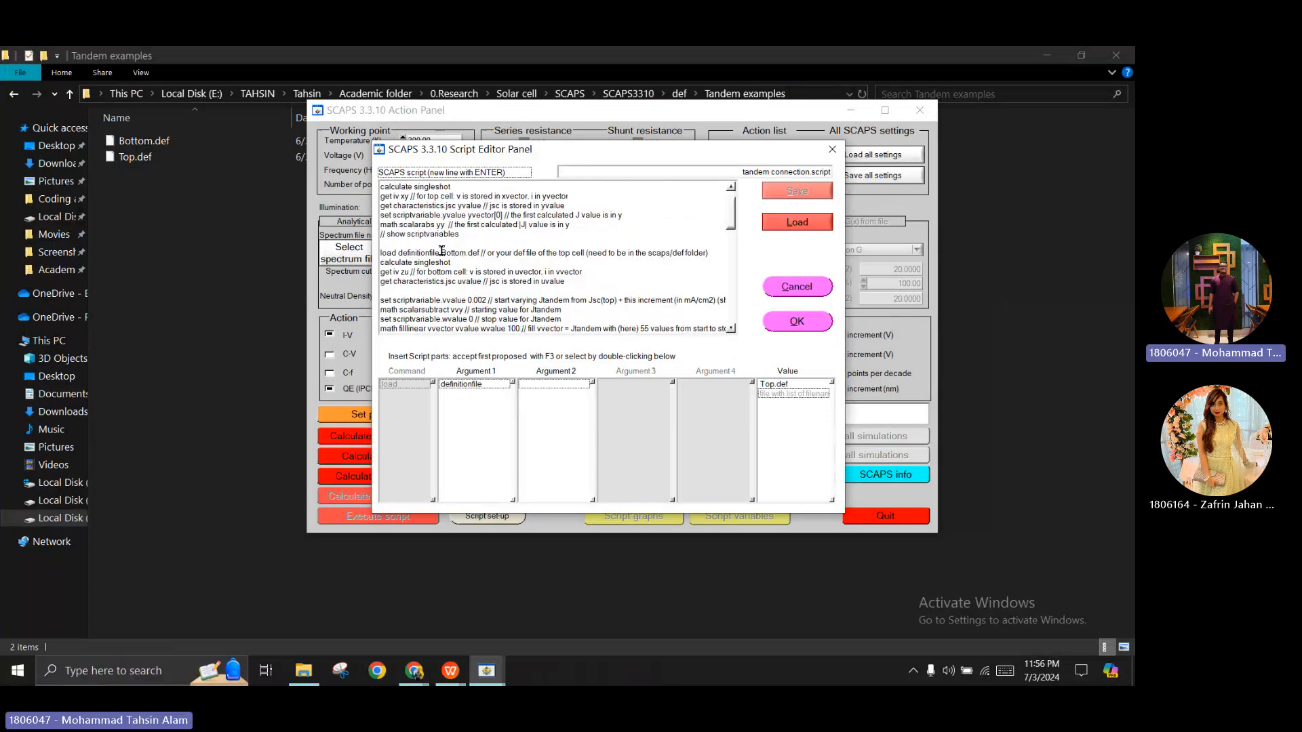
{"action": "left_click_drag", "start_coordinate": [441, 251], "coordinate": [480, 253]}
{"action": "left_click", "coordinate": [678, 274]}
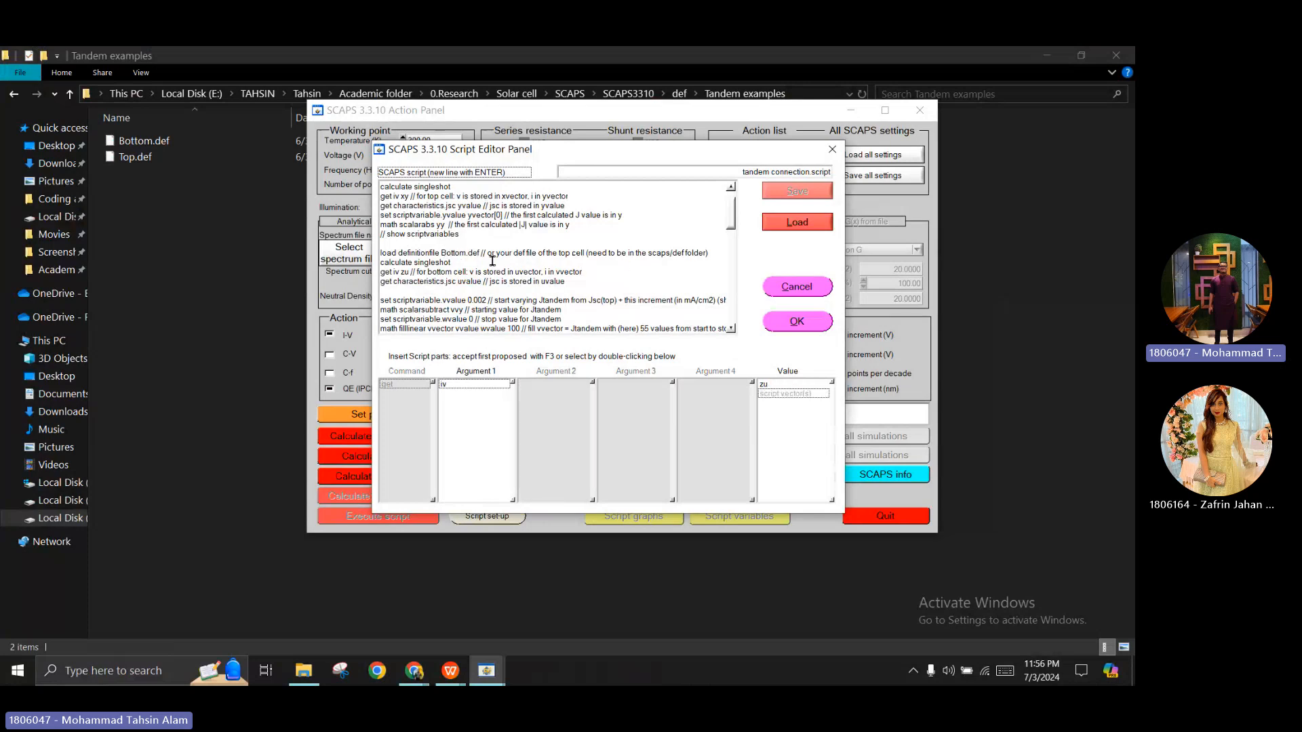
{"action": "scroll", "coordinate": [558, 288], "scroll_direction": "down", "scroll_amount": 1}
{"action": "scroll", "coordinate": [558, 288], "scroll_direction": "down", "scroll_amount": 6}
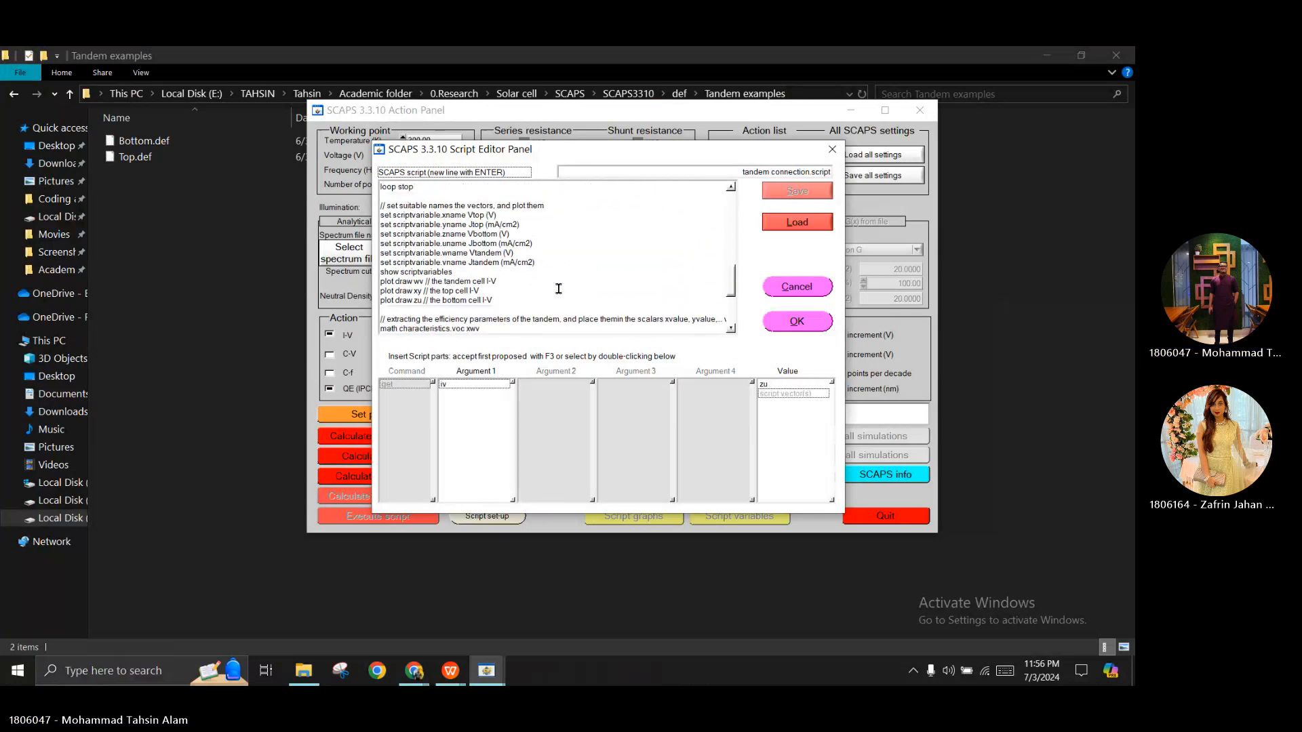
{"action": "scroll", "coordinate": [558, 288], "scroll_direction": "up", "scroll_amount": 7}
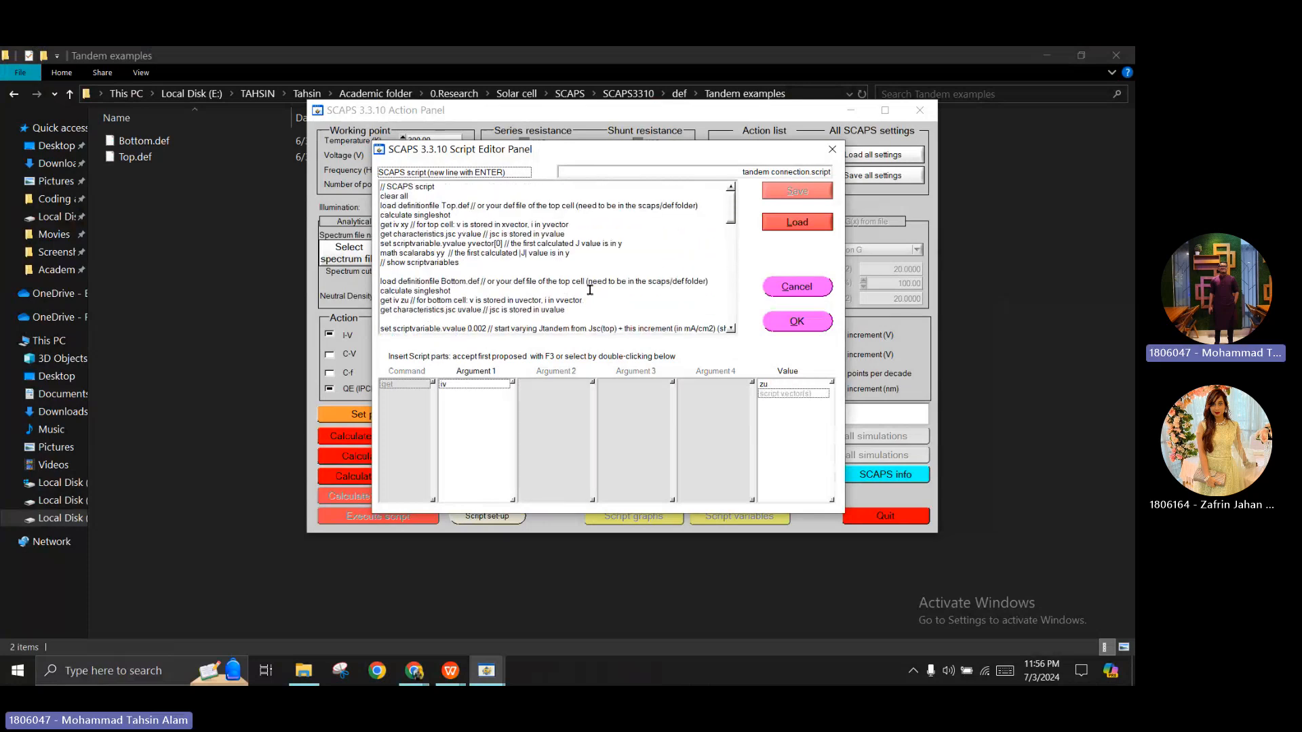
Accept the script and execute it, dismissing the QE calculation alerts and continuing past the first script variables display
{"action": "left_click", "coordinate": [814, 323]}
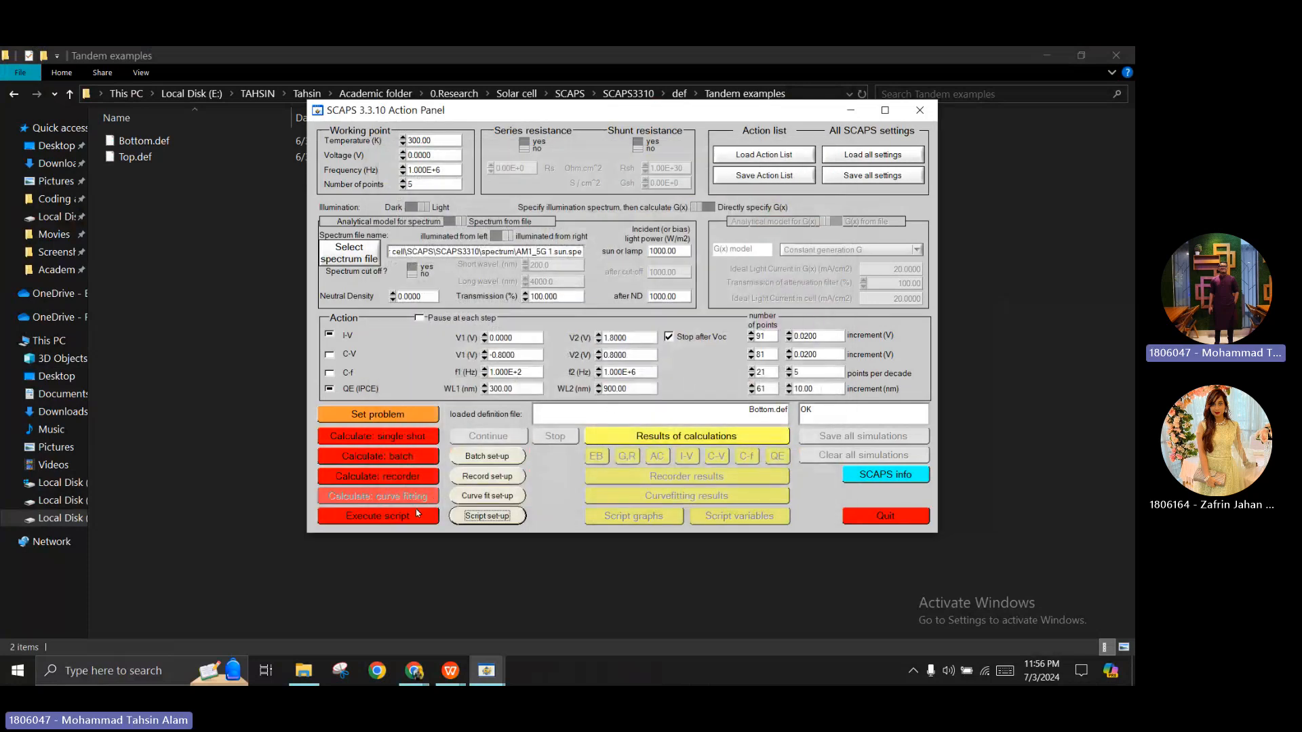
{"action": "left_click", "coordinate": [400, 518]}
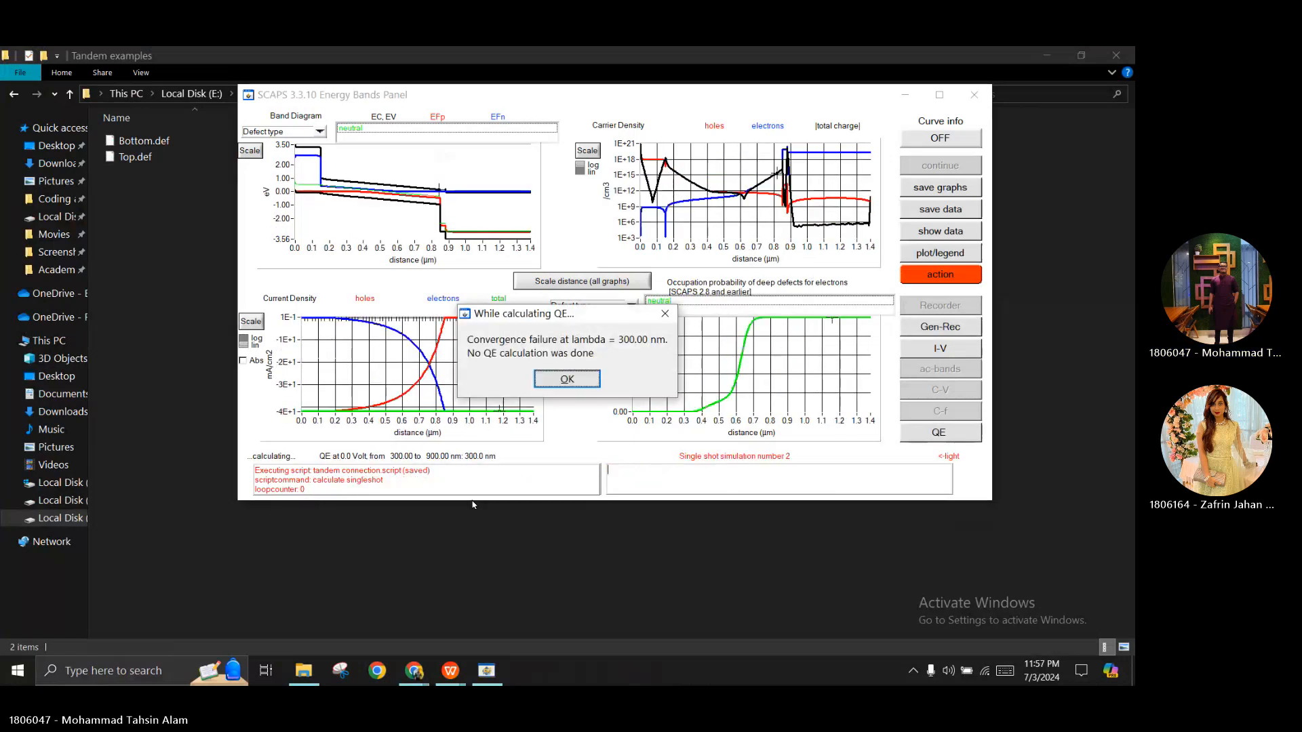
{"action": "left_click", "coordinate": [566, 380]}
{"action": "left_click", "coordinate": [570, 374]}
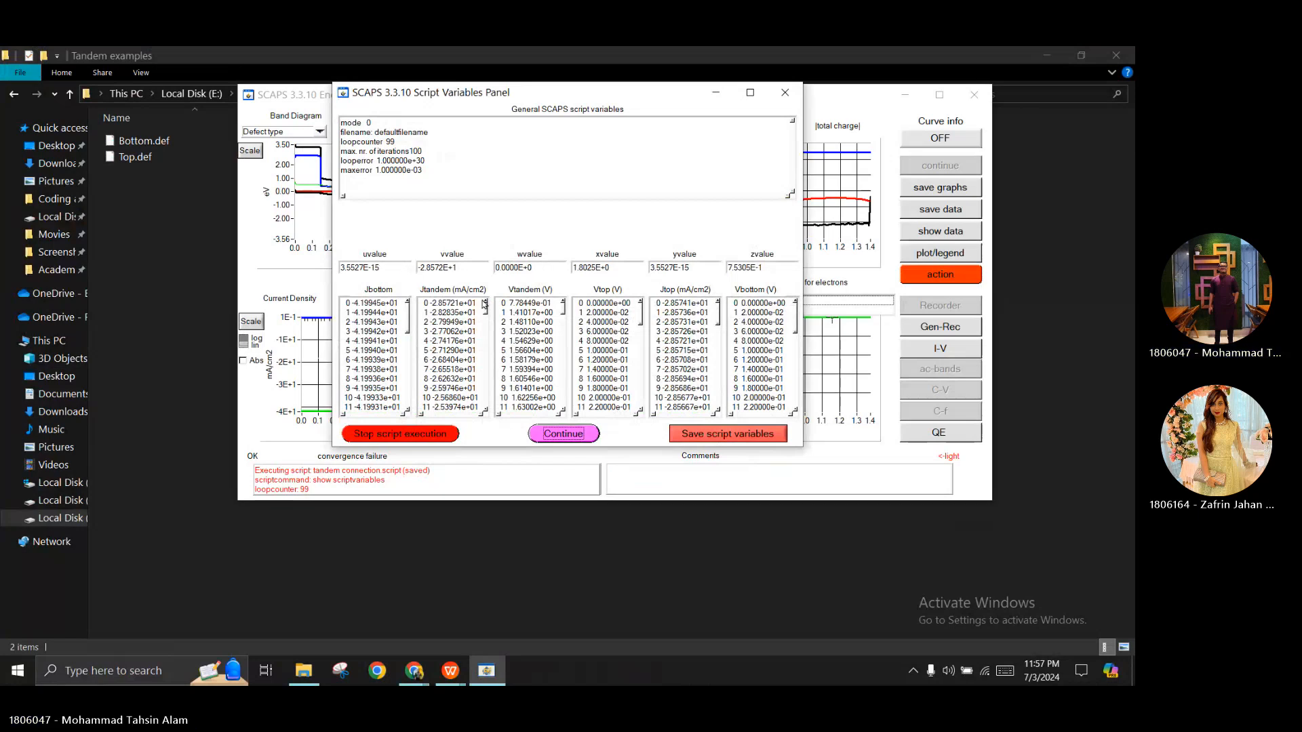
{"action": "left_click", "coordinate": [569, 434]}
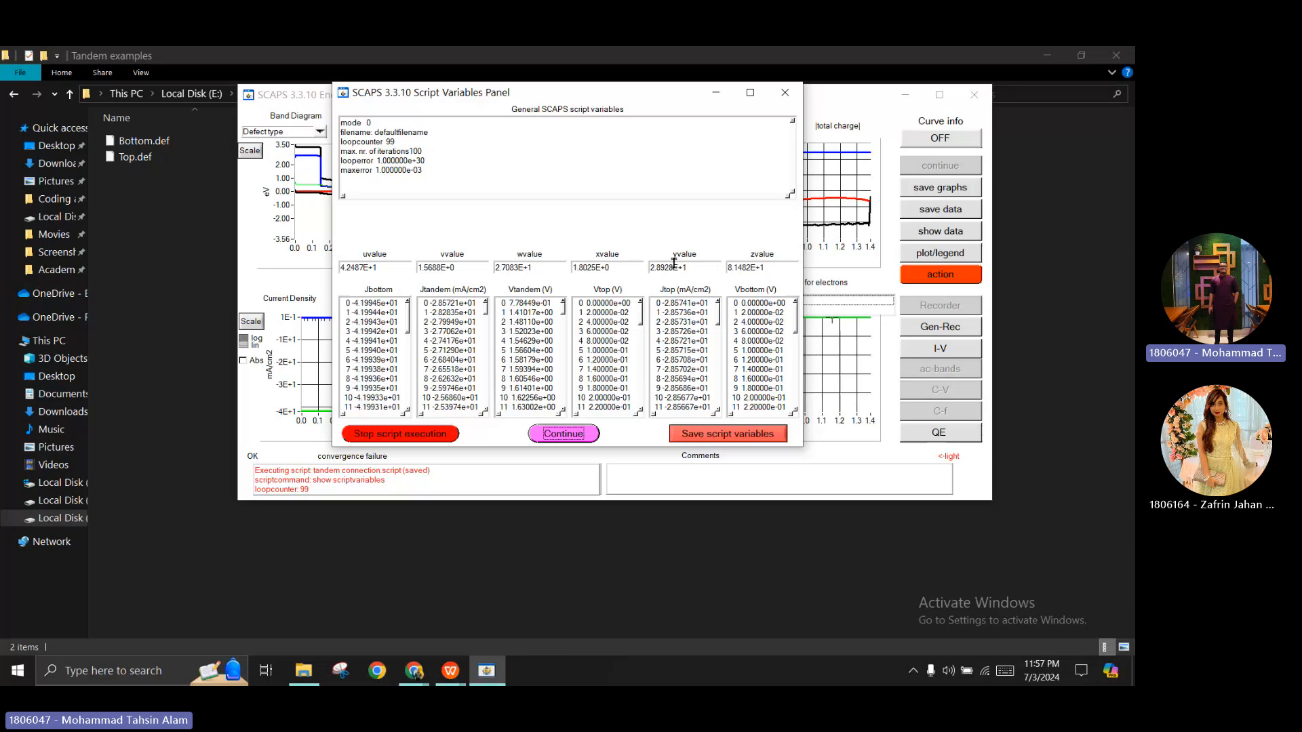
Check the yvalue and uvalue script variables, continue the script to its plot display, and briefly enlarge the tandem J-V plot
{"action": "left_click_drag", "start_coordinate": [661, 266], "coordinate": [644, 267]}
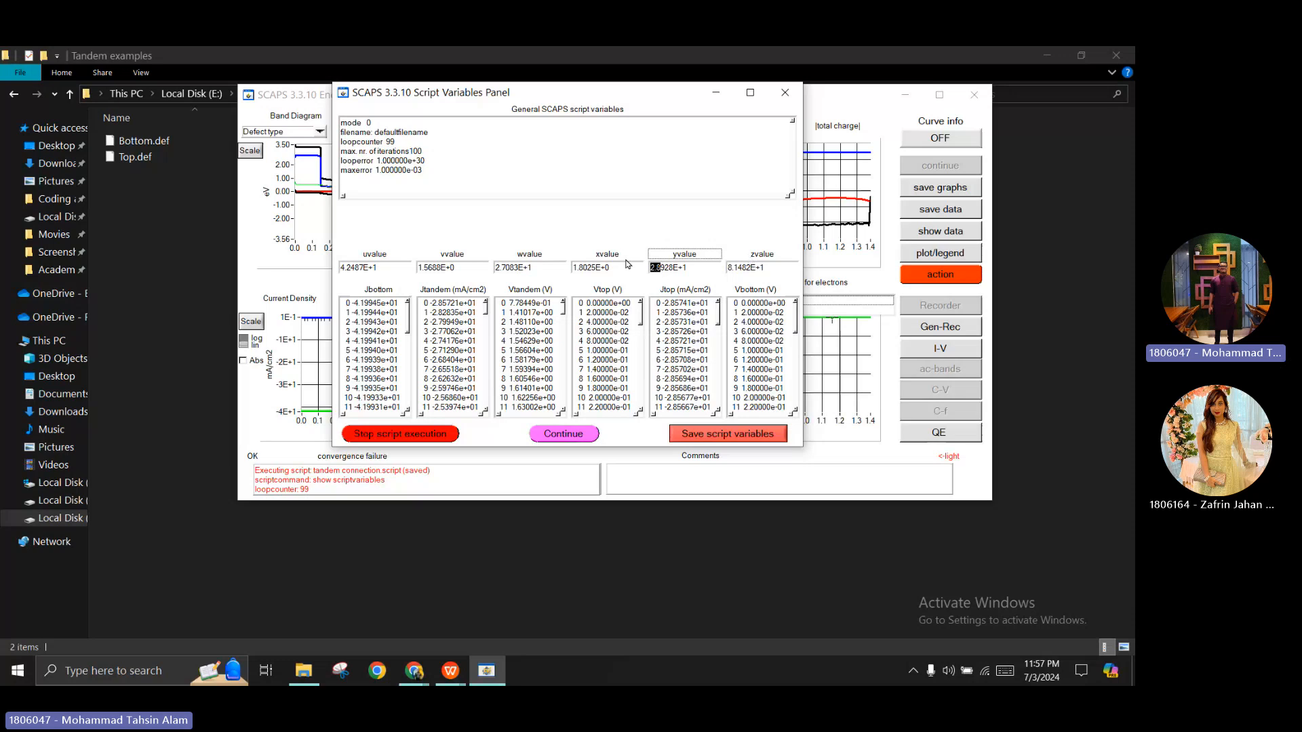
{"action": "left_click", "coordinate": [355, 267]}
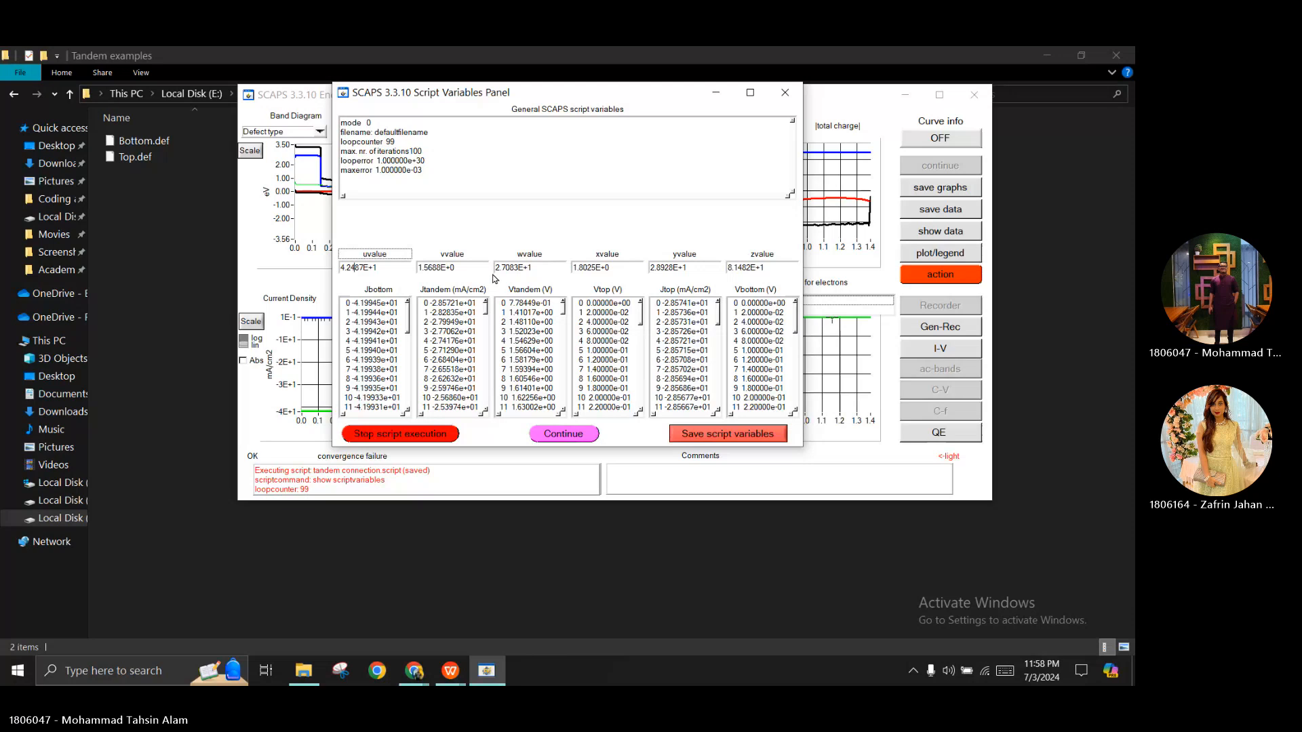
{"action": "left_click", "coordinate": [580, 439]}
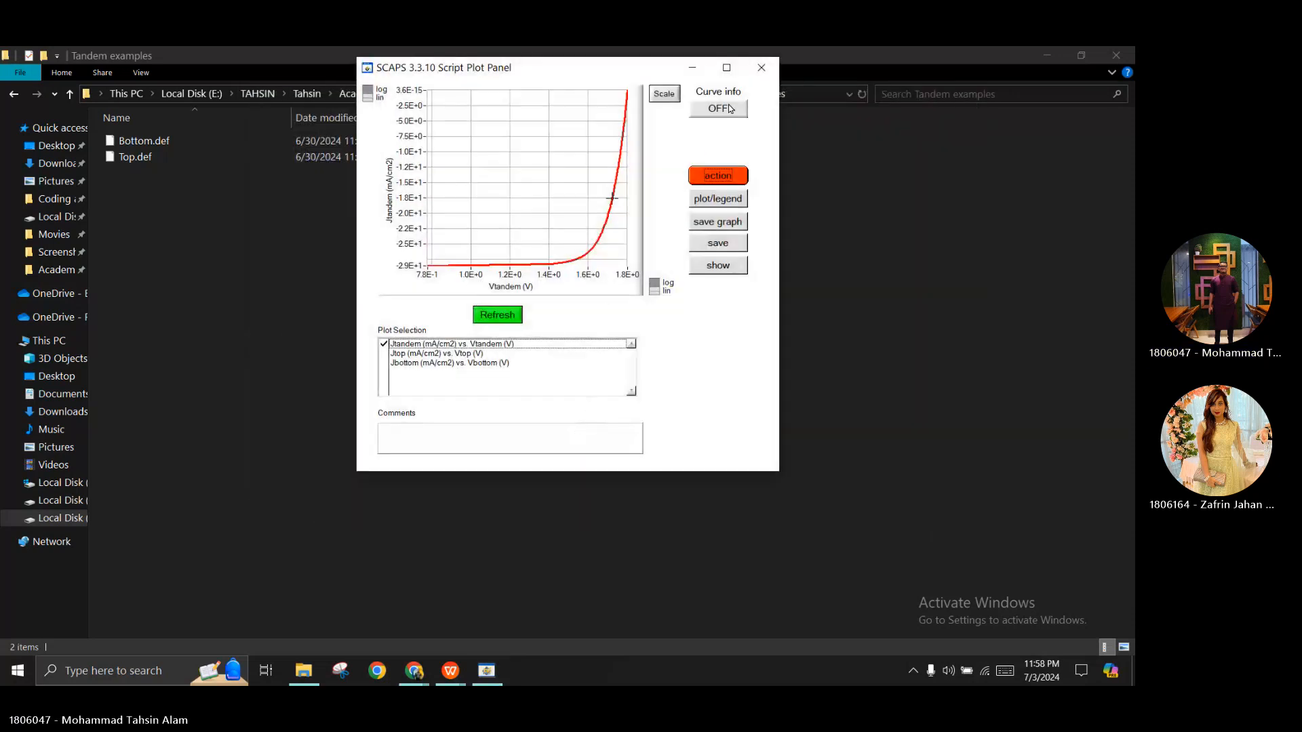
{"action": "left_click", "coordinate": [732, 74]}
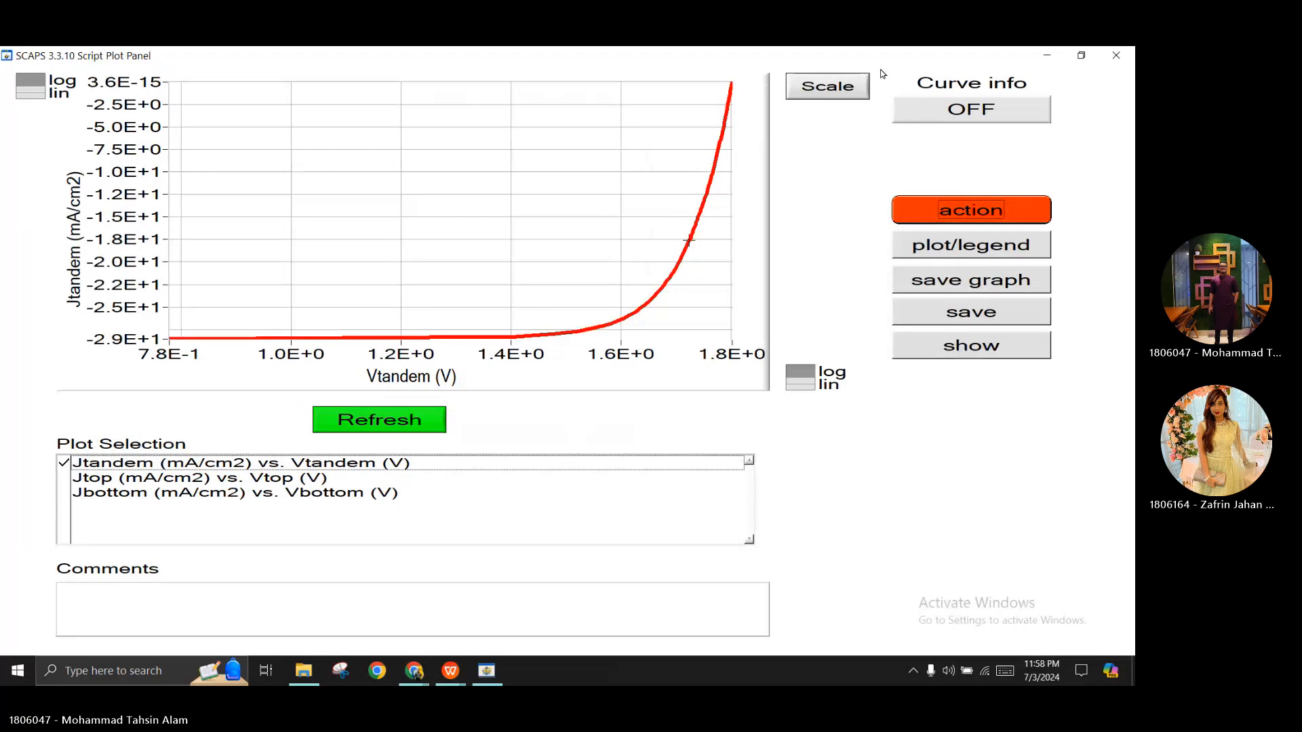
{"action": "left_click", "coordinate": [1083, 57]}
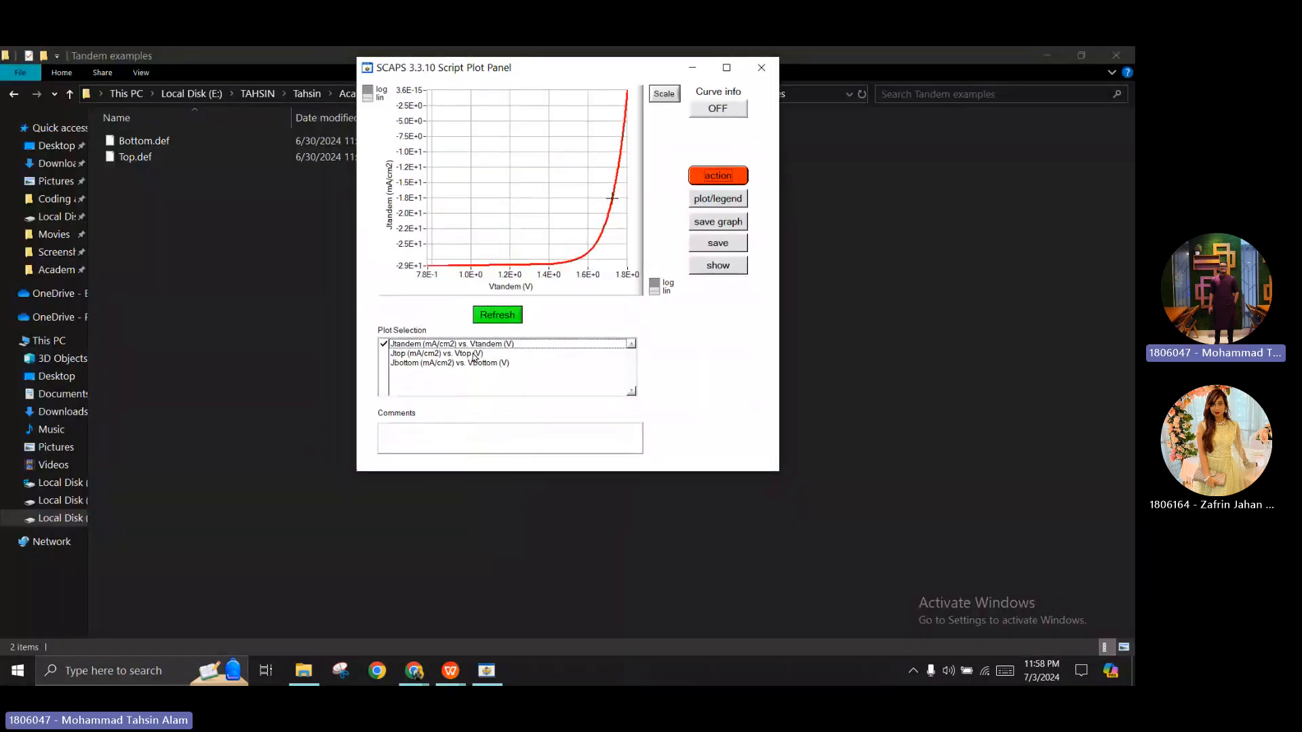
Add the Jtop vs. Vtop and Jbottom vs. Vbottom curves to the script plot and refresh it
{"action": "left_click", "coordinate": [422, 354]}
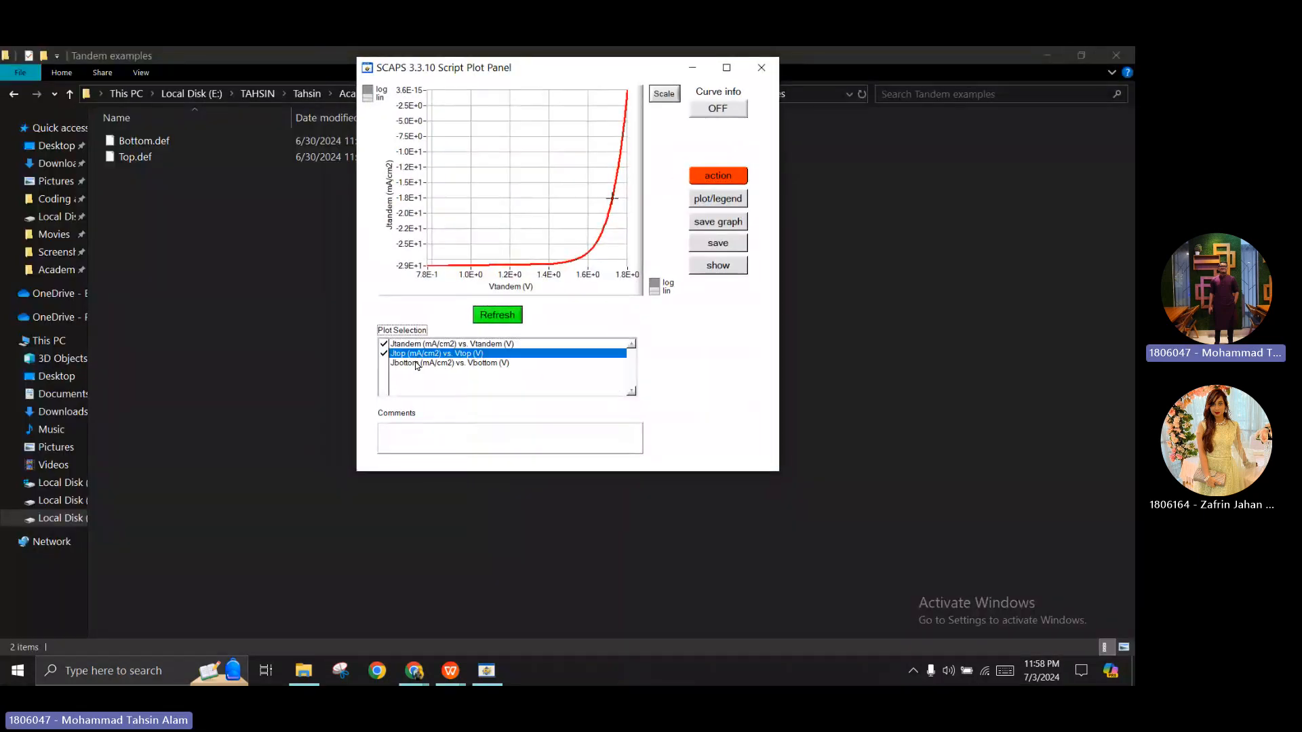
{"action": "left_click", "coordinate": [417, 364]}
{"action": "left_click", "coordinate": [502, 315]}
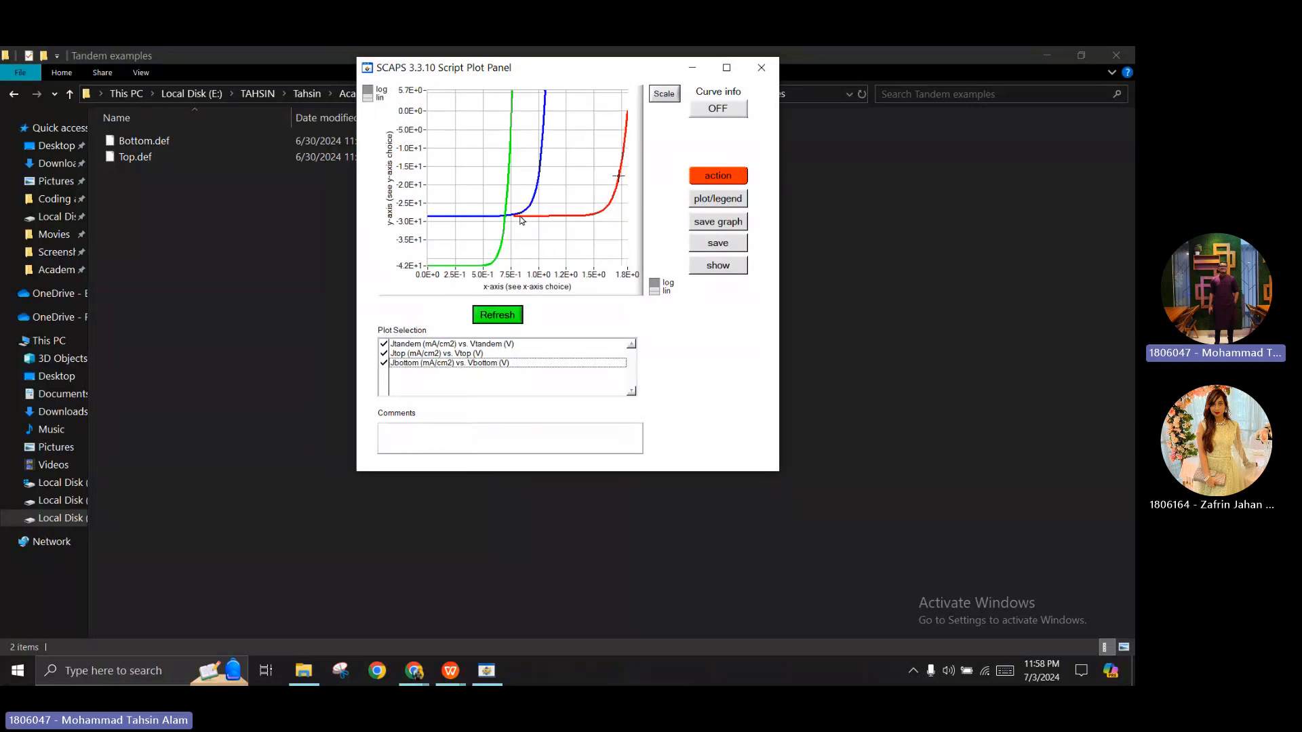
Plot only the Jbottom vs. Vbottom curve to view it alone, and restore the Jtandem and Jtop curves to the plot
{"action": "left_click", "coordinate": [425, 354]}
{"action": "left_click", "coordinate": [434, 346]}
{"action": "left_click", "coordinate": [504, 314]}
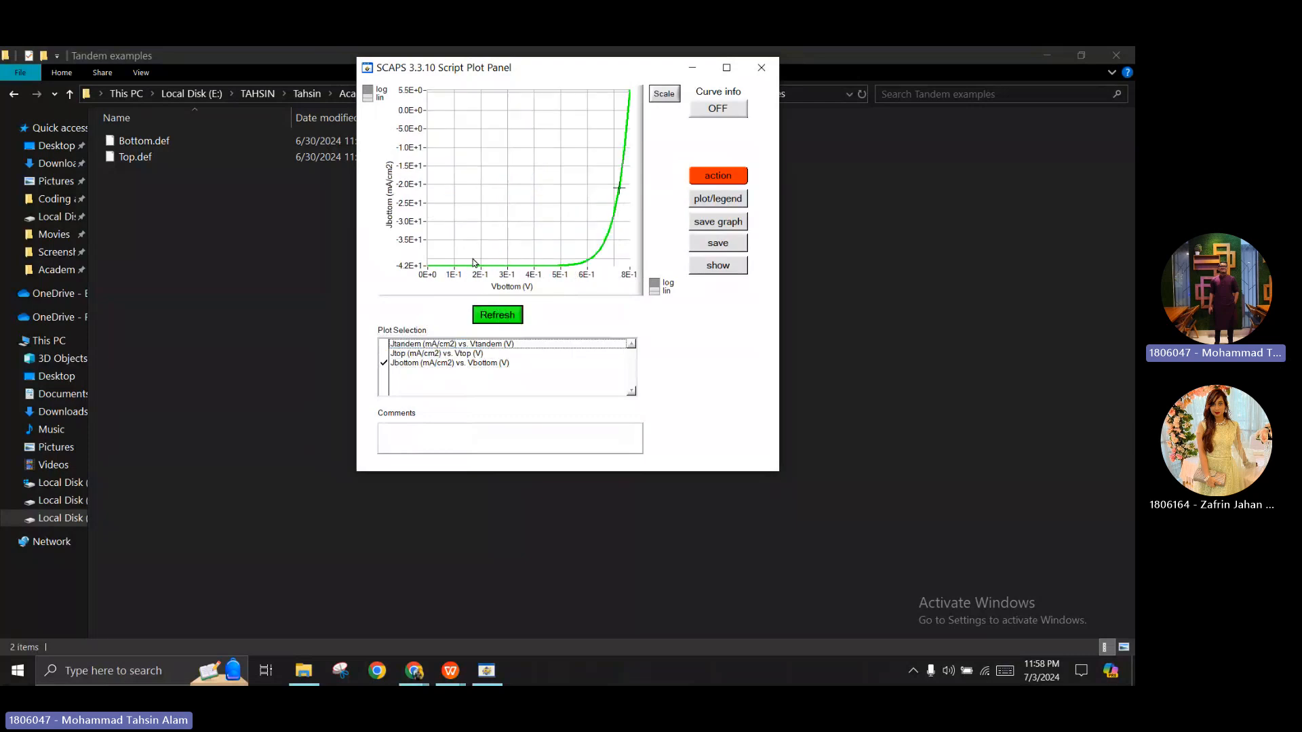
{"action": "left_click", "coordinate": [426, 355]}
{"action": "left_click", "coordinate": [434, 345]}
{"action": "left_click", "coordinate": [478, 316]}
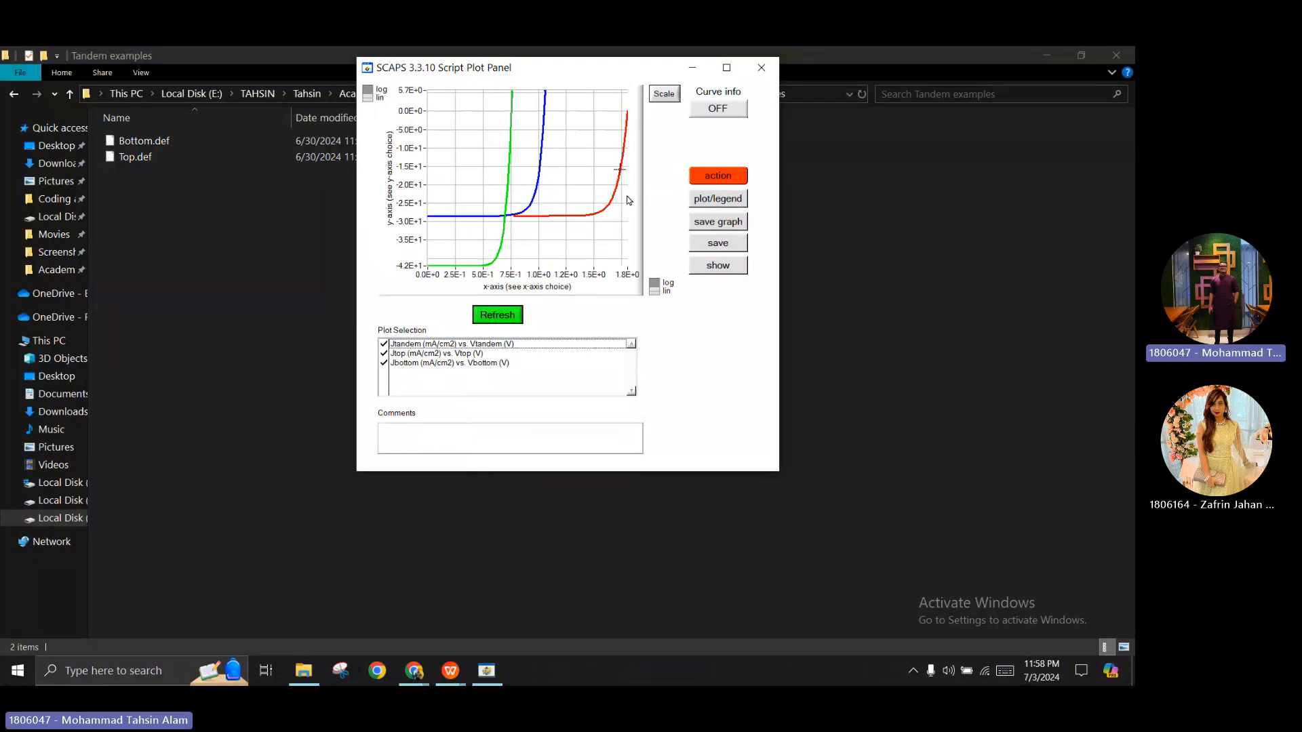
Return from the script plot to the action panel, reposition its window, and inspect the incident light power setting
{"action": "left_click", "coordinate": [719, 178]}
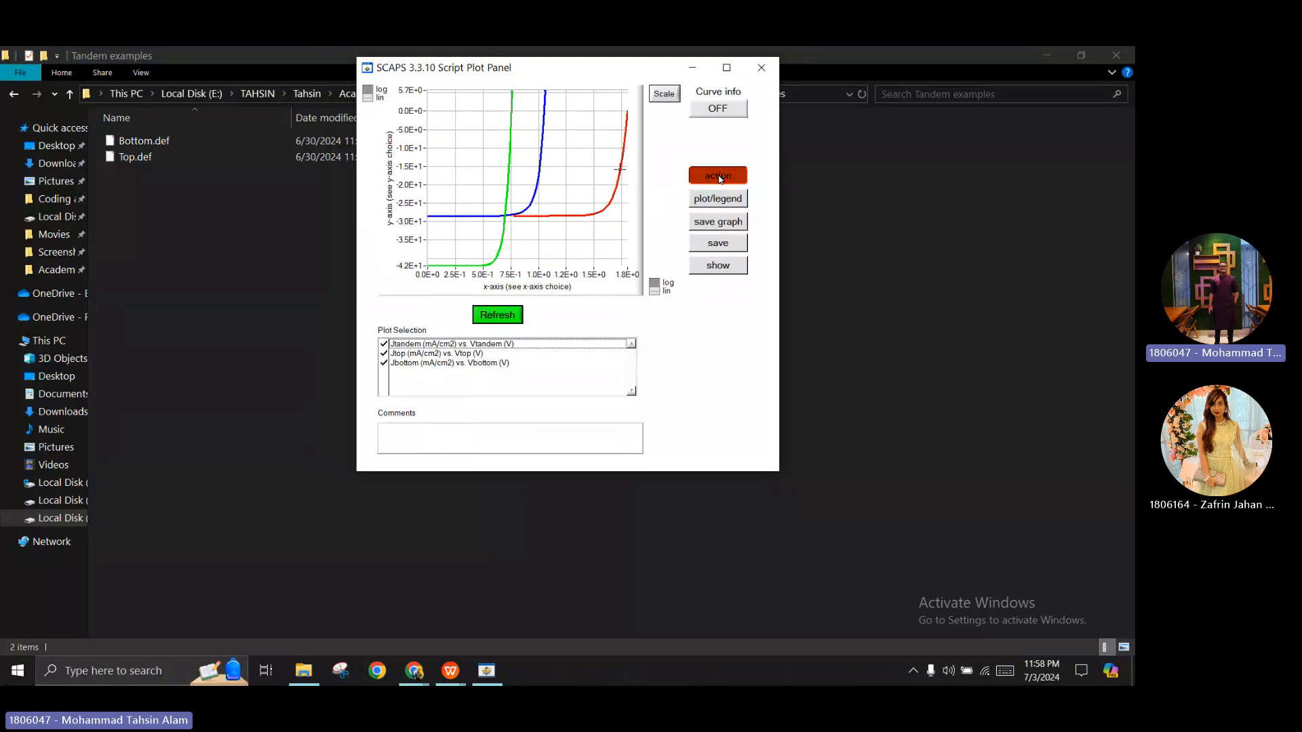
{"action": "left_click_drag", "start_coordinate": [751, 111], "coordinate": [693, 132]}
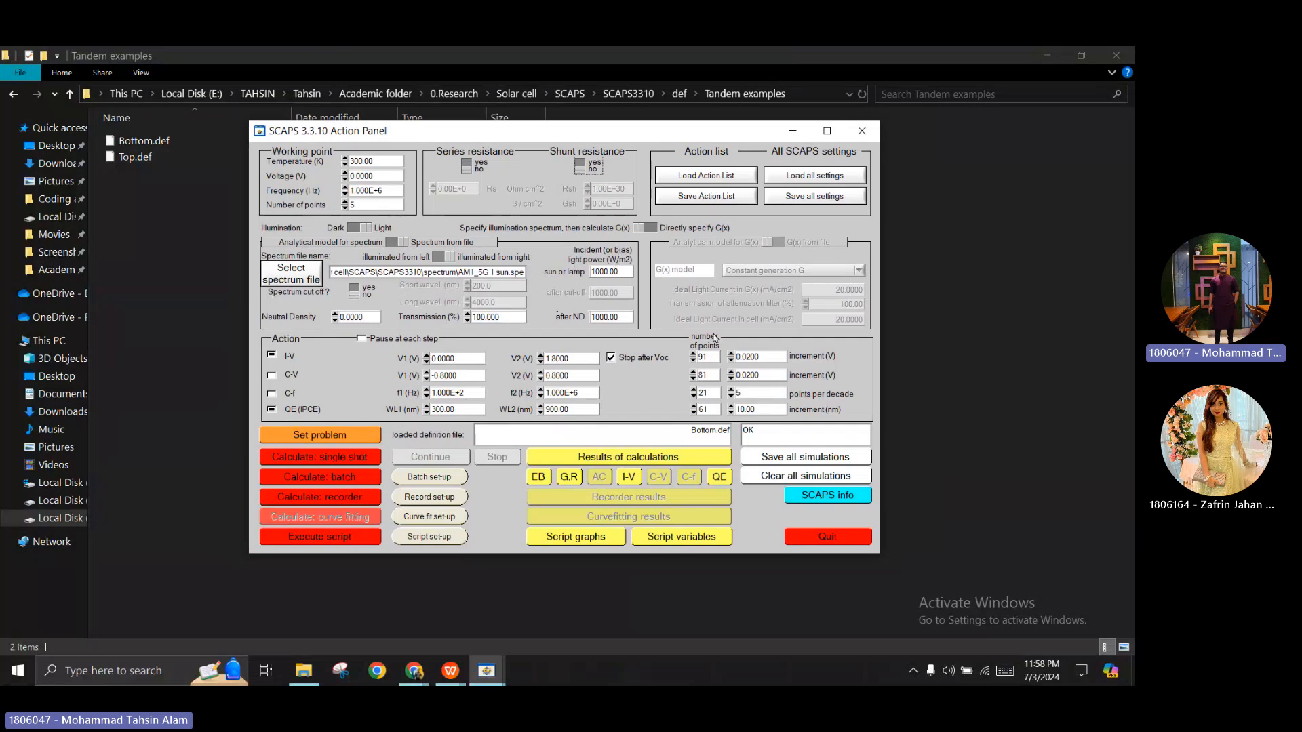
{"action": "left_click", "coordinate": [631, 270]}
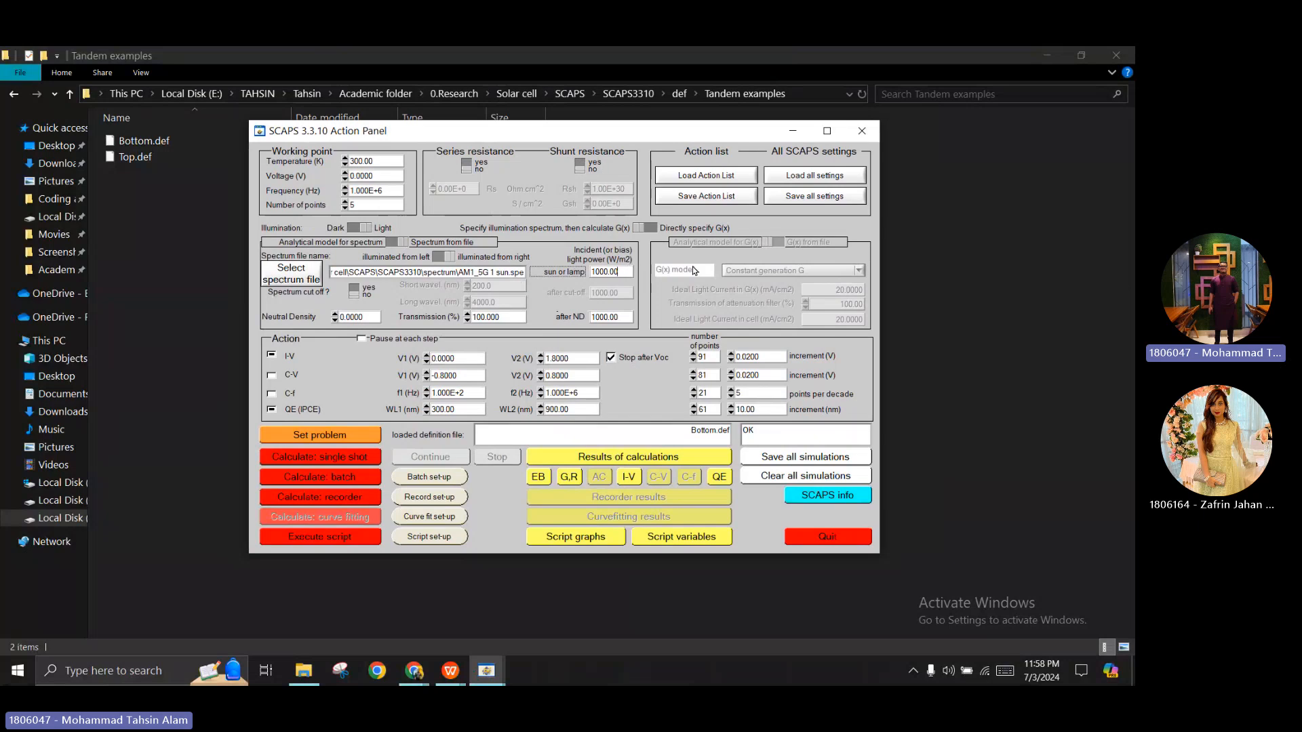
Switch the series and shunt resistance options on and back off, and inspect the working point temperature setting
{"action": "left_click", "coordinate": [467, 166]}
{"action": "left_click", "coordinate": [467, 165]}
{"action": "left_click", "coordinate": [580, 166]}
{"action": "left_click", "coordinate": [579, 167]}
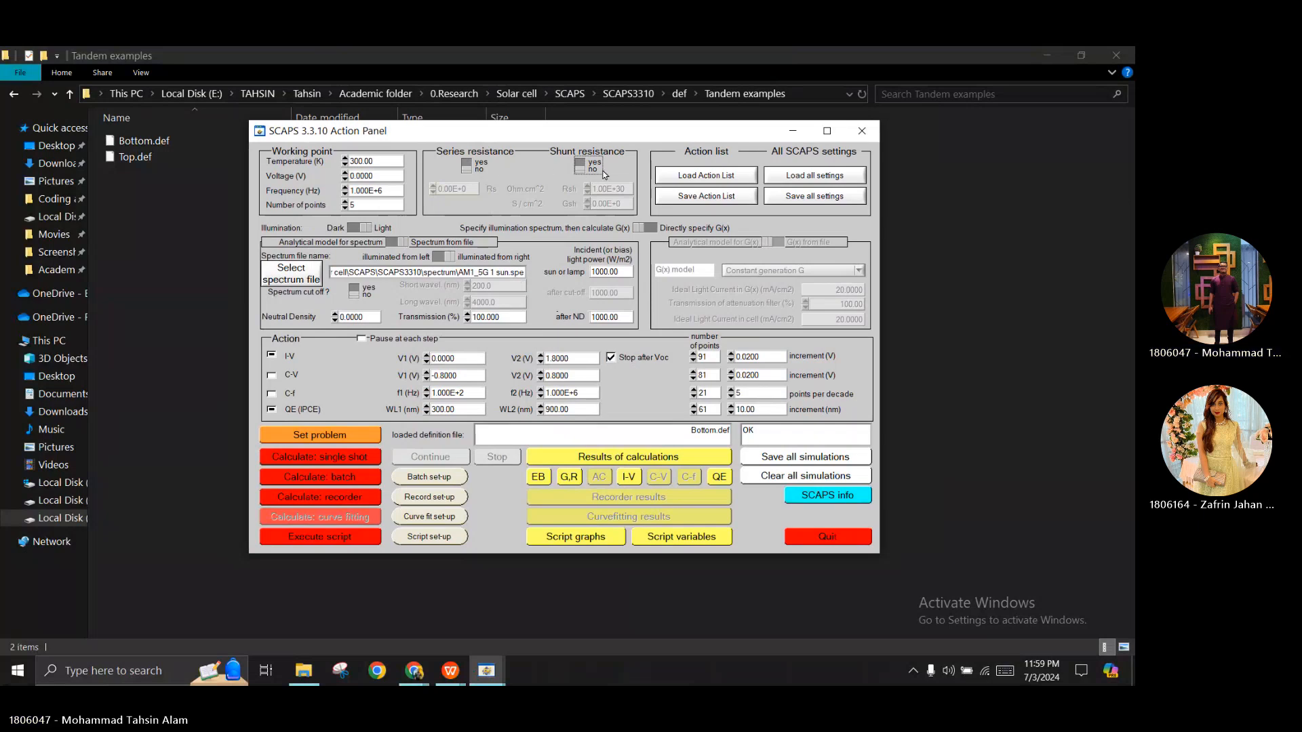
{"action": "left_click", "coordinate": [360, 163]}
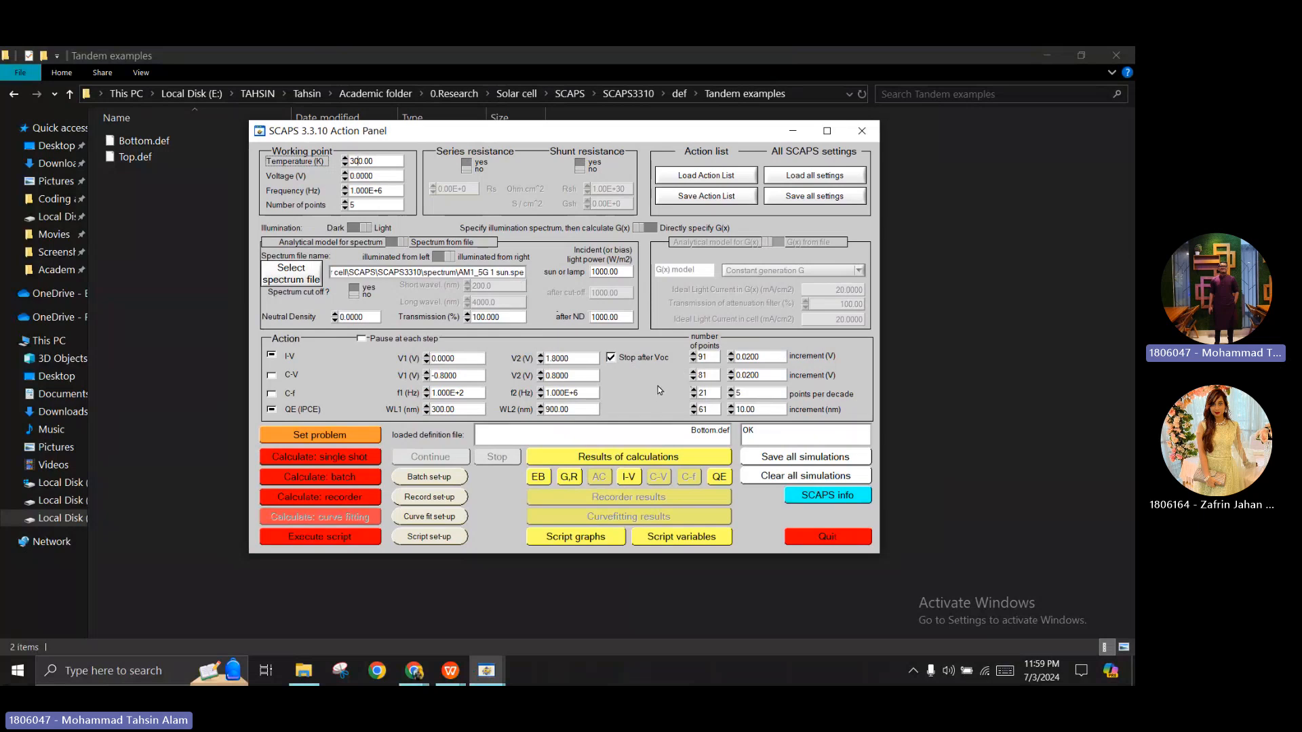
Switch to the Microsoft Teams meeting in Chrome and stop sharing the screen
{"action": "mouse_move", "coordinate": [413, 670]}
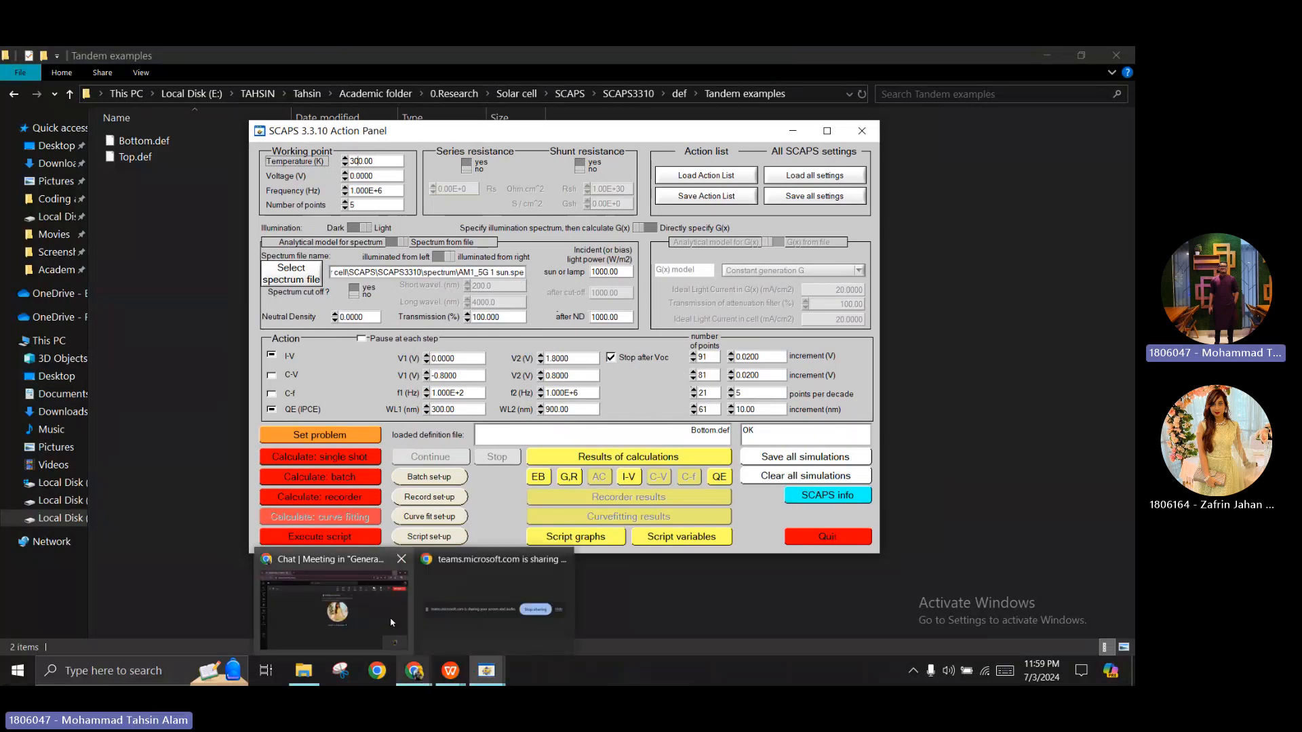
{"action": "left_click", "coordinate": [391, 623]}
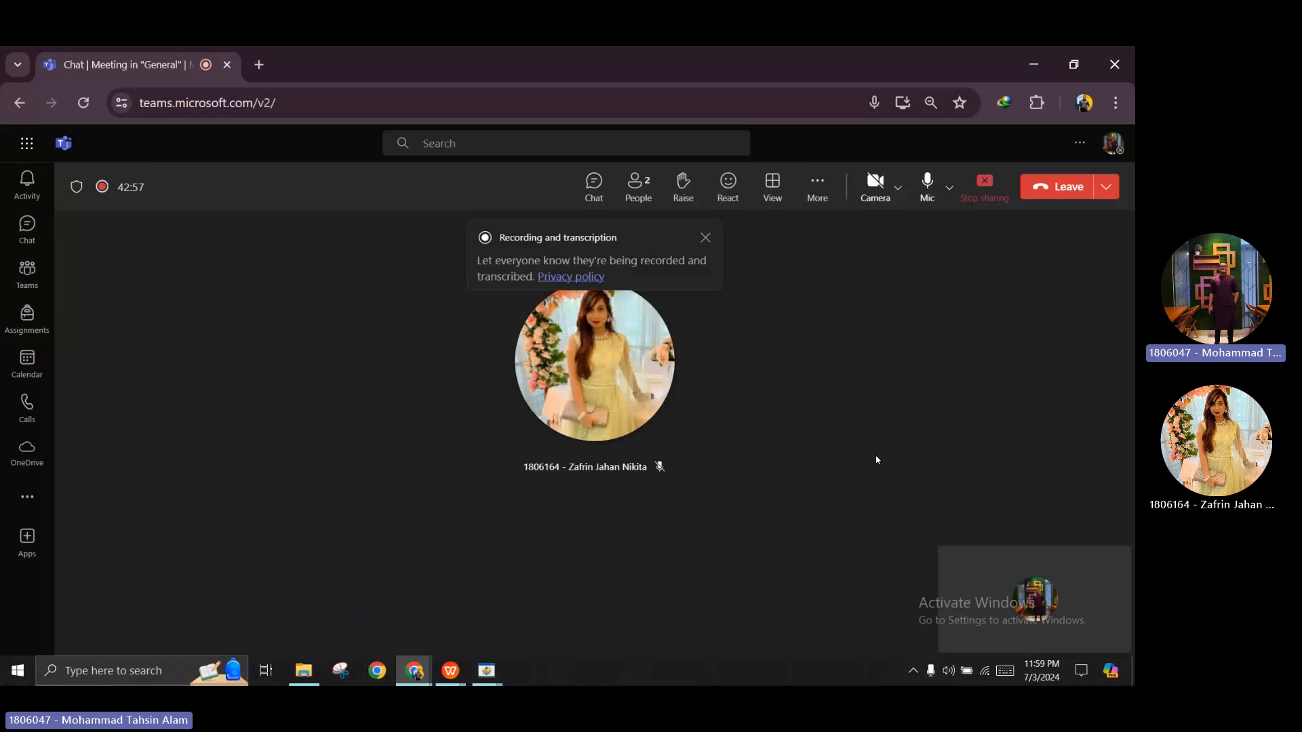
{"action": "left_click", "coordinate": [983, 193]}
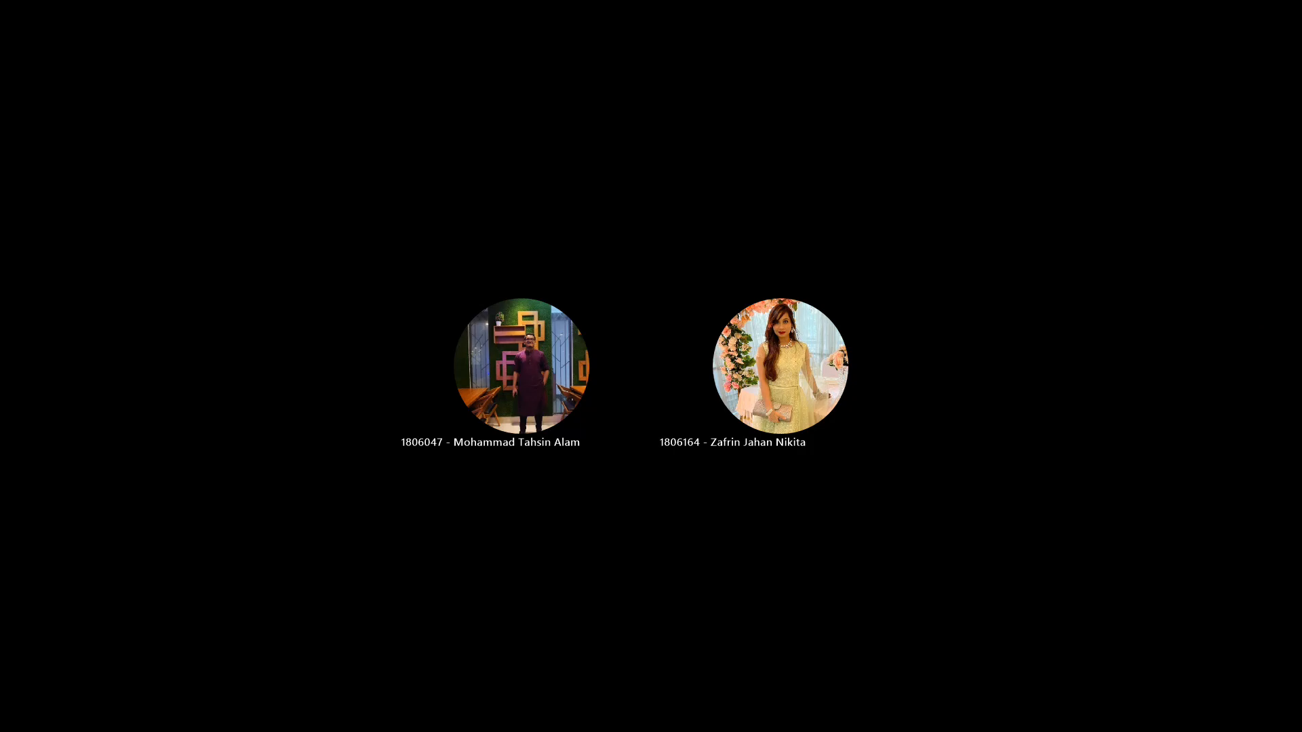